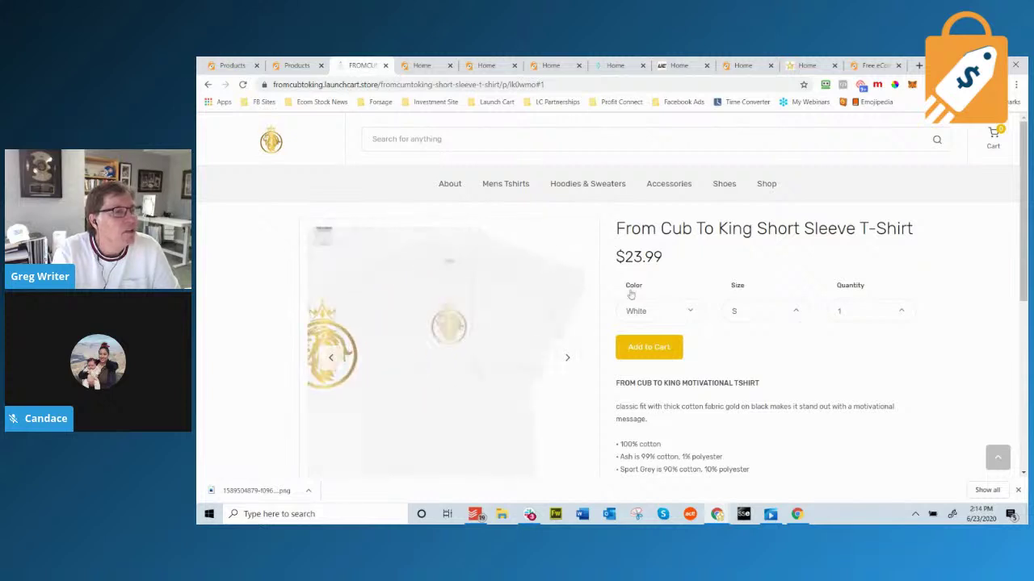
{"action": "scroll", "coordinate": [857, 354], "scroll_direction": "down", "scroll_amount": 2}
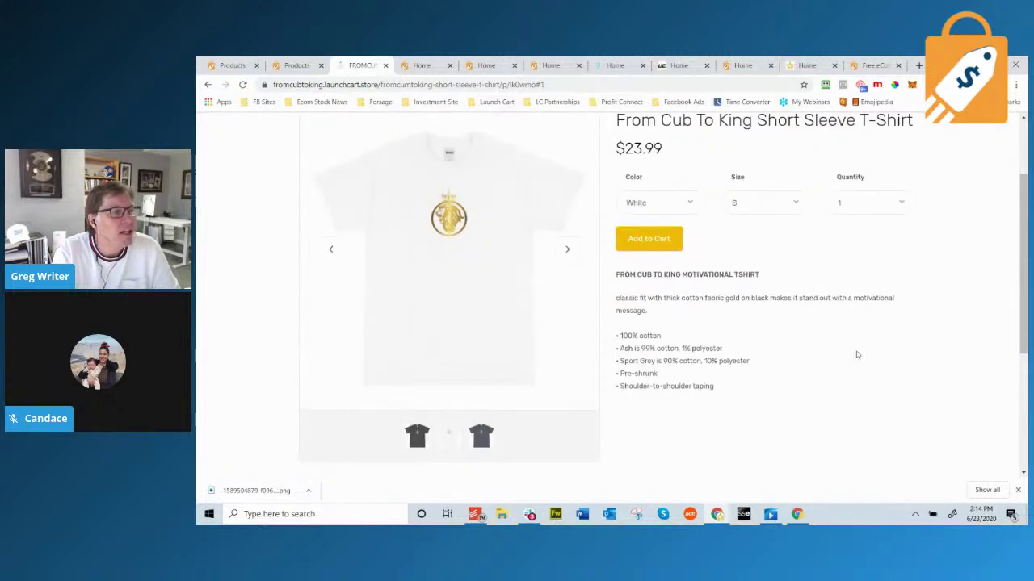
{"action": "scroll", "coordinate": [856, 351], "scroll_direction": "up", "scroll_amount": 2}
{"action": "mouse_move", "coordinate": [621, 230]}
{"action": "left_mouse_down"}
{"action": "mouse_move", "coordinate": [693, 234]}
{"action": "mouse_move", "coordinate": [618, 223]}
{"action": "left_mouse_up"}
{"action": "left_click", "coordinate": [757, 248]}
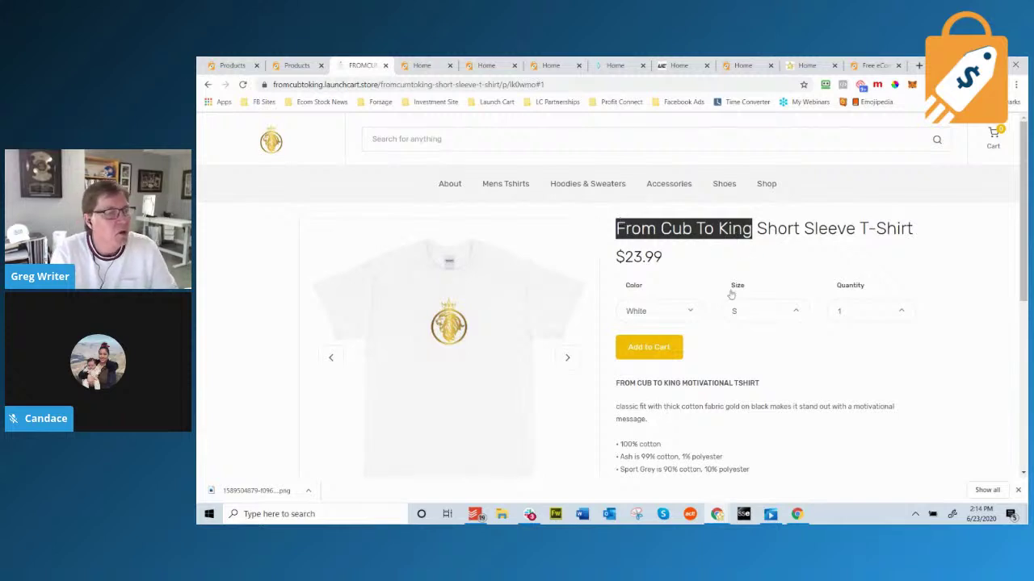
{"action": "scroll", "coordinate": [759, 329], "scroll_direction": "down", "scroll_amount": 2}
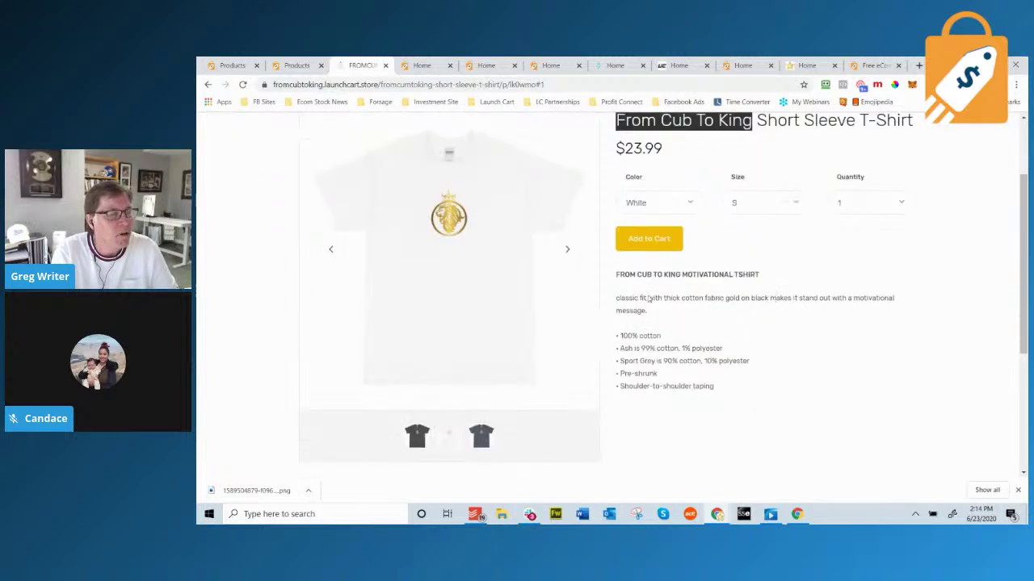
{"action": "left_click_drag", "start_coordinate": [760, 274], "coordinate": [616, 273]}
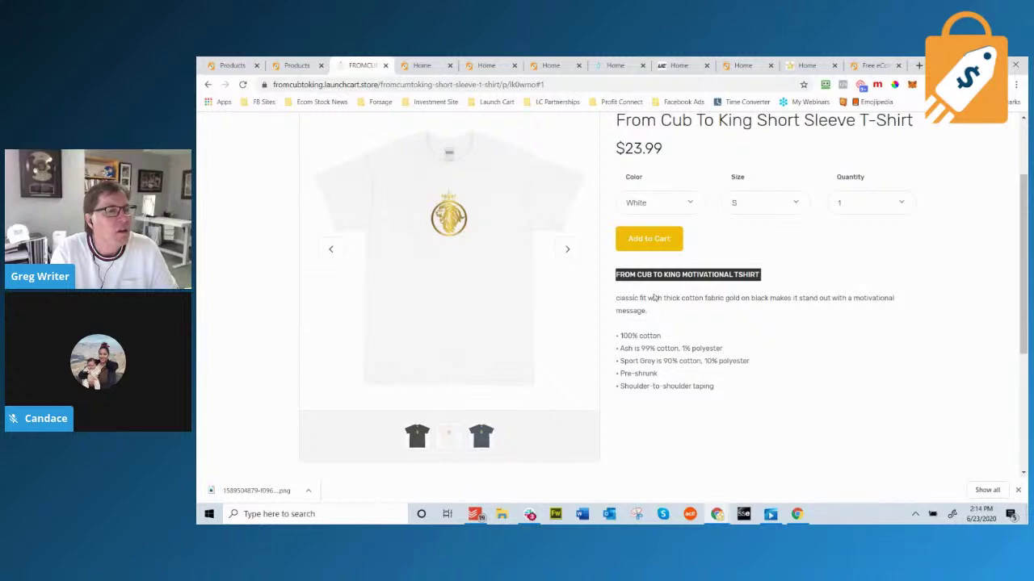
{"action": "left_click", "coordinate": [741, 315]}
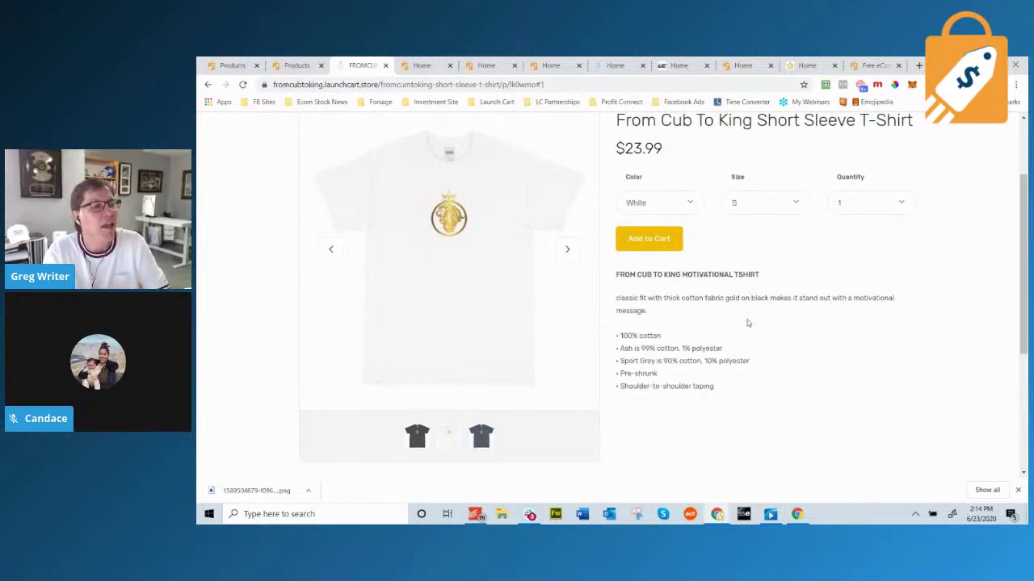
{"action": "scroll", "coordinate": [747, 323], "scroll_direction": "down", "scroll_amount": 1}
{"action": "scroll", "coordinate": [747, 323], "scroll_direction": "up", "scroll_amount": 3}
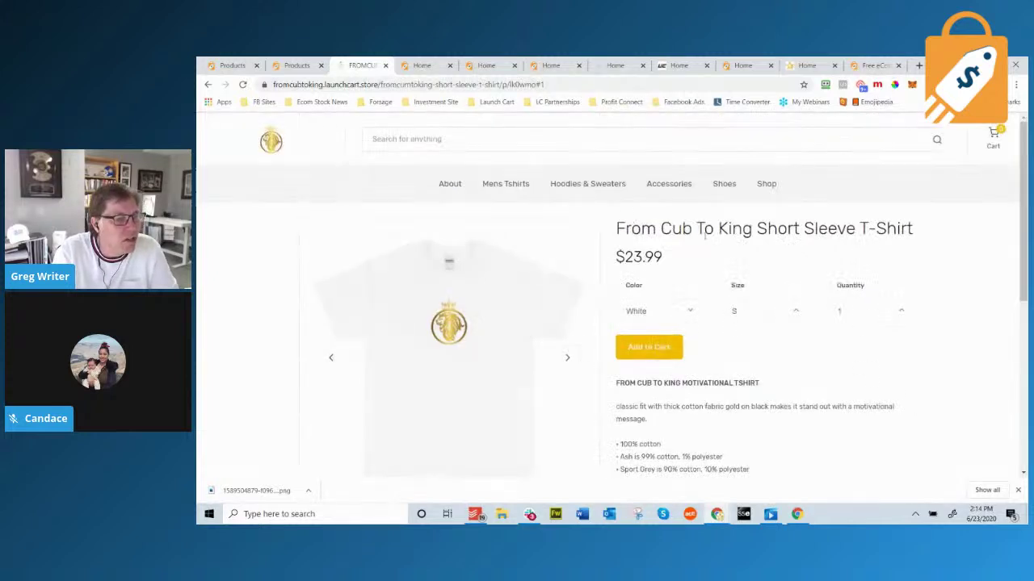
Step: Switch to Kenny's Collection and advance the carousel to the red strawberry dress slide
{"action": "left_click", "coordinate": [410, 67]}
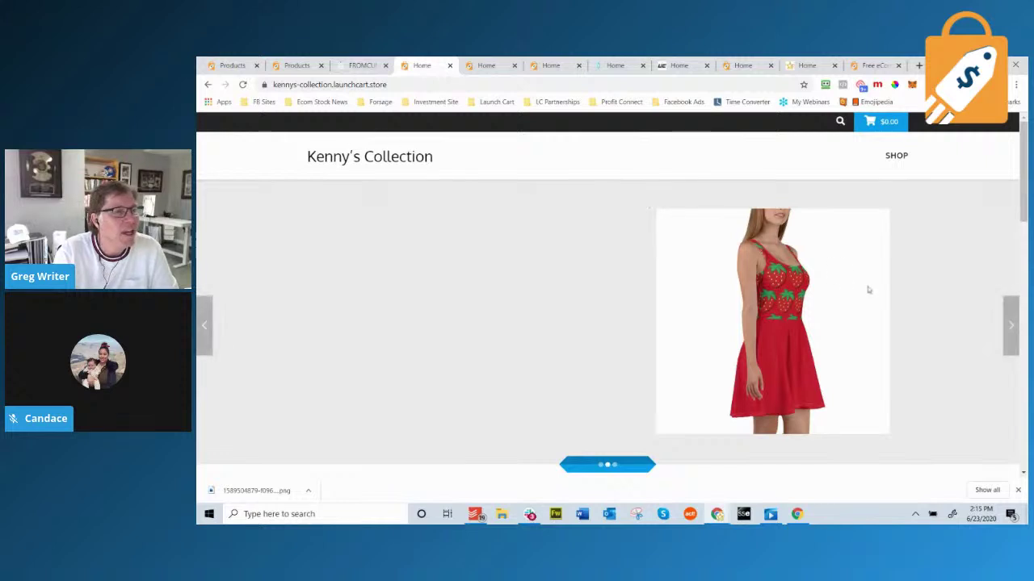
{"action": "left_click", "coordinate": [1012, 323]}
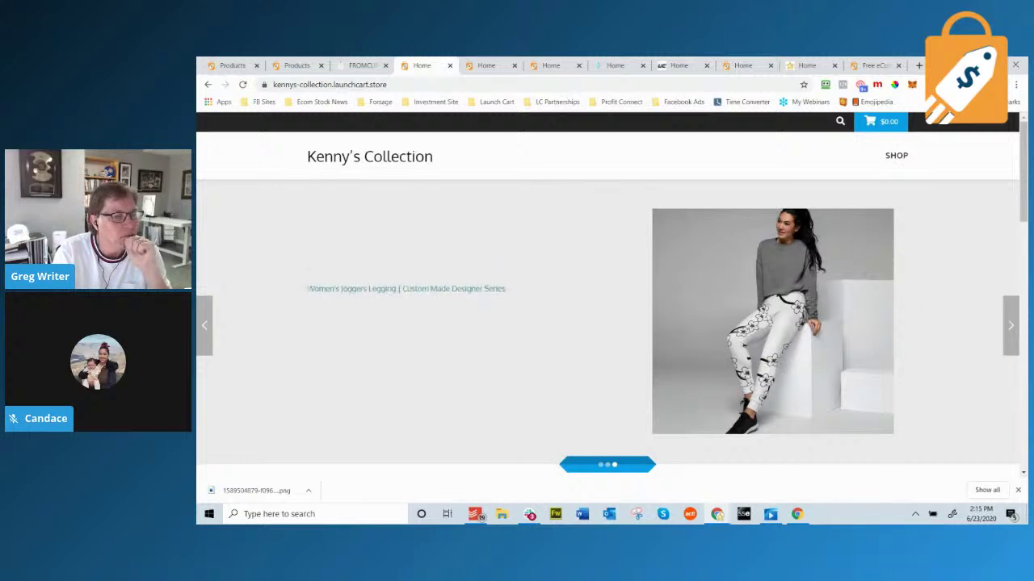
{"action": "left_click", "coordinate": [1010, 344]}
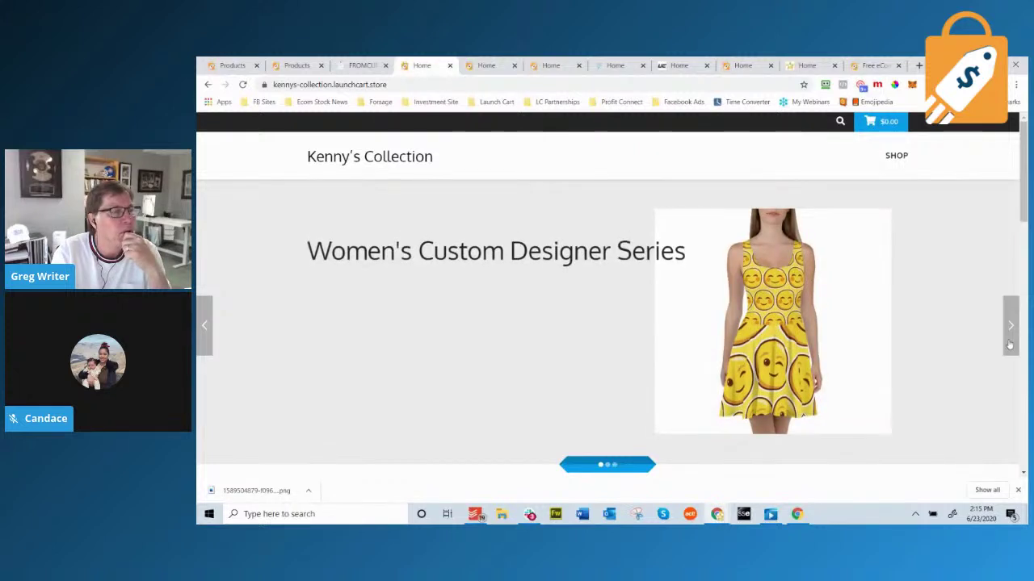
{"action": "left_click", "coordinate": [1010, 343]}
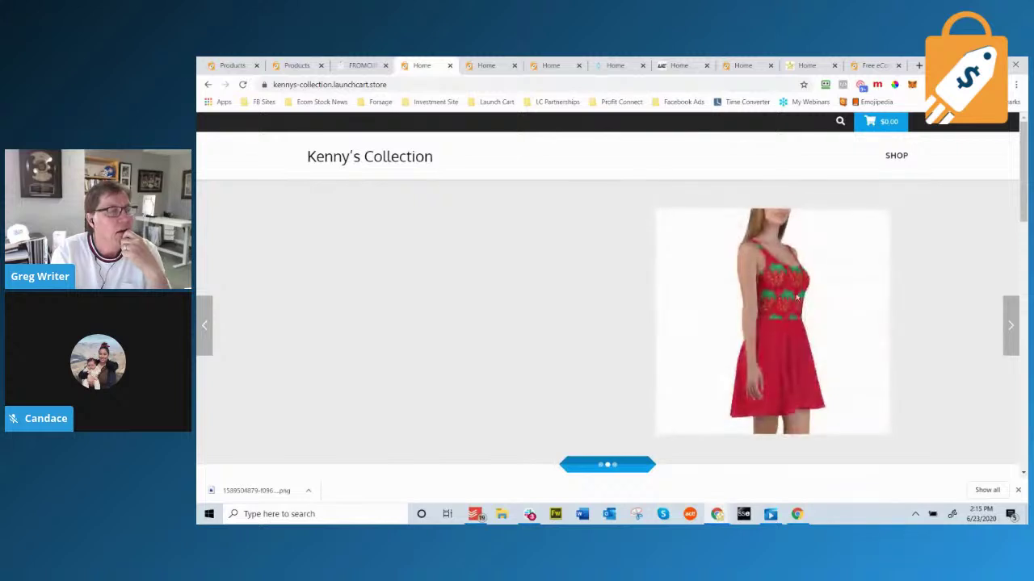
Step: Save the red dress image as a PNG in Downloads and show it in its folder
{"action": "right_click", "coordinate": [777, 296]}
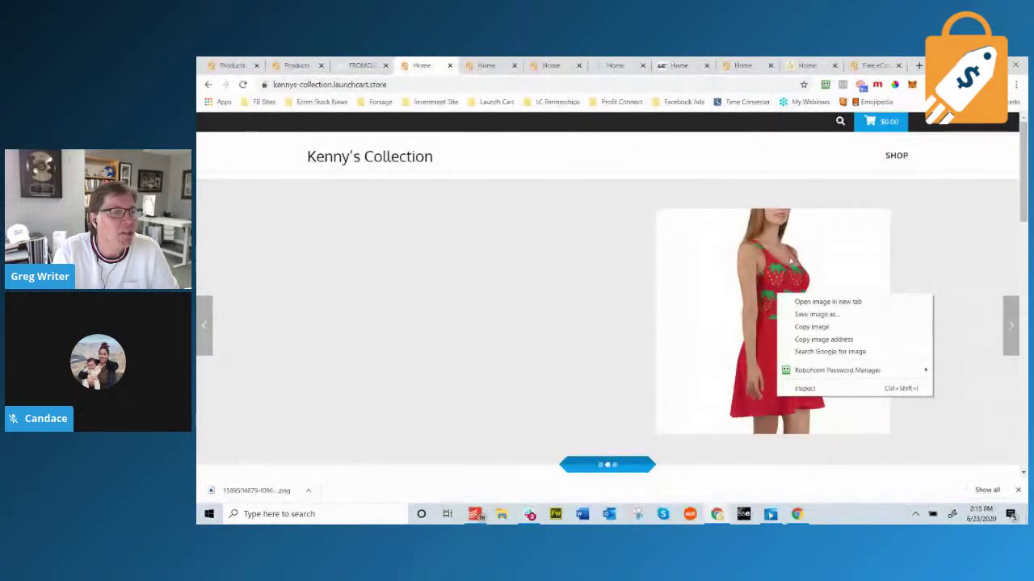
{"action": "left_click", "coordinate": [820, 315]}
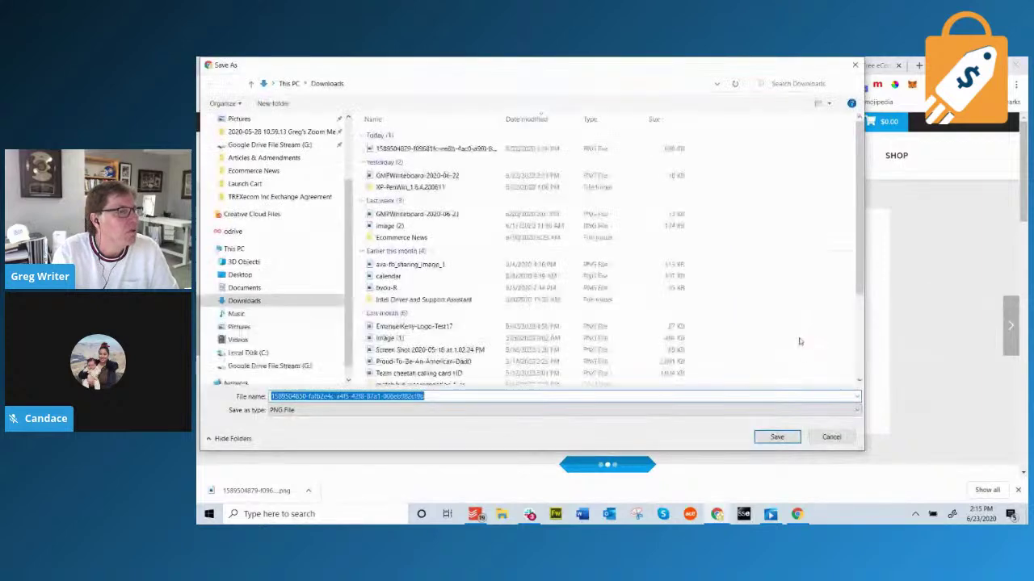
{"action": "left_click", "coordinate": [777, 437]}
{"action": "left_click", "coordinate": [308, 489]}
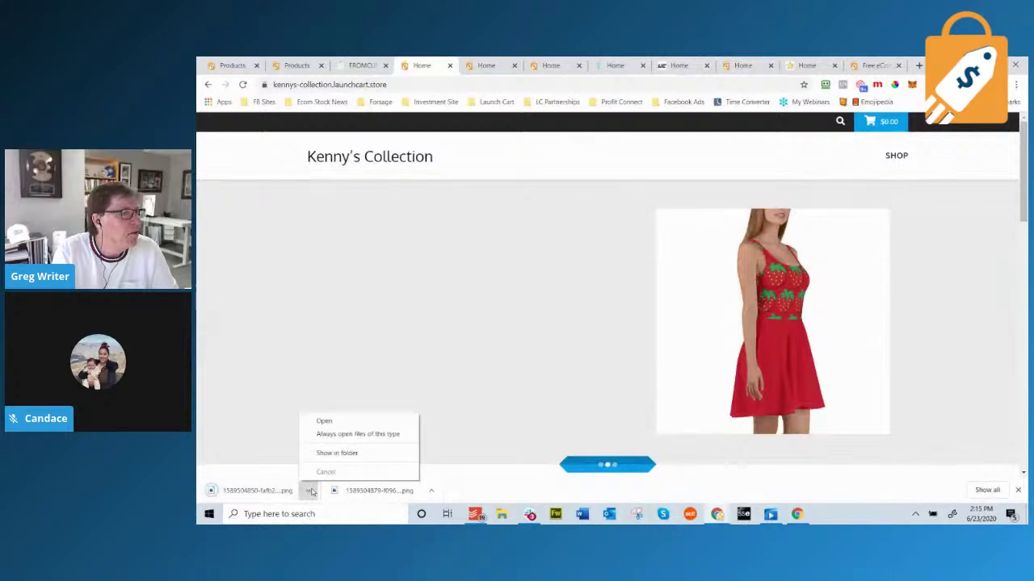
{"action": "left_click", "coordinate": [346, 454]}
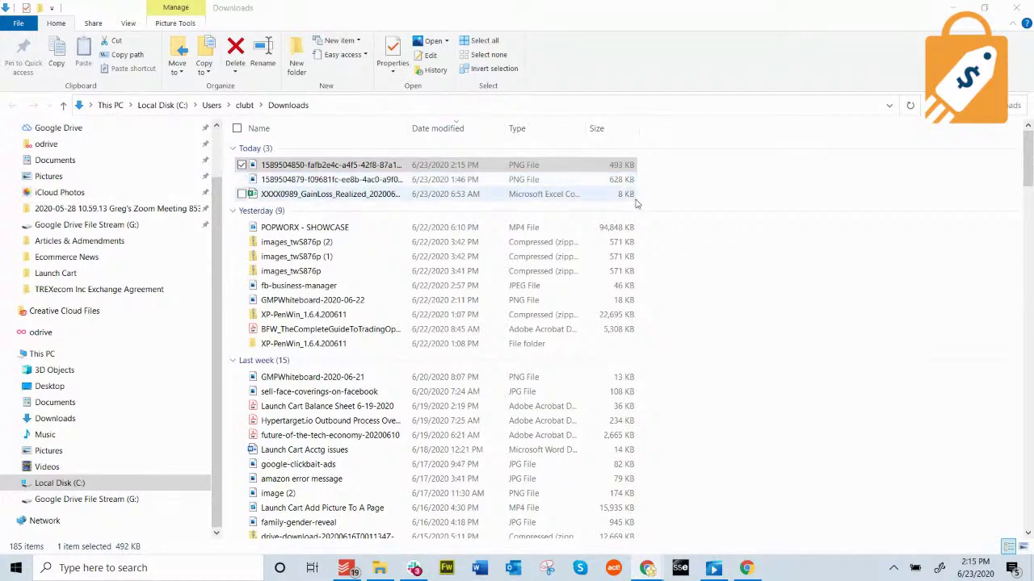
Step: Close the Downloads window after confirming the 493 KB dress PNG is listed
{"action": "left_click", "coordinate": [1011, 12]}
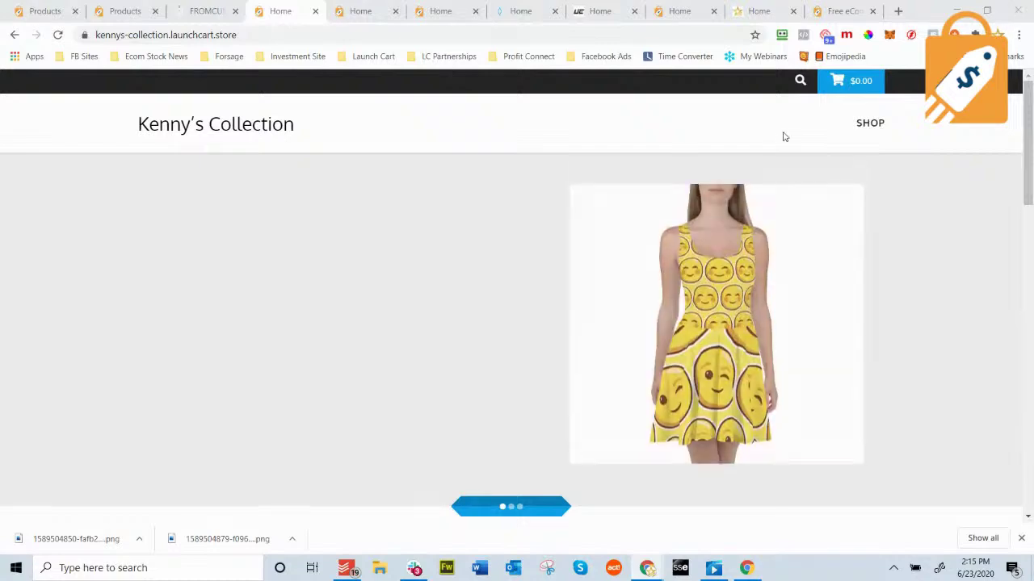
Step: Switch to the Yellow Fashion Label store and scroll its home page
{"action": "left_click", "coordinate": [353, 14]}
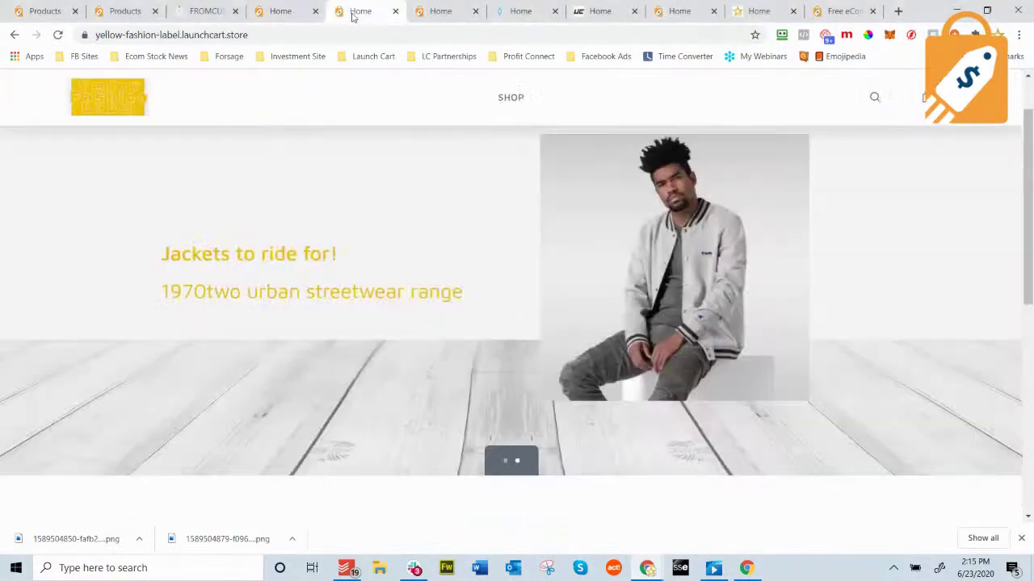
{"action": "scroll", "coordinate": [646, 295], "scroll_direction": "down", "scroll_amount": 5}
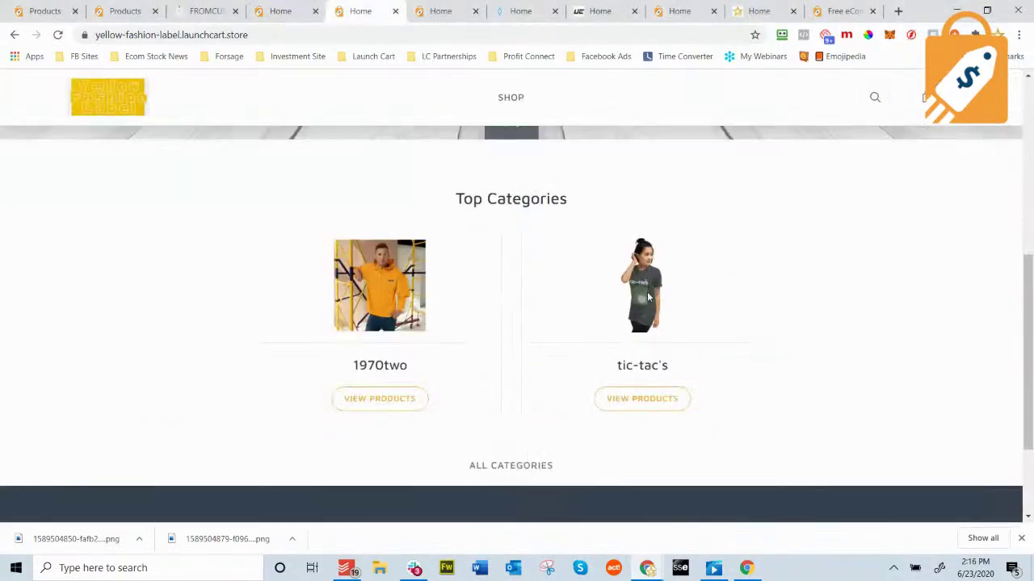
{"action": "scroll", "coordinate": [646, 296], "scroll_direction": "up", "scroll_amount": 6}
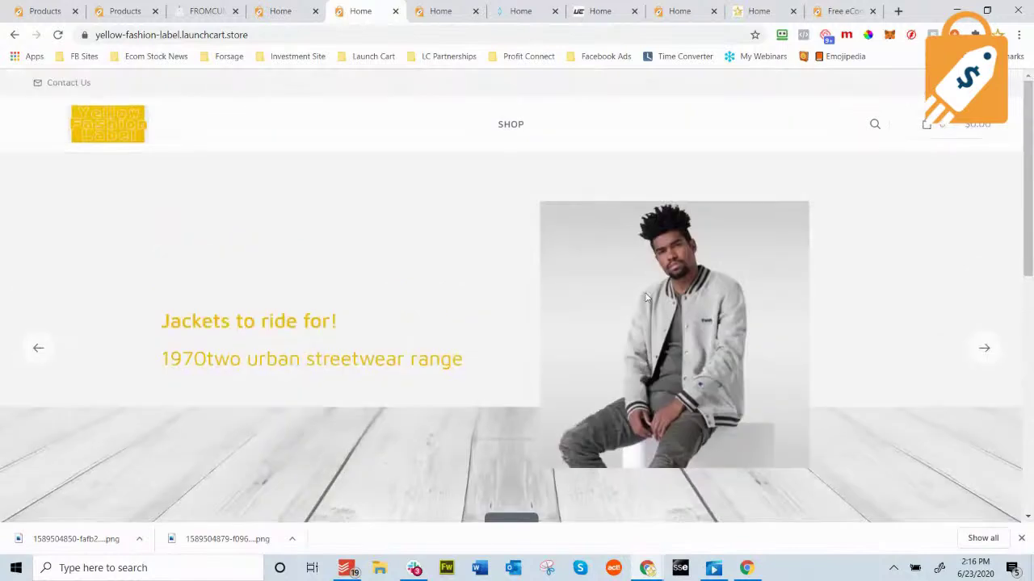
{"action": "scroll", "coordinate": [695, 290], "scroll_direction": "down", "scroll_amount": 1}
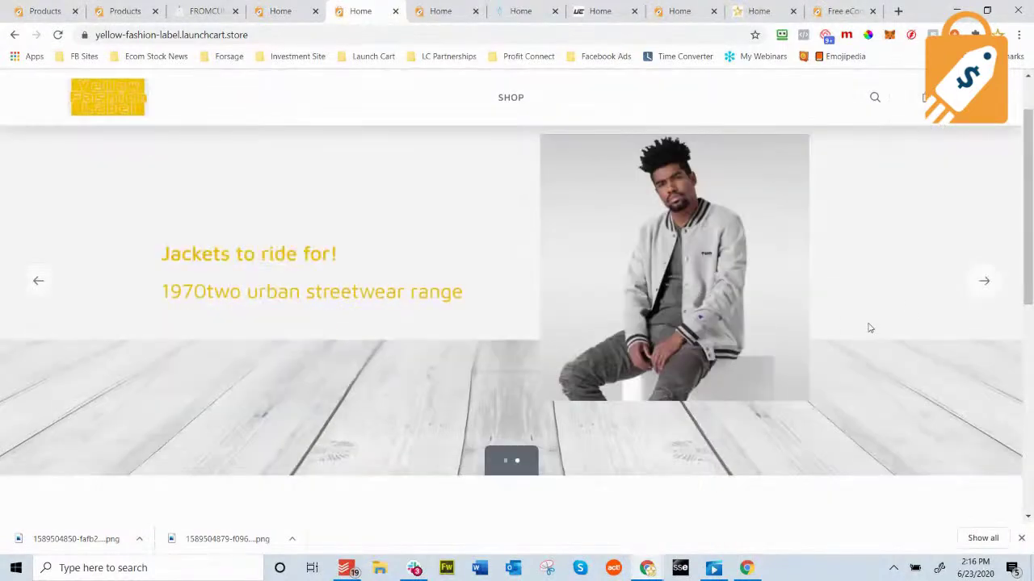
Step: Cycle the home page slider between the Shoes and Jackets slides
{"action": "left_click", "coordinate": [985, 282]}
{"action": "scroll", "coordinate": [673, 293], "scroll_direction": "down", "scroll_amount": 3}
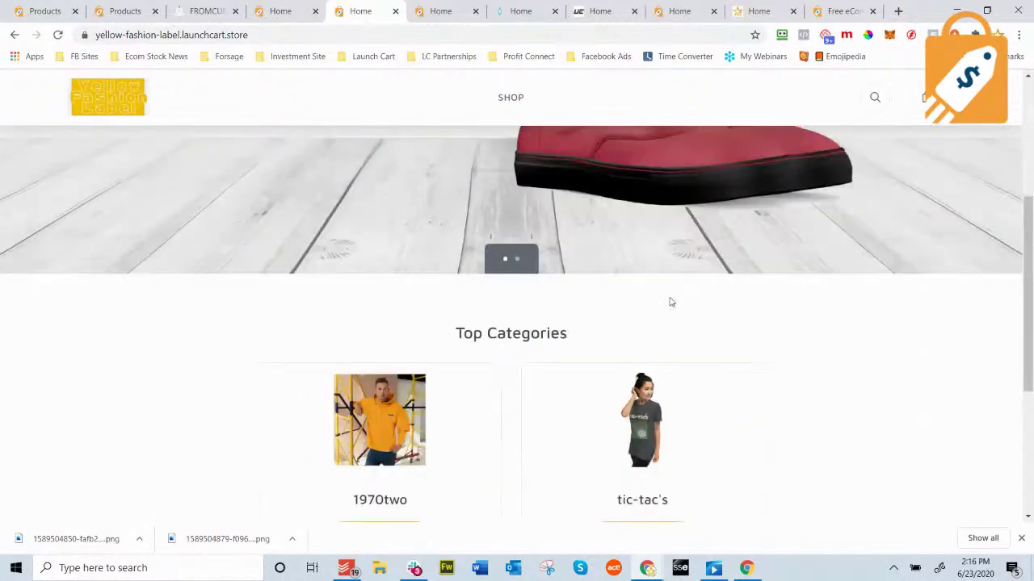
{"action": "scroll", "coordinate": [670, 302], "scroll_direction": "down", "scroll_amount": 4}
{"action": "scroll", "coordinate": [670, 300], "scroll_direction": "up", "scroll_amount": 7}
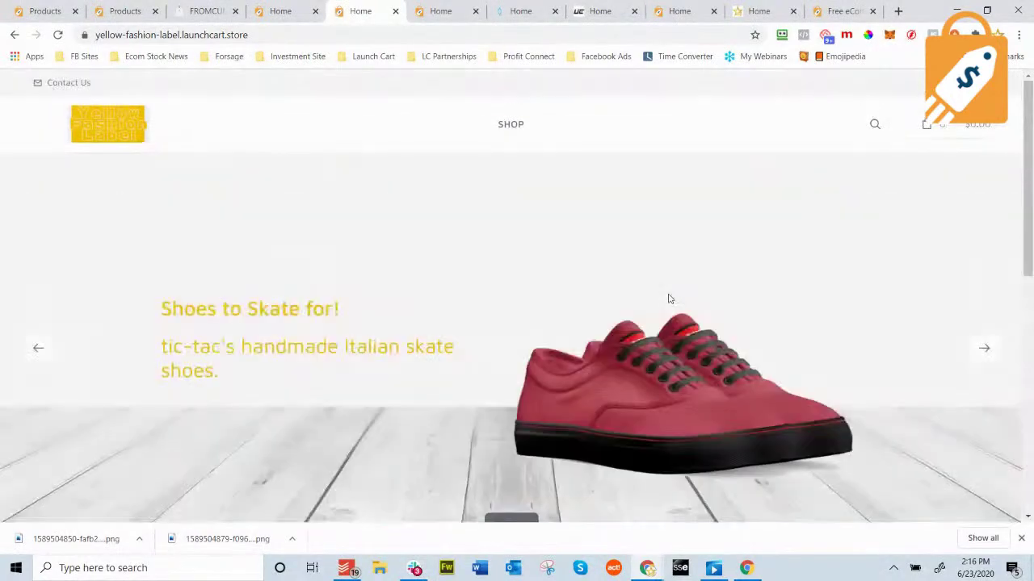
{"action": "left_click", "coordinate": [985, 348]}
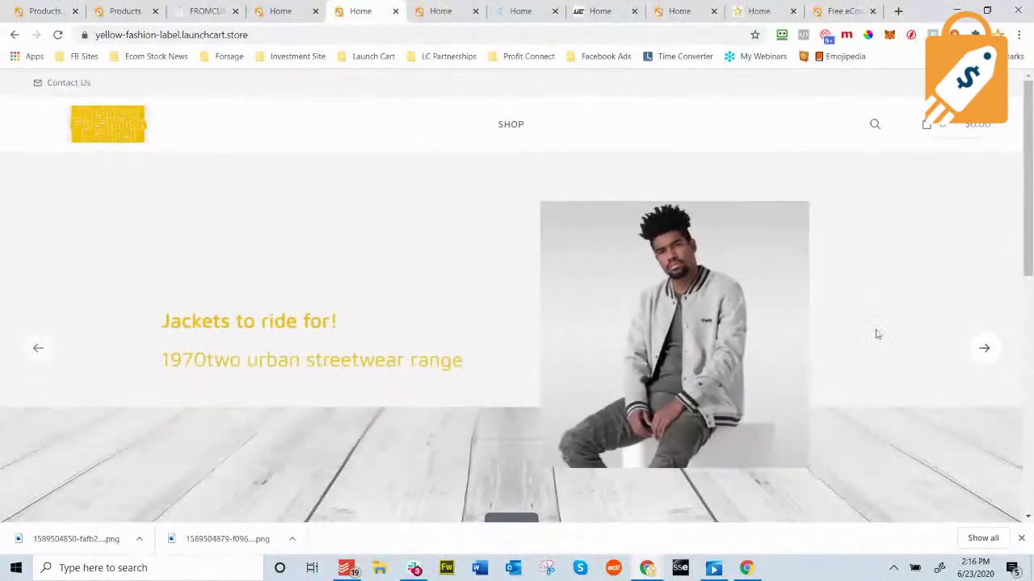
{"action": "left_click", "coordinate": [984, 349]}
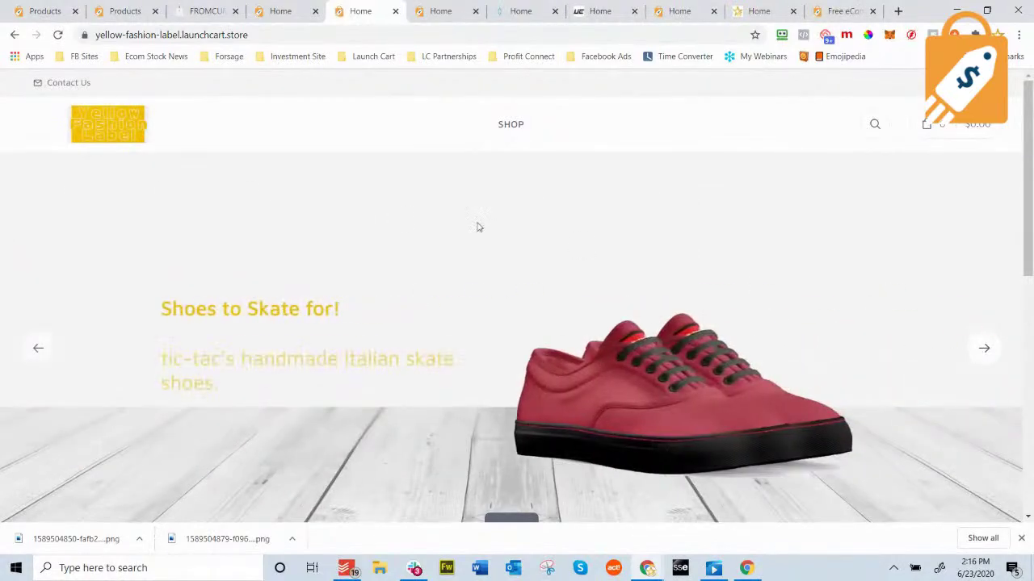
{"action": "scroll", "coordinate": [659, 365], "scroll_direction": "down", "scroll_amount": 2}
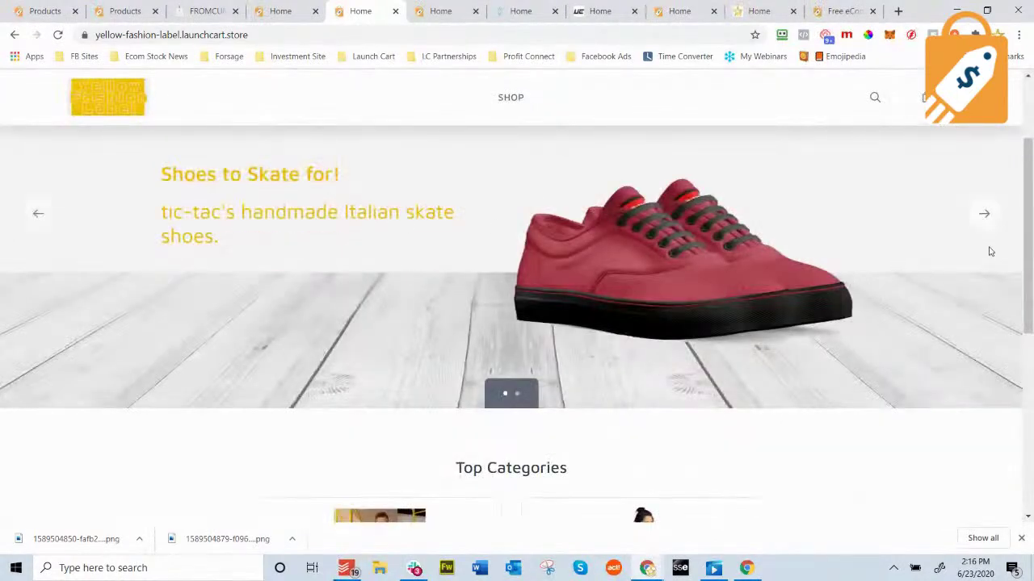
{"action": "left_click", "coordinate": [985, 215]}
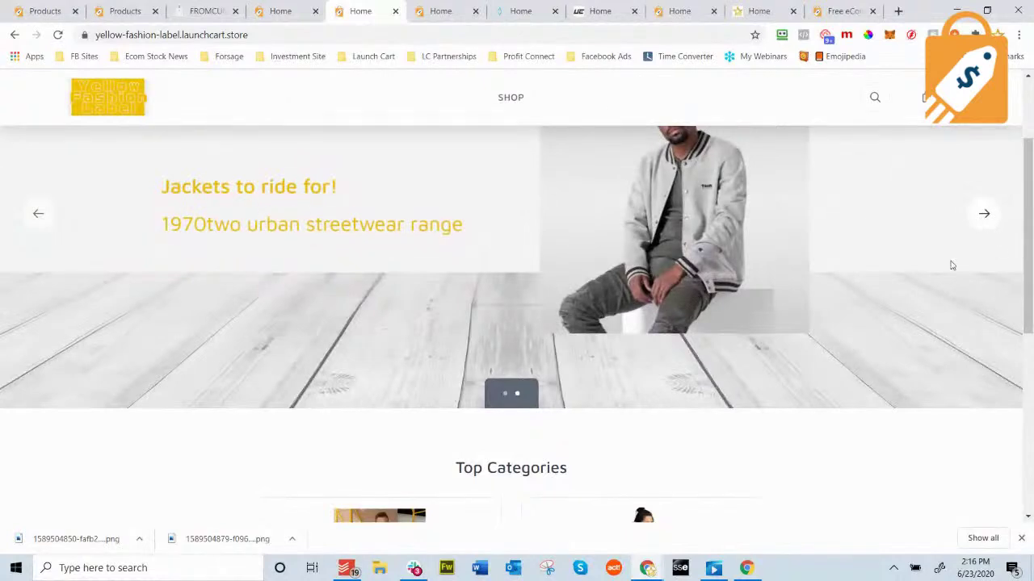
{"action": "scroll", "coordinate": [901, 284], "scroll_direction": "up", "scroll_amount": 2}
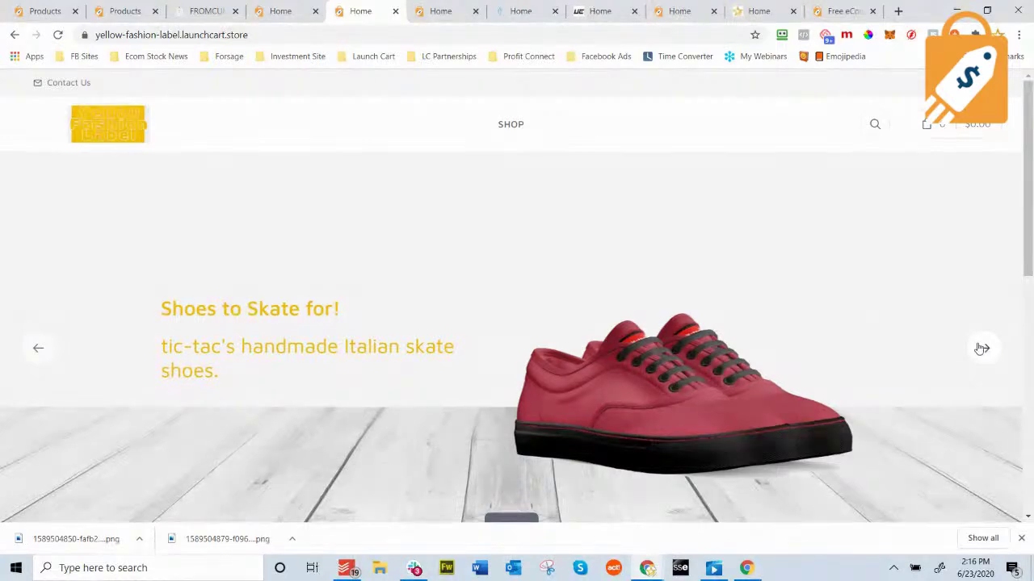
{"action": "scroll", "coordinate": [979, 348], "scroll_direction": "down", "scroll_amount": 3}
{"action": "scroll", "coordinate": [976, 347], "scroll_direction": "up", "scroll_amount": 3}
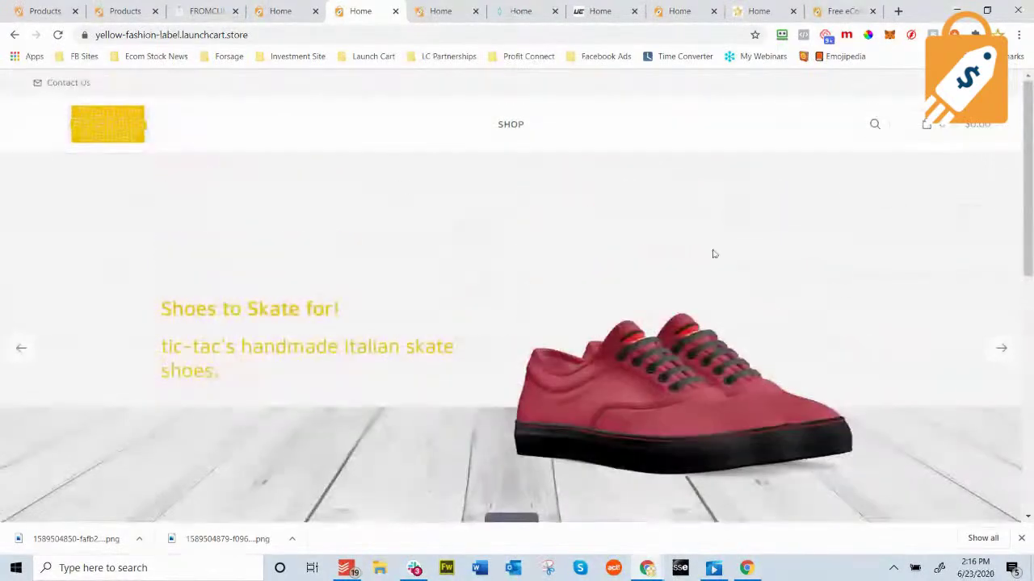
{"action": "left_click_drag", "start_coordinate": [51, 116], "coordinate": [461, 231]}
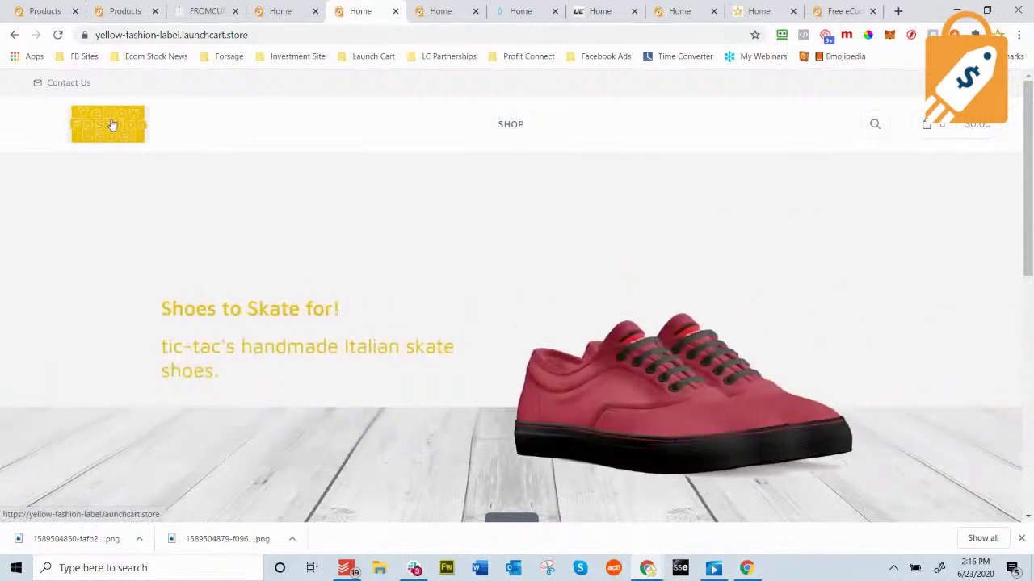
Step: Review the store in a 360x640 mobile portrait preview, close it, then go to Areli Store
{"action": "left_click", "coordinate": [847, 34]}
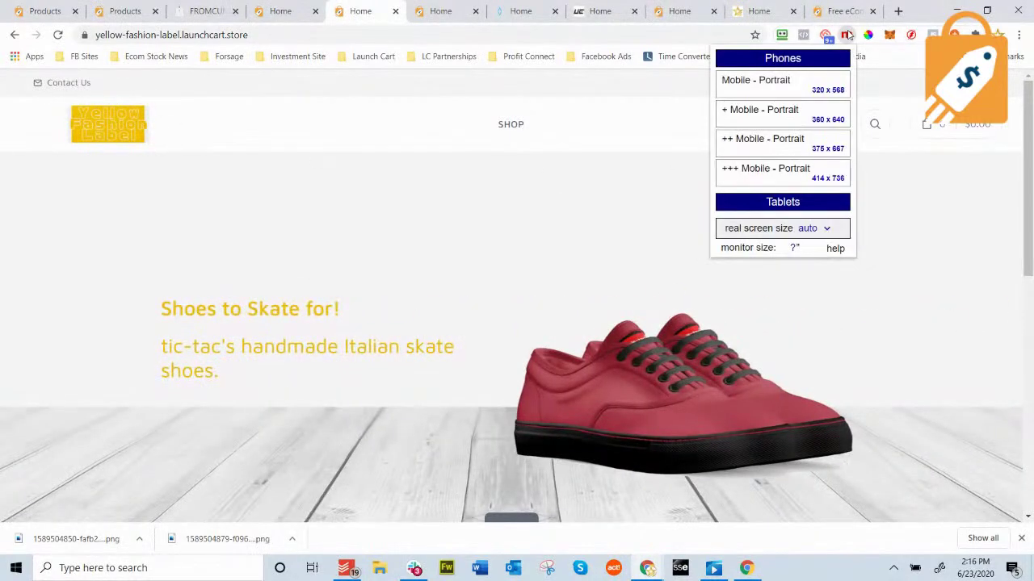
{"action": "left_click", "coordinate": [794, 113]}
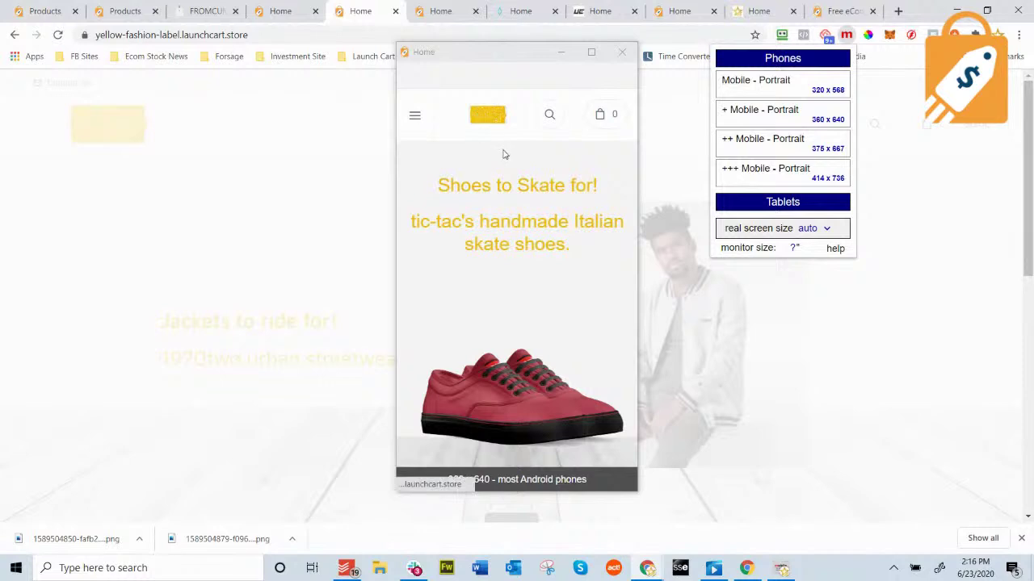
{"action": "scroll", "coordinate": [551, 223], "scroll_direction": "down", "scroll_amount": 3}
{"action": "scroll", "coordinate": [551, 223], "scroll_direction": "down", "scroll_amount": 8}
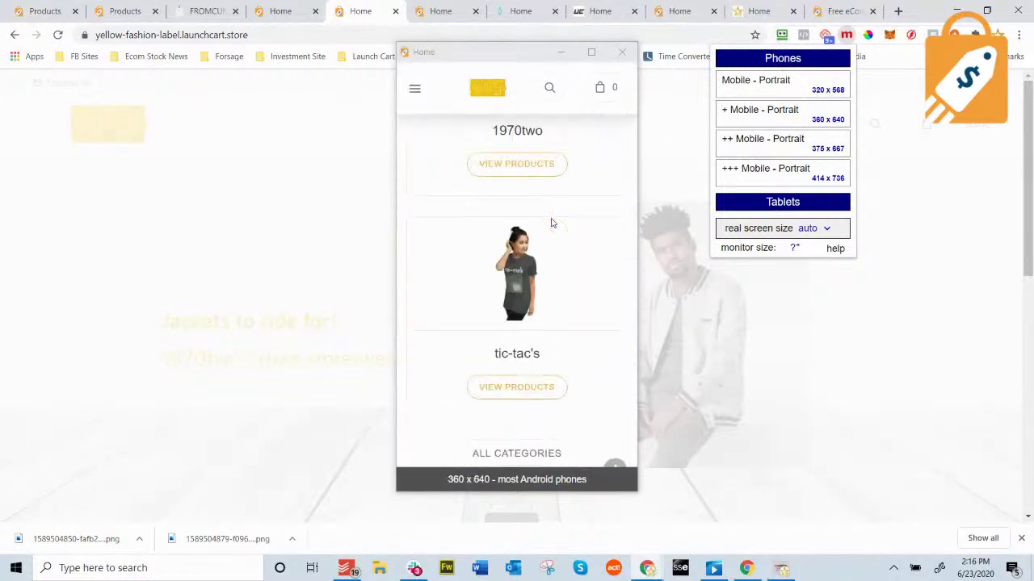
{"action": "scroll", "coordinate": [552, 225], "scroll_direction": "up", "scroll_amount": 5}
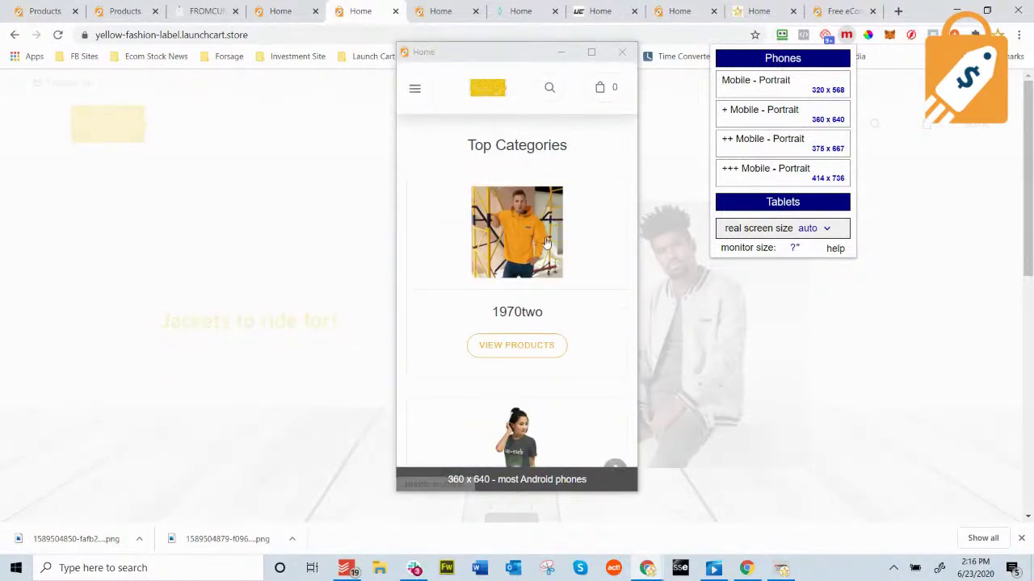
{"action": "scroll", "coordinate": [549, 231], "scroll_direction": "down", "scroll_amount": 3}
{"action": "scroll", "coordinate": [549, 230], "scroll_direction": "up", "scroll_amount": 3}
{"action": "left_click", "coordinate": [622, 56]}
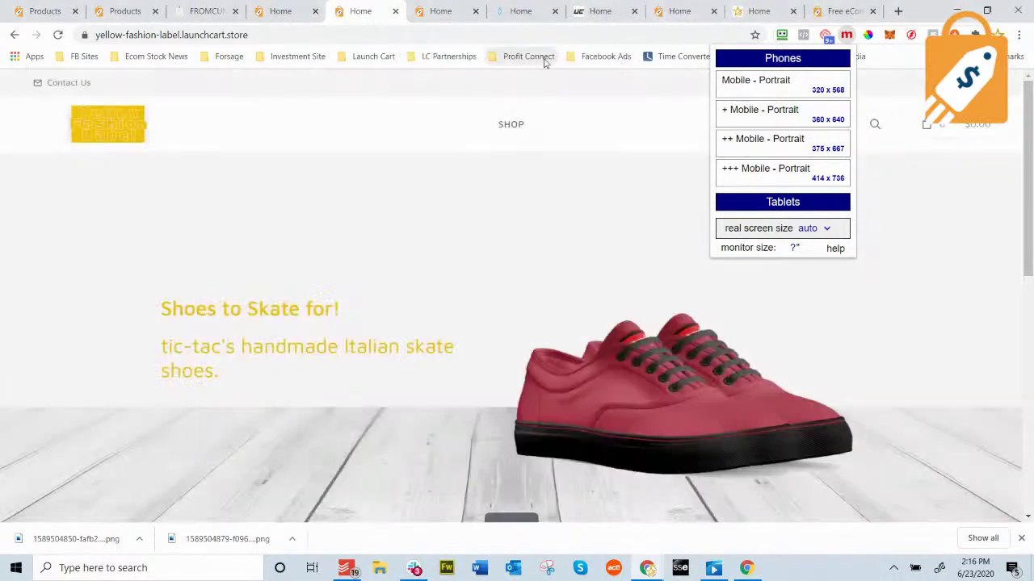
{"action": "left_click", "coordinate": [437, 16]}
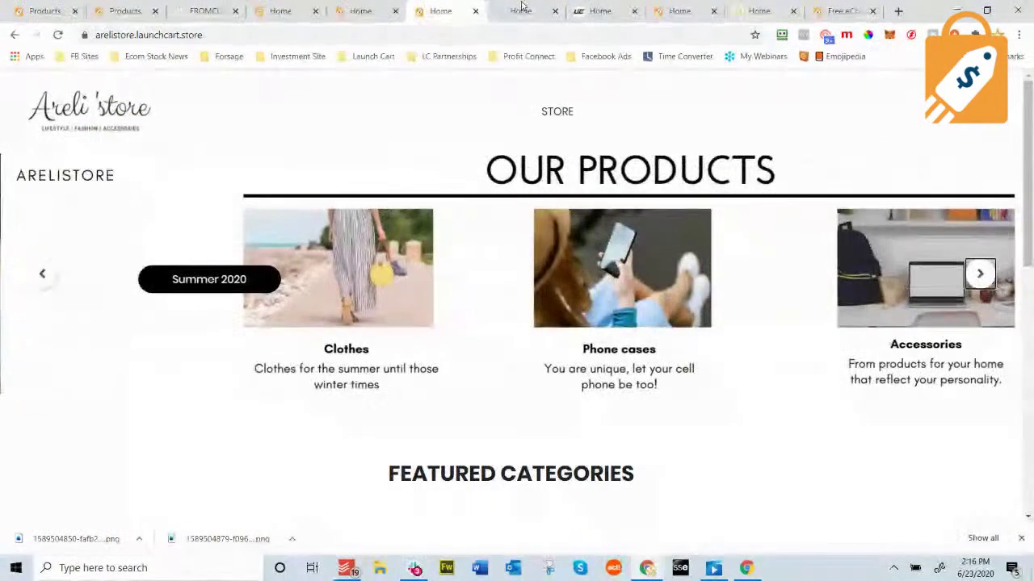
Step: Switch to the Team Lovit store and open its Women category page
{"action": "left_click", "coordinate": [521, 11]}
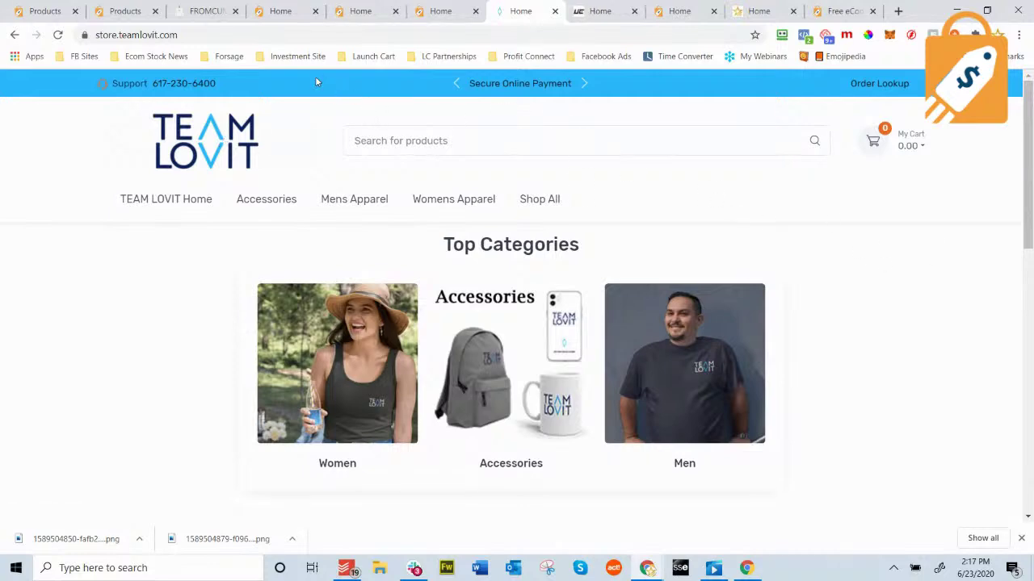
{"action": "scroll", "coordinate": [325, 86], "scroll_direction": "down", "scroll_amount": 12}
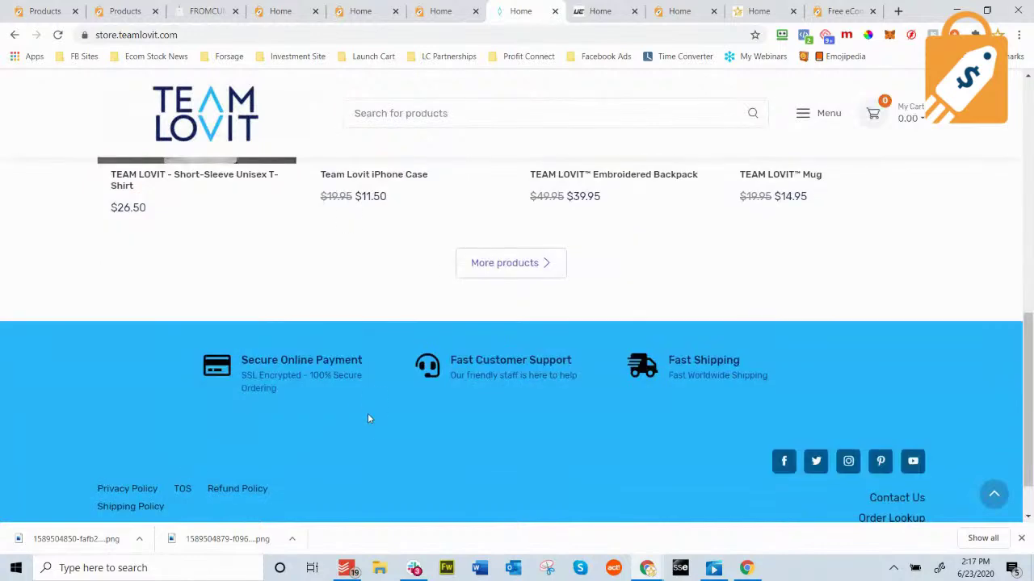
{"action": "scroll", "coordinate": [368, 414], "scroll_direction": "up", "scroll_amount": 10}
{"action": "left_click", "coordinate": [342, 348]}
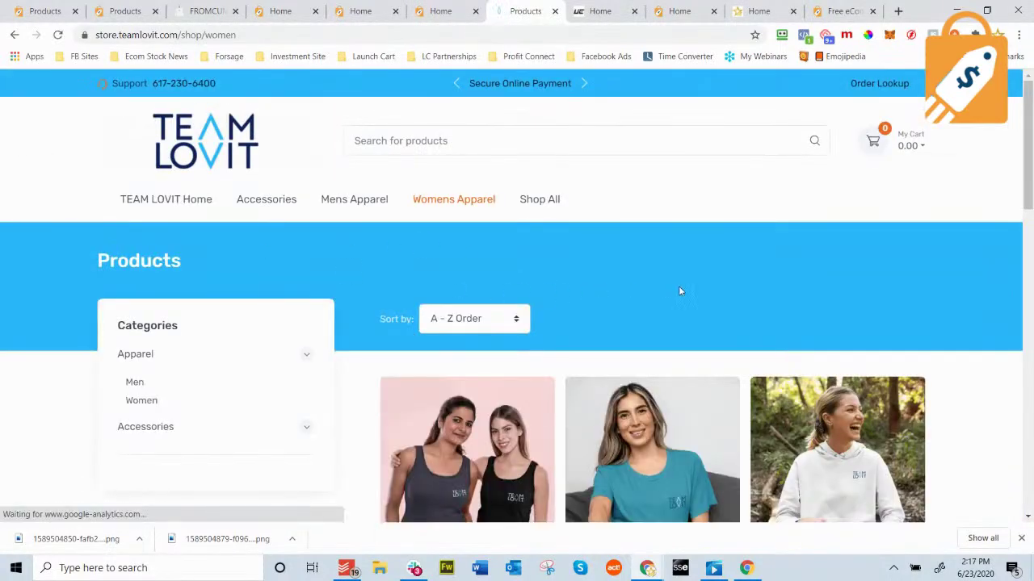
Step: Open the Mens Apparel products page and dismiss the downloads bar
{"action": "scroll", "coordinate": [732, 289], "scroll_direction": "down", "scroll_amount": 3}
{"action": "scroll", "coordinate": [541, 311], "scroll_direction": "down", "scroll_amount": 5}
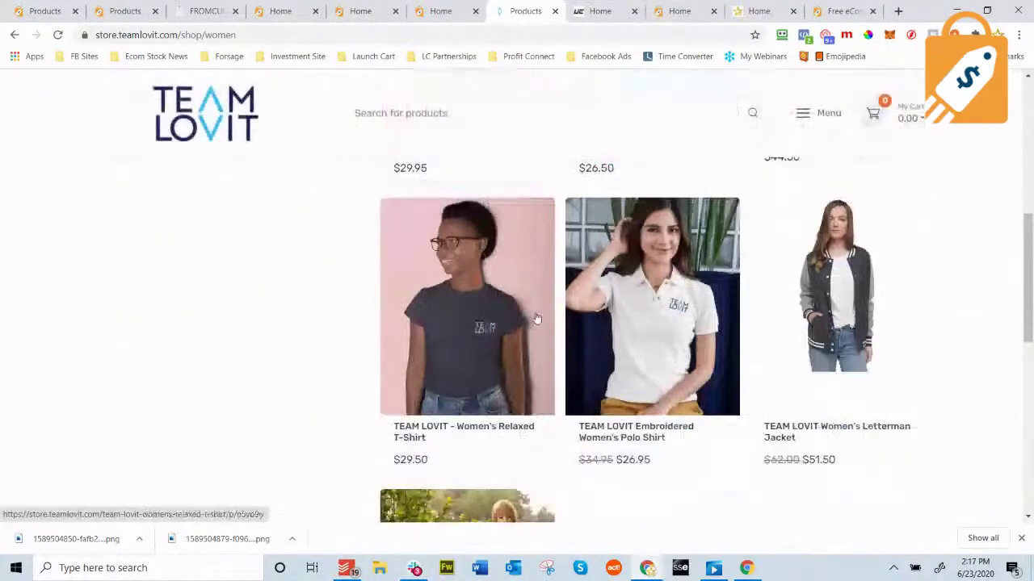
{"action": "scroll", "coordinate": [538, 323], "scroll_direction": "up", "scroll_amount": 8}
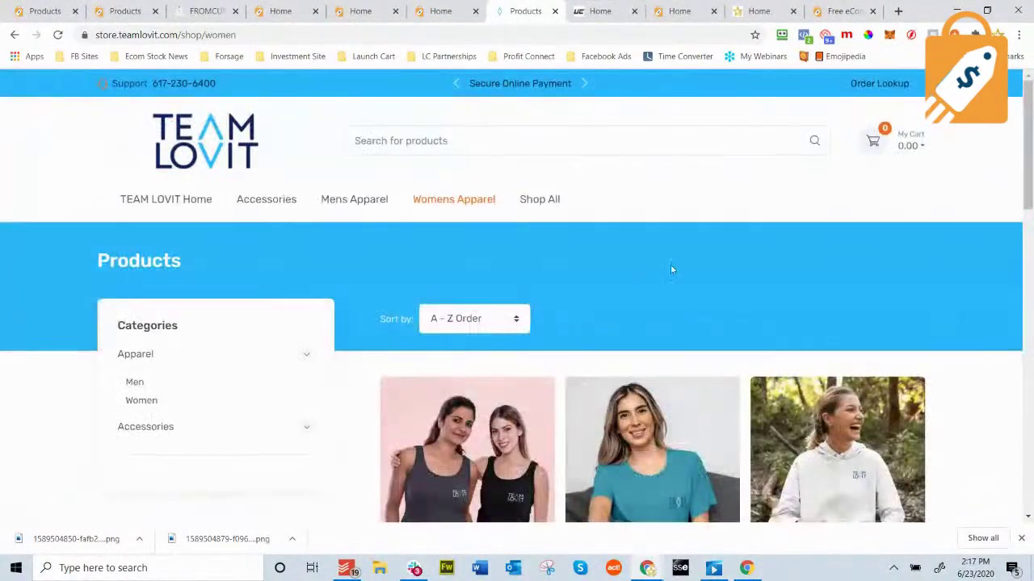
{"action": "left_click", "coordinate": [374, 206]}
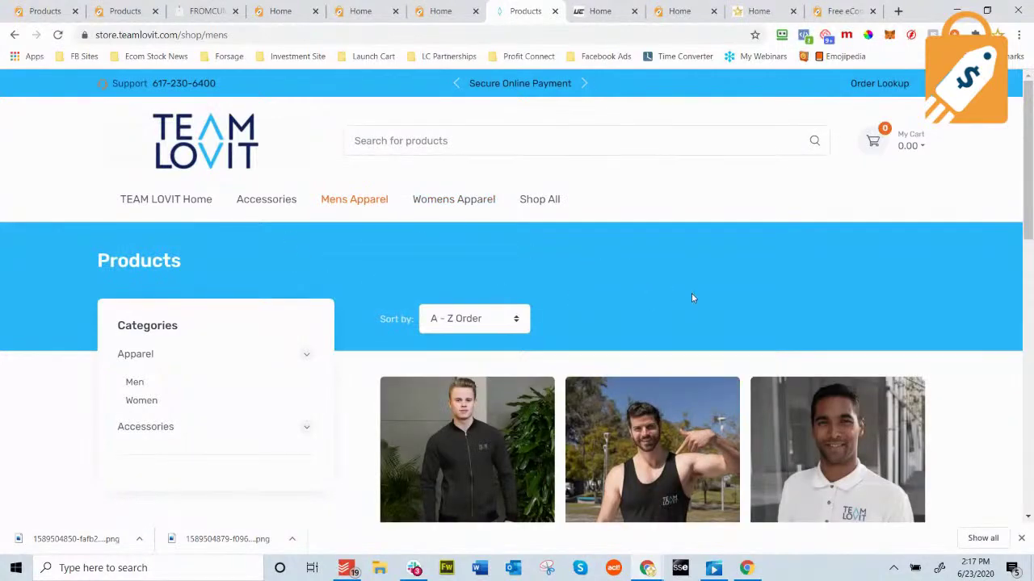
{"action": "scroll", "coordinate": [691, 298], "scroll_direction": "down", "scroll_amount": 12}
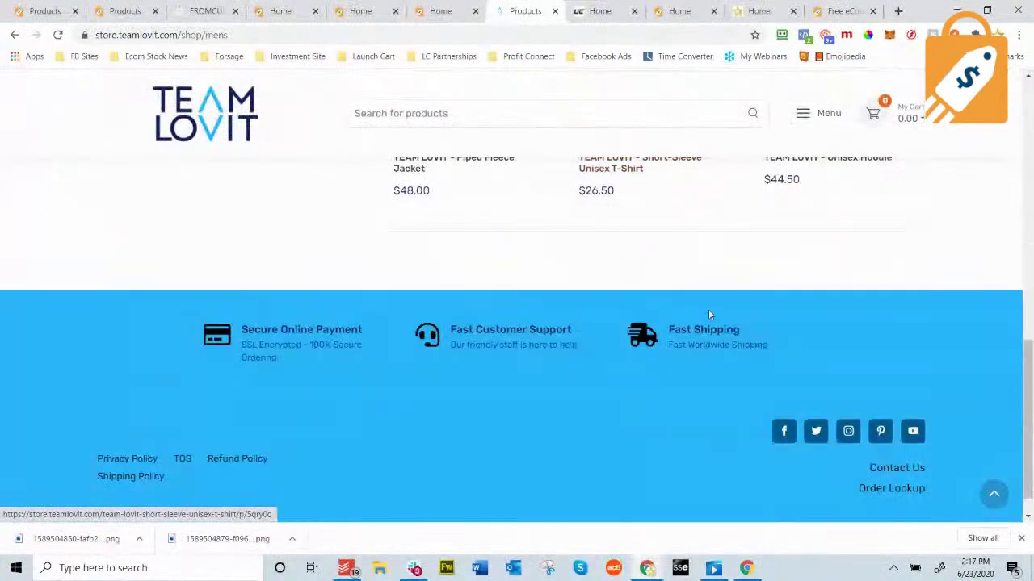
{"action": "scroll", "coordinate": [580, 416], "scroll_direction": "up", "scroll_amount": 15}
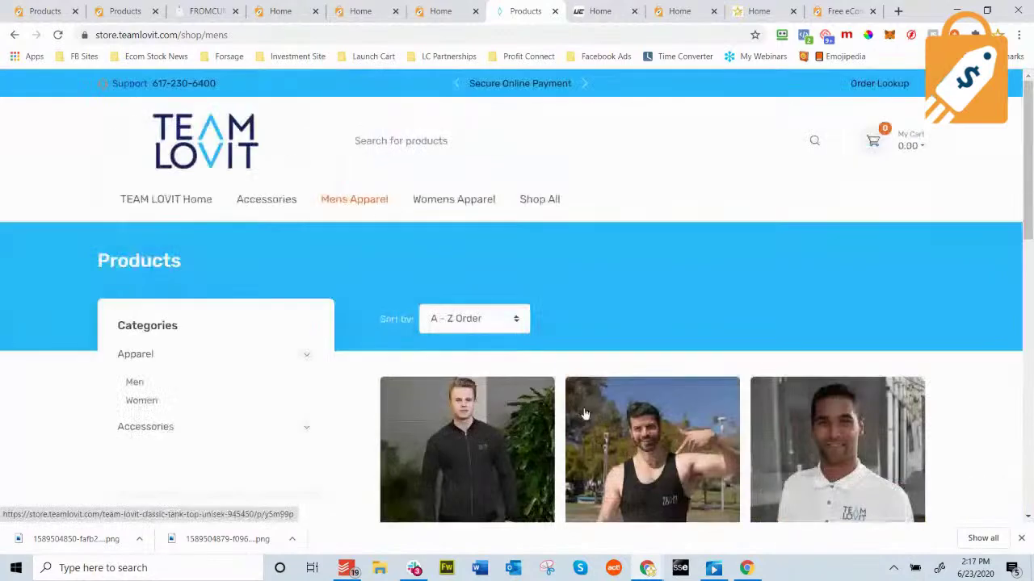
{"action": "left_click", "coordinate": [1021, 538]}
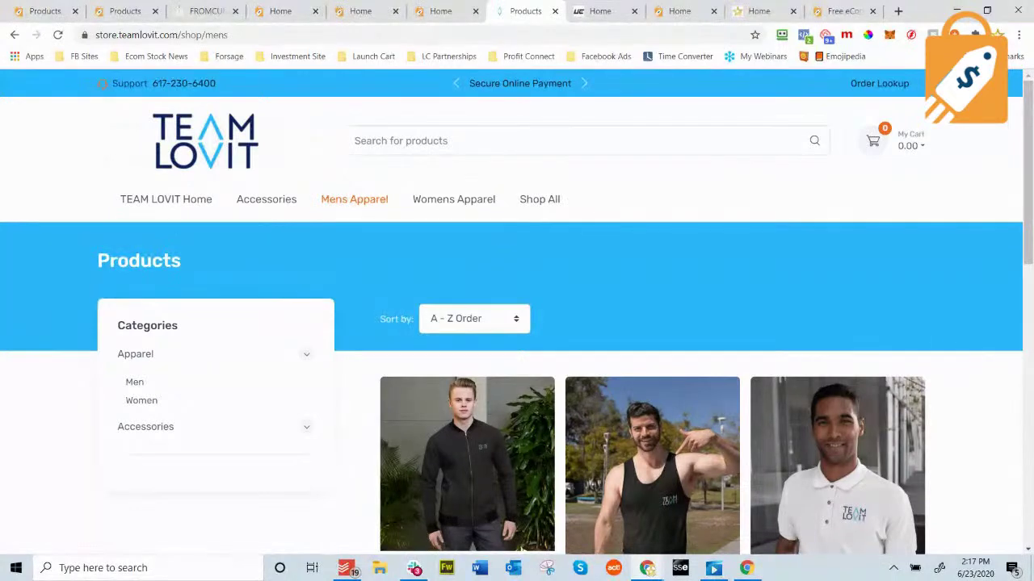
Step: Switch to the Unstoppable Christian store, scroll its home page, and list the device preview sizes
{"action": "left_click", "coordinate": [611, 10]}
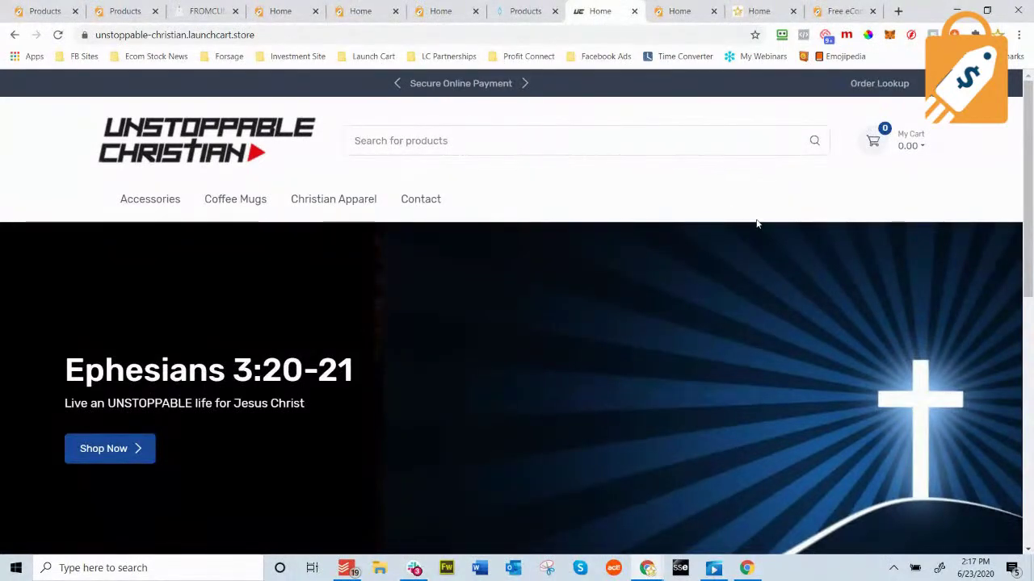
{"action": "scroll", "coordinate": [757, 225], "scroll_direction": "down", "scroll_amount": 1}
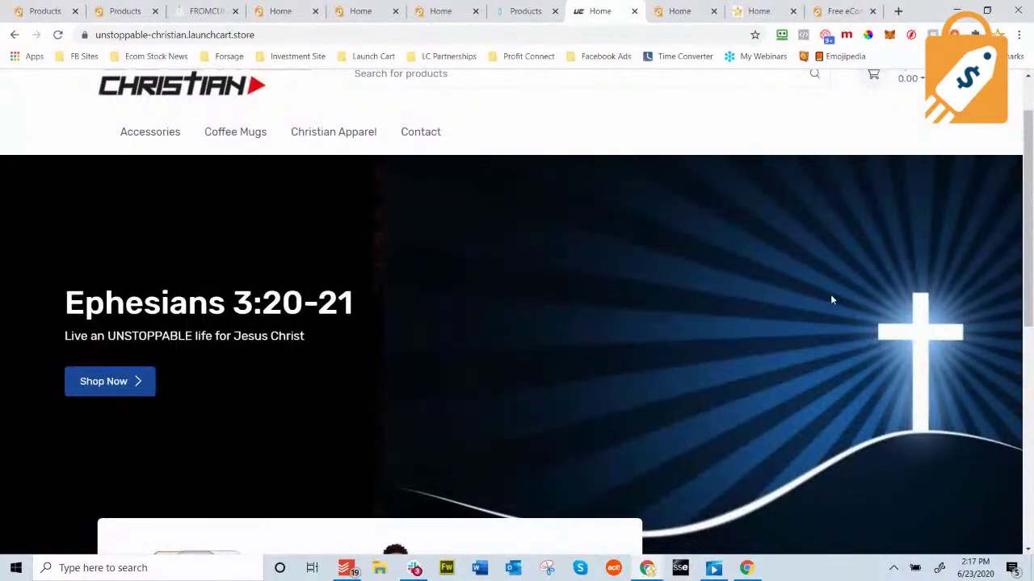
{"action": "scroll", "coordinate": [727, 287], "scroll_direction": "down", "scroll_amount": 1}
{"action": "scroll", "coordinate": [824, 267], "scroll_direction": "down", "scroll_amount": 2}
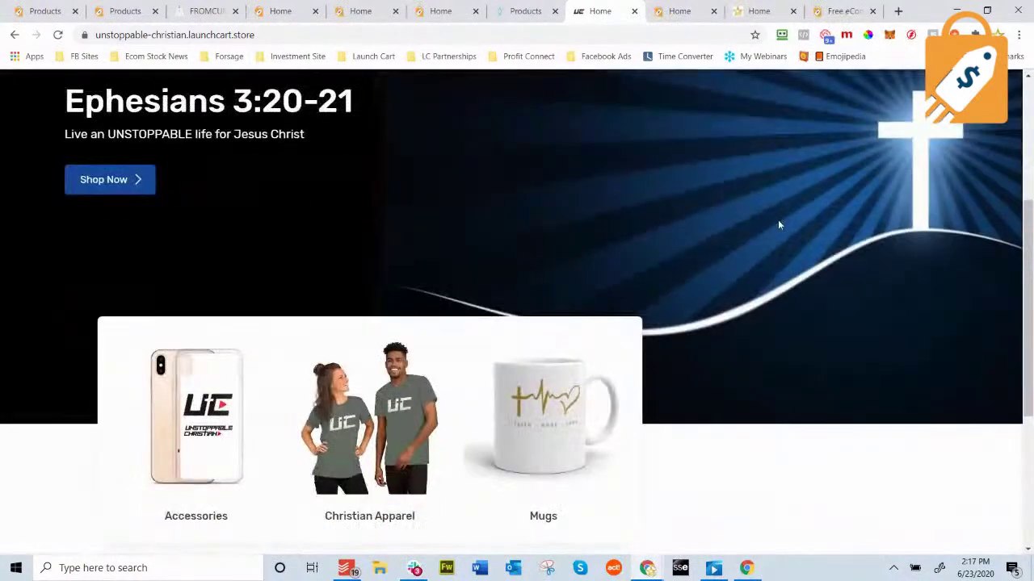
{"action": "scroll", "coordinate": [777, 222], "scroll_direction": "up", "scroll_amount": 2}
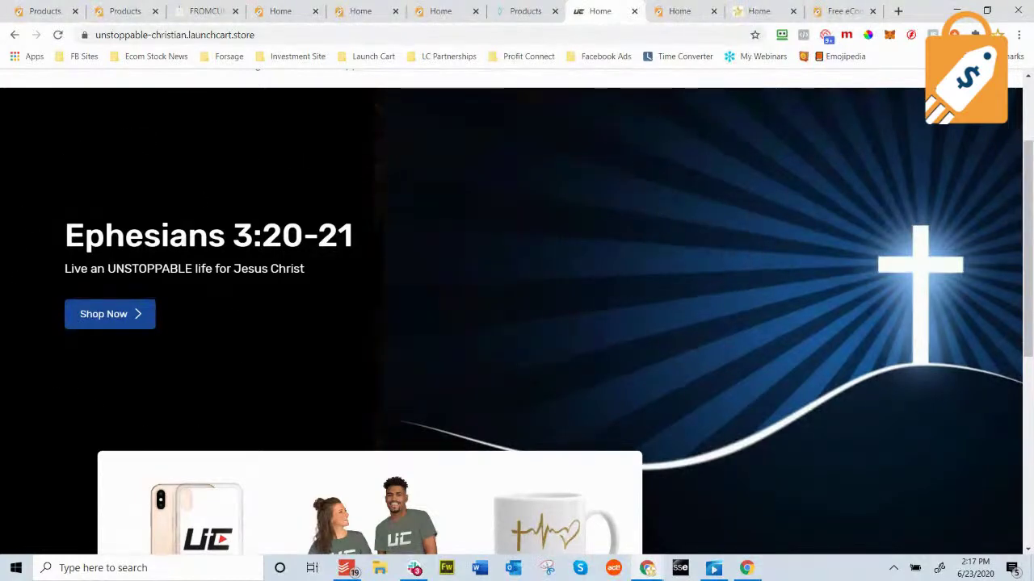
{"action": "scroll", "coordinate": [533, 209], "scroll_direction": "down", "scroll_amount": 6}
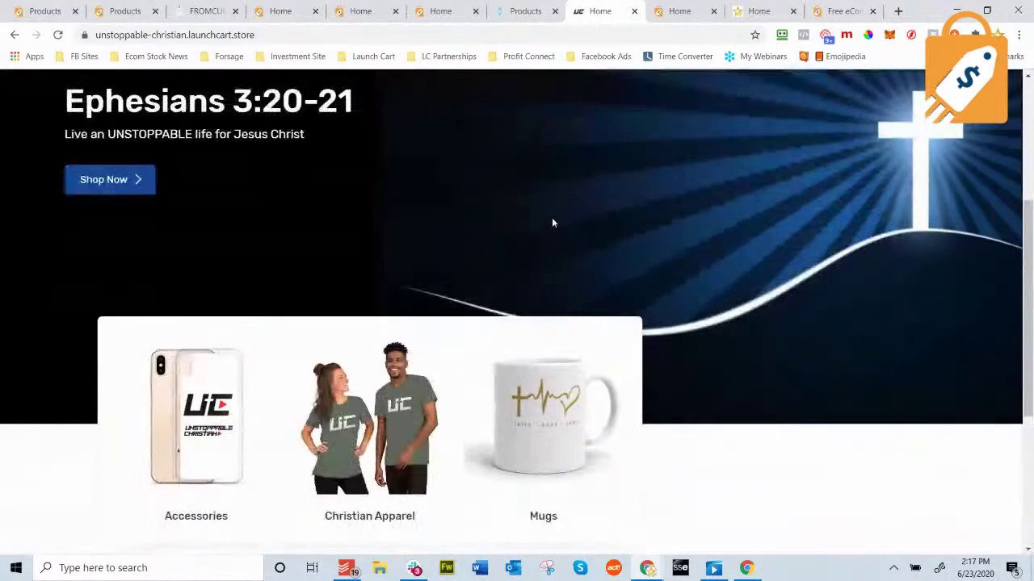
{"action": "scroll", "coordinate": [554, 223], "scroll_direction": "up", "scroll_amount": 8}
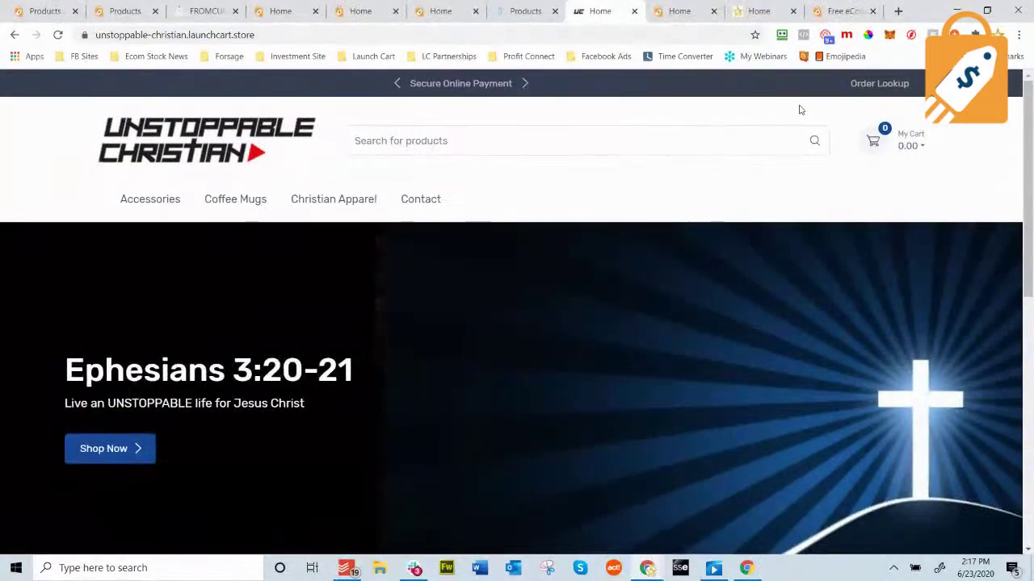
{"action": "left_click", "coordinate": [846, 36]}
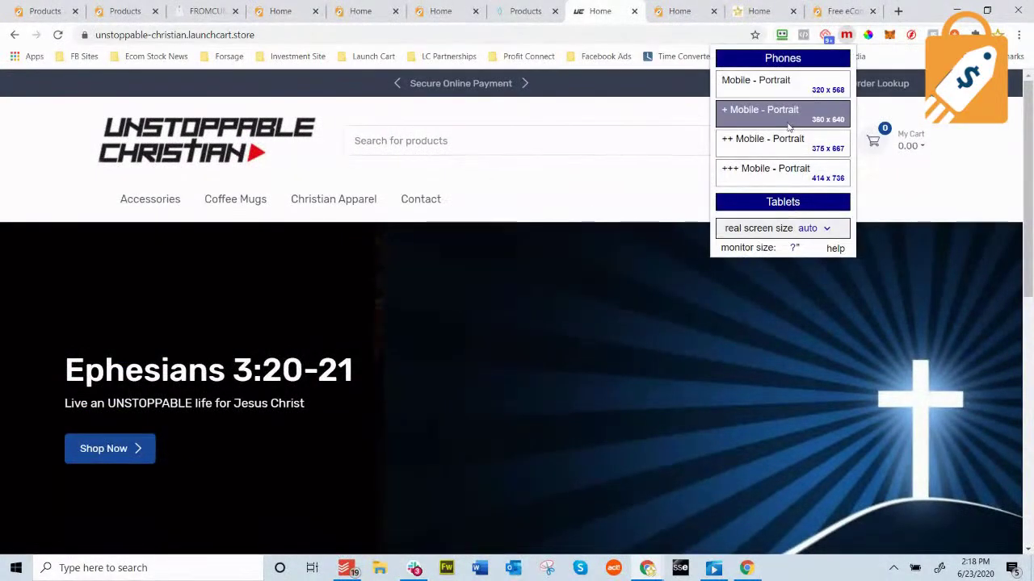
Step: Preview the home page at 360 x 640 down to the footer, then close the preview and tab
{"action": "left_click", "coordinate": [763, 111]}
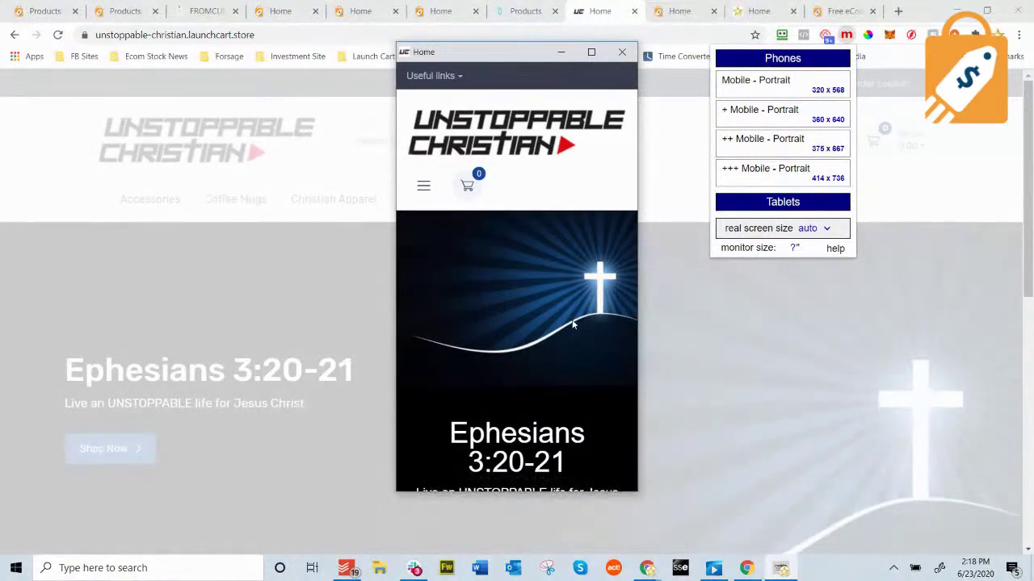
{"action": "scroll", "coordinate": [575, 327], "scroll_direction": "down", "scroll_amount": 2}
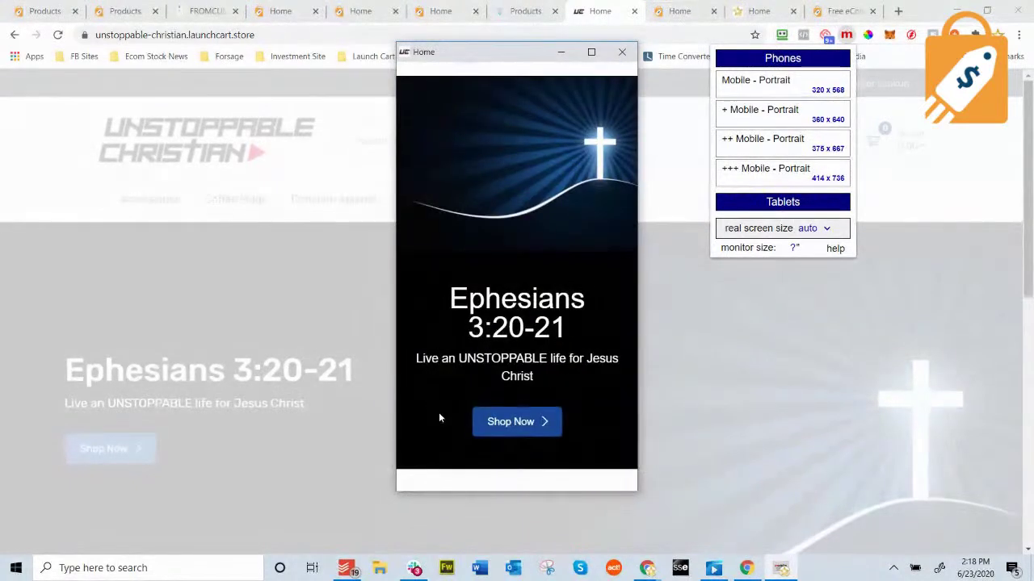
{"action": "scroll", "coordinate": [544, 388], "scroll_direction": "down", "scroll_amount": 1}
{"action": "scroll", "coordinate": [544, 388], "scroll_direction": "down", "scroll_amount": 1}
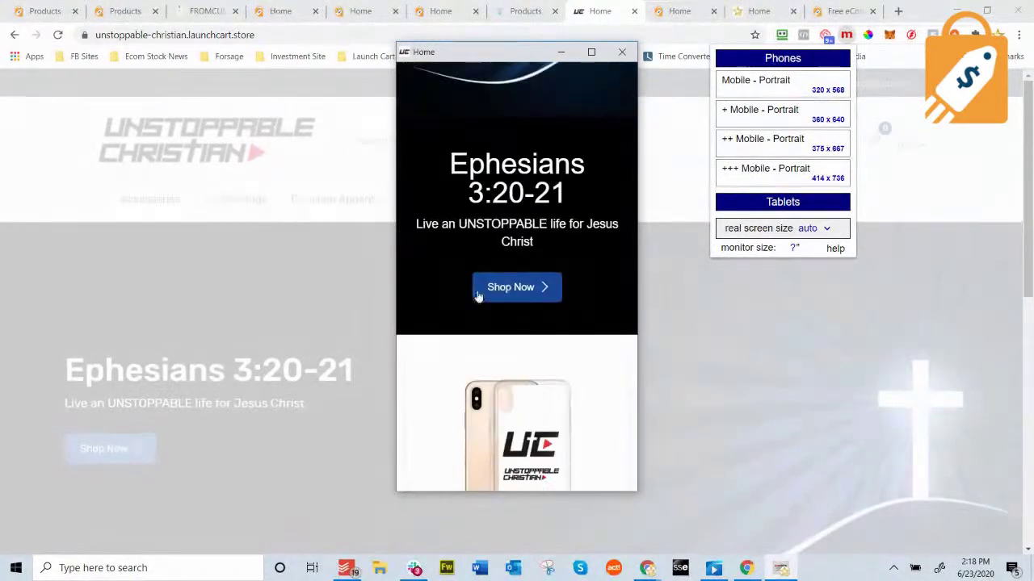
{"action": "scroll", "coordinate": [523, 309], "scroll_direction": "down", "scroll_amount": 6}
{"action": "scroll", "coordinate": [529, 317], "scroll_direction": "down", "scroll_amount": 10}
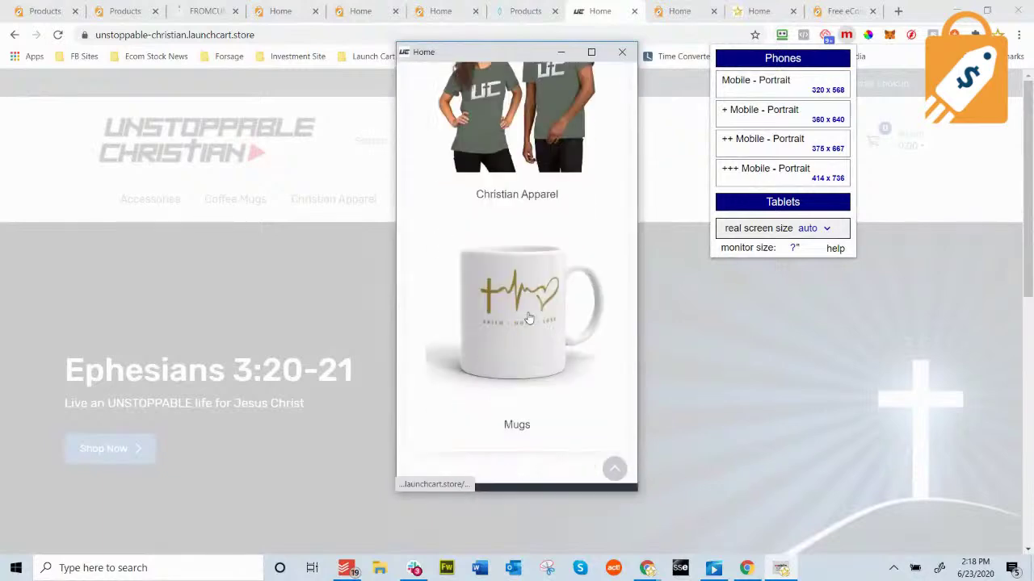
{"action": "scroll", "coordinate": [533, 316], "scroll_direction": "up", "scroll_amount": 15}
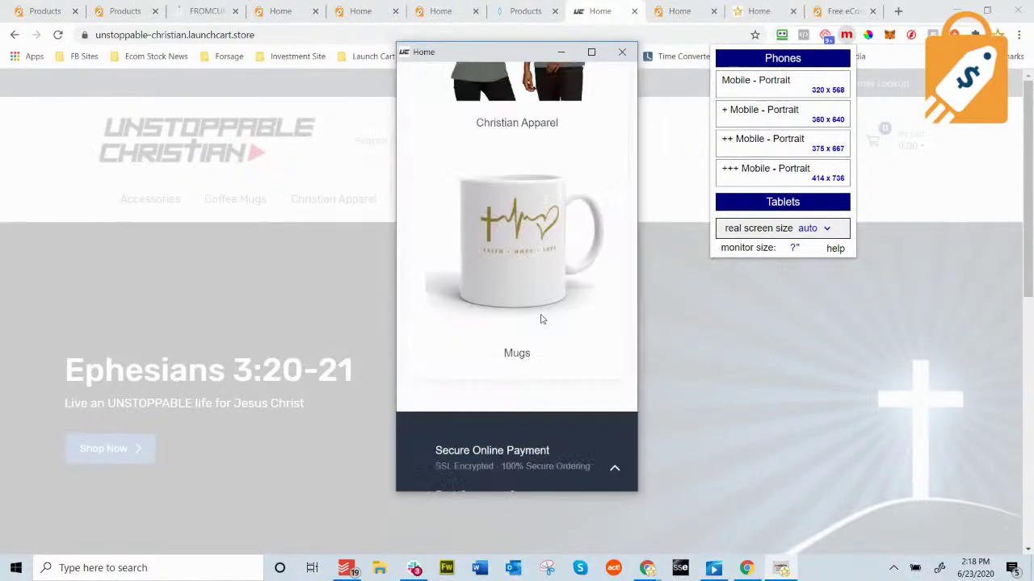
{"action": "left_click", "coordinate": [846, 37]}
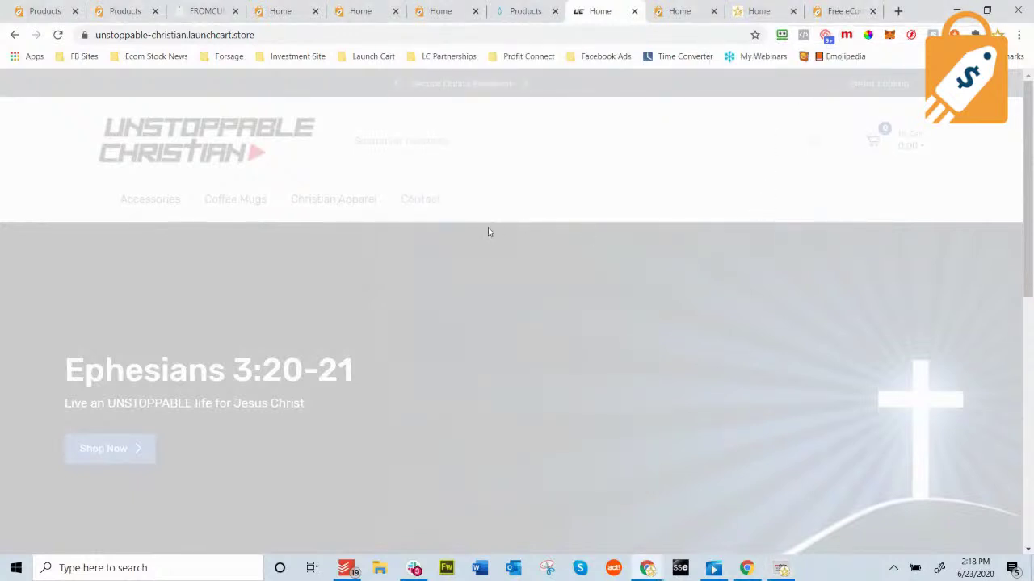
{"action": "left_click", "coordinate": [633, 11]}
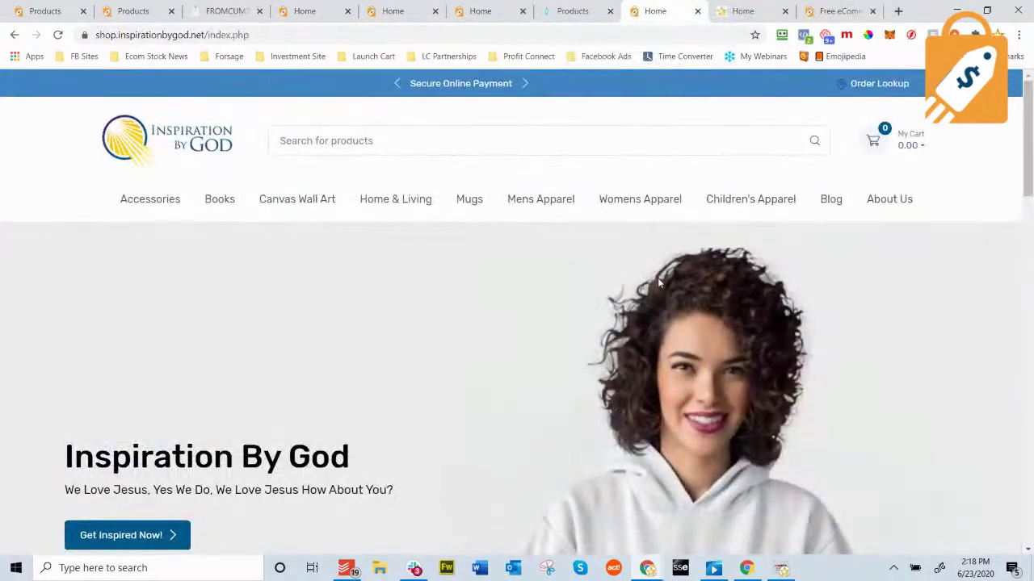
Step: Scroll the Inspiration By God home page down to the More products button and open the full listing
{"action": "scroll", "coordinate": [658, 282], "scroll_direction": "down", "scroll_amount": 7}
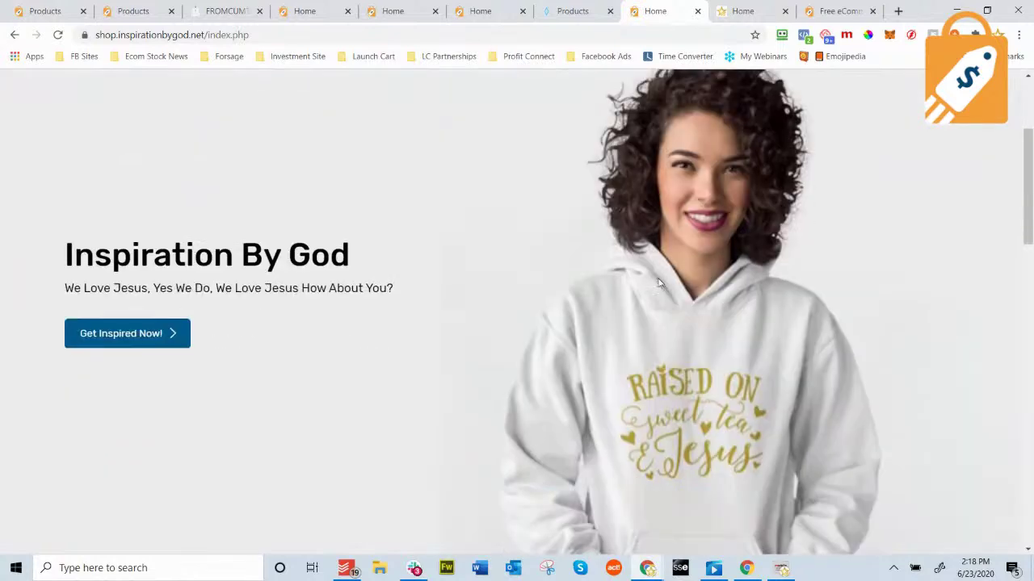
{"action": "scroll", "coordinate": [658, 282], "scroll_direction": "up", "scroll_amount": 5}
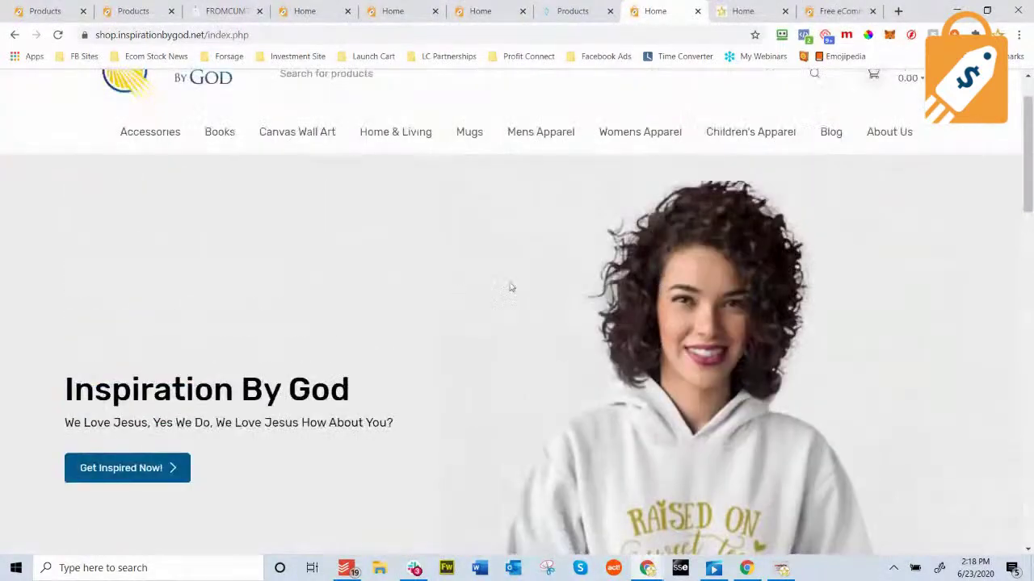
{"action": "scroll", "coordinate": [477, 367], "scroll_direction": "down", "scroll_amount": 2}
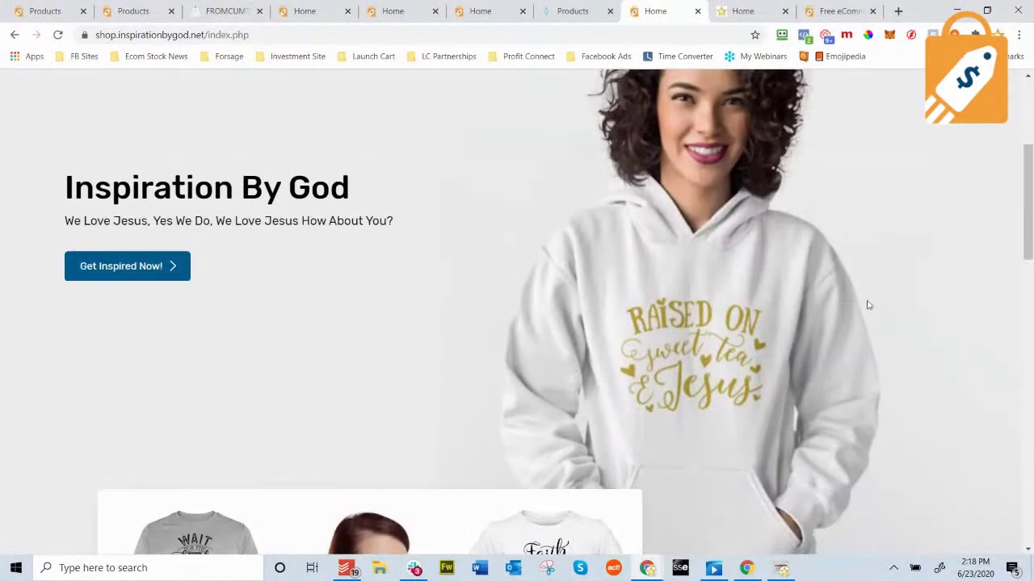
{"action": "scroll", "coordinate": [228, 239], "scroll_direction": "down", "scroll_amount": 2}
{"action": "scroll", "coordinate": [229, 242], "scroll_direction": "up", "scroll_amount": 5}
{"action": "scroll", "coordinate": [376, 247], "scroll_direction": "down", "scroll_amount": 4}
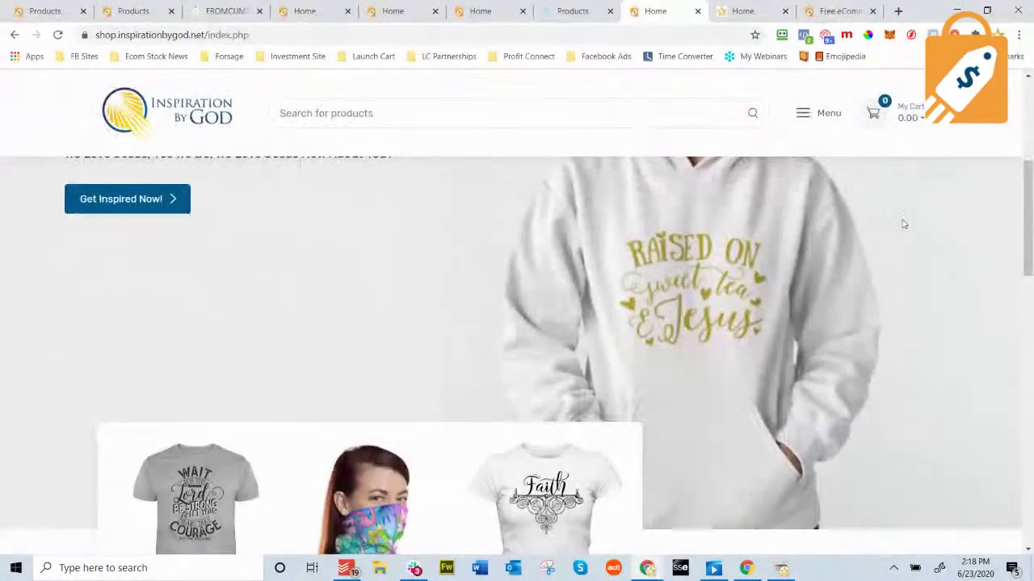
{"action": "scroll", "coordinate": [739, 260], "scroll_direction": "up", "scroll_amount": 4}
{"action": "scroll", "coordinate": [737, 260], "scroll_direction": "down", "scroll_amount": 6}
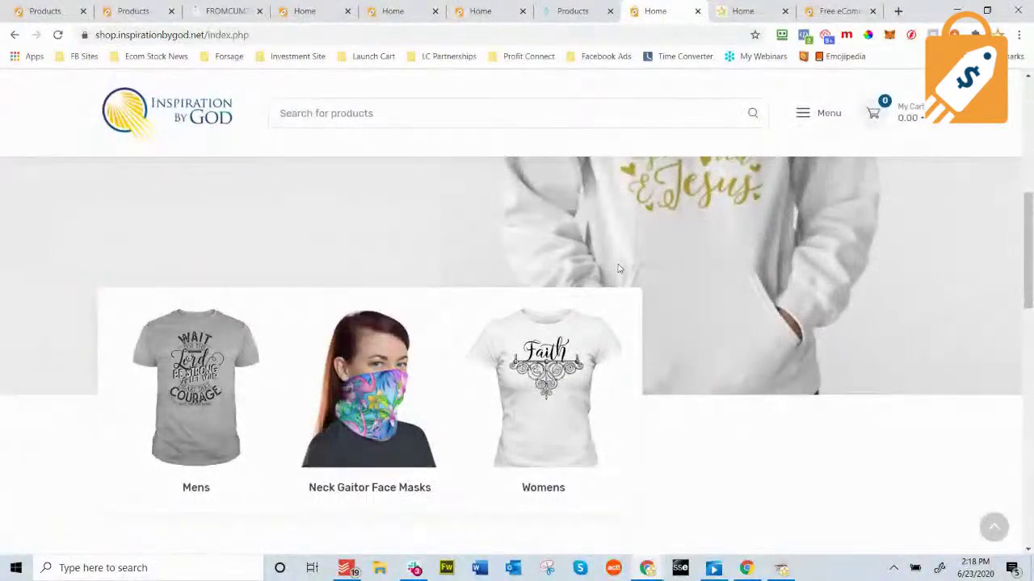
{"action": "scroll", "coordinate": [727, 287], "scroll_direction": "down", "scroll_amount": 2}
{"action": "scroll", "coordinate": [607, 272], "scroll_direction": "up", "scroll_amount": 1}
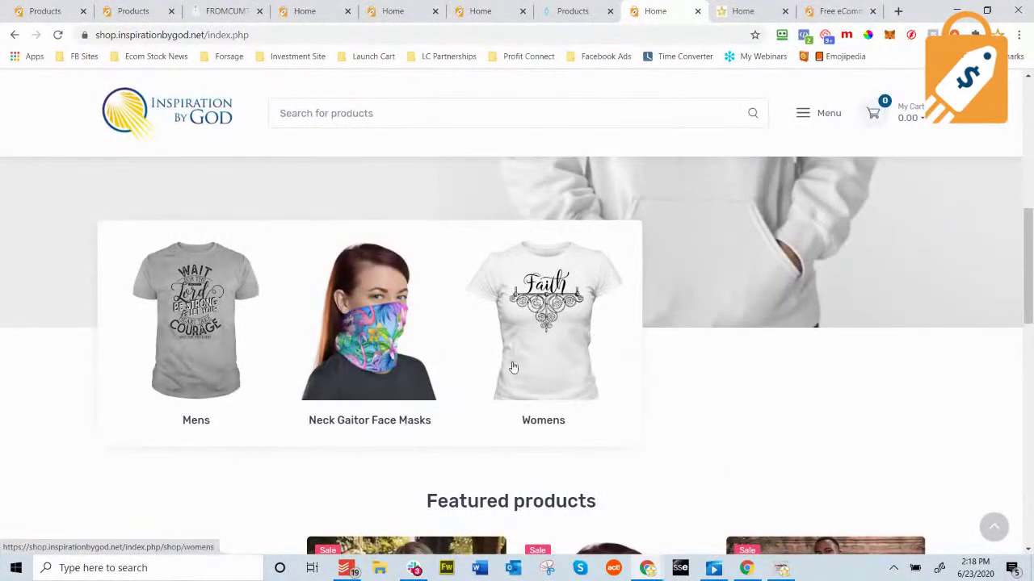
{"action": "scroll", "coordinate": [517, 355], "scroll_direction": "down", "scroll_amount": 6}
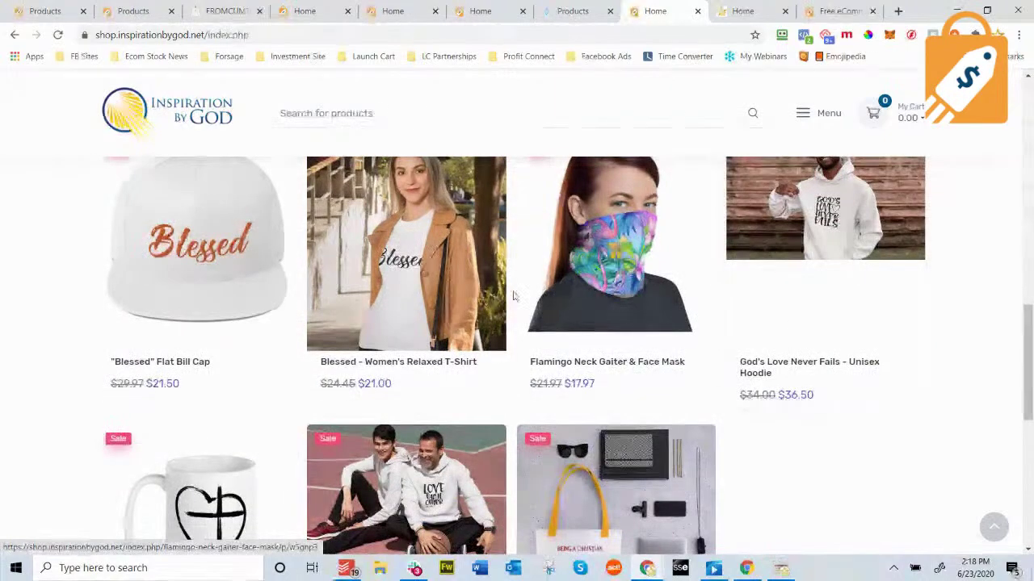
{"action": "scroll", "coordinate": [557, 307], "scroll_direction": "down", "scroll_amount": 5}
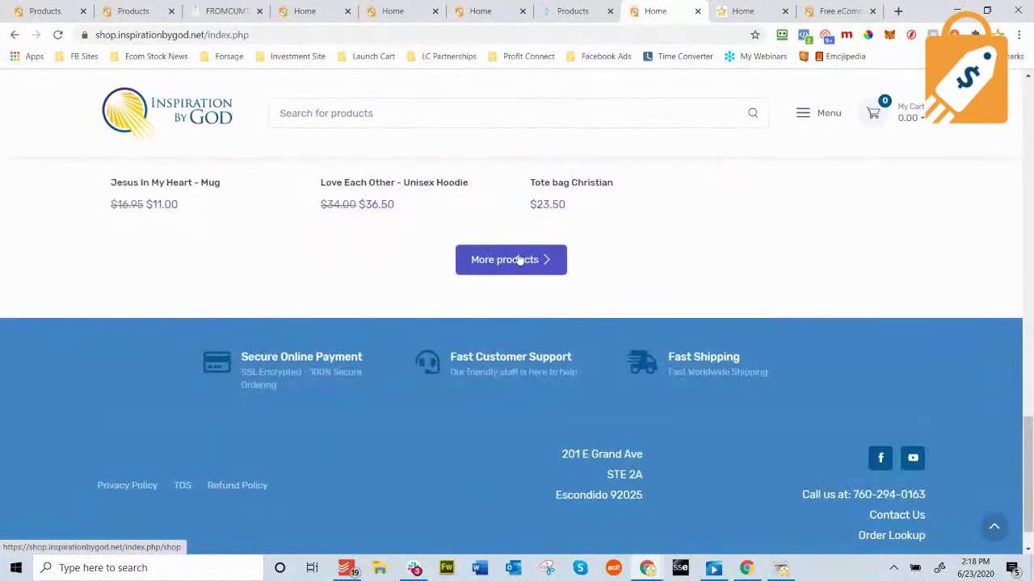
{"action": "left_click", "coordinate": [510, 259]}
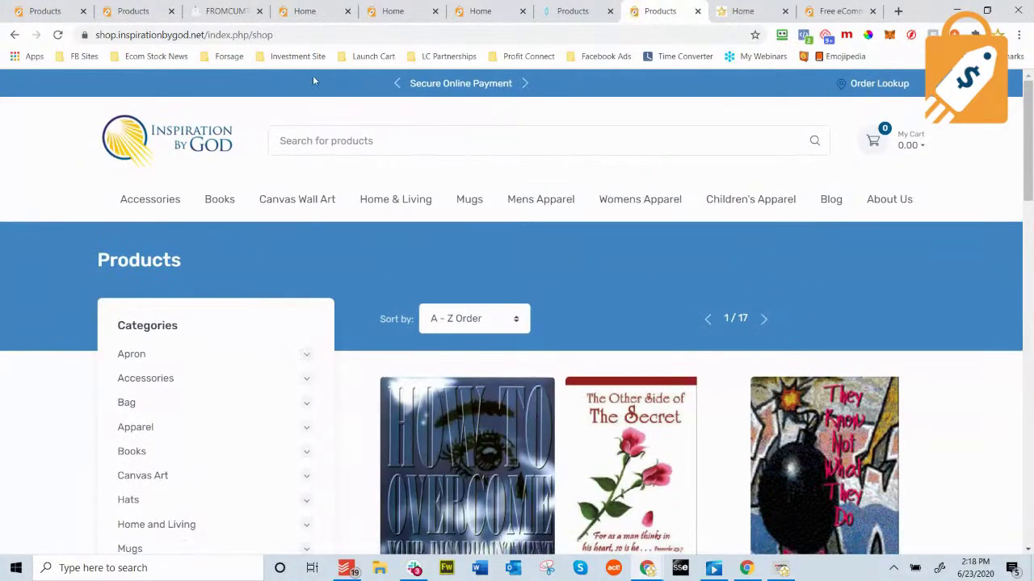
Step: Browse the Products page, then return home via the Inspiration By God logo
{"action": "scroll", "coordinate": [521, 224], "scroll_direction": "down", "scroll_amount": 3}
{"action": "scroll", "coordinate": [520, 224], "scroll_direction": "up", "scroll_amount": 2}
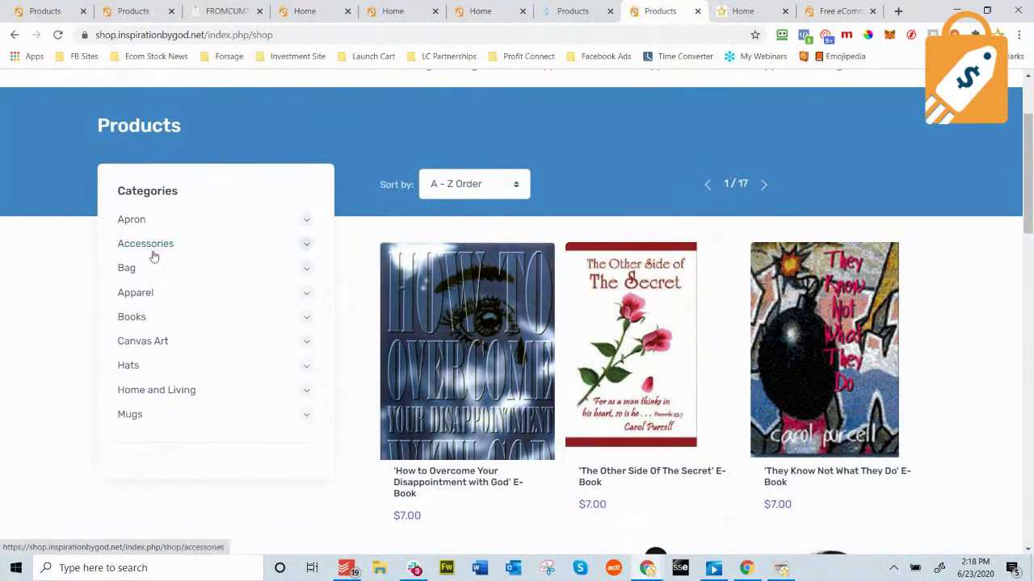
{"action": "scroll", "coordinate": [198, 380], "scroll_direction": "up", "scroll_amount": 3}
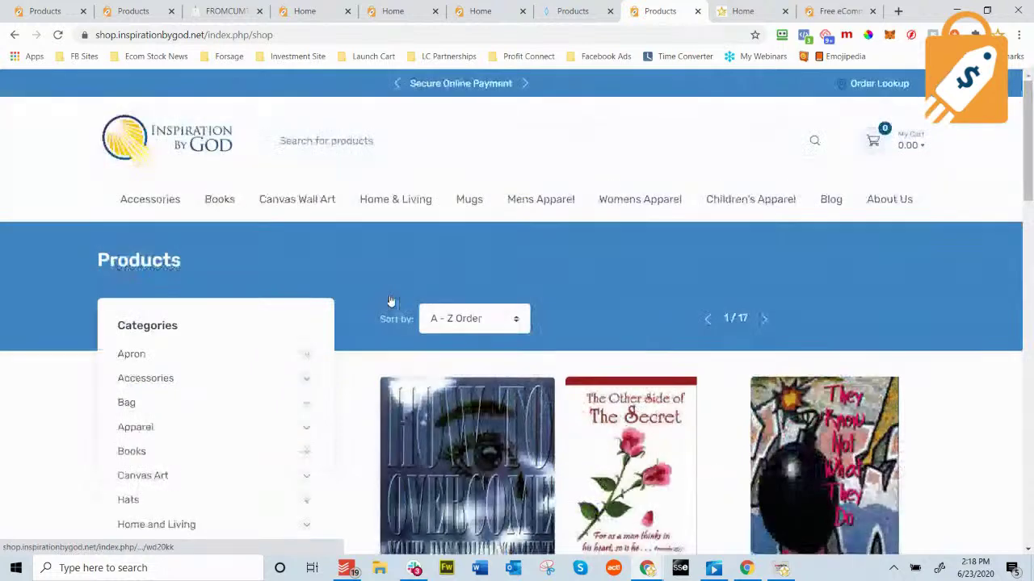
{"action": "left_click", "coordinate": [197, 134]}
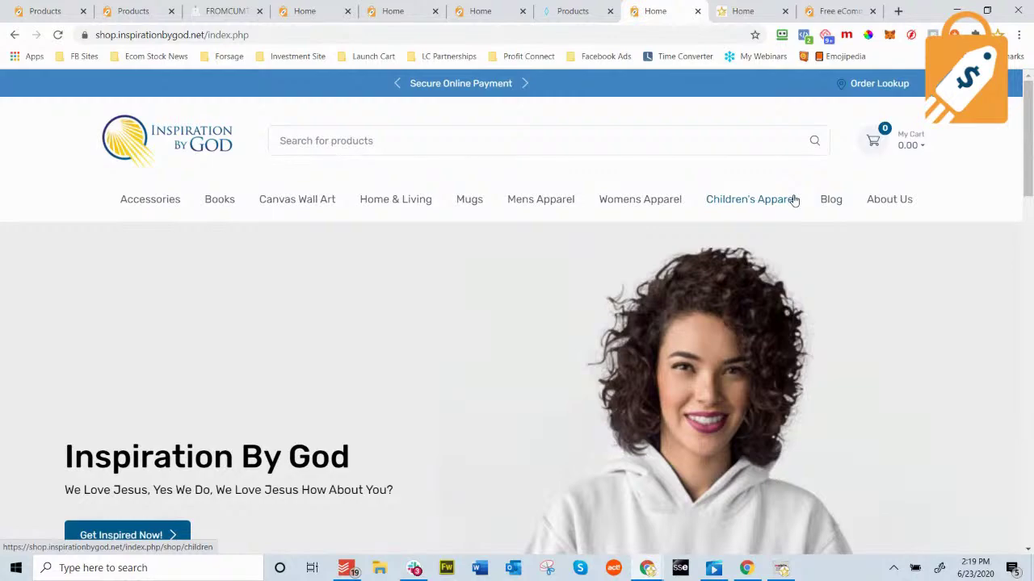
Step: Scroll to the category cards and open Neck Gaitor Face Masks
{"action": "scroll", "coordinate": [508, 224], "scroll_direction": "down", "scroll_amount": 8}
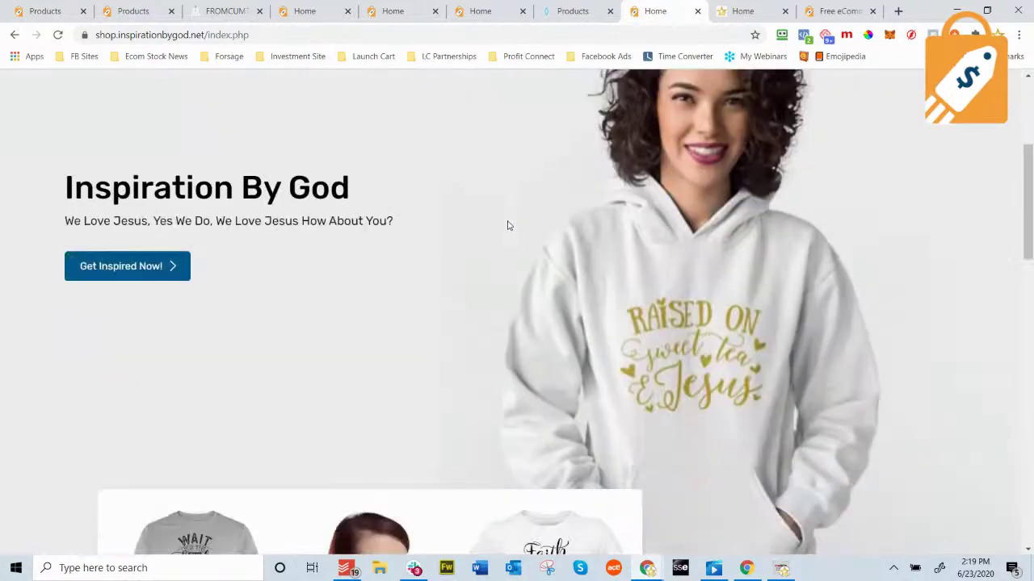
{"action": "scroll", "coordinate": [503, 361], "scroll_direction": "down", "scroll_amount": 5}
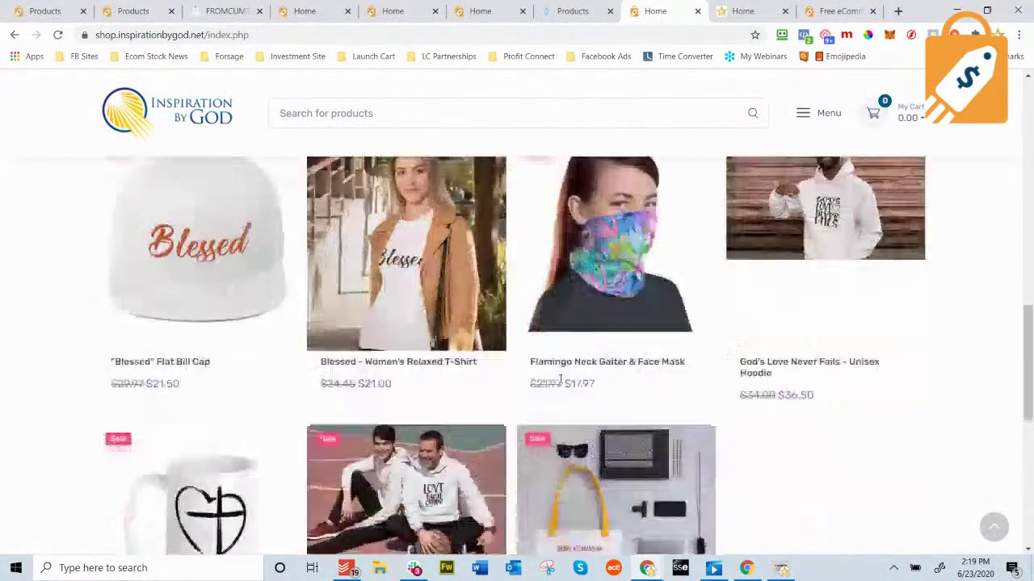
{"action": "scroll", "coordinate": [369, 344], "scroll_direction": "up", "scroll_amount": 13}
{"action": "scroll", "coordinate": [369, 343], "scroll_direction": "down", "scroll_amount": 6}
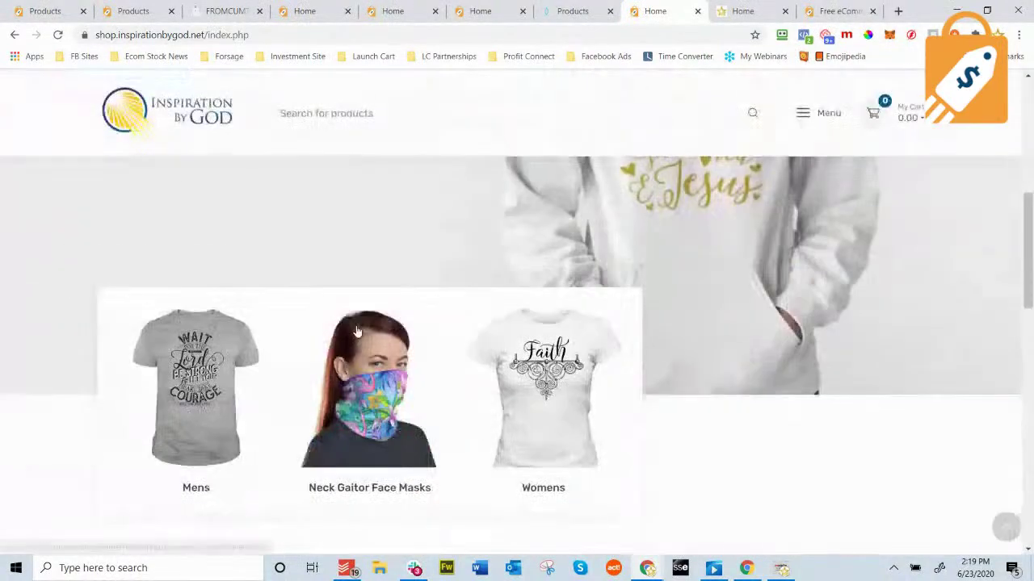
{"action": "scroll", "coordinate": [358, 253], "scroll_direction": "up", "scroll_amount": 3}
{"action": "left_click", "coordinate": [421, 324]}
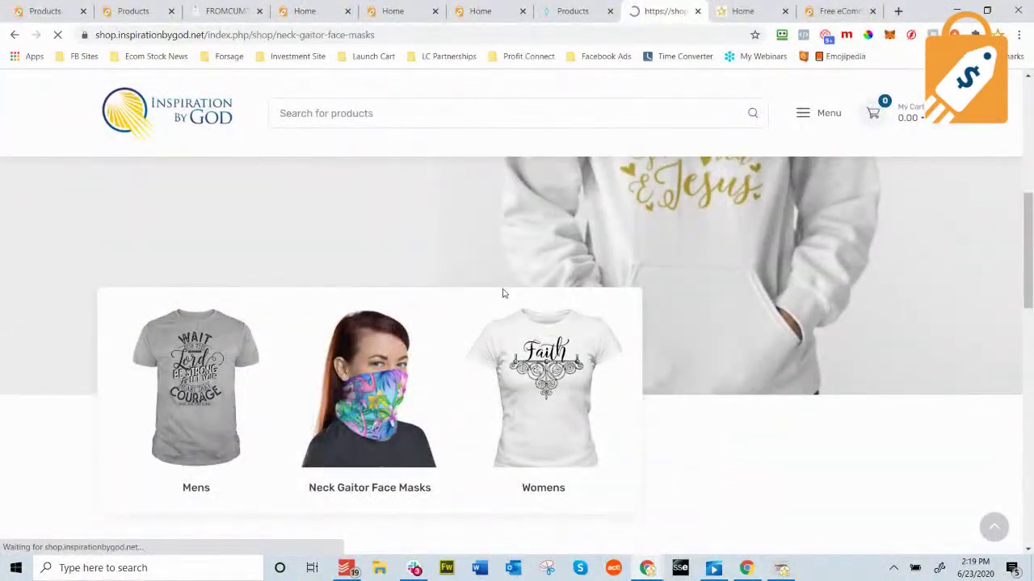
Step: Look over the face masks page, then switch to the VIP Influencer Party store
{"action": "scroll", "coordinate": [204, 420], "scroll_direction": "down", "scroll_amount": 3}
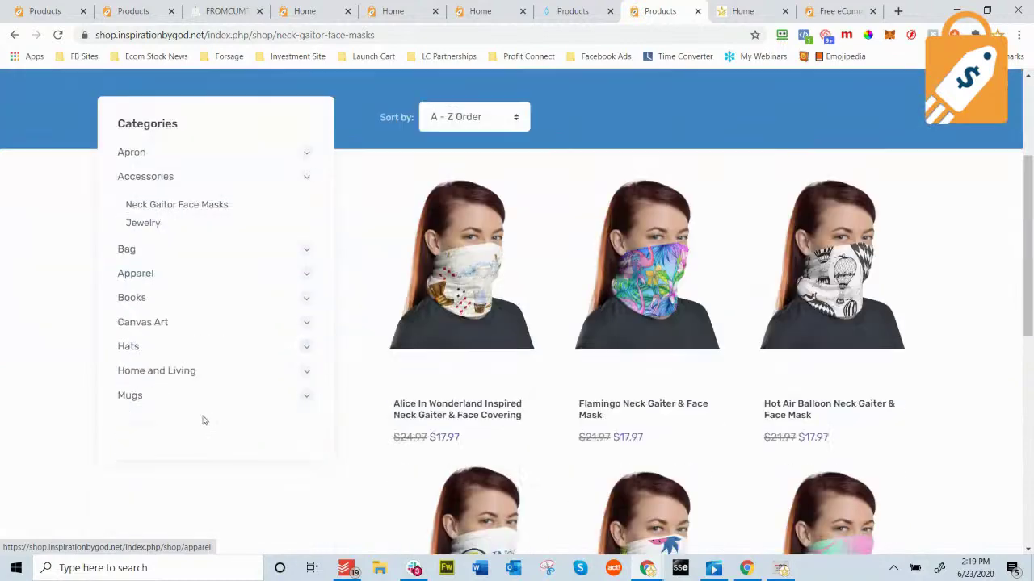
{"action": "scroll", "coordinate": [363, 335], "scroll_direction": "up", "scroll_amount": 3}
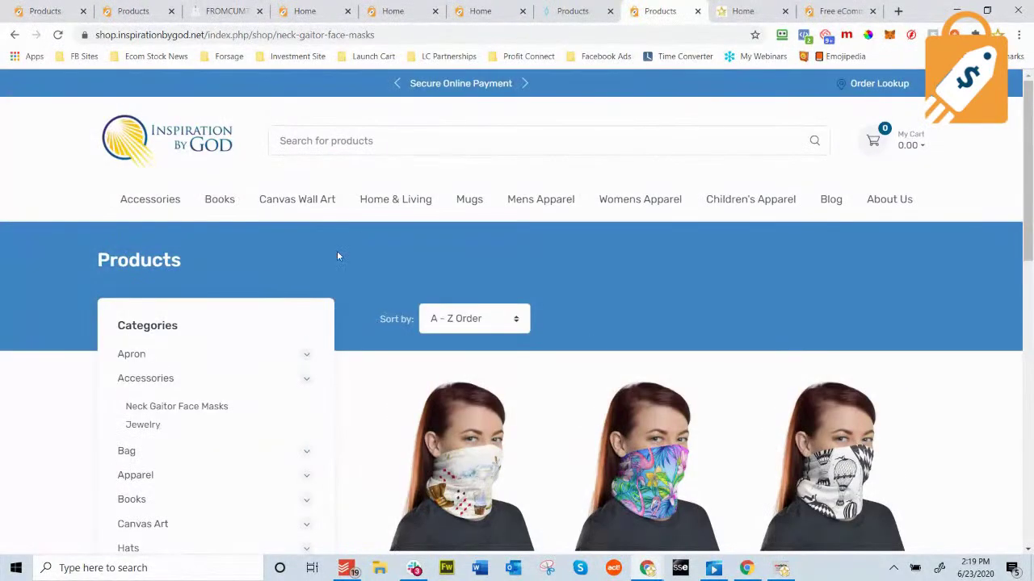
{"action": "scroll", "coordinate": [638, 296], "scroll_direction": "down", "scroll_amount": 3}
{"action": "scroll", "coordinate": [619, 299], "scroll_direction": "up", "scroll_amount": 3}
{"action": "left_click", "coordinate": [721, 10]}
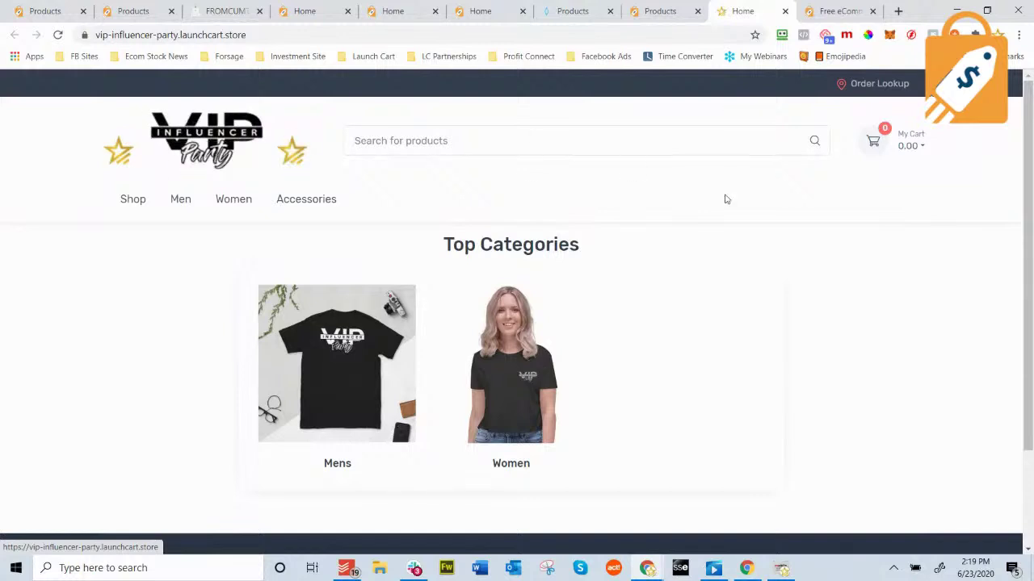
Step: Preview the VIP Influencer Party store at 360x640 Mobile - Portrait size and scroll through it
{"action": "left_click", "coordinate": [846, 35]}
{"action": "left_click", "coordinate": [819, 115]}
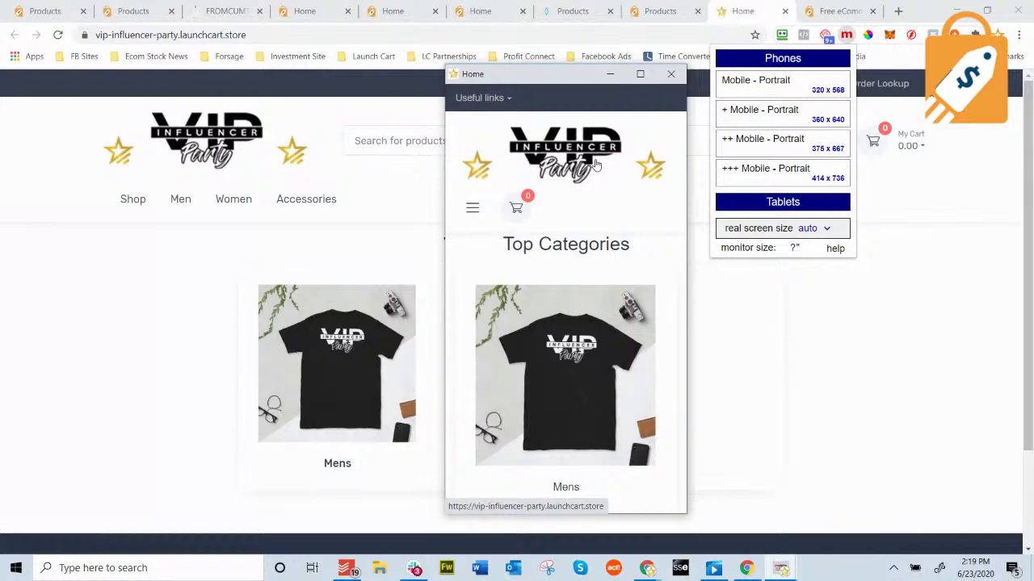
{"action": "scroll", "coordinate": [576, 215], "scroll_direction": "down", "scroll_amount": 10}
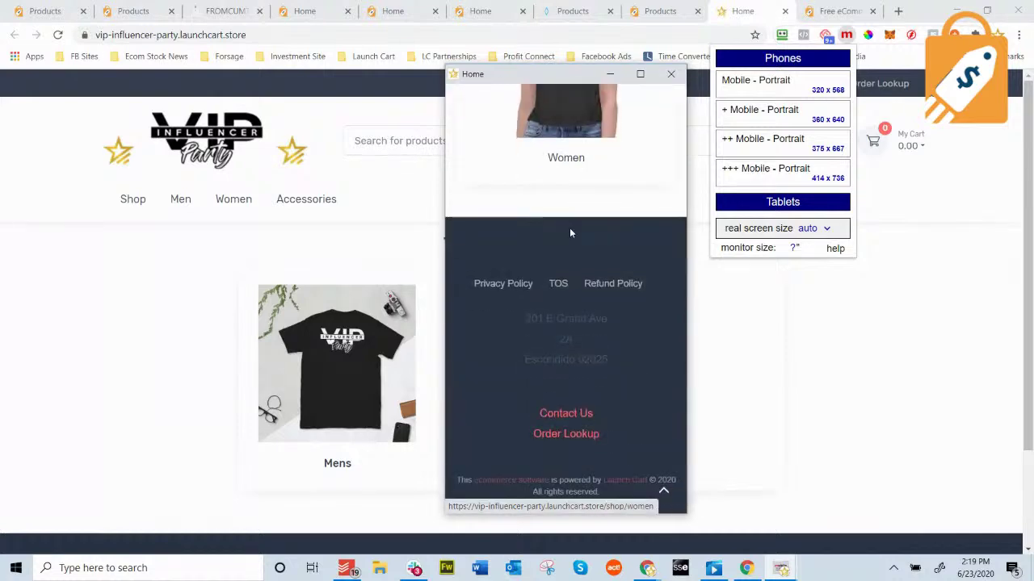
{"action": "scroll", "coordinate": [569, 228], "scroll_direction": "up", "scroll_amount": 10}
Step: Close the mobile preview and switch to the launchcart.com home page
{"action": "left_click", "coordinate": [670, 73]}
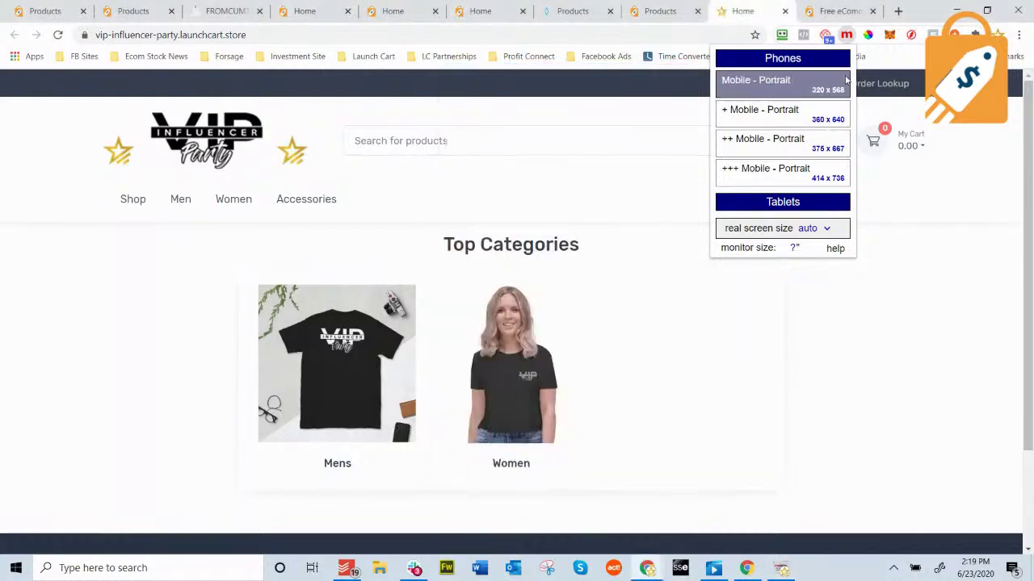
{"action": "left_click", "coordinate": [846, 35]}
{"action": "left_click", "coordinate": [831, 11]}
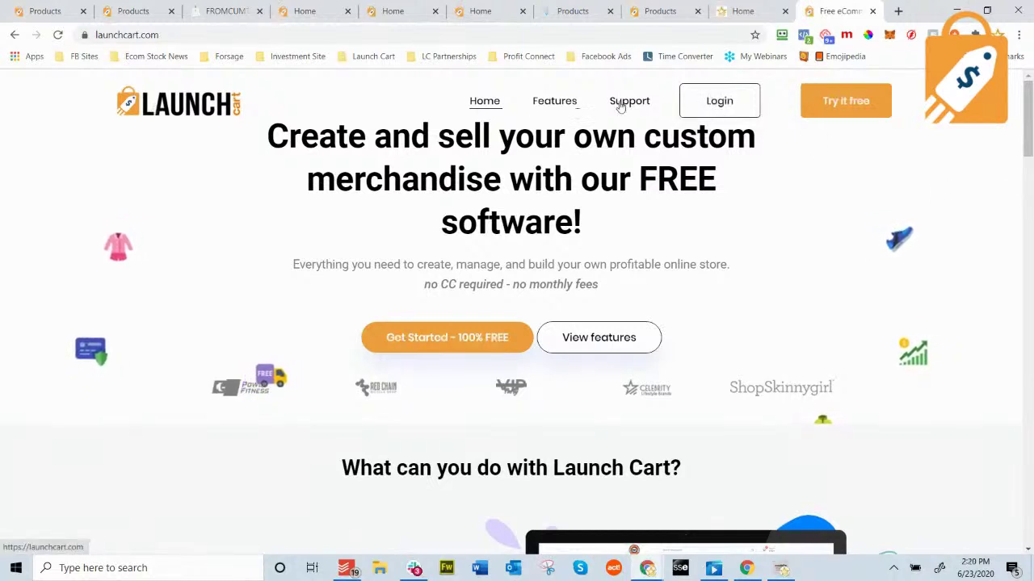
Step: Follow Launch Cart's Go To Login link, then bring up the Inspiration By God store home page
{"action": "left_click", "coordinate": [732, 105]}
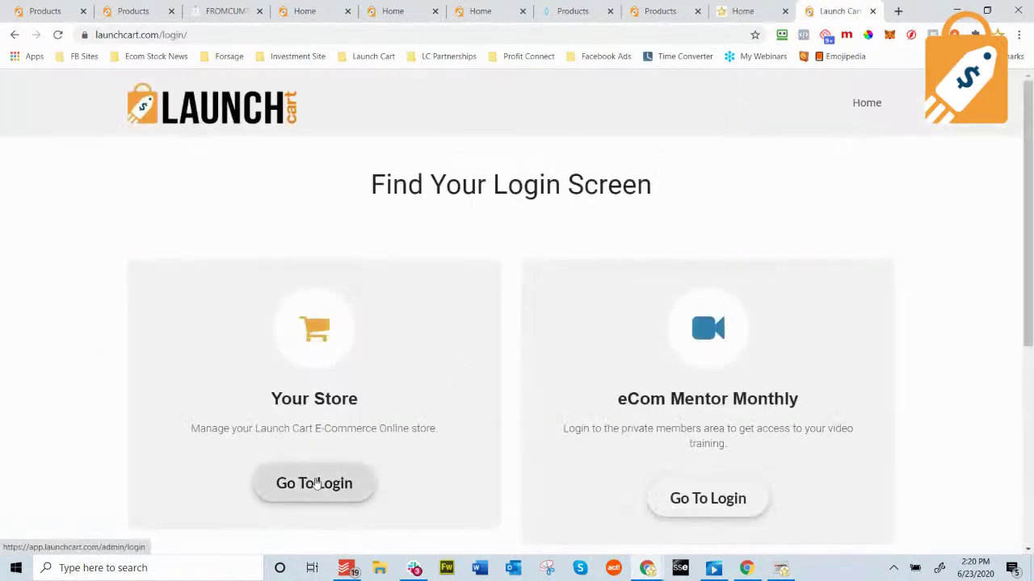
{"action": "left_click", "coordinate": [316, 482]}
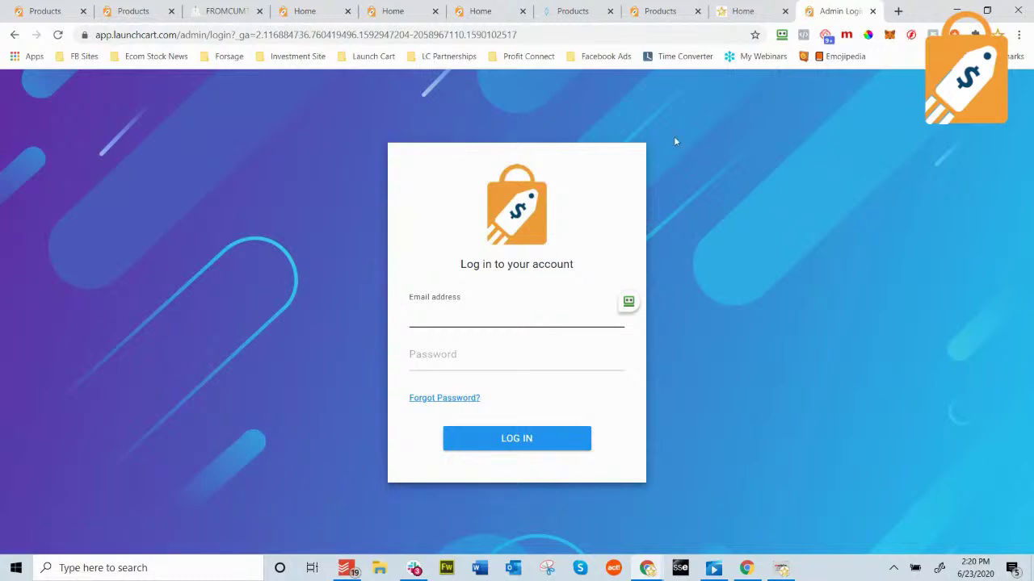
{"action": "left_click", "coordinate": [738, 11]}
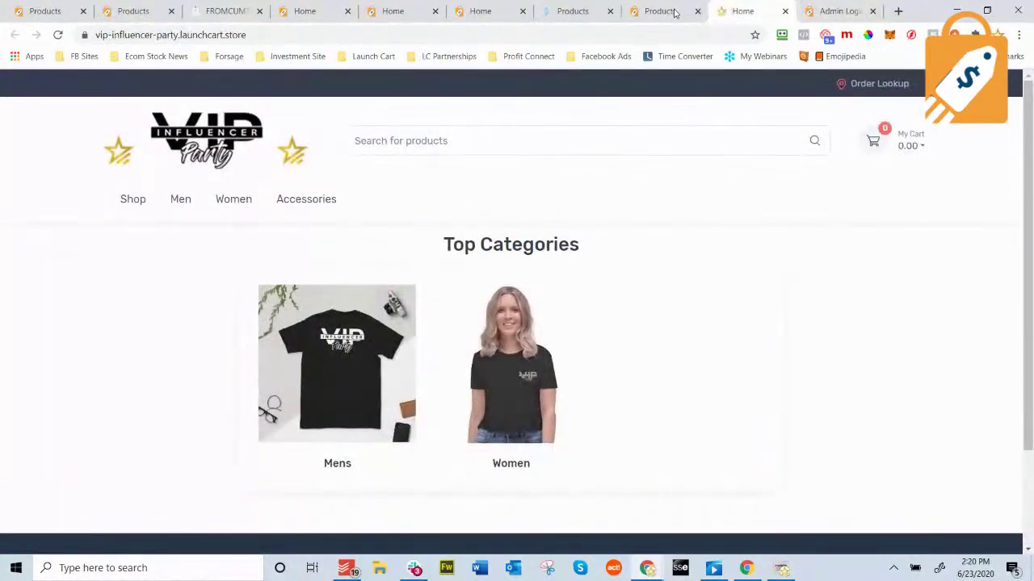
{"action": "left_click", "coordinate": [663, 11]}
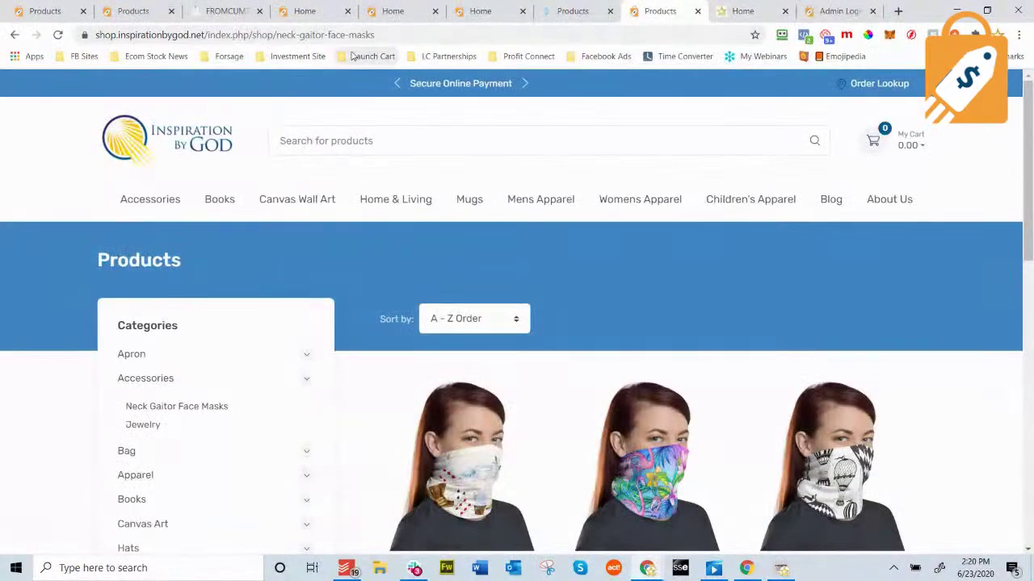
{"action": "left_click", "coordinate": [174, 131]}
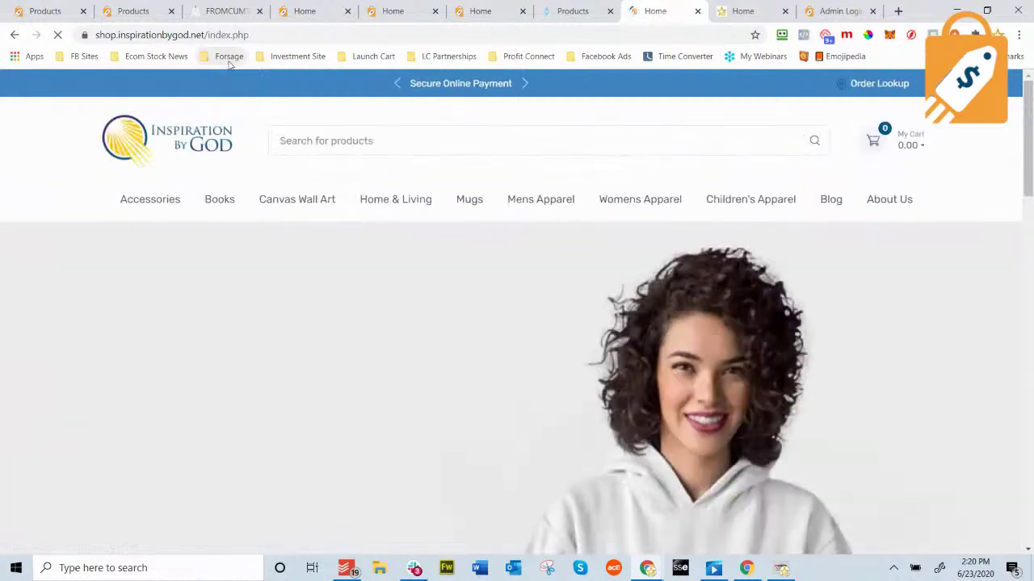
Step: Replace index.php with admin in the store's address to load its admin login page
{"action": "double_click", "coordinate": [213, 35]}
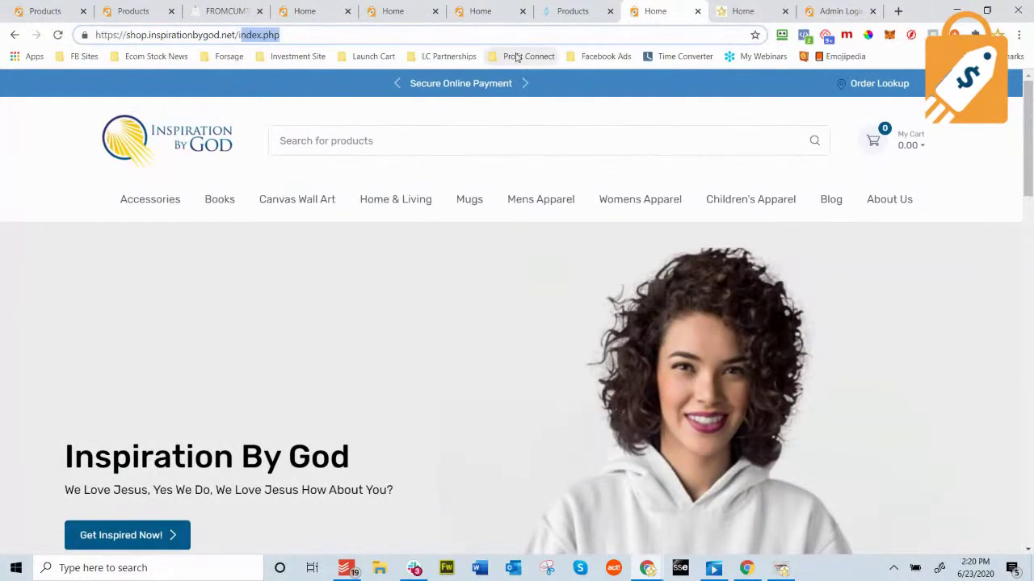
{"action": "key", "text": "BackSpace"}
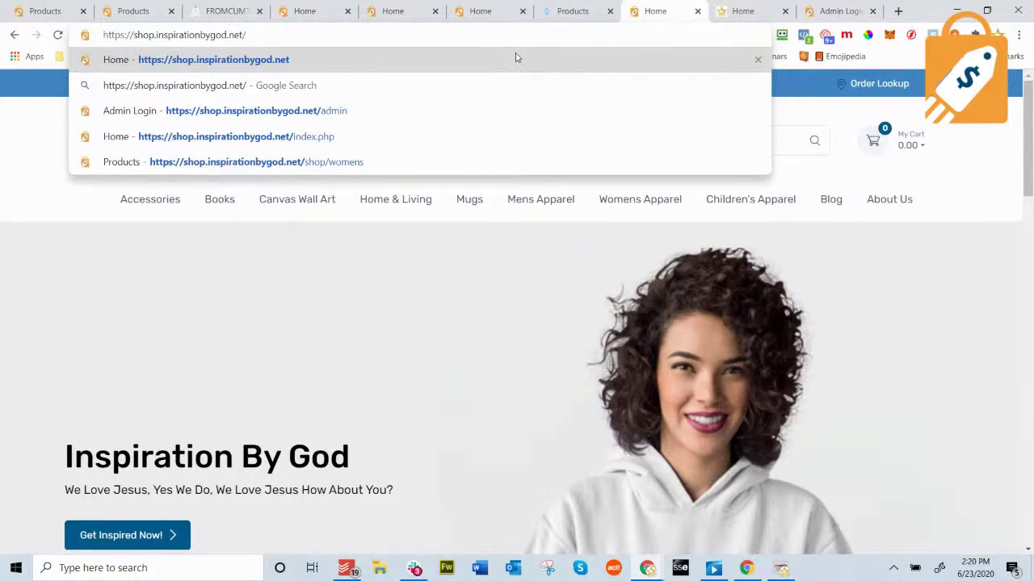
{"action": "type", "text": "admin"}
{"action": "key", "text": "Return"}
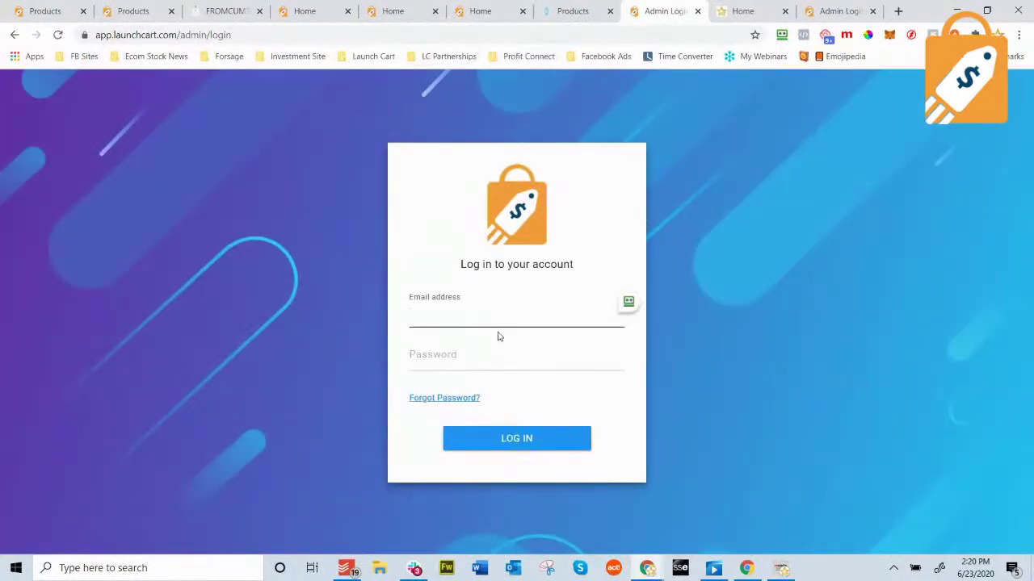
Step: Log in with the saved IBG store credentials and view the store switcher list
{"action": "left_click", "coordinate": [628, 301]}
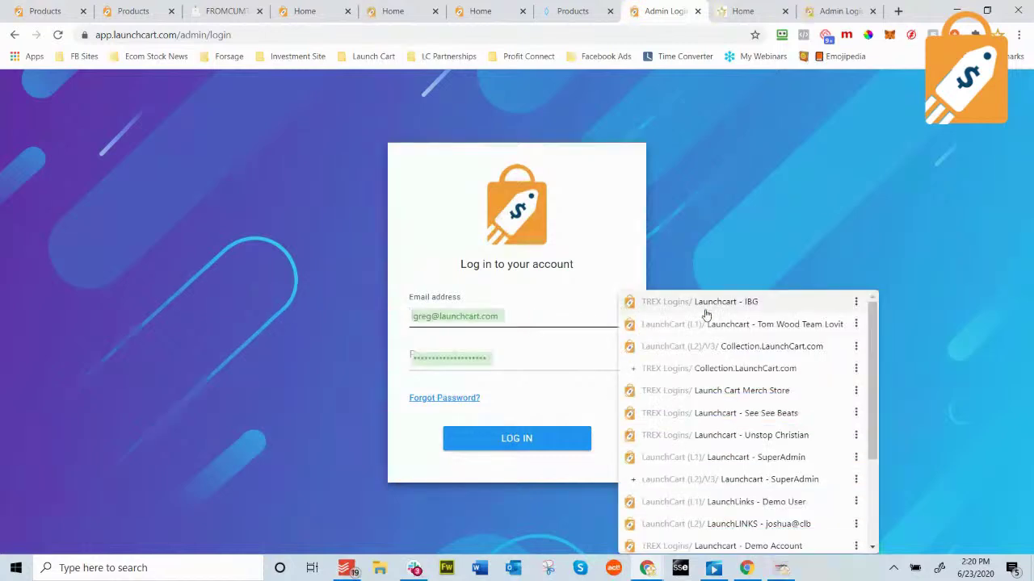
{"action": "left_click", "coordinate": [703, 307]}
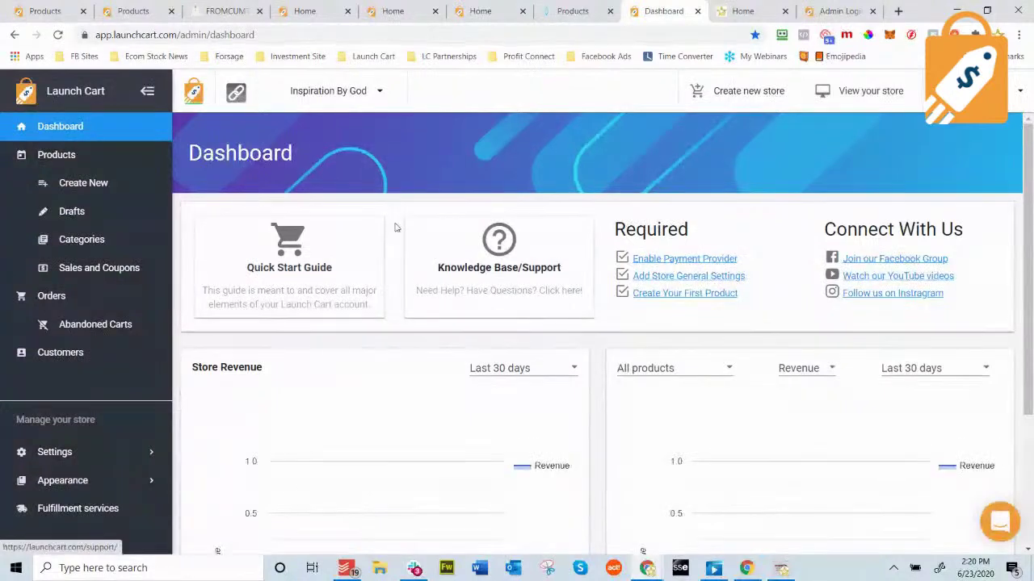
{"action": "left_click", "coordinate": [380, 89]}
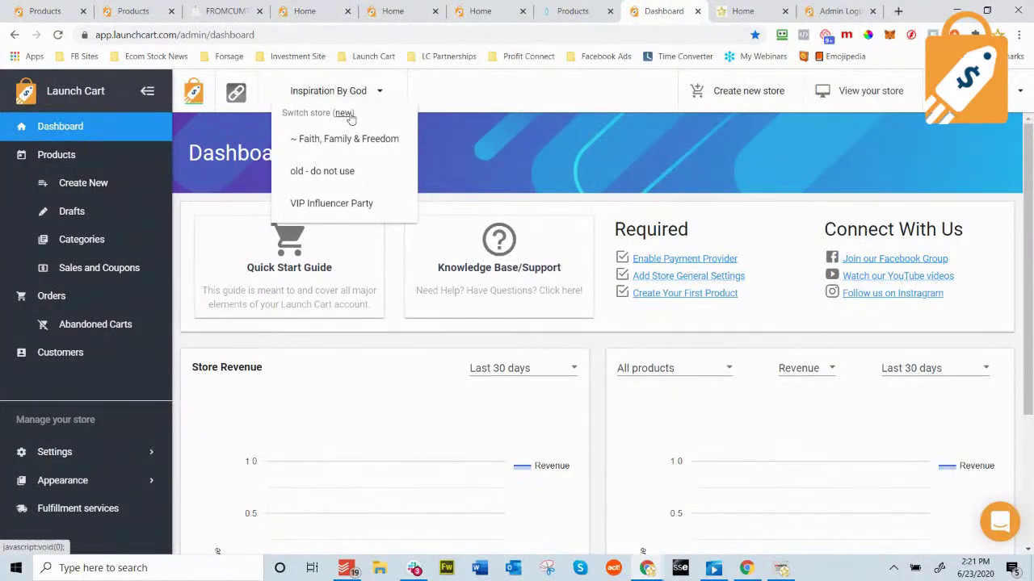
Step: Close the store switcher, staying on Inspiration By God, and open Products > Categories
{"action": "left_click", "coordinate": [549, 129]}
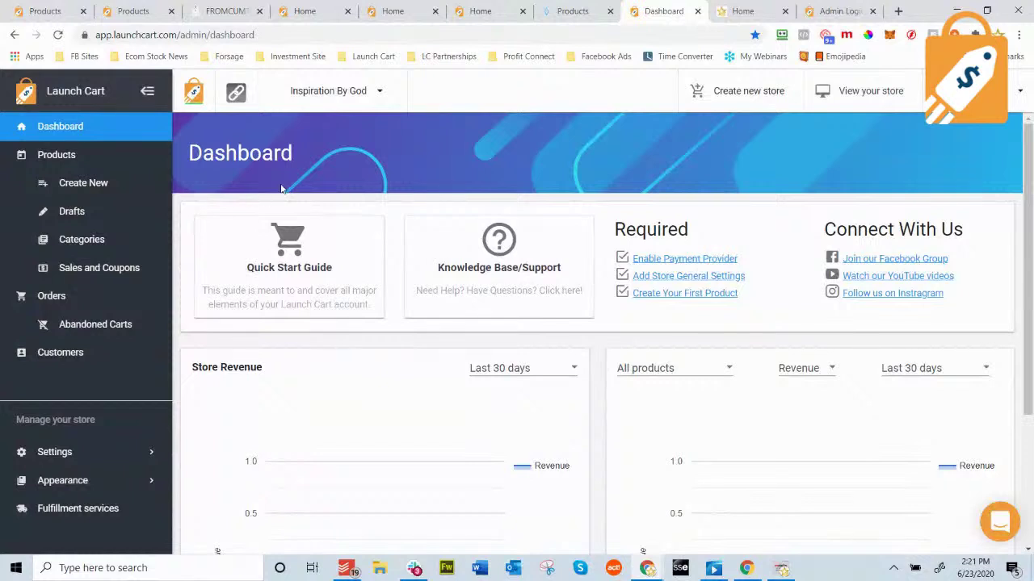
{"action": "left_click", "coordinate": [81, 239]}
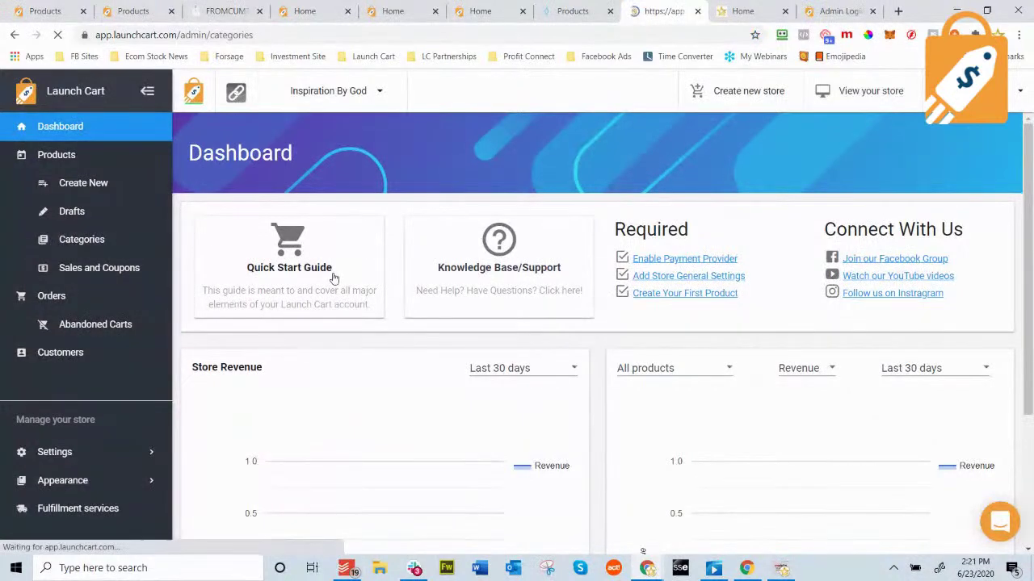
Step: Expand Accessories and Apparel, then drag Mens above Womens under Apparel
{"action": "scroll", "coordinate": [417, 302], "scroll_direction": "down", "scroll_amount": 1}
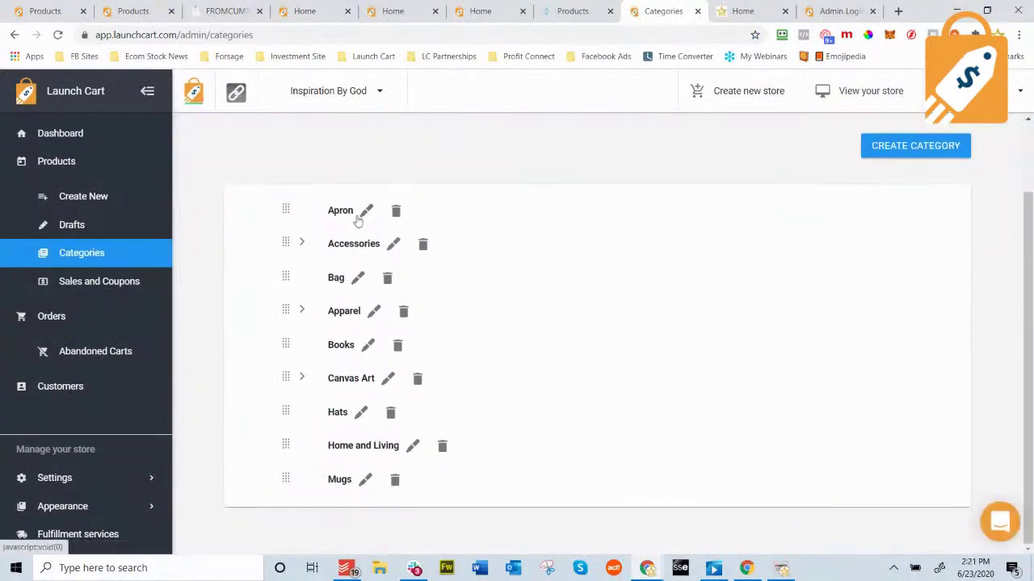
{"action": "left_click", "coordinate": [299, 244]}
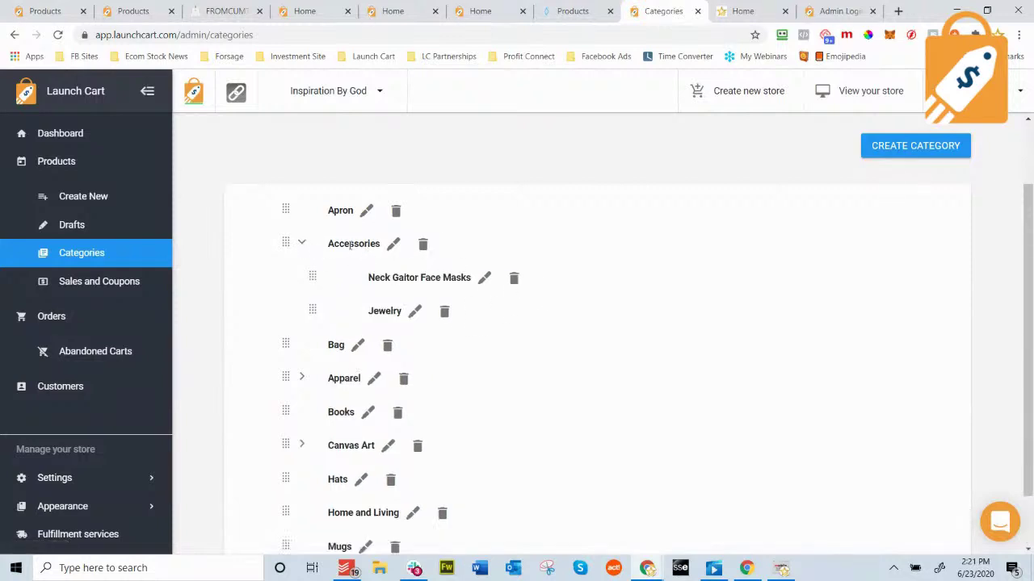
{"action": "scroll", "coordinate": [384, 327], "scroll_direction": "down", "scroll_amount": 1}
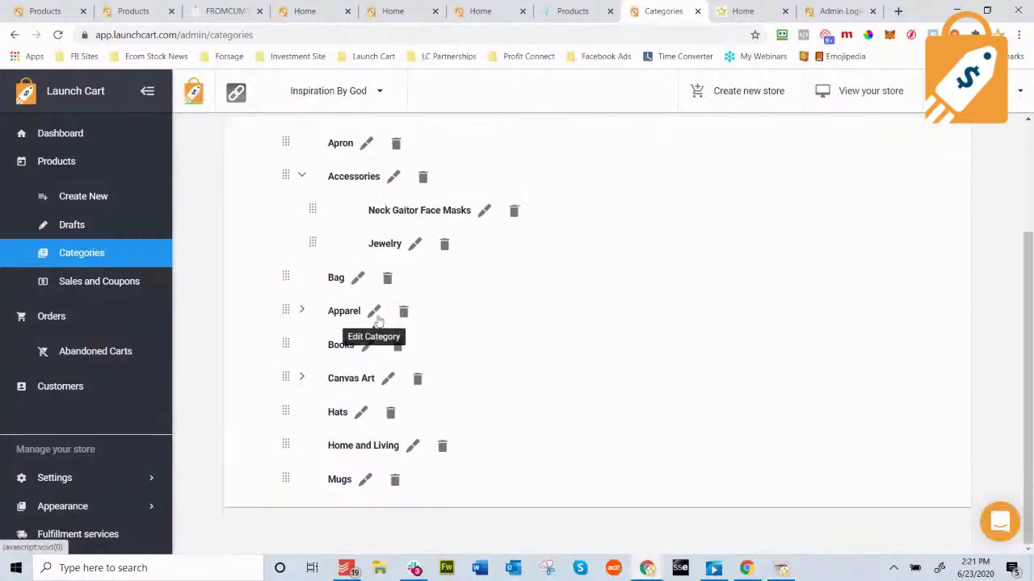
{"action": "left_click", "coordinate": [302, 312]}
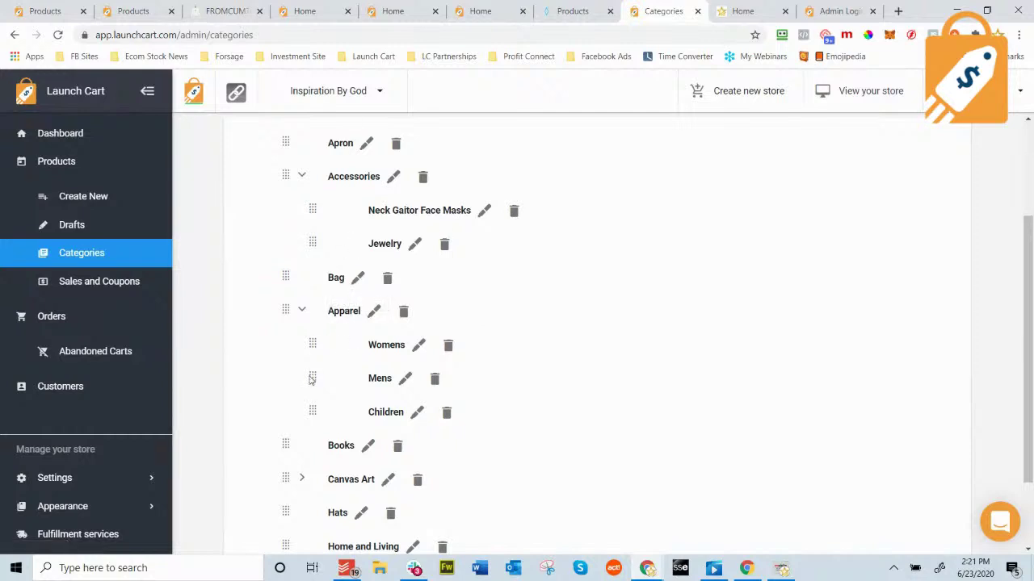
{"action": "left_click_drag", "start_coordinate": [313, 379], "coordinate": [314, 354]}
{"action": "scroll", "coordinate": [530, 311], "scroll_direction": "down", "scroll_amount": 1}
{"action": "scroll", "coordinate": [387, 256], "scroll_direction": "up", "scroll_amount": 3}
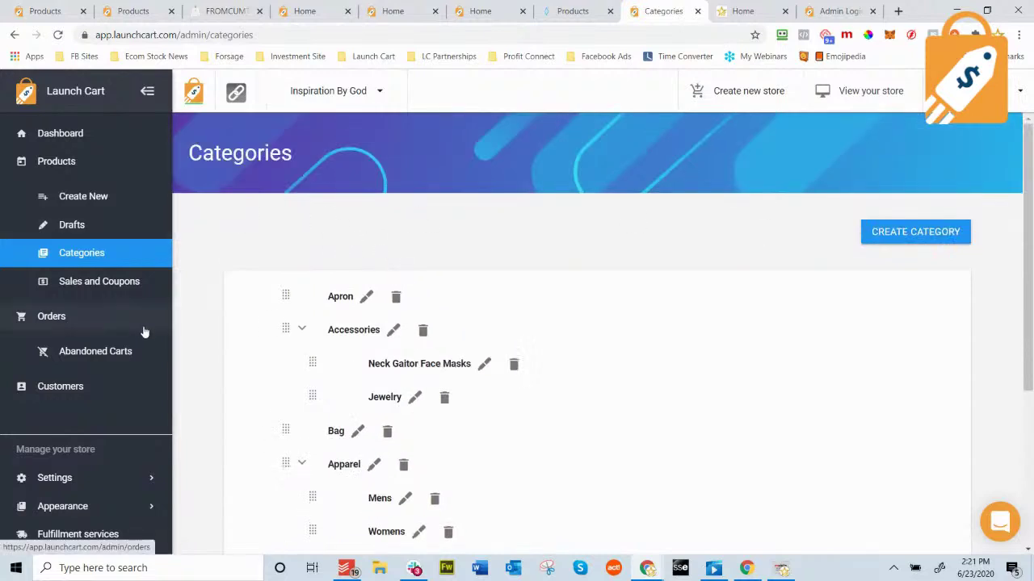
{"action": "left_click", "coordinate": [133, 511]}
{"action": "scroll", "coordinate": [121, 416], "scroll_direction": "down", "scroll_amount": 1}
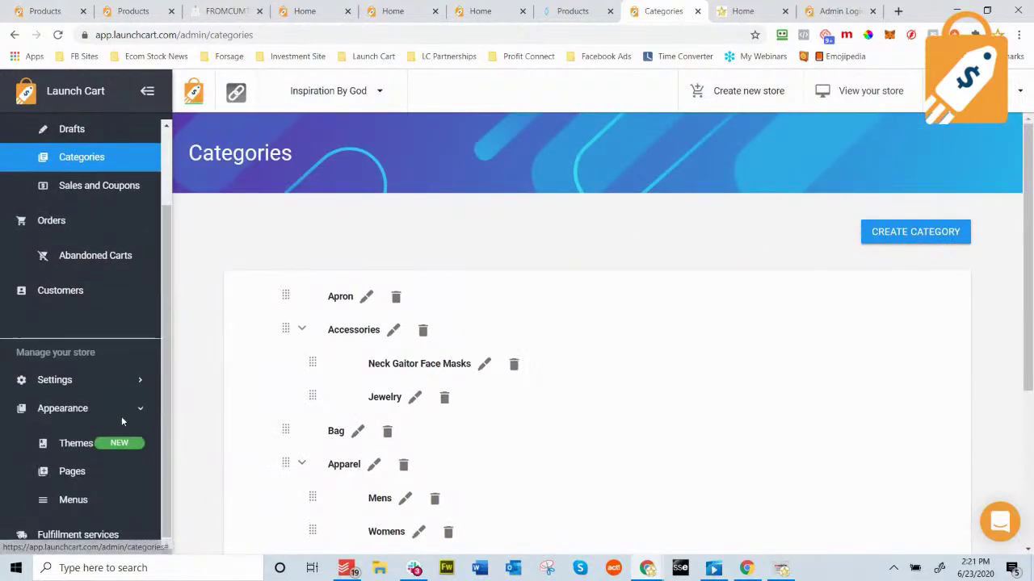
Step: Open Appearance > Themes and scroll through LaunchPad and the Alpha and Delta library themes
{"action": "left_click", "coordinate": [71, 444]}
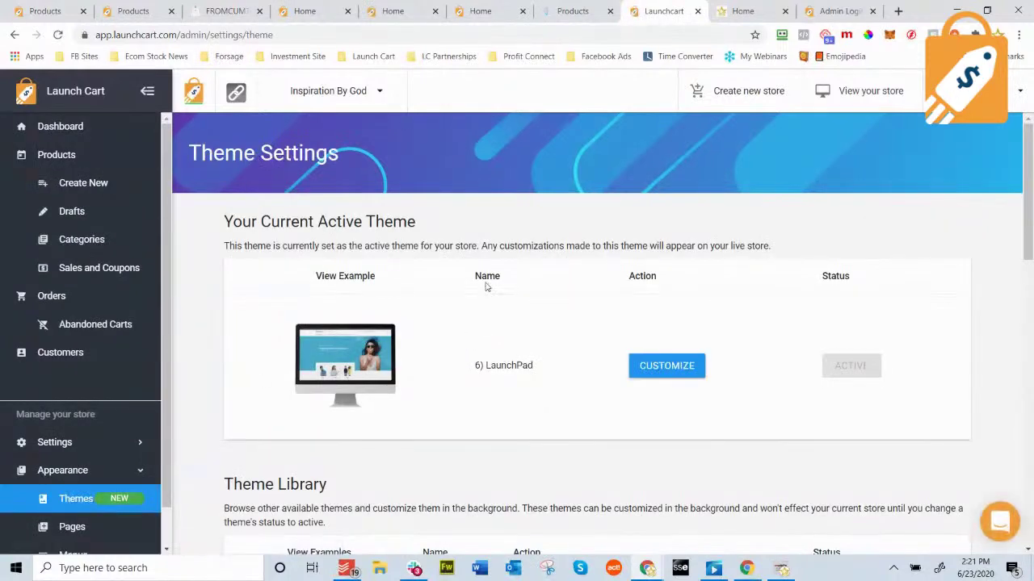
{"action": "scroll", "coordinate": [488, 403], "scroll_direction": "down", "scroll_amount": 5}
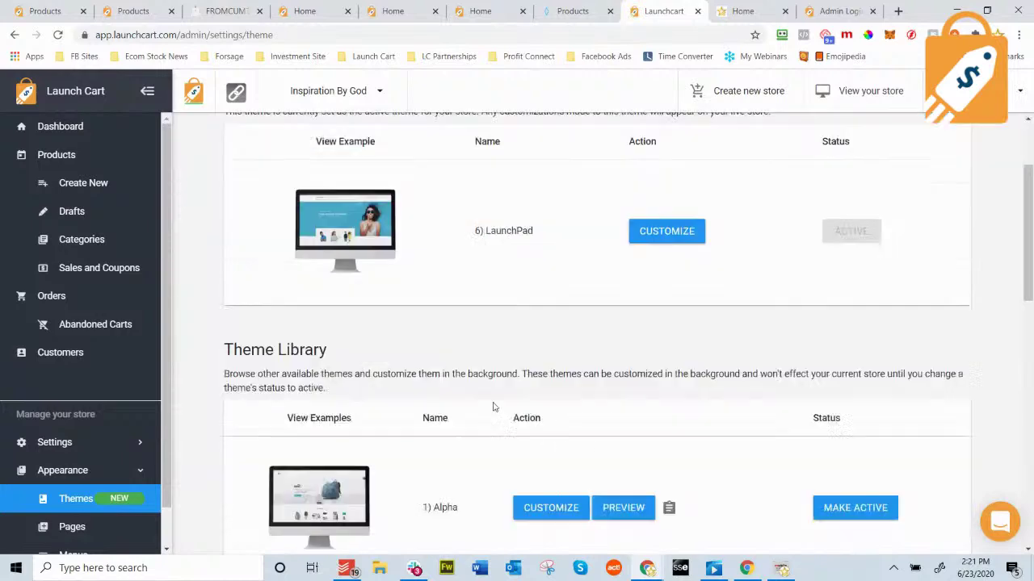
{"action": "scroll", "coordinate": [477, 396], "scroll_direction": "down", "scroll_amount": 6}
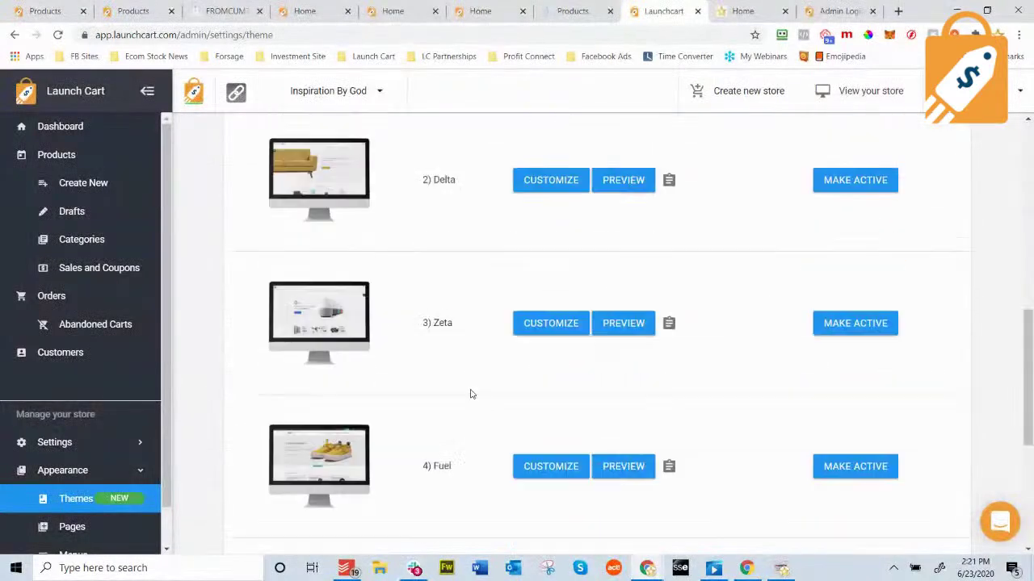
{"action": "scroll", "coordinate": [419, 369], "scroll_direction": "up", "scroll_amount": 11}
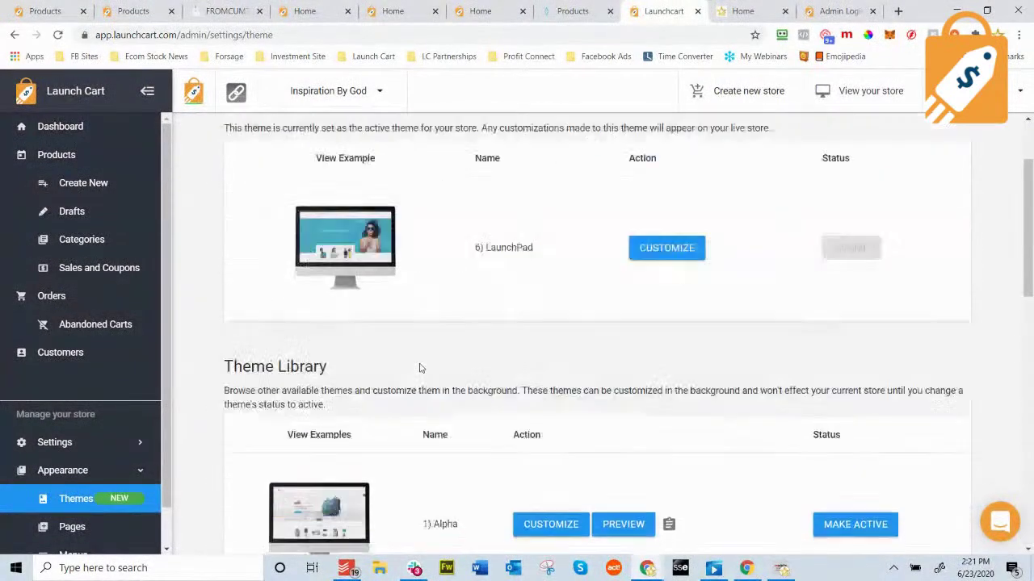
{"action": "scroll", "coordinate": [419, 368], "scroll_direction": "down", "scroll_amount": 5}
{"action": "scroll", "coordinate": [419, 368], "scroll_direction": "down", "scroll_amount": 6}
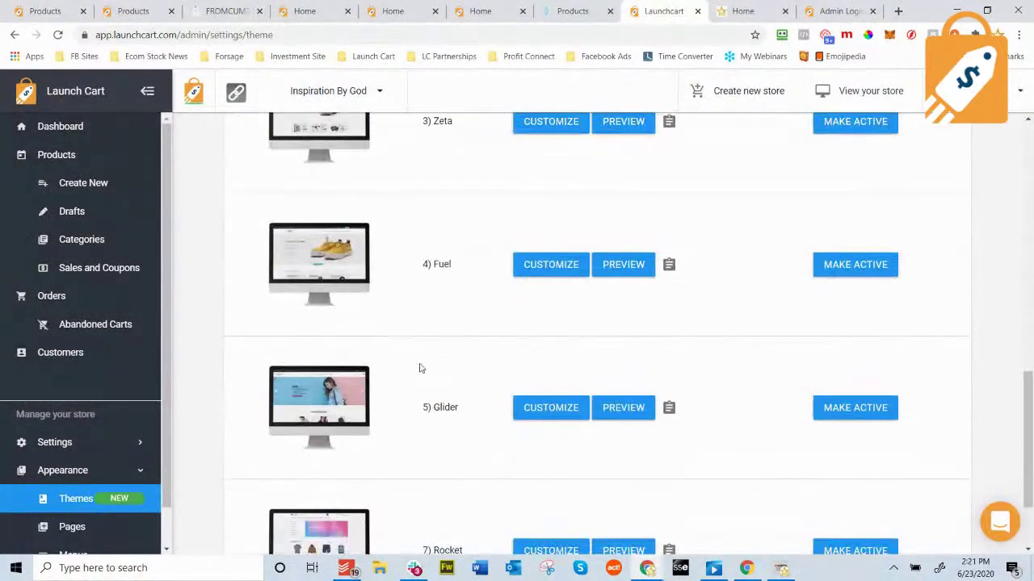
{"action": "scroll", "coordinate": [450, 282], "scroll_direction": "up", "scroll_amount": 11}
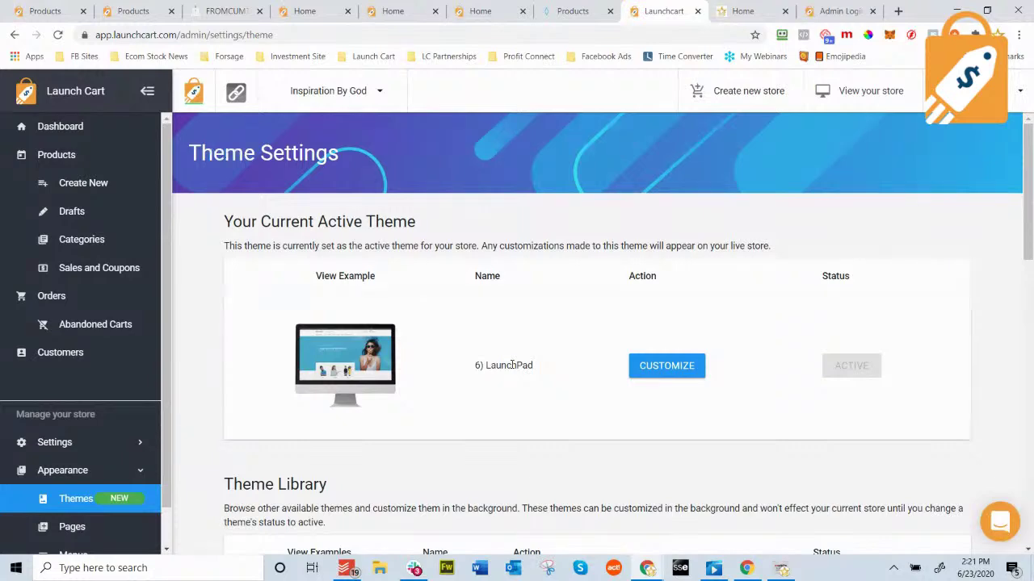
{"action": "scroll", "coordinate": [521, 370], "scroll_direction": "down", "scroll_amount": 5}
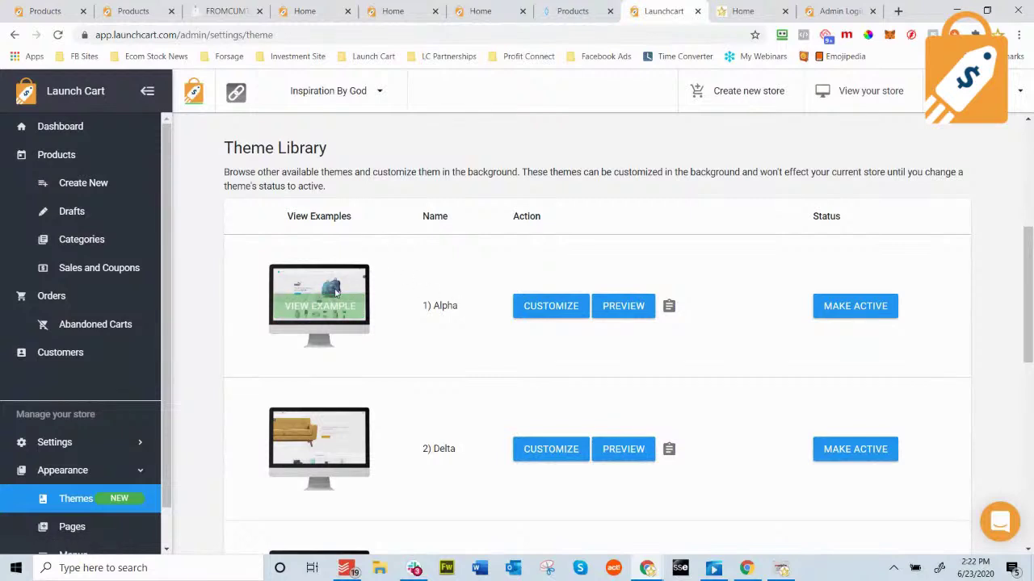
Step: Browse the Alpha theme's example store and its Shoes category, then return to the admin tab
{"action": "left_click", "coordinate": [319, 310]}
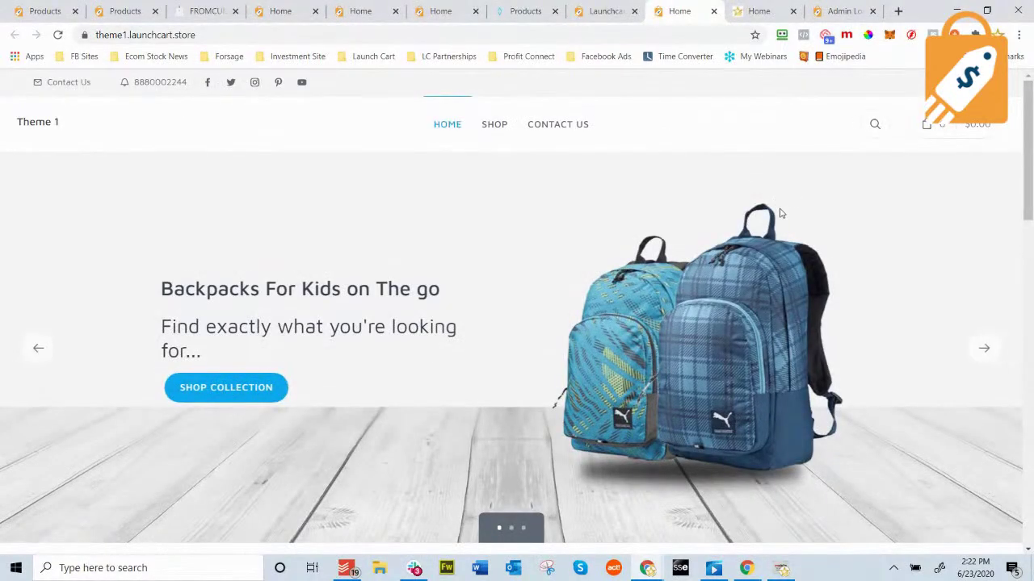
{"action": "scroll", "coordinate": [781, 216], "scroll_direction": "down", "scroll_amount": 9}
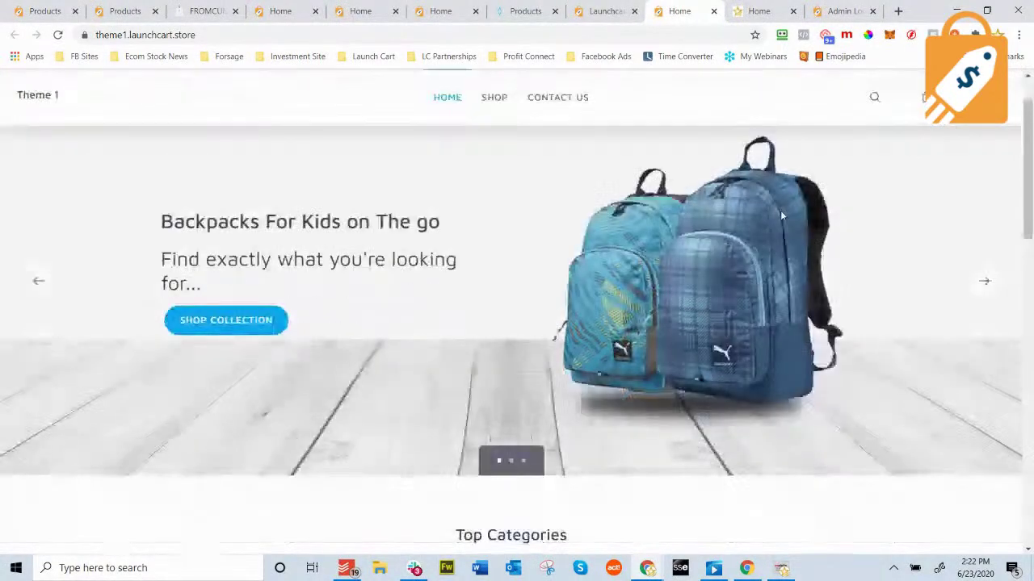
{"action": "scroll", "coordinate": [781, 217], "scroll_direction": "up", "scroll_amount": 6}
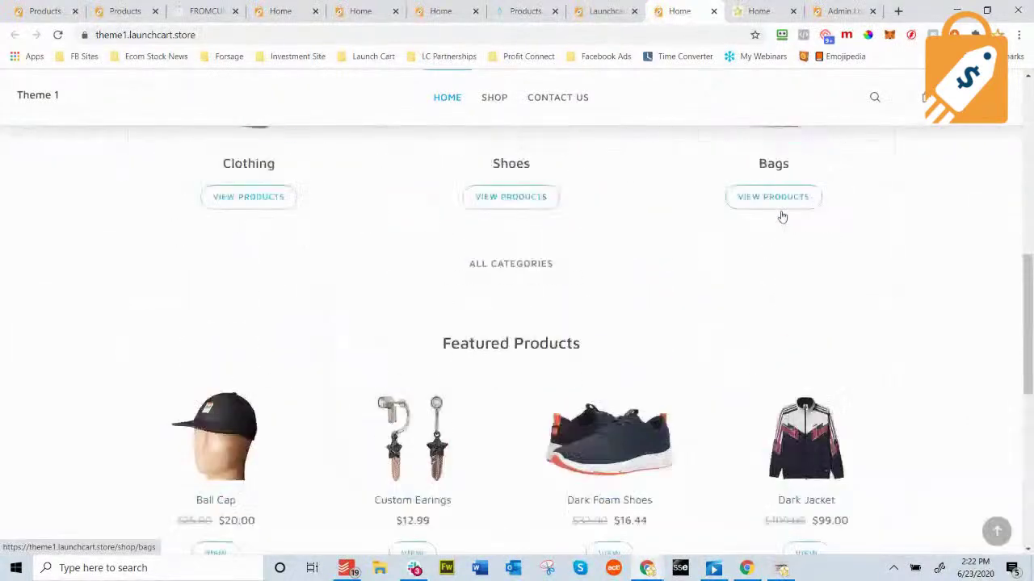
{"action": "scroll", "coordinate": [530, 276], "scroll_direction": "up", "scroll_amount": 3}
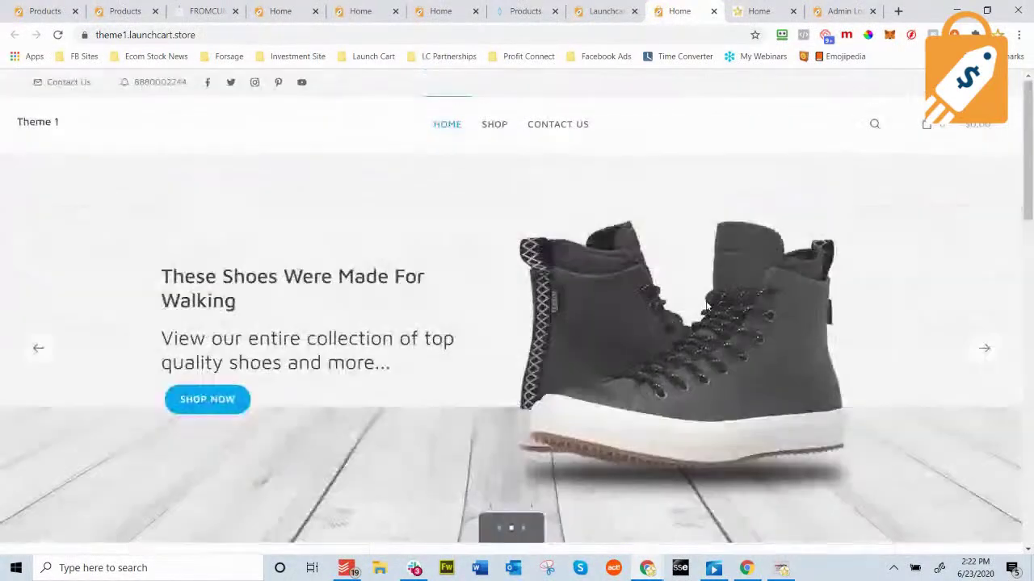
{"action": "scroll", "coordinate": [706, 304], "scroll_direction": "down", "scroll_amount": 4}
{"action": "left_click", "coordinate": [564, 356]}
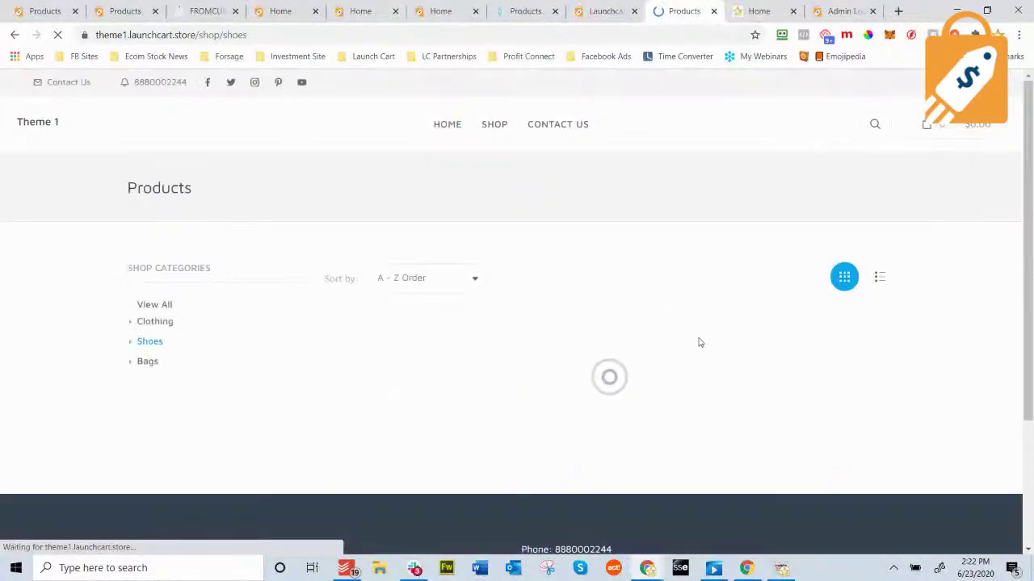
{"action": "scroll", "coordinate": [688, 352], "scroll_direction": "down", "scroll_amount": 2}
{"action": "scroll", "coordinate": [688, 352], "scroll_direction": "down", "scroll_amount": 7}
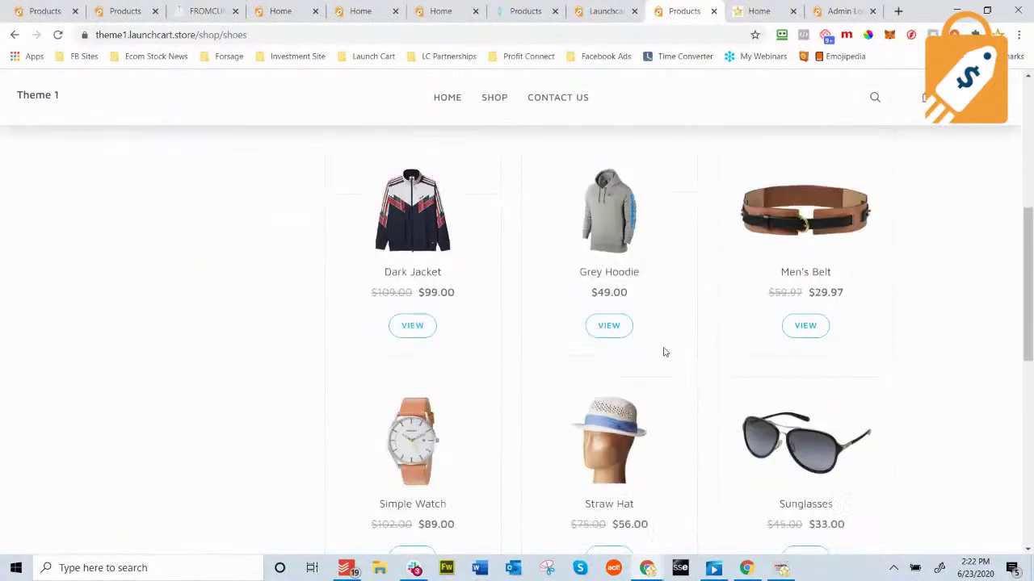
{"action": "scroll", "coordinate": [660, 350], "scroll_direction": "up", "scroll_amount": 9}
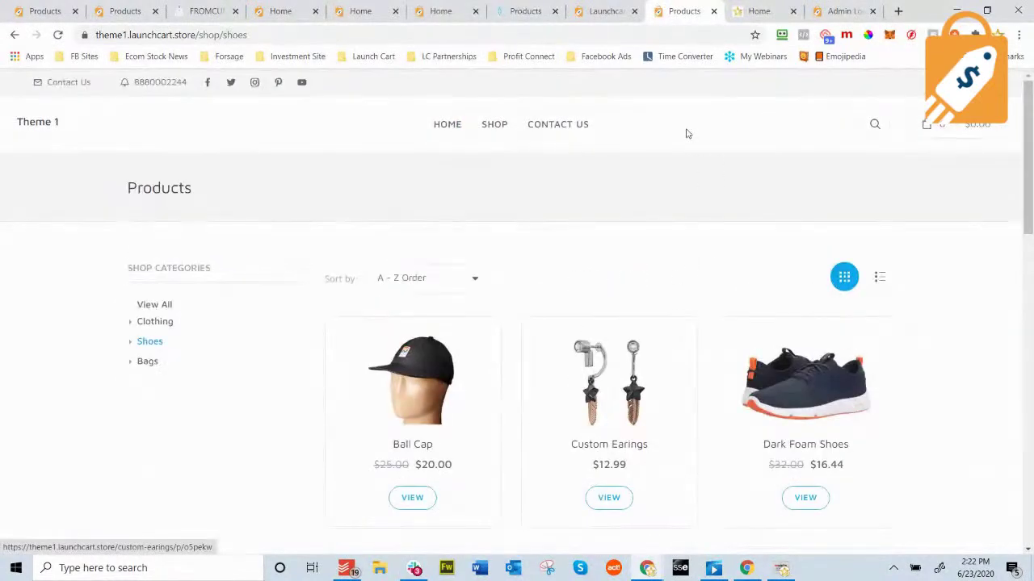
{"action": "left_click", "coordinate": [600, 13]}
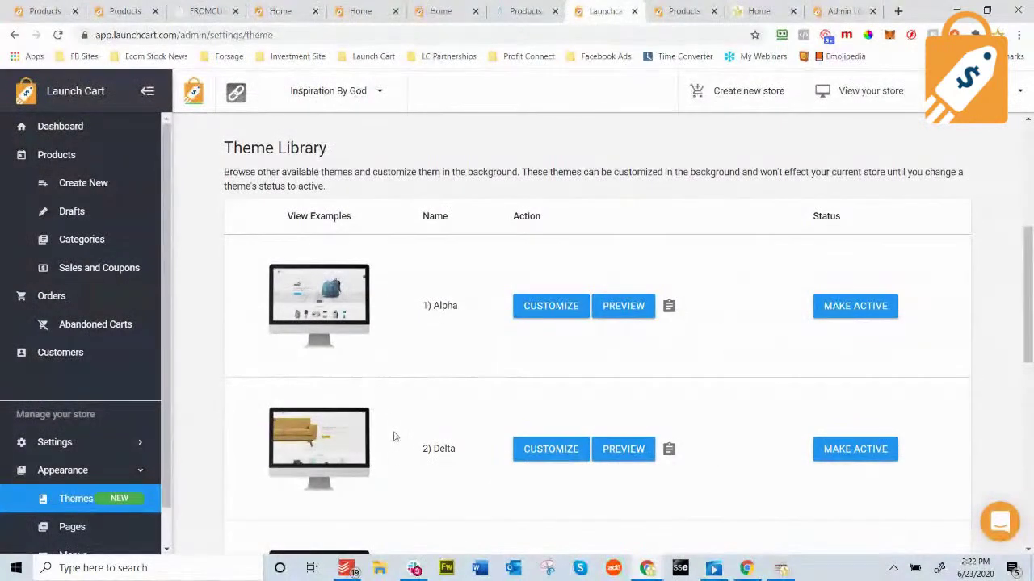
Step: Open the Delta theme's example store and cycle through its homepage slideshow
{"action": "left_click", "coordinate": [308, 454]}
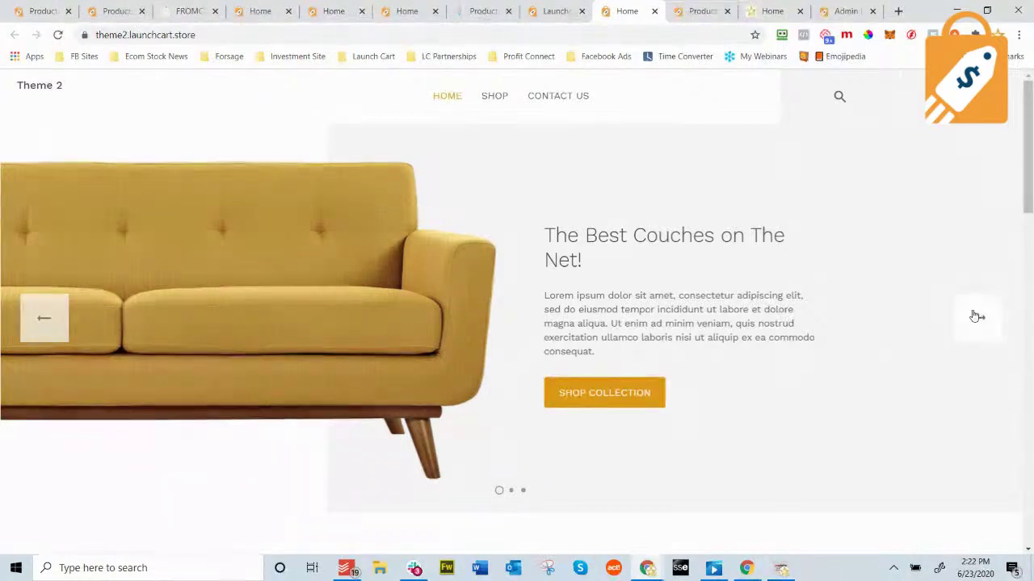
{"action": "left_click", "coordinate": [978, 317]}
{"action": "left_click", "coordinate": [978, 318]}
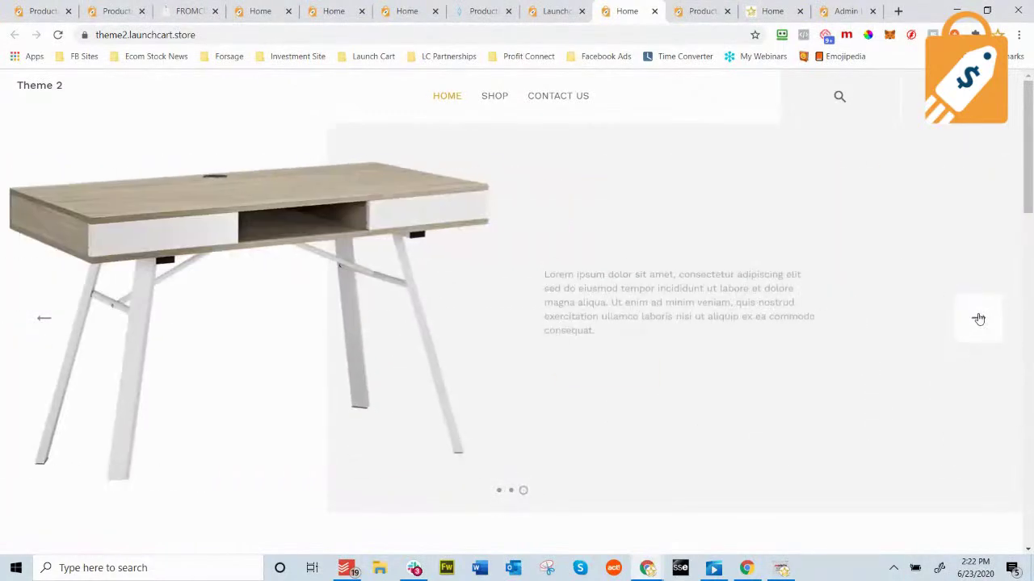
{"action": "left_click", "coordinate": [978, 318]}
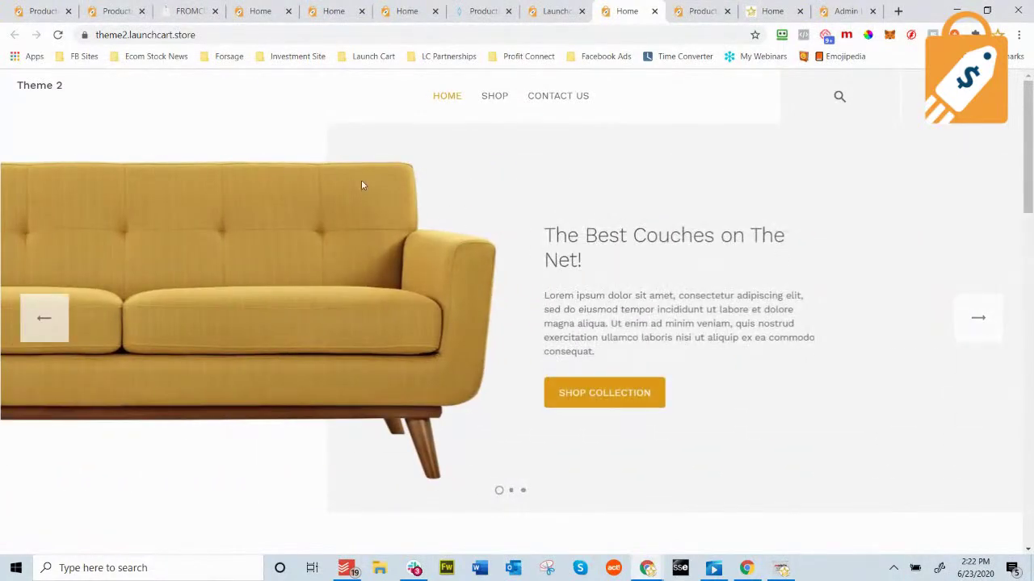
{"action": "left_click_drag", "start_coordinate": [402, 273], "coordinate": [541, 348]}
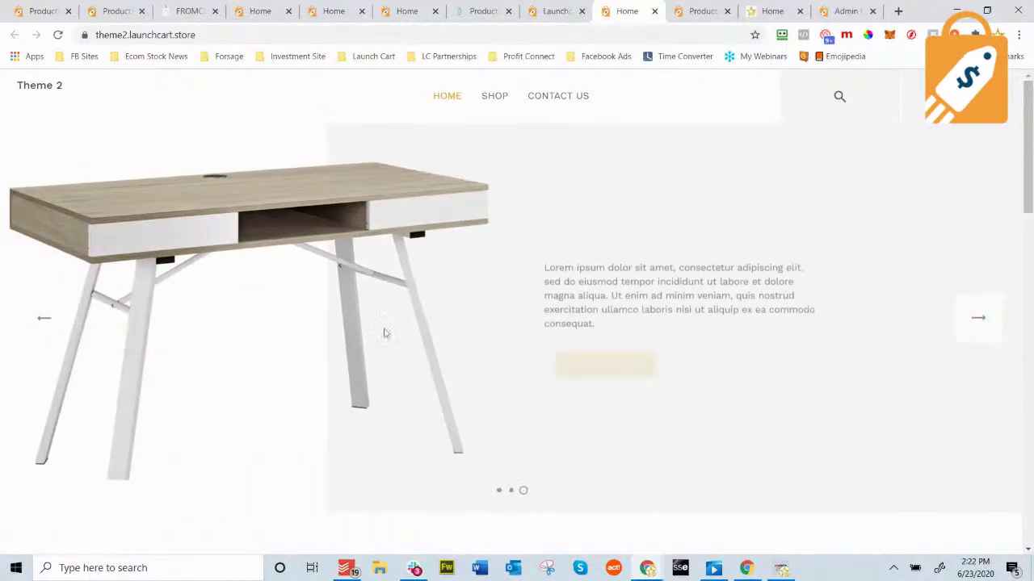
{"action": "left_click", "coordinate": [987, 323]}
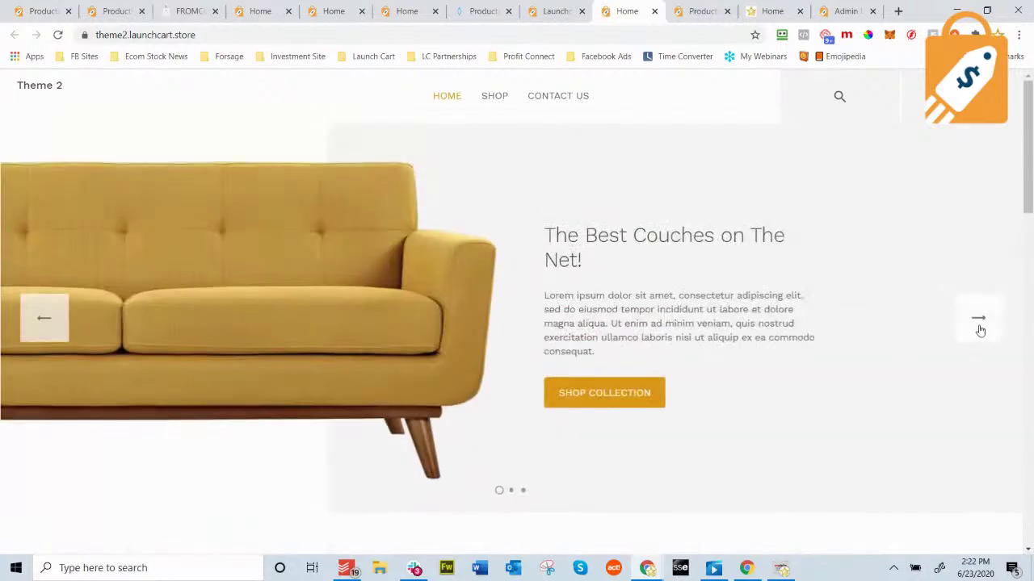
Step: Browse the Delta demo's Tables category and try its shop search
{"action": "scroll", "coordinate": [634, 336], "scroll_direction": "down", "scroll_amount": 4}
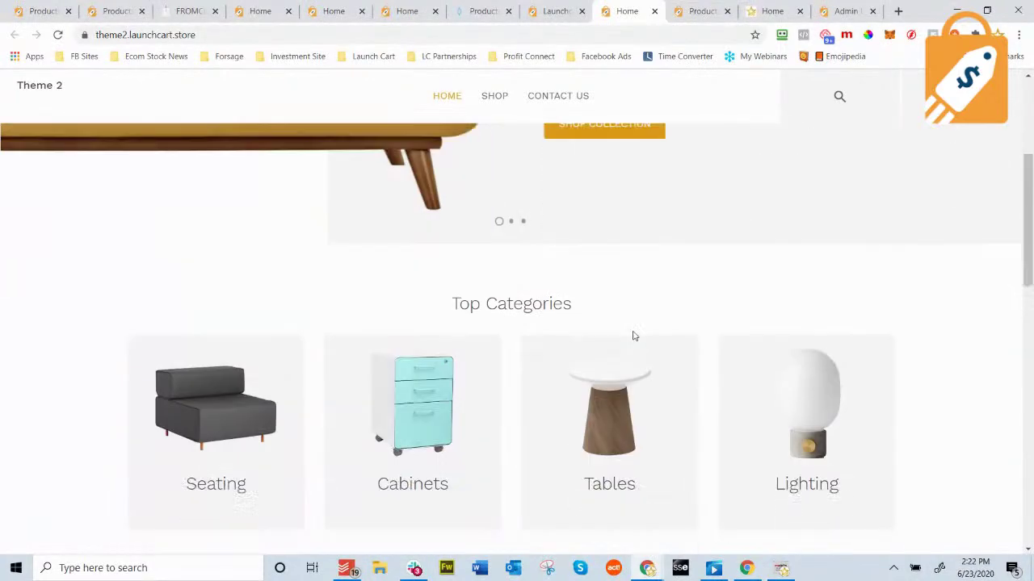
{"action": "left_click", "coordinate": [638, 356]}
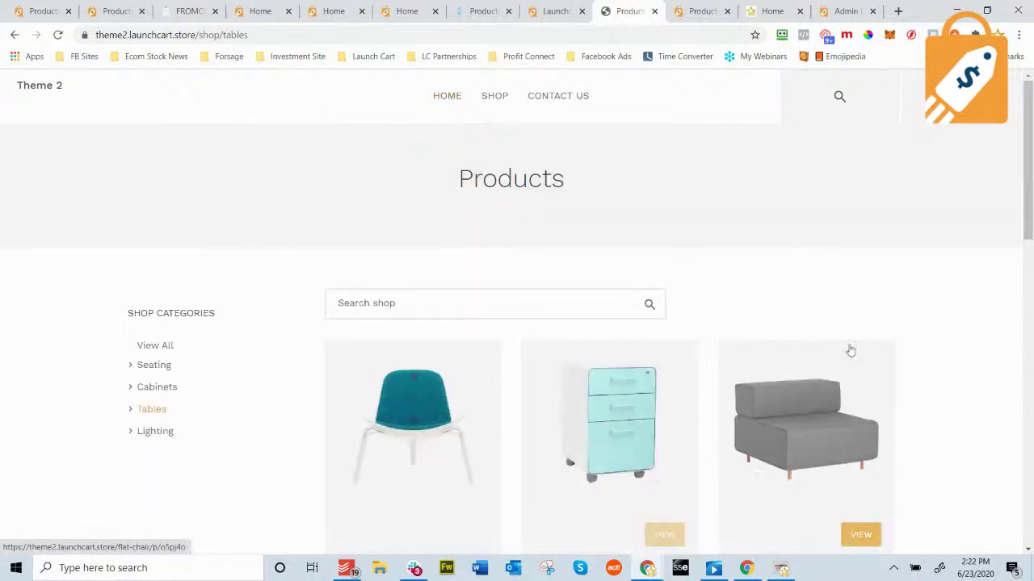
{"action": "scroll", "coordinate": [848, 349], "scroll_direction": "down", "scroll_amount": 2}
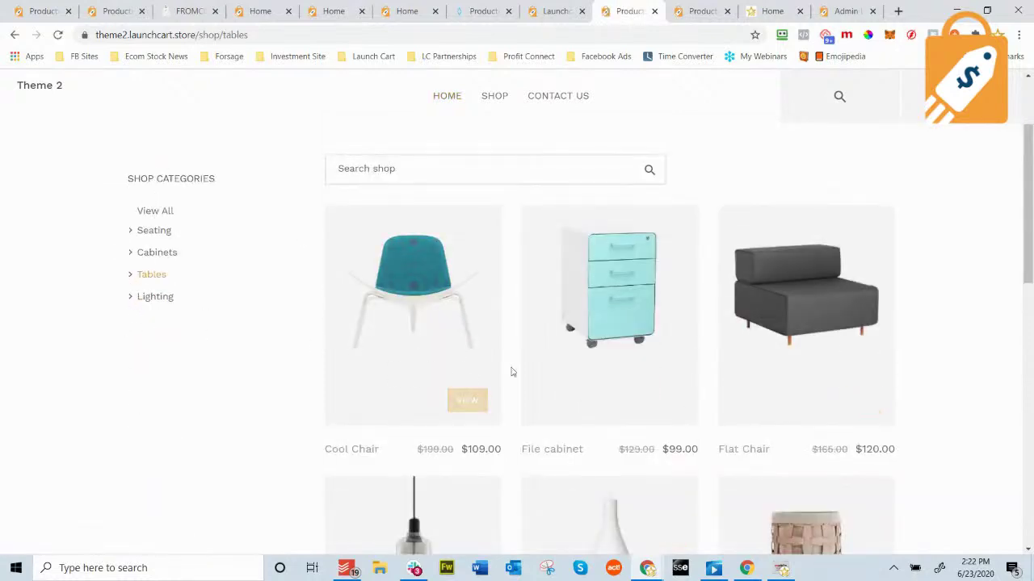
{"action": "scroll", "coordinate": [494, 345], "scroll_direction": "up", "scroll_amount": 1}
{"action": "left_click", "coordinate": [534, 227]}
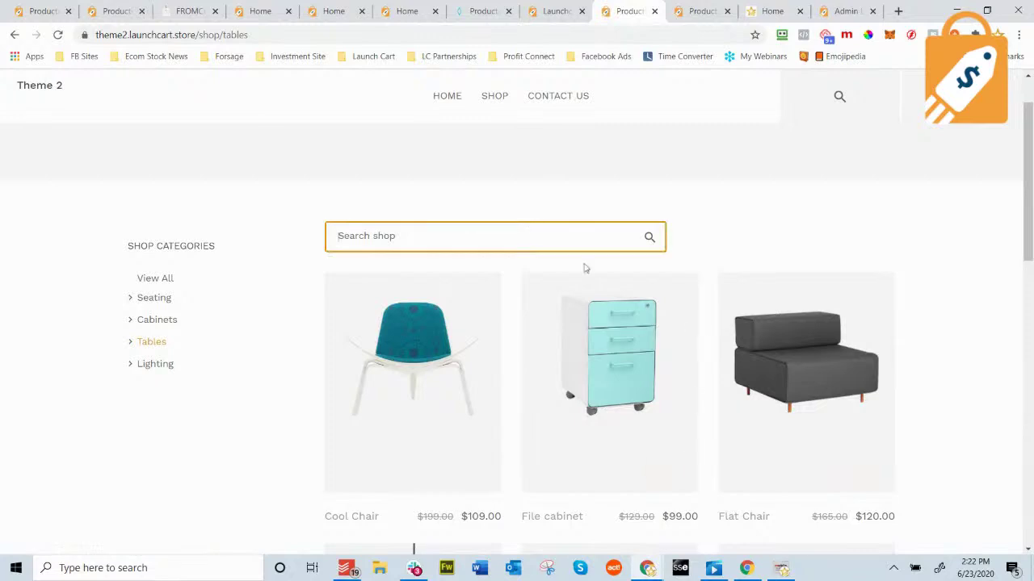
{"action": "scroll", "coordinate": [702, 328], "scroll_direction": "up", "scroll_amount": 1}
{"action": "left_click", "coordinate": [847, 103]}
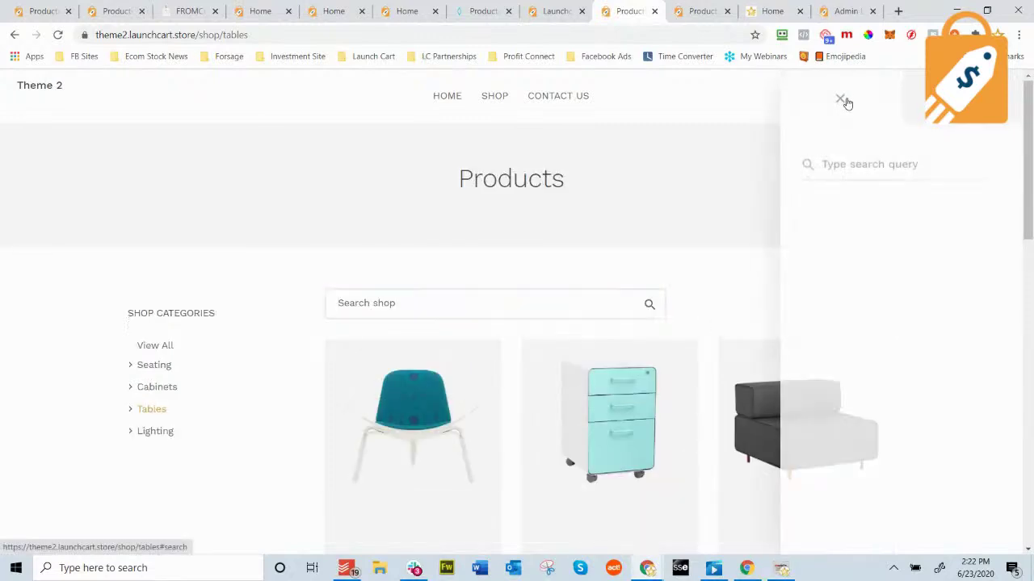
{"action": "left_click", "coordinate": [649, 304]}
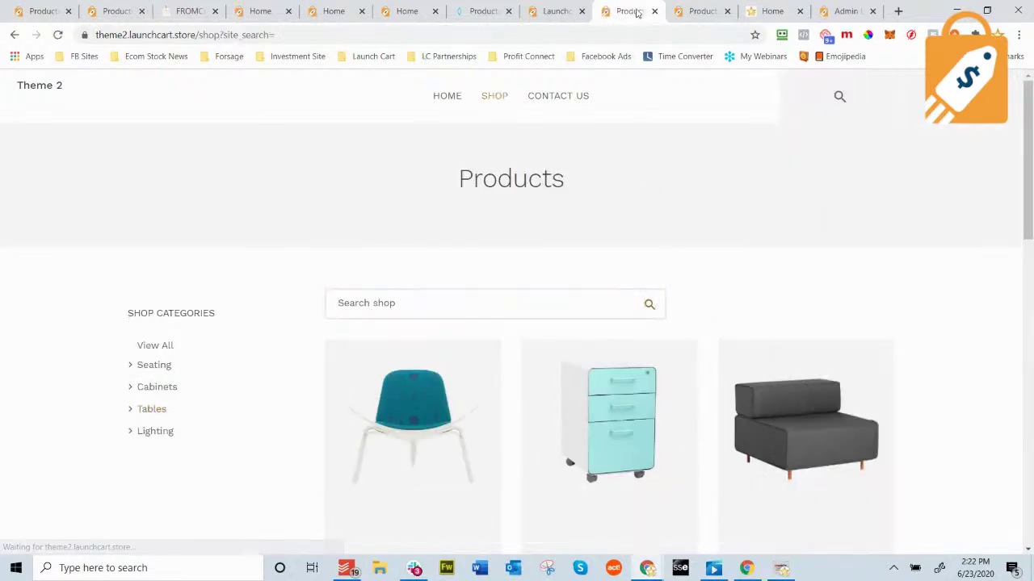
Step: Close the Delta and Alpha example tabs and return to the admin Theme Settings
{"action": "left_click", "coordinate": [654, 11]}
{"action": "left_click", "coordinate": [666, 12]}
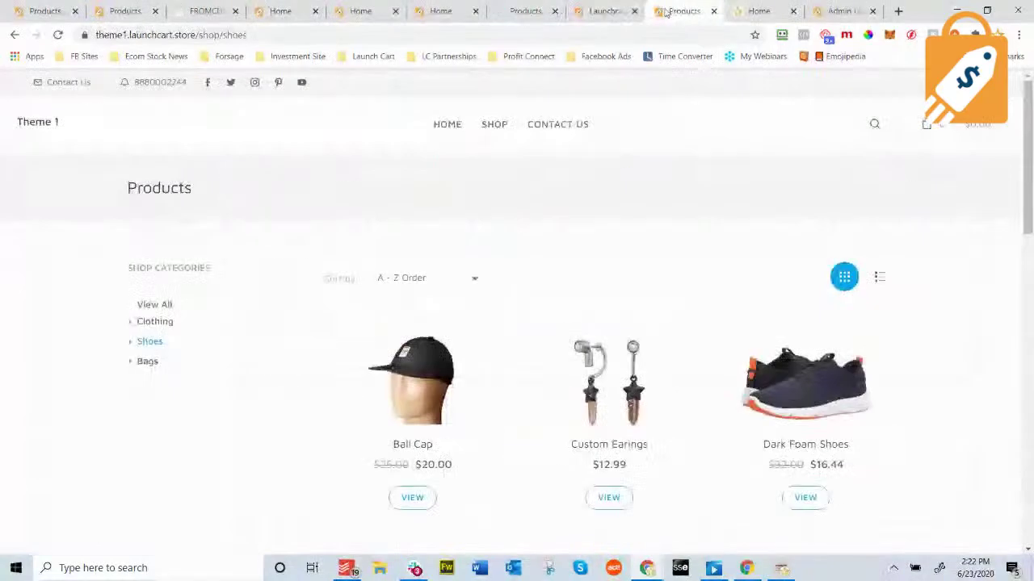
{"action": "left_click", "coordinate": [714, 11]}
{"action": "left_click", "coordinate": [606, 11]}
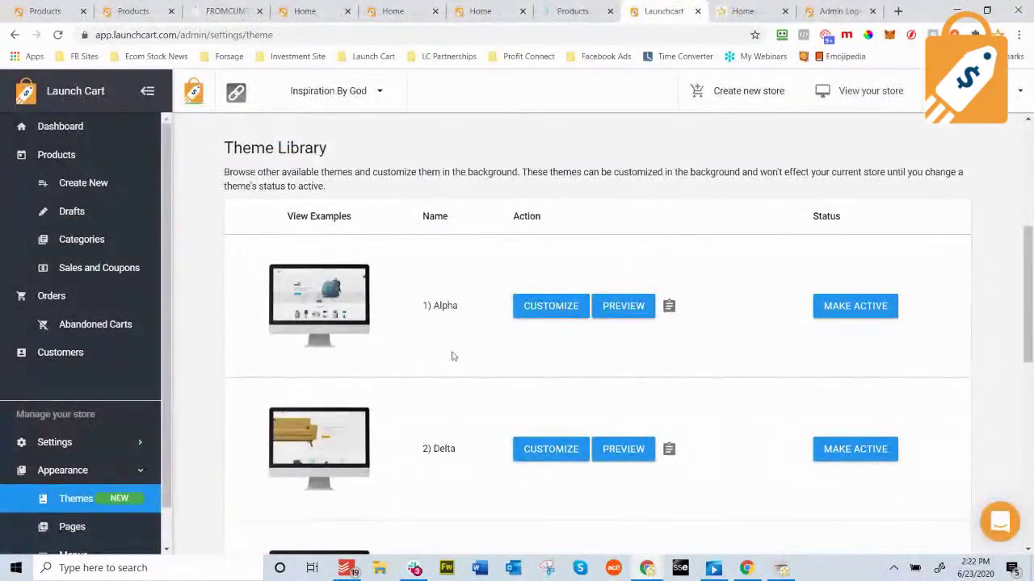
Step: Open the Zeta theme's customizer from the Theme Library and look it over
{"action": "scroll", "coordinate": [452, 356], "scroll_direction": "down", "scroll_amount": 3}
{"action": "left_click", "coordinate": [541, 393]}
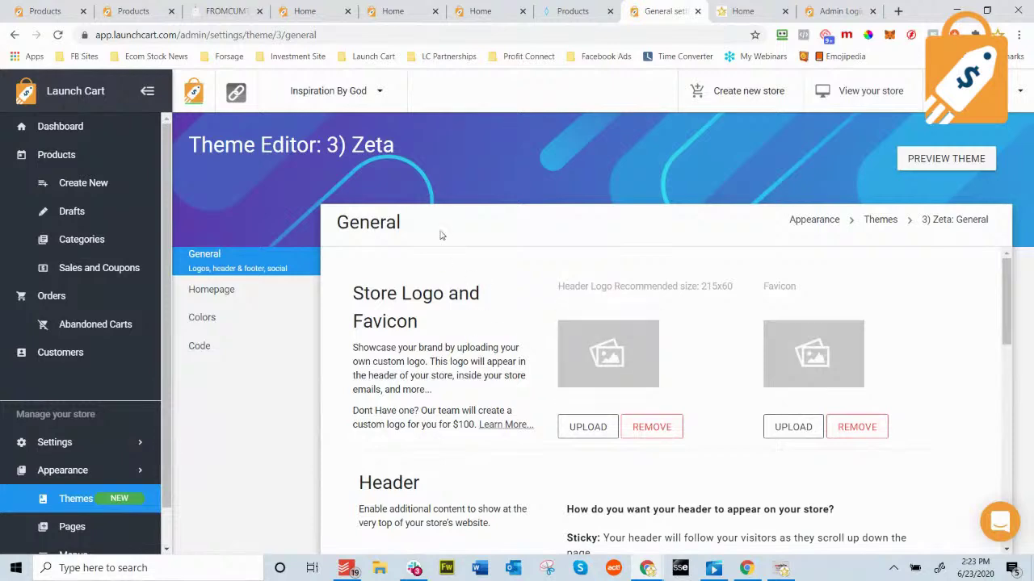
{"action": "scroll", "coordinate": [484, 349], "scroll_direction": "down", "scroll_amount": 2}
{"action": "scroll", "coordinate": [484, 349], "scroll_direction": "up", "scroll_amount": 2}
Step: Go back to Theme Settings, scroll the Theme Library, and open the active LaunchPad theme's editor
{"action": "left_click", "coordinate": [12, 35]}
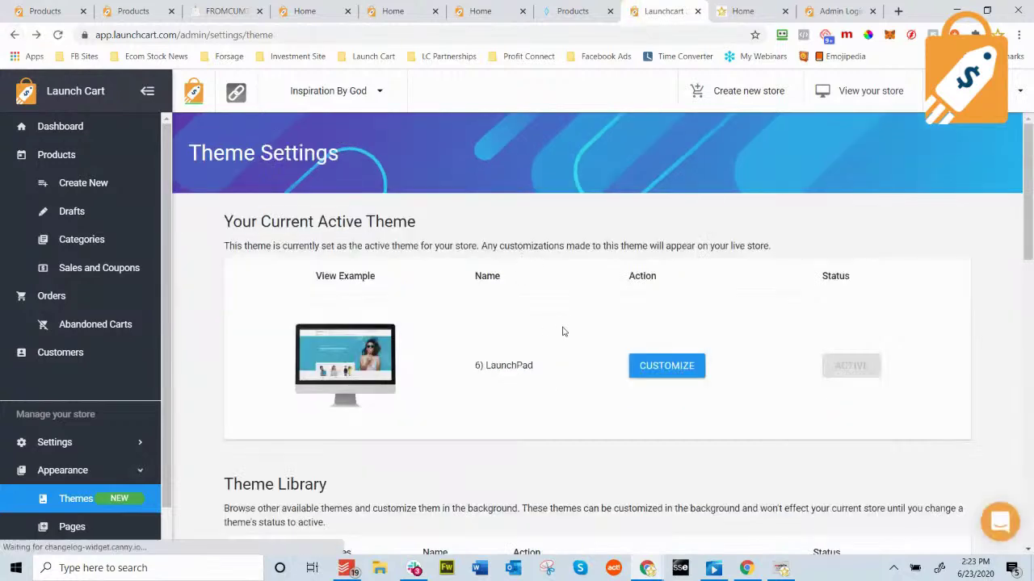
{"action": "scroll", "coordinate": [563, 327], "scroll_direction": "down", "scroll_amount": 3}
{"action": "scroll", "coordinate": [563, 331], "scroll_direction": "down", "scroll_amount": 2}
{"action": "mouse_move", "coordinate": [327, 457]}
{"action": "scroll", "coordinate": [328, 457], "scroll_direction": "down", "scroll_amount": 2}
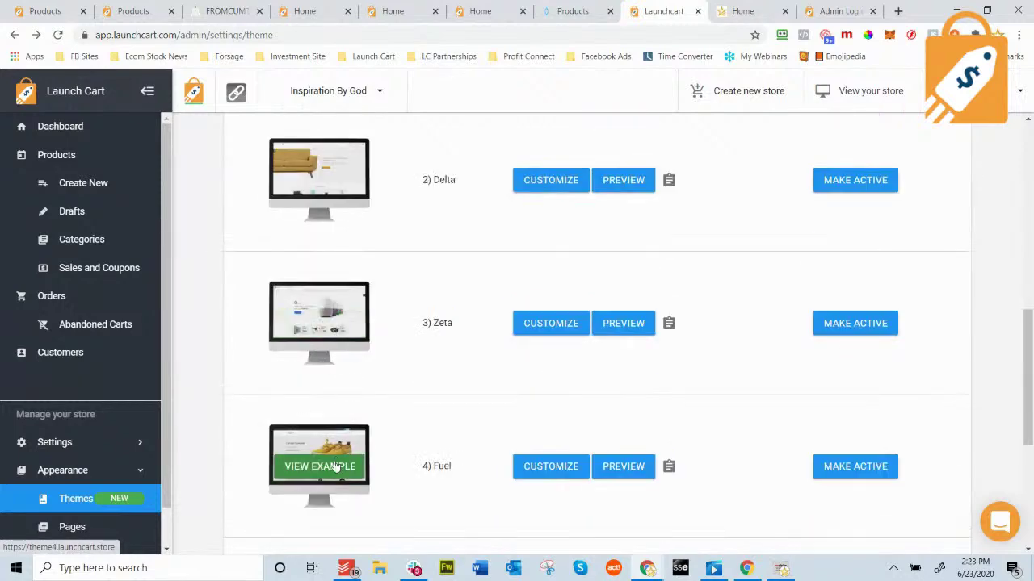
{"action": "scroll", "coordinate": [314, 461], "scroll_direction": "down", "scroll_amount": 2}
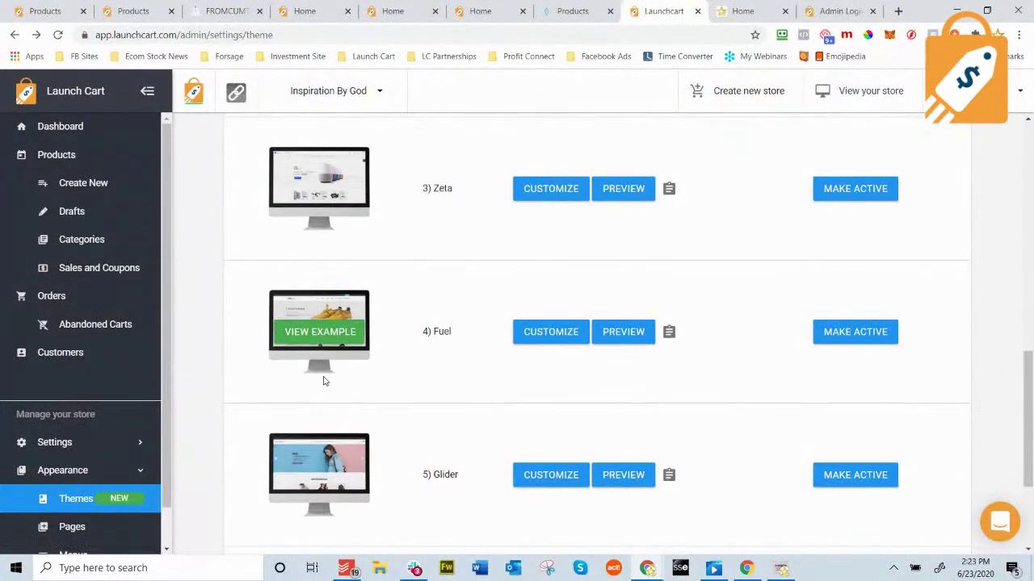
{"action": "scroll", "coordinate": [341, 388], "scroll_direction": "down", "scroll_amount": 1}
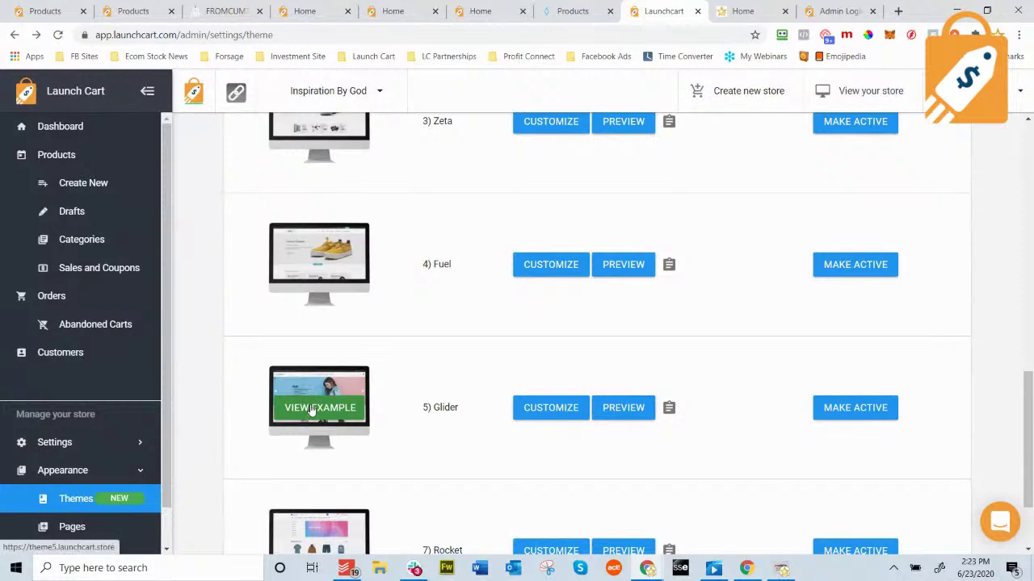
{"action": "scroll", "coordinate": [345, 402], "scroll_direction": "up", "scroll_amount": 10}
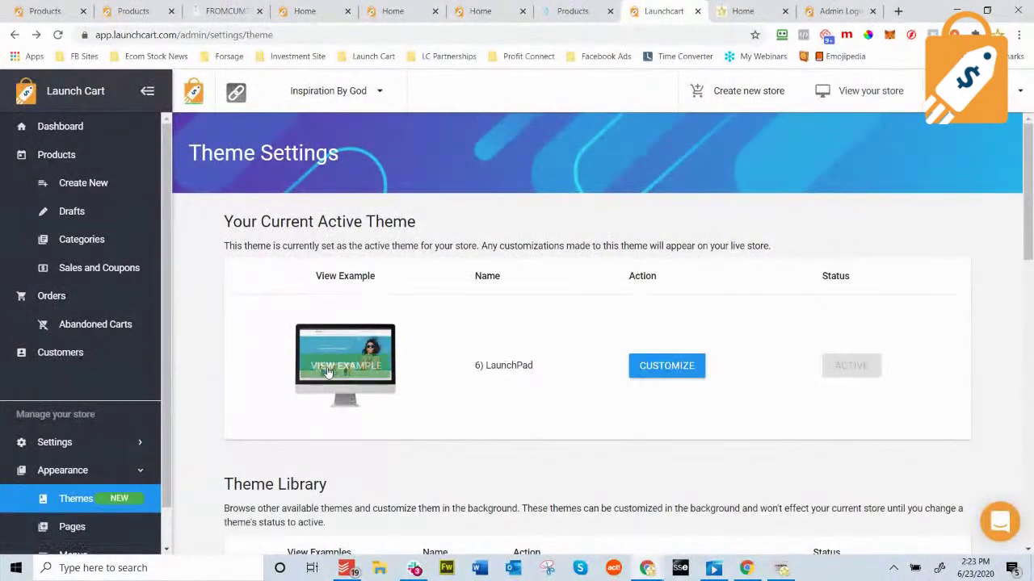
{"action": "left_click", "coordinate": [669, 377]}
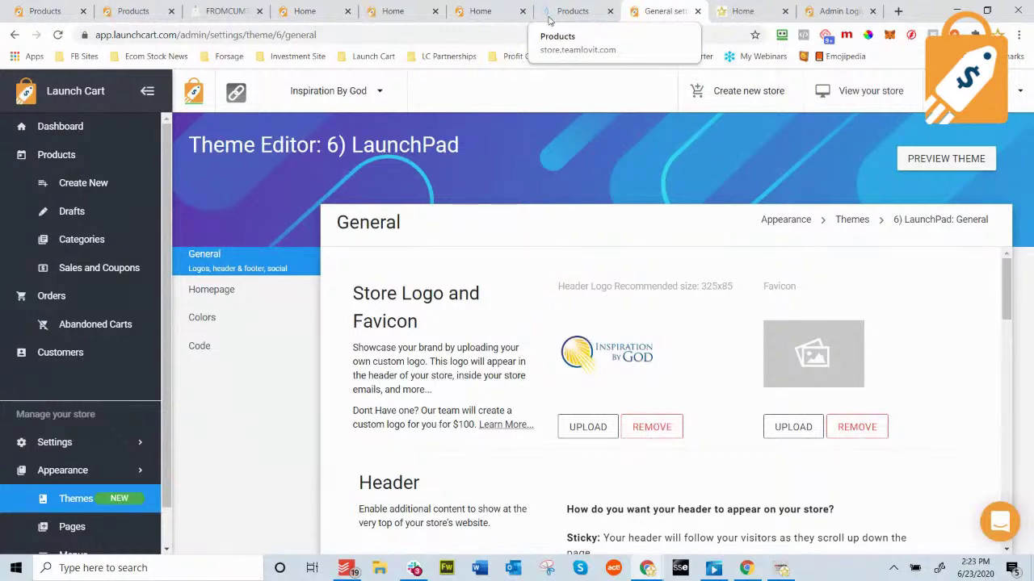
Step: Start choosing an image file for the LaunchPad theme's empty favicon slot
{"action": "left_click", "coordinate": [794, 427]}
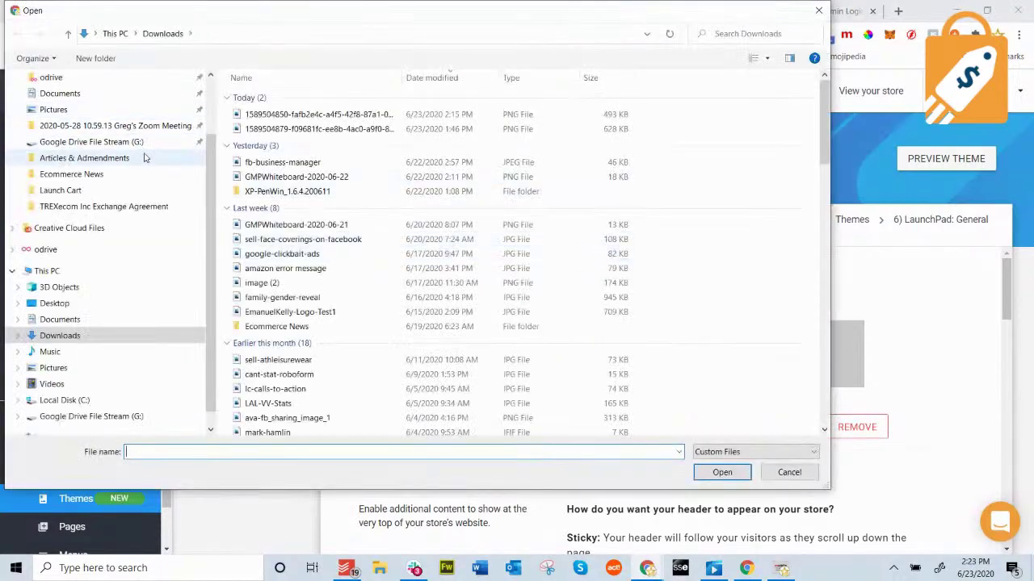
Step: Upload IBG-logo-small from Google Drive > Inspiration By God > Images as the favicon
{"action": "scroll", "coordinate": [145, 158], "scroll_direction": "up", "scroll_amount": 1}
{"action": "left_click", "coordinate": [65, 109]}
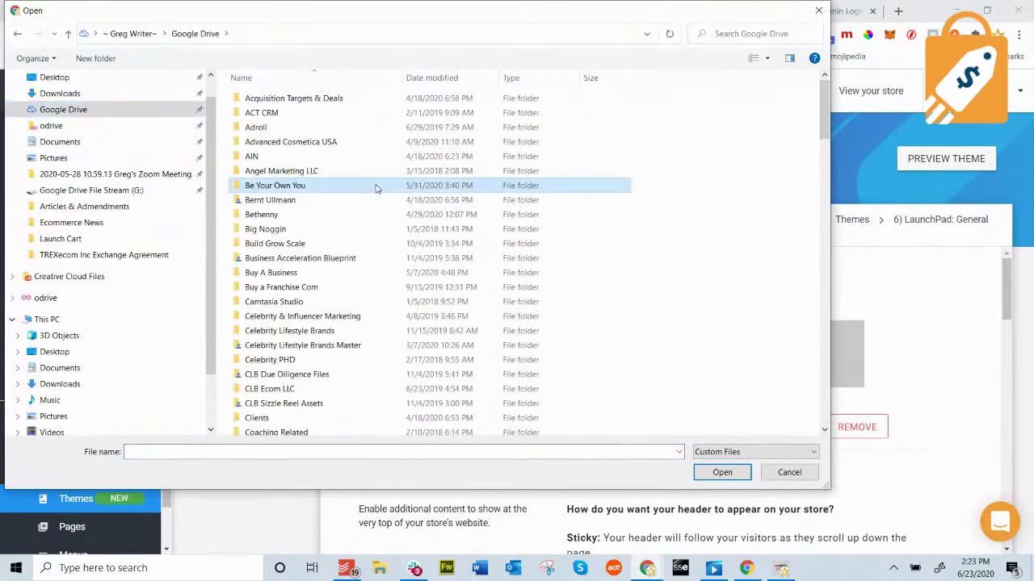
{"action": "scroll", "coordinate": [376, 188], "scroll_direction": "down", "scroll_amount": 18}
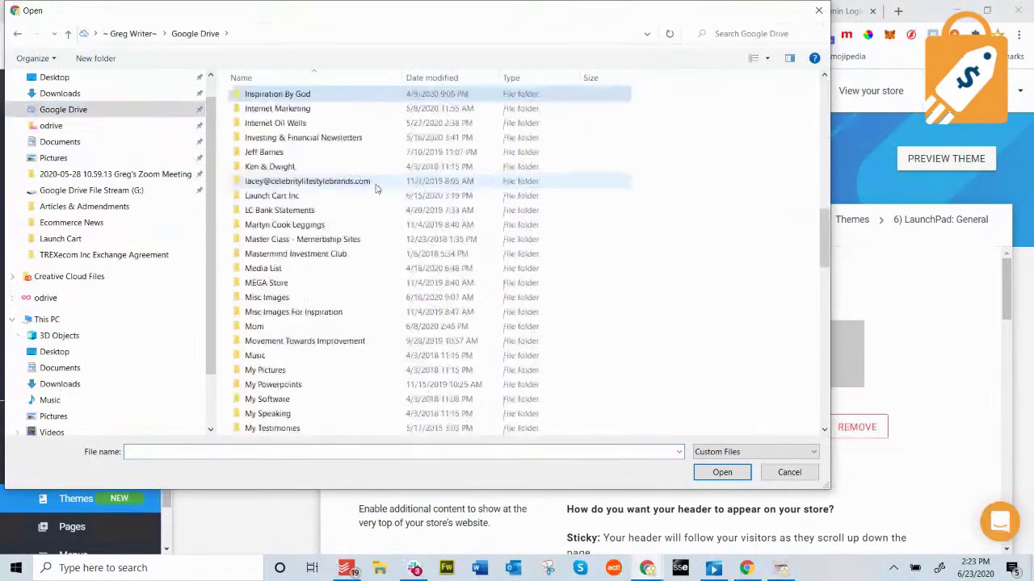
{"action": "double_click", "coordinate": [321, 96]}
{"action": "double_click", "coordinate": [315, 127]}
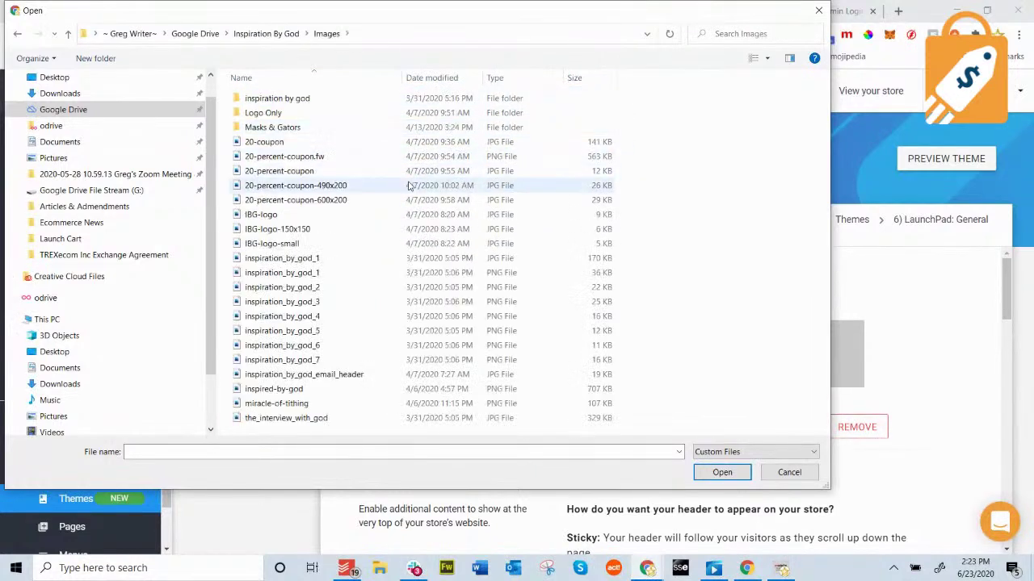
{"action": "left_click", "coordinate": [764, 60]}
{"action": "left_click", "coordinate": [774, 13]}
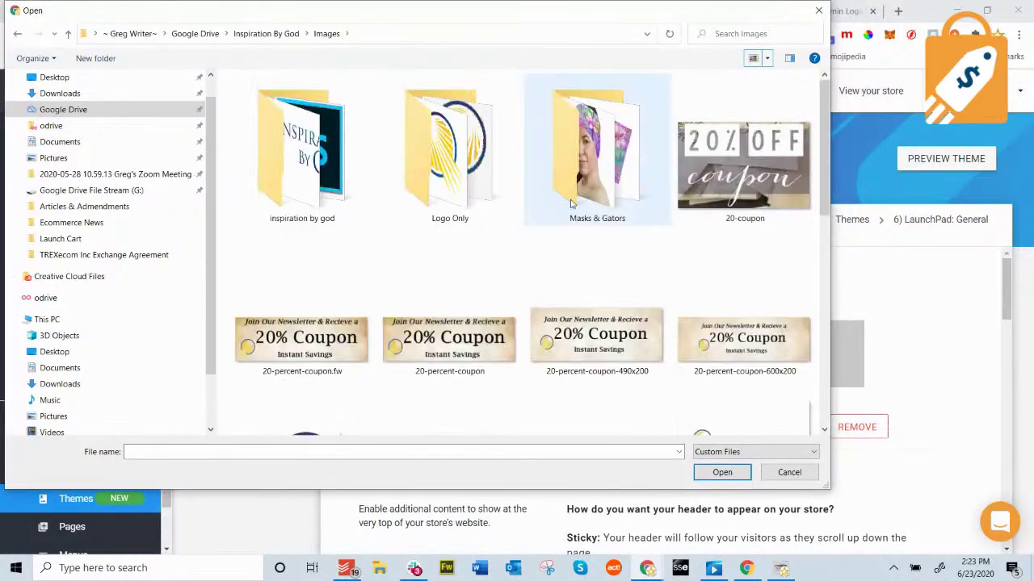
{"action": "scroll", "coordinate": [577, 234], "scroll_direction": "down", "scroll_amount": 5}
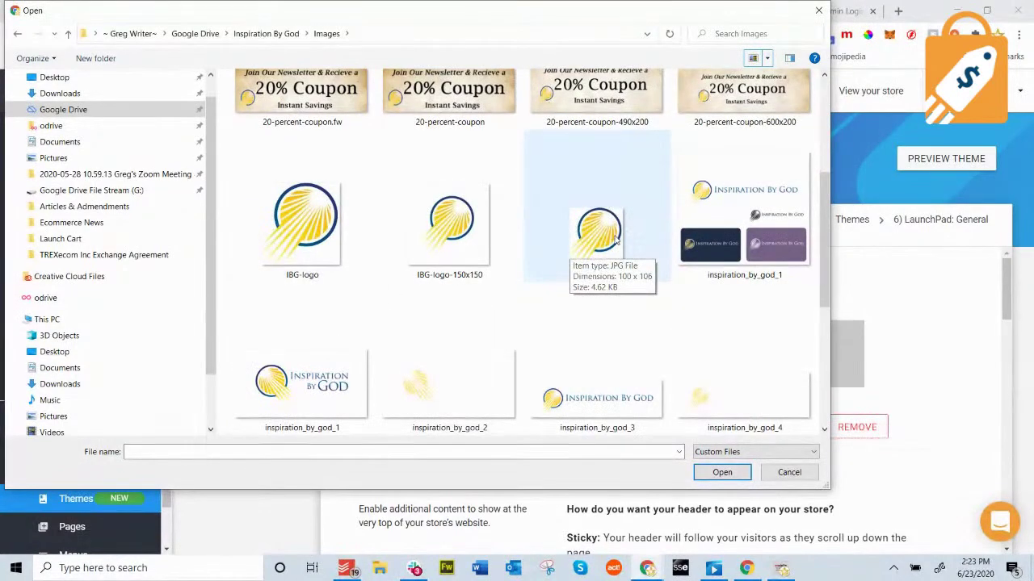
{"action": "double_click", "coordinate": [596, 235]}
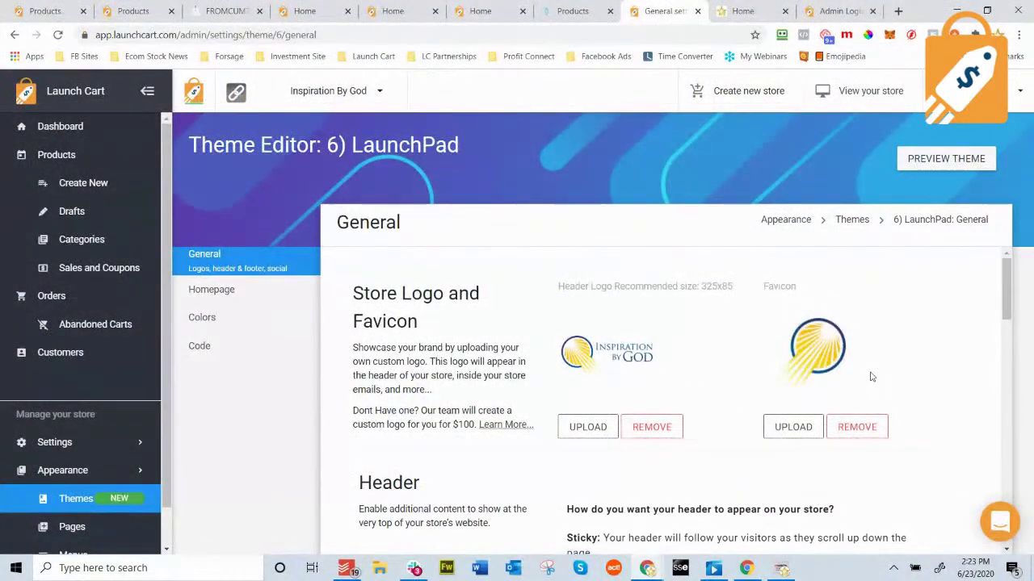
Step: Save the favicon change and open View your store in a new tab
{"action": "scroll", "coordinate": [868, 373], "scroll_direction": "down", "scroll_amount": 15}
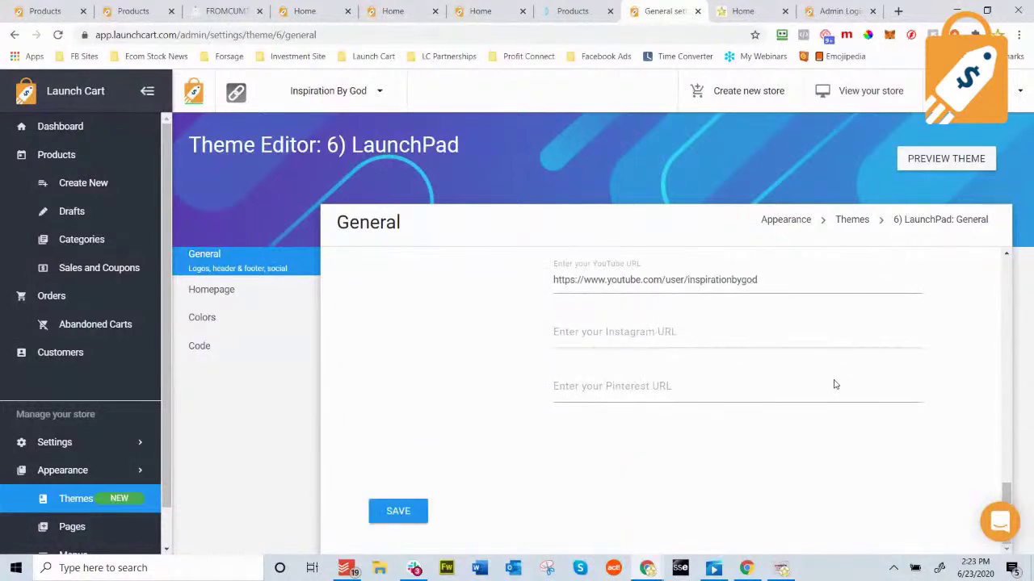
{"action": "left_click", "coordinate": [400, 511]}
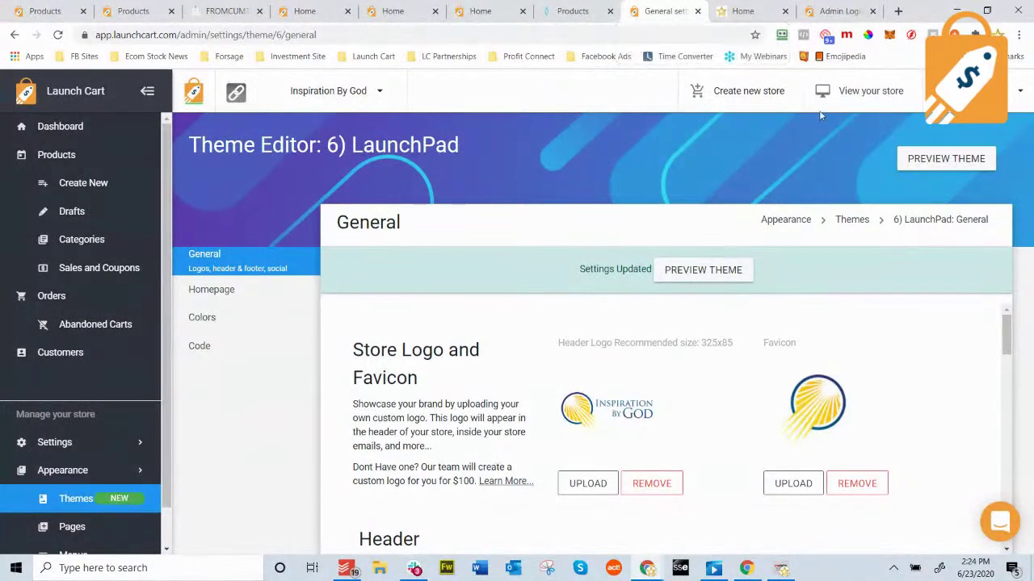
{"action": "left_click", "coordinate": [872, 93]}
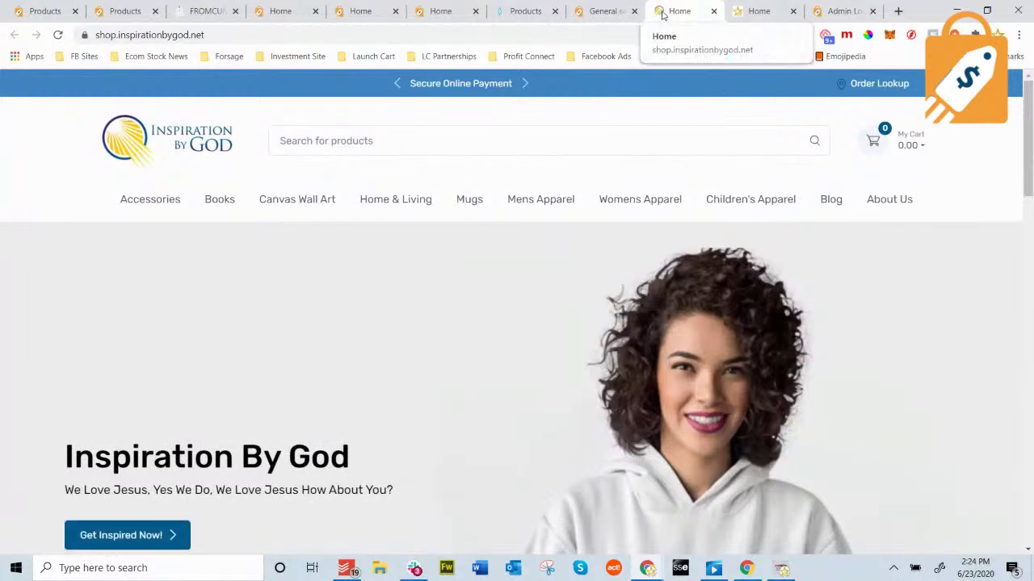
Step: Switch back to the theme editor's General settings browser tab
{"action": "left_click", "coordinate": [607, 13]}
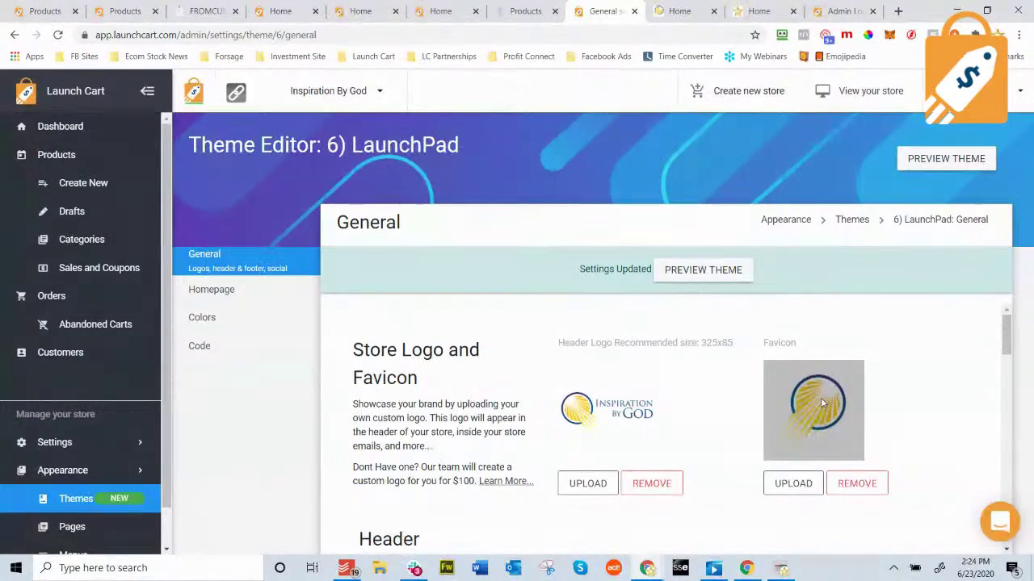
Step: Highlight the header logo's recommended 325x85 size text
{"action": "scroll", "coordinate": [774, 378], "scroll_direction": "down", "scroll_amount": 2}
{"action": "scroll", "coordinate": [775, 374], "scroll_direction": "up", "scroll_amount": 2}
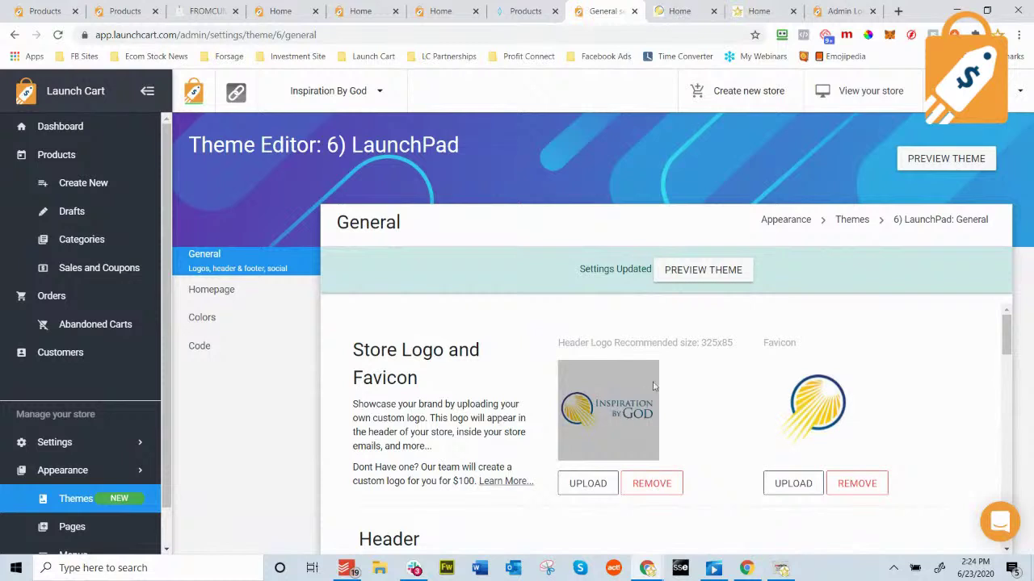
{"action": "left_click_drag", "start_coordinate": [735, 344], "coordinate": [699, 343]}
{"action": "left_click", "coordinate": [724, 353]}
{"action": "scroll", "coordinate": [634, 377], "scroll_direction": "down", "scroll_amount": 1}
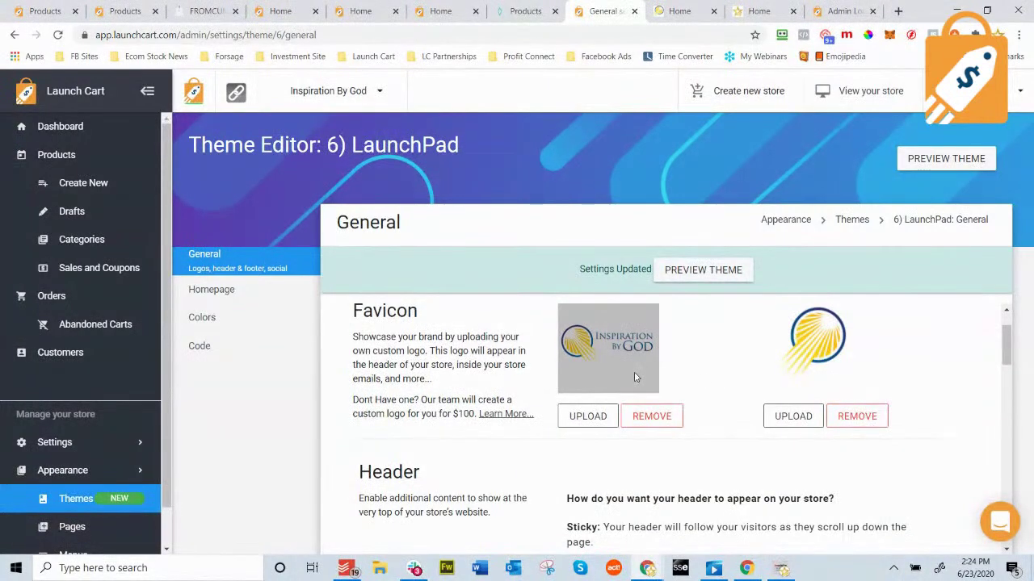
{"action": "scroll", "coordinate": [635, 377], "scroll_direction": "up", "scroll_amount": 1}
{"action": "left_click_drag", "start_coordinate": [742, 345], "coordinate": [698, 344]}
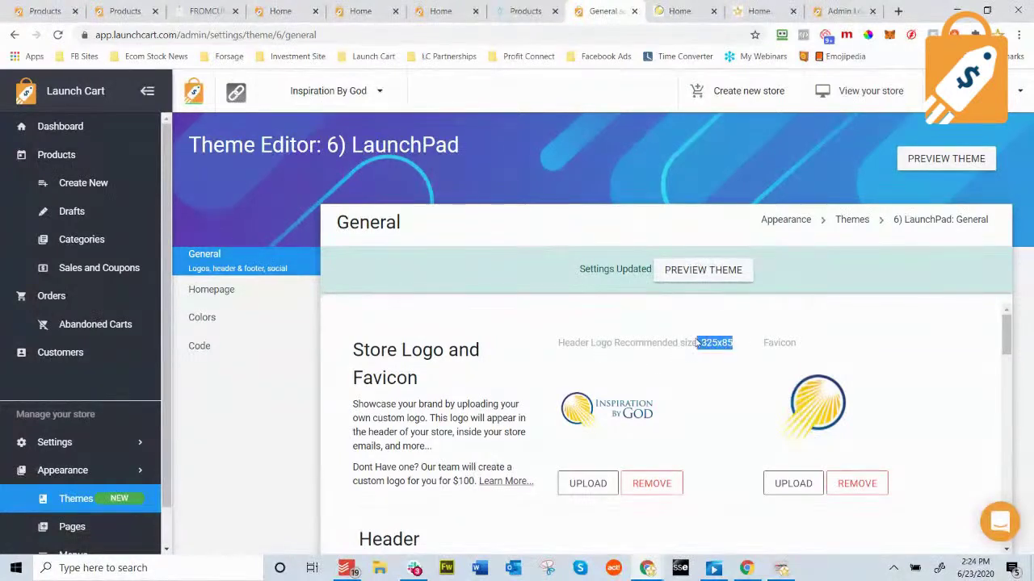
Step: Review the Header options and open the live storefront in a new tab
{"action": "scroll", "coordinate": [613, 351], "scroll_direction": "down", "scroll_amount": 1}
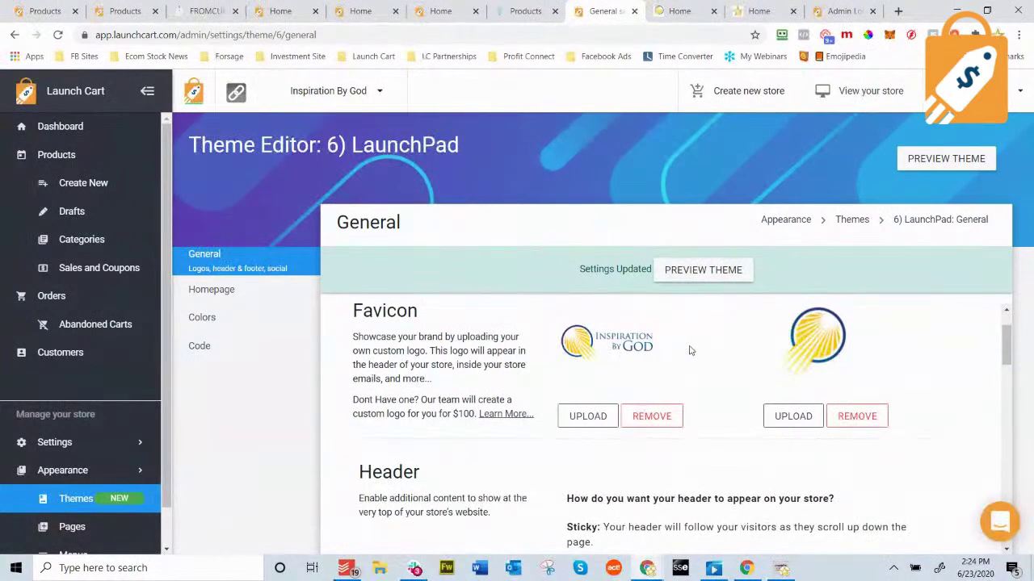
{"action": "scroll", "coordinate": [699, 355], "scroll_direction": "down", "scroll_amount": 3}
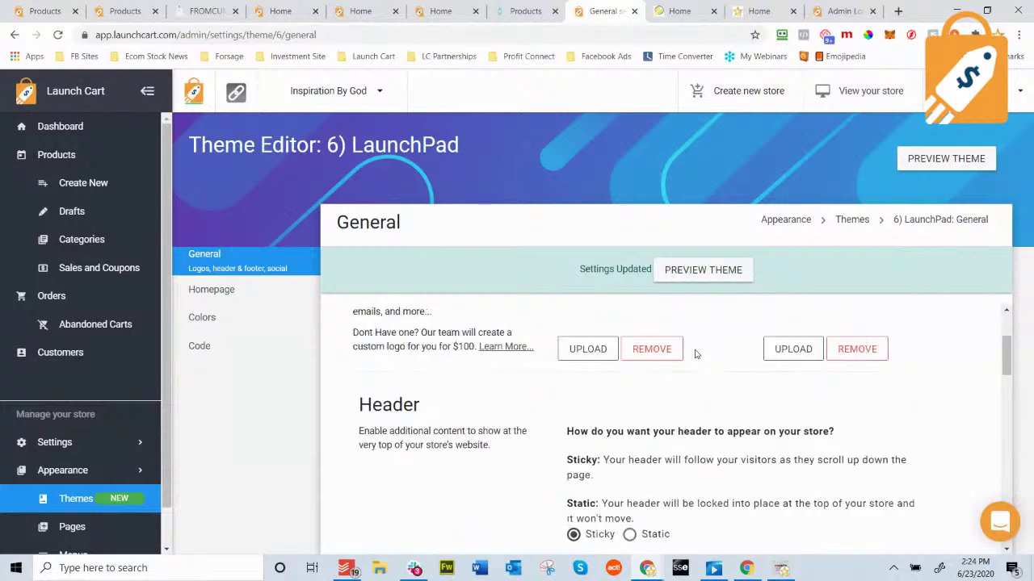
{"action": "scroll", "coordinate": [696, 355], "scroll_direction": "up", "scroll_amount": 2}
{"action": "scroll", "coordinate": [670, 365], "scroll_direction": "down", "scroll_amount": 1}
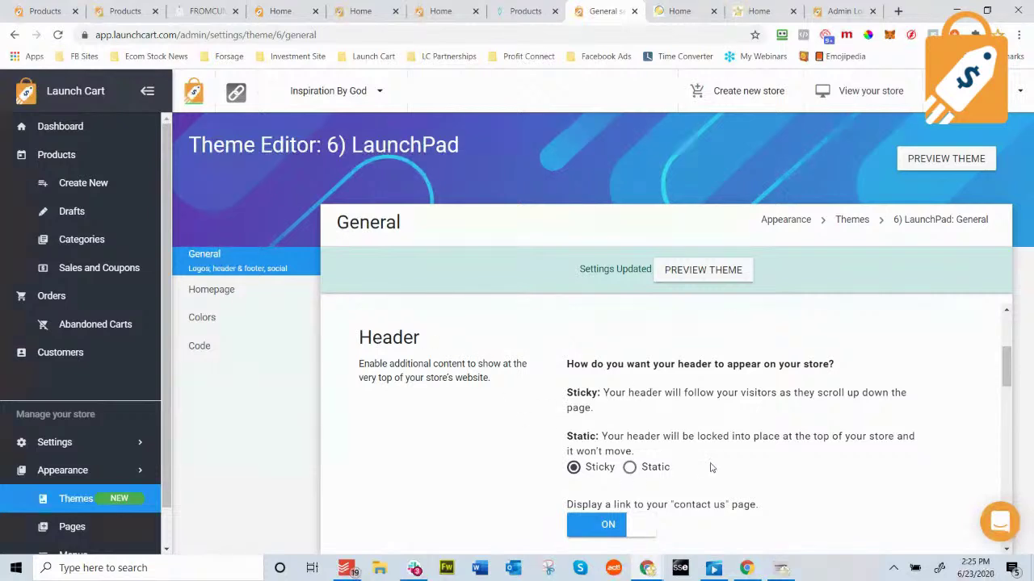
{"action": "scroll", "coordinate": [659, 442], "scroll_direction": "up", "scroll_amount": 3}
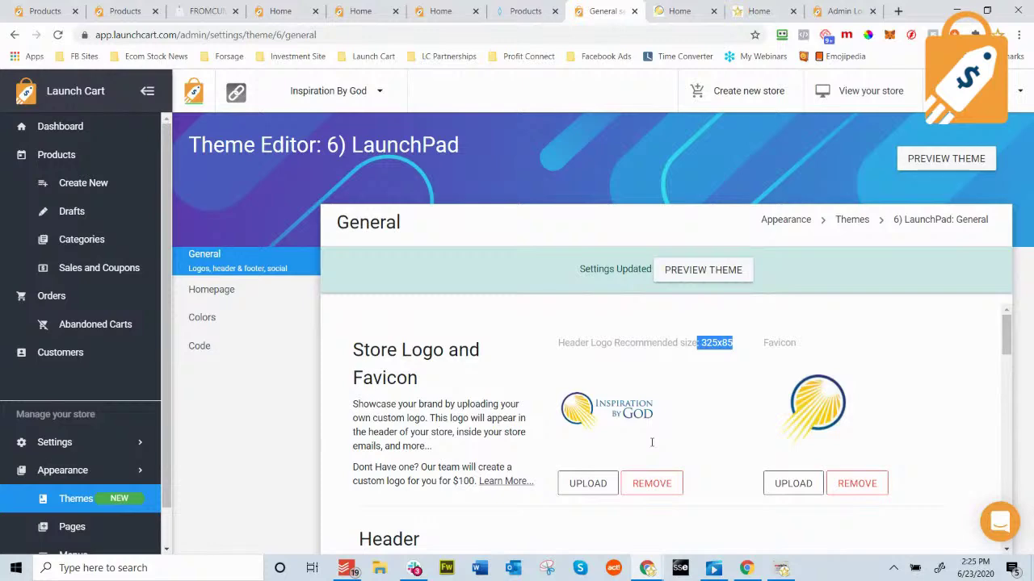
{"action": "scroll", "coordinate": [651, 442], "scroll_direction": "down", "scroll_amount": 4}
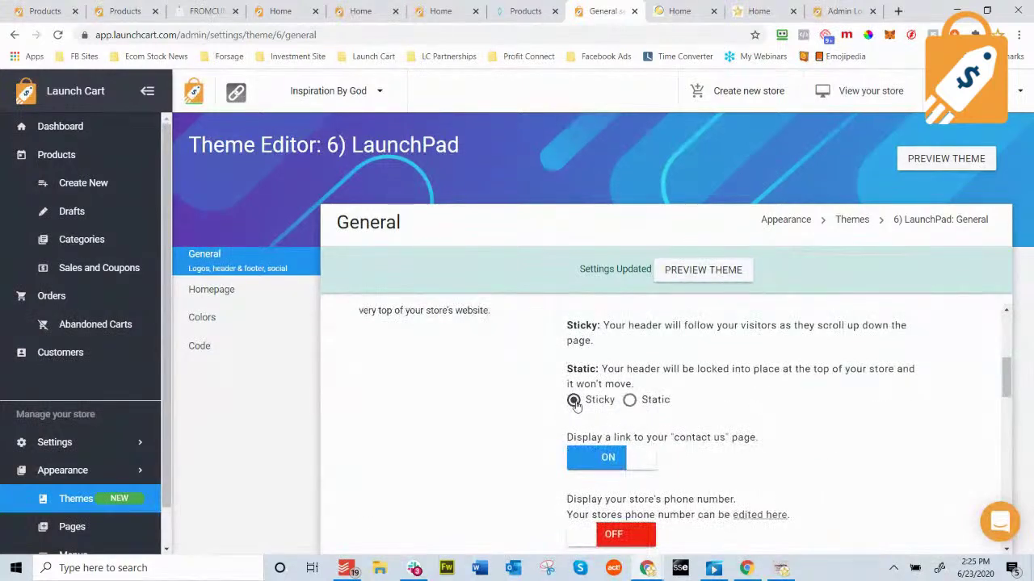
{"action": "left_click", "coordinate": [869, 90]}
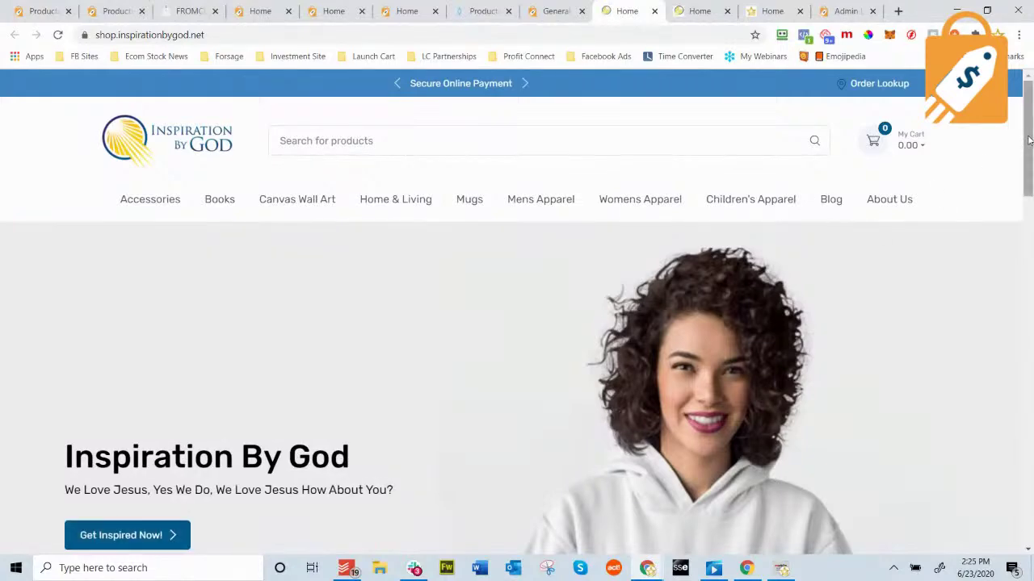
Step: Open the Blessed - Women's Relaxed T-Shirt product page from the storefront
{"action": "scroll", "coordinate": [948, 208], "scroll_direction": "down", "scroll_amount": 2}
{"action": "scroll", "coordinate": [819, 145], "scroll_direction": "down", "scroll_amount": 5}
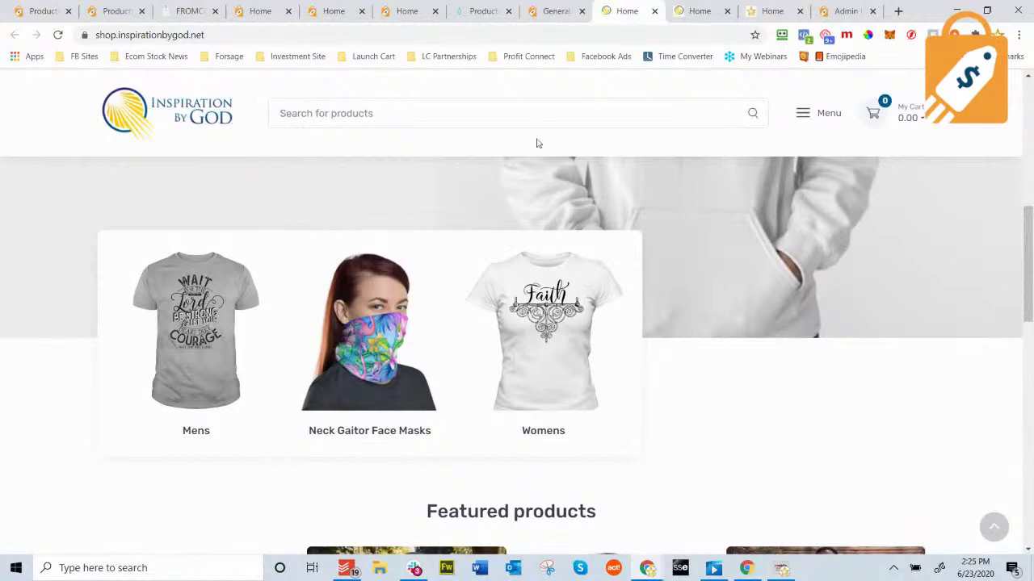
{"action": "scroll", "coordinate": [1001, 346], "scroll_direction": "down", "scroll_amount": 6}
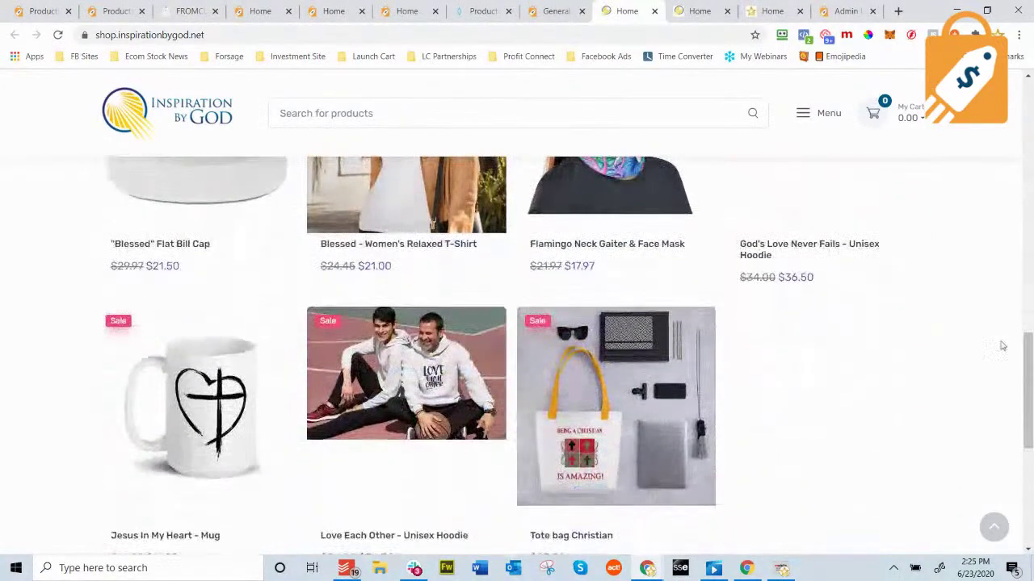
{"action": "left_click", "coordinate": [490, 225]}
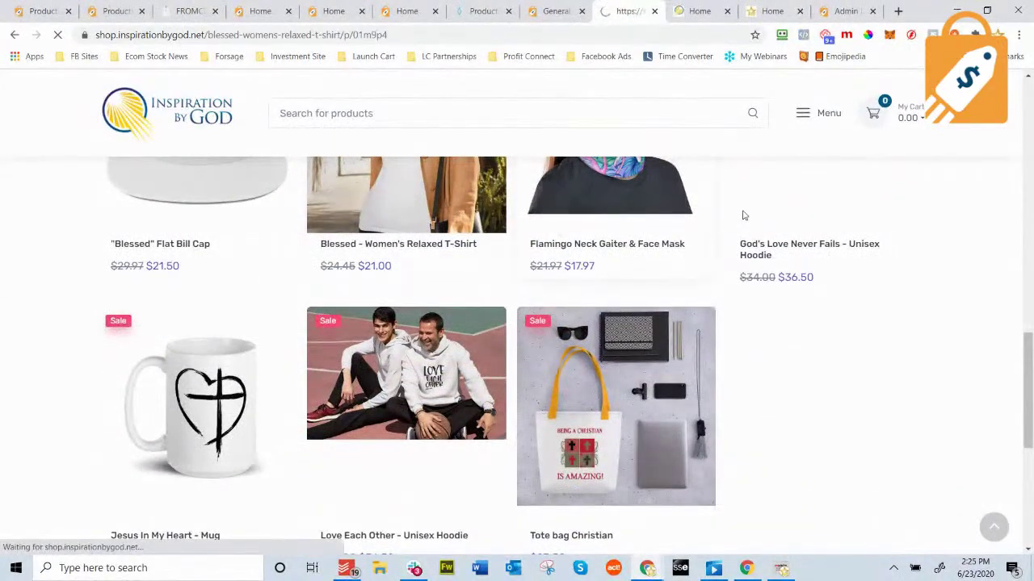
Step: Scroll the product page back to the top and return to the General settings tab
{"action": "scroll", "coordinate": [748, 222], "scroll_direction": "down", "scroll_amount": 2}
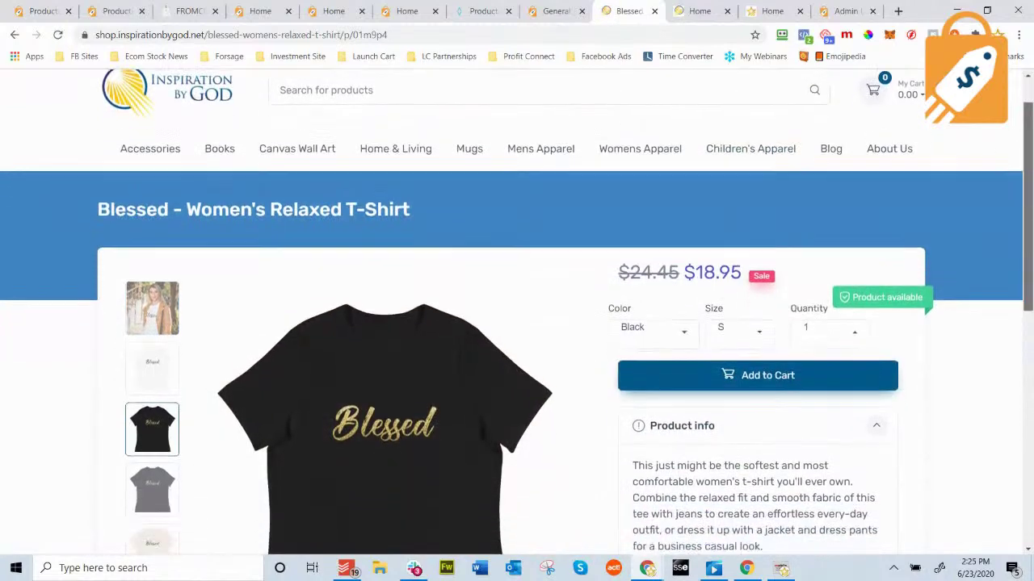
{"action": "scroll", "coordinate": [992, 244], "scroll_direction": "down", "scroll_amount": 3}
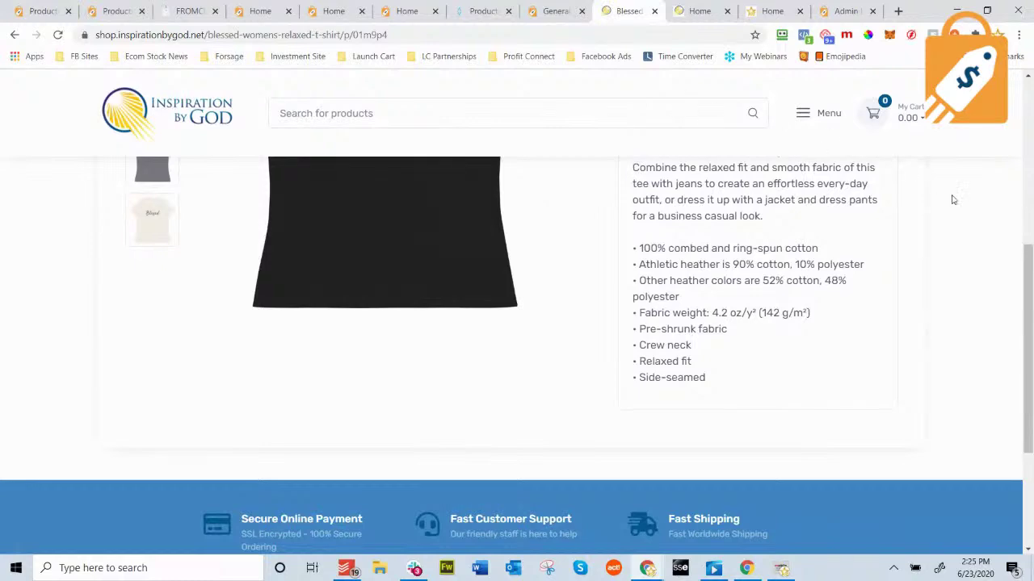
{"action": "scroll", "coordinate": [1027, 273], "scroll_direction": "up", "scroll_amount": 5}
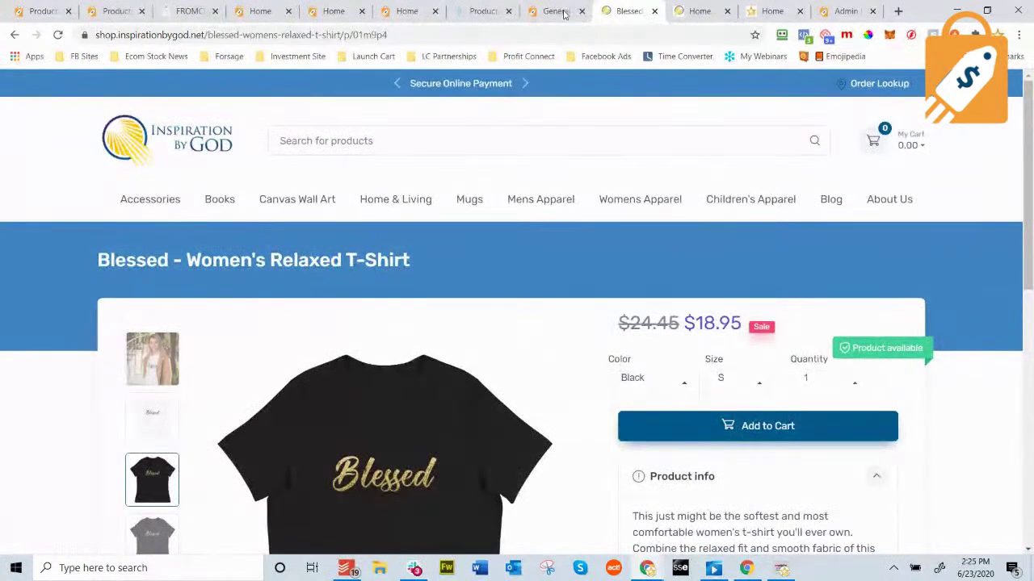
{"action": "left_click", "coordinate": [554, 12]}
Step: Save the LaunchPad General settings
{"action": "scroll", "coordinate": [719, 406], "scroll_direction": "down", "scroll_amount": 1}
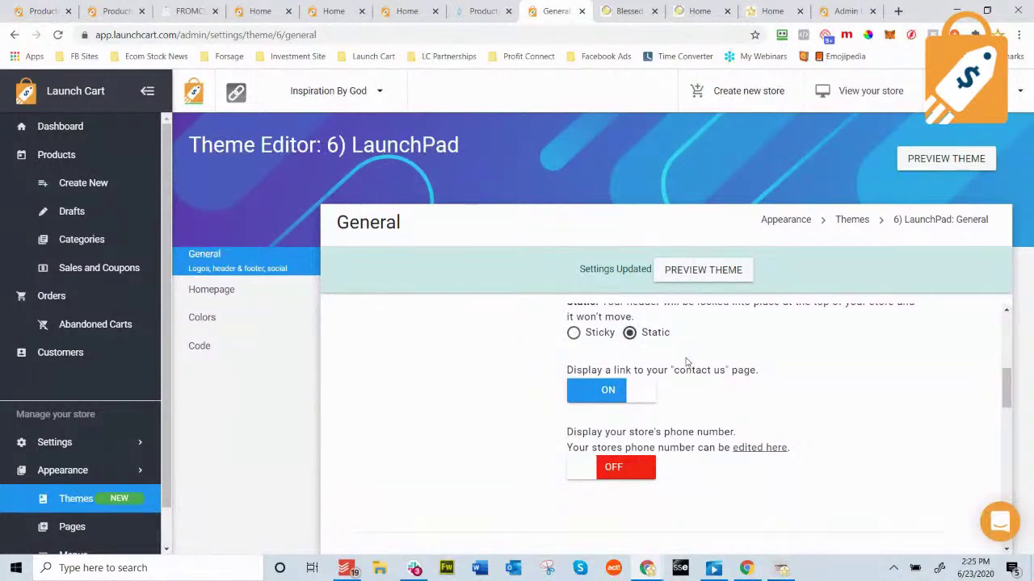
{"action": "scroll", "coordinate": [714, 383], "scroll_direction": "down", "scroll_amount": 10}
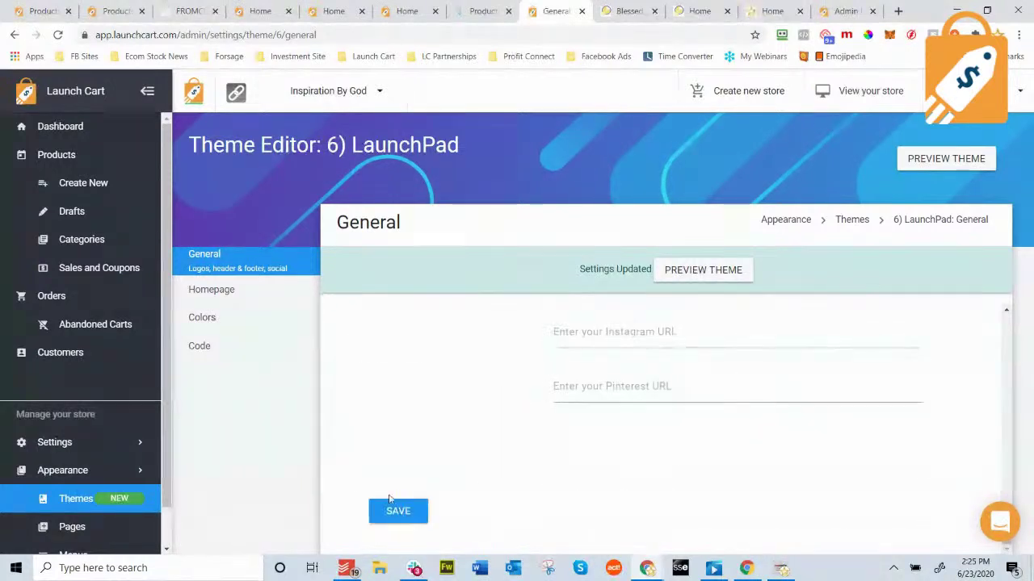
{"action": "left_click", "coordinate": [395, 509]}
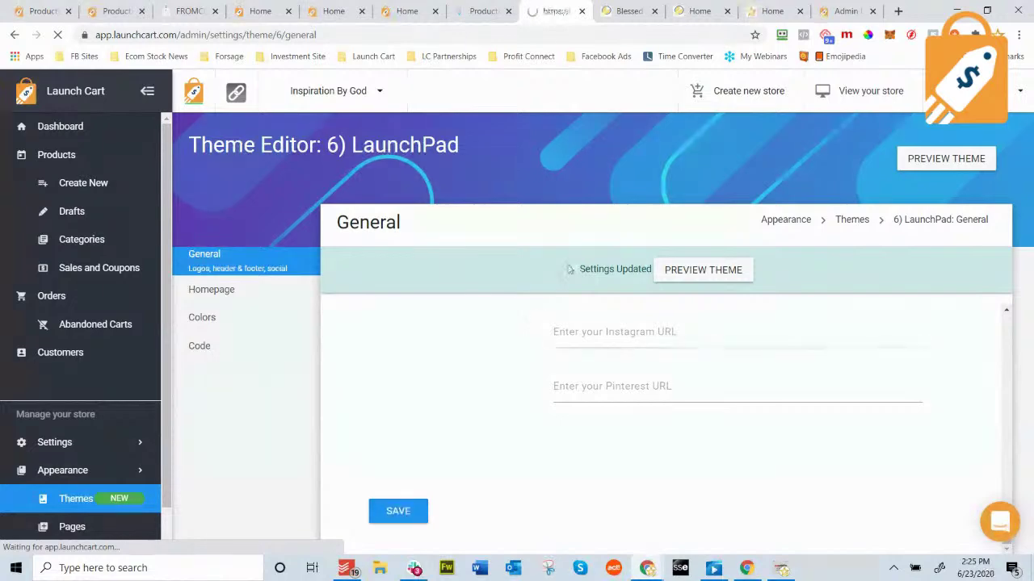
Step: Load the storefront home page via the store logo, then return to General settings
{"action": "left_click", "coordinate": [626, 11]}
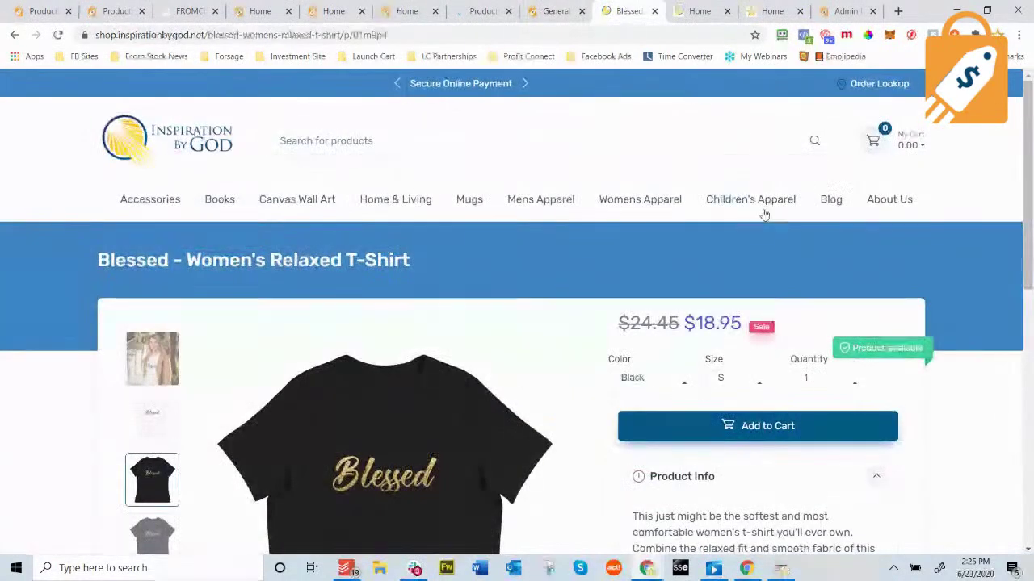
{"action": "left_click", "coordinate": [226, 144]}
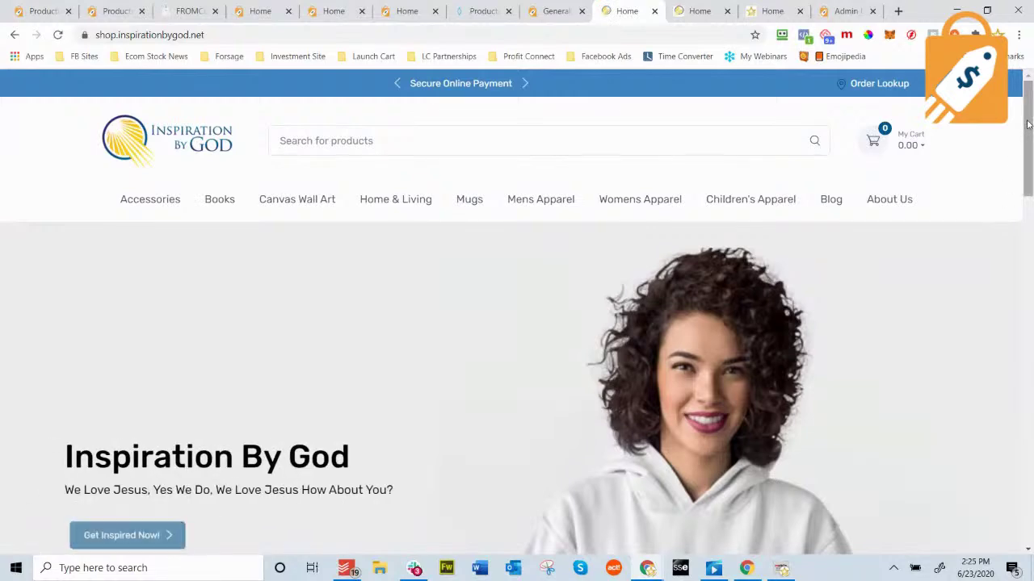
{"action": "left_click_drag", "start_coordinate": [1028, 124], "coordinate": [1028, 78]}
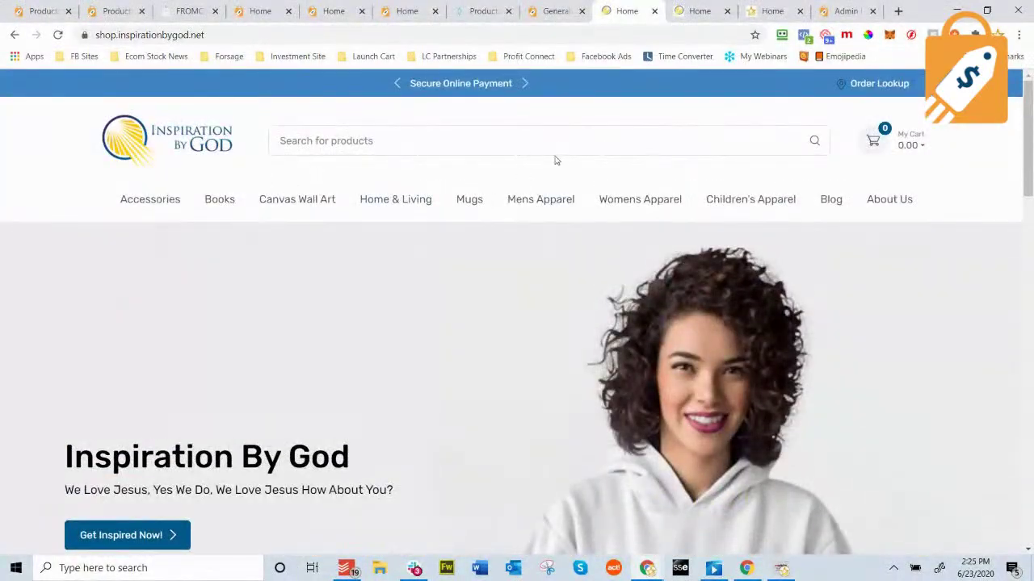
{"action": "left_click", "coordinate": [554, 17]}
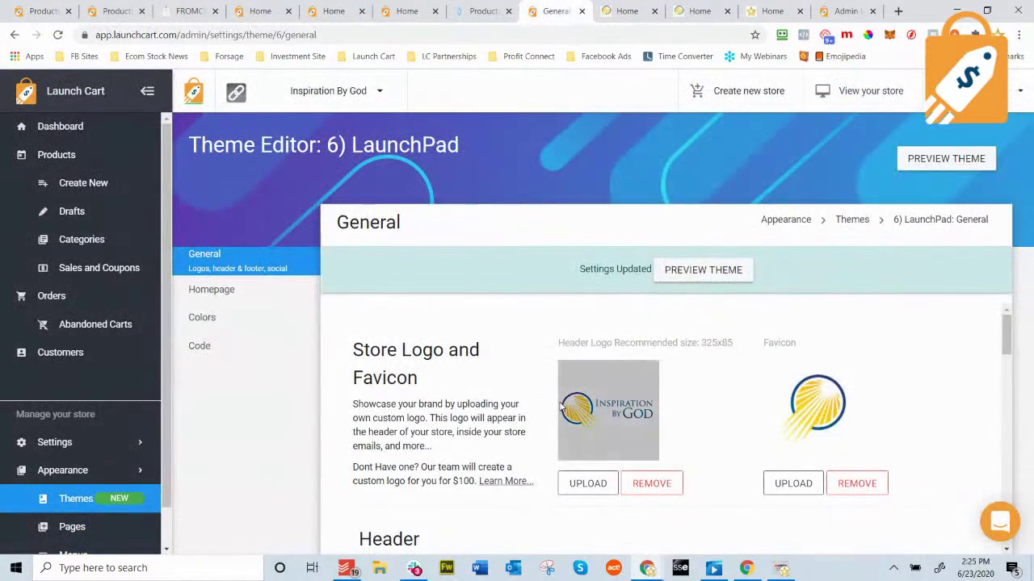
Step: Set the header to Sticky and save the setting
{"action": "scroll", "coordinate": [560, 406], "scroll_direction": "down", "scroll_amount": 2}
{"action": "scroll", "coordinate": [560, 406], "scroll_direction": "down", "scroll_amount": 2}
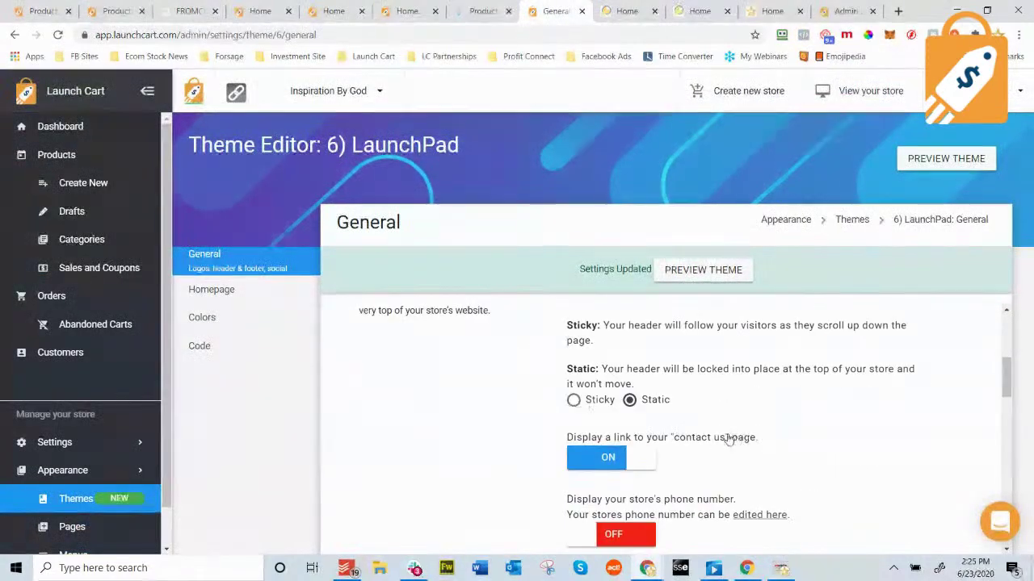
{"action": "left_click", "coordinate": [574, 401]}
{"action": "scroll", "coordinate": [755, 404], "scroll_direction": "down", "scroll_amount": 10}
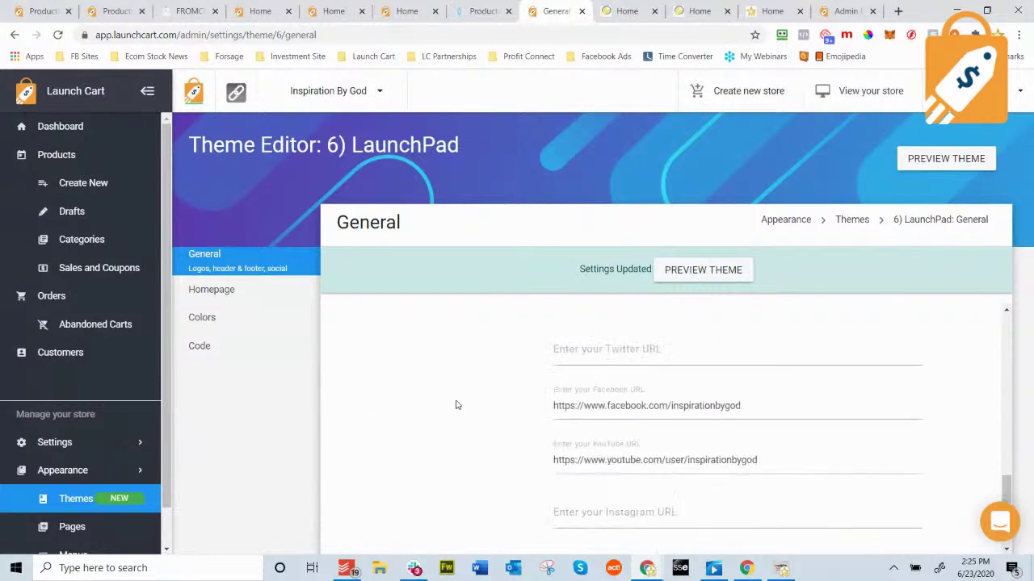
{"action": "left_click", "coordinate": [404, 512]}
Step: Turn on the header phone number display and open the 'edited here' phone details link
{"action": "scroll", "coordinate": [840, 495], "scroll_direction": "up", "scroll_amount": 5}
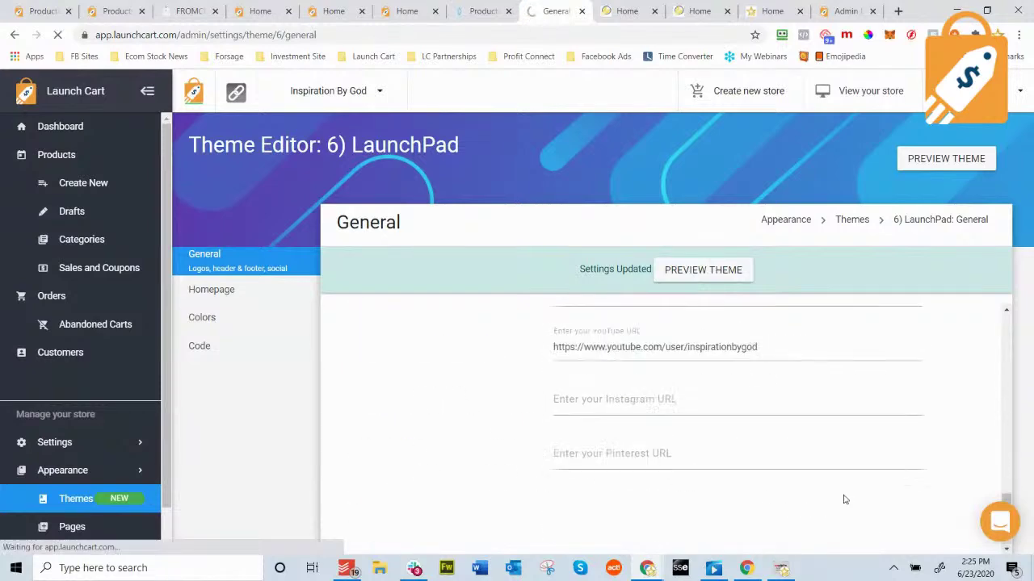
{"action": "scroll", "coordinate": [844, 469], "scroll_direction": "down", "scroll_amount": 5}
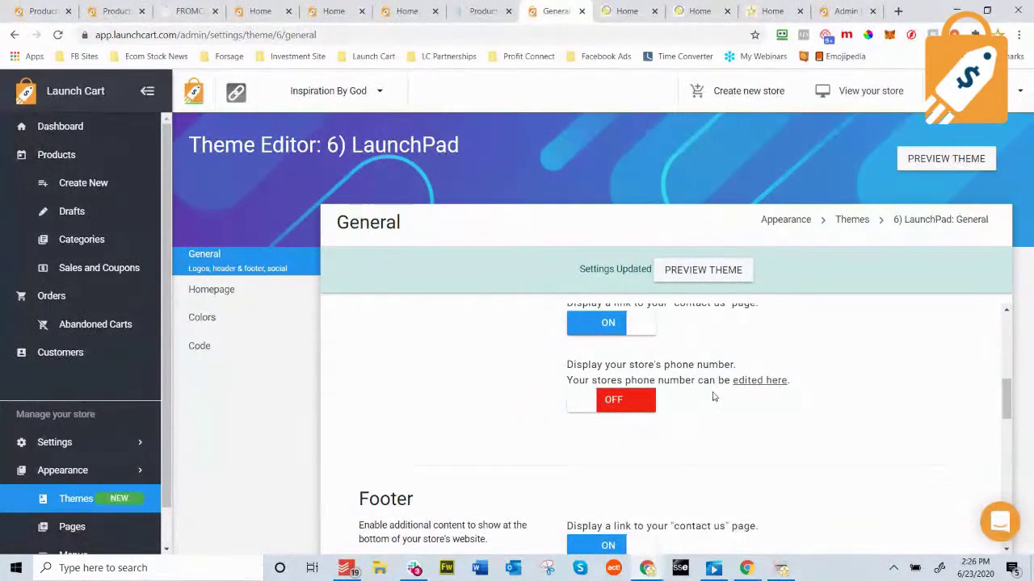
{"action": "left_click", "coordinate": [642, 401]}
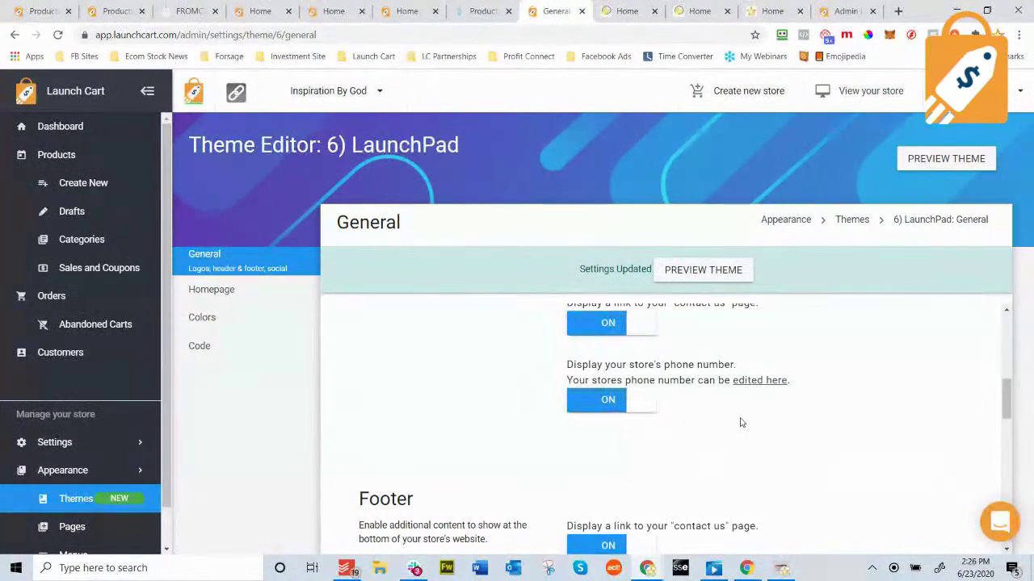
{"action": "left_click", "coordinate": [759, 380]}
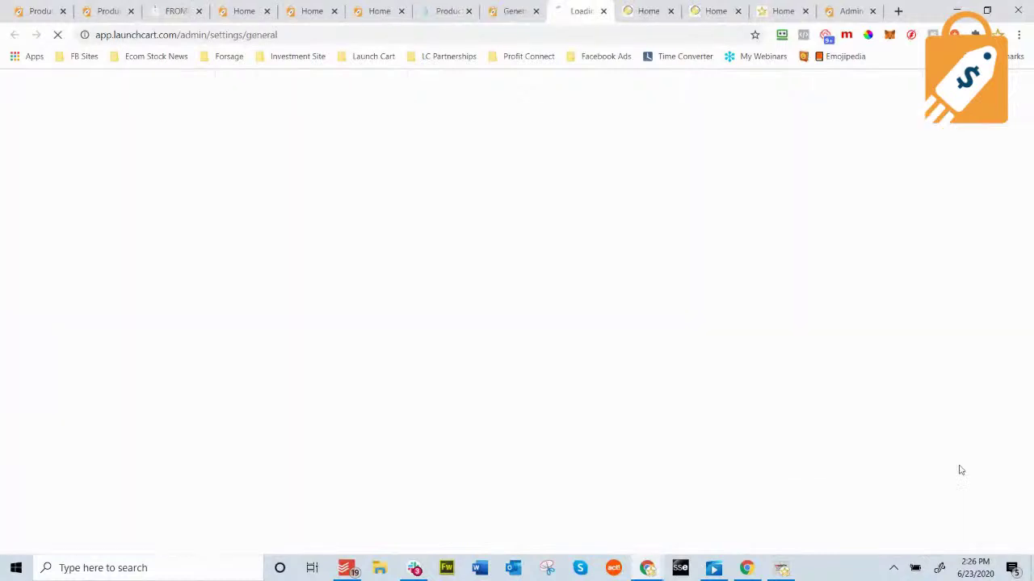
Step: Close the store details tab to return to the theme editor
{"action": "scroll", "coordinate": [353, 397], "scroll_direction": "down", "scroll_amount": 1}
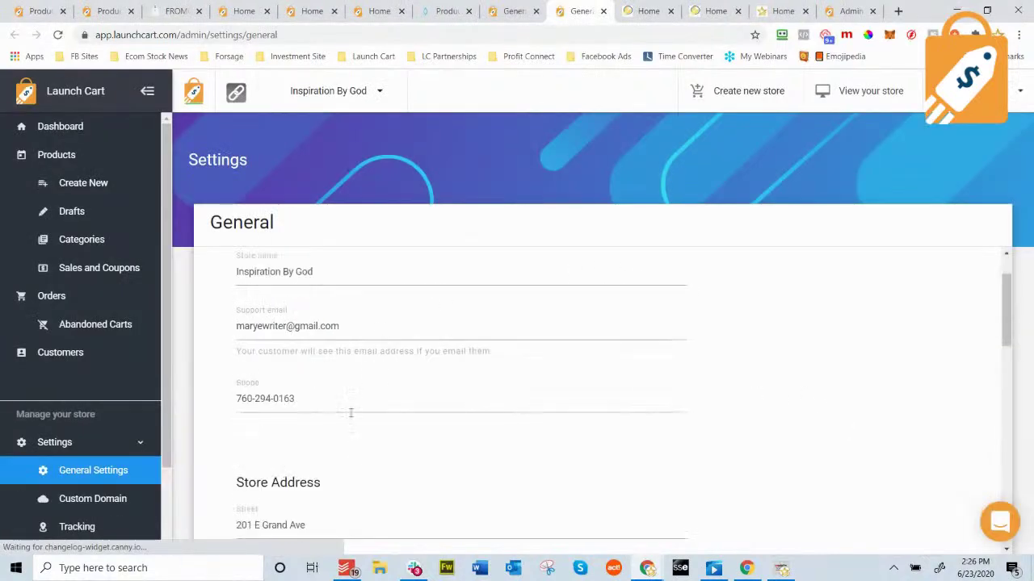
{"action": "left_click", "coordinate": [603, 11]}
{"action": "scroll", "coordinate": [795, 369], "scroll_direction": "down", "scroll_amount": 5}
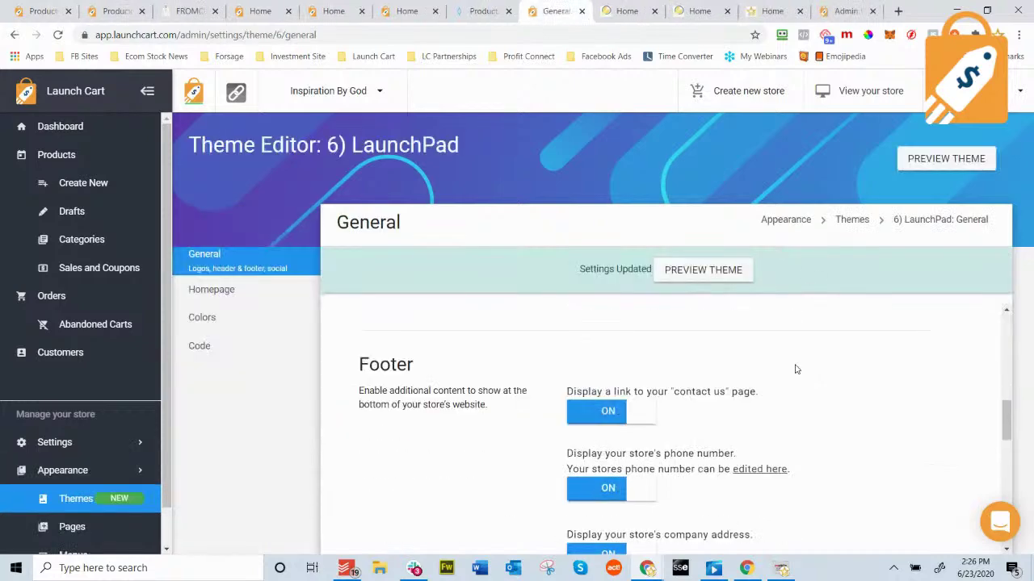
{"action": "scroll", "coordinate": [795, 369], "scroll_direction": "up", "scroll_amount": 4}
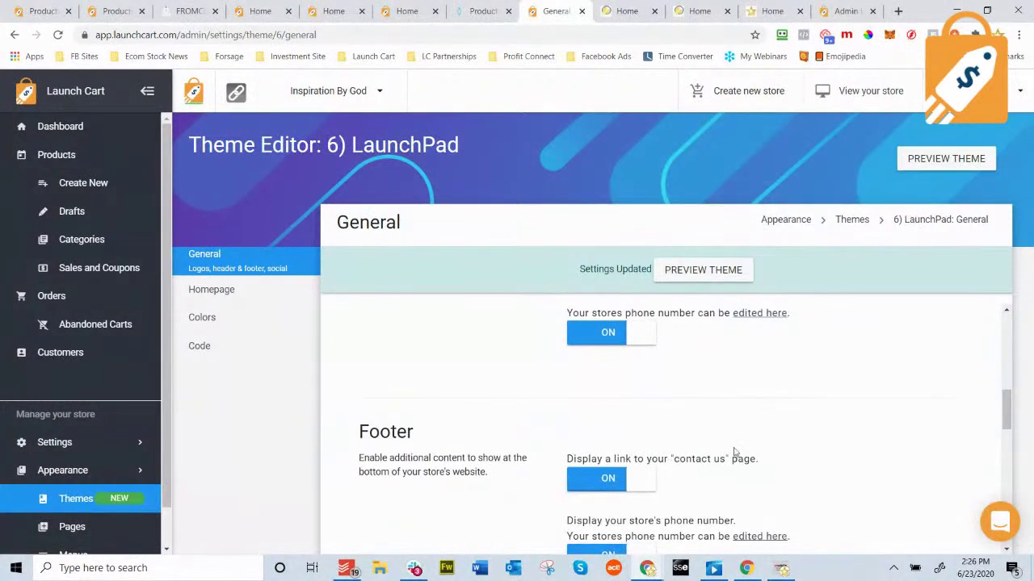
Step: Review the Footer and Social Icons options, check the Facebook URL, and save
{"action": "scroll", "coordinate": [686, 448], "scroll_direction": "down", "scroll_amount": 2}
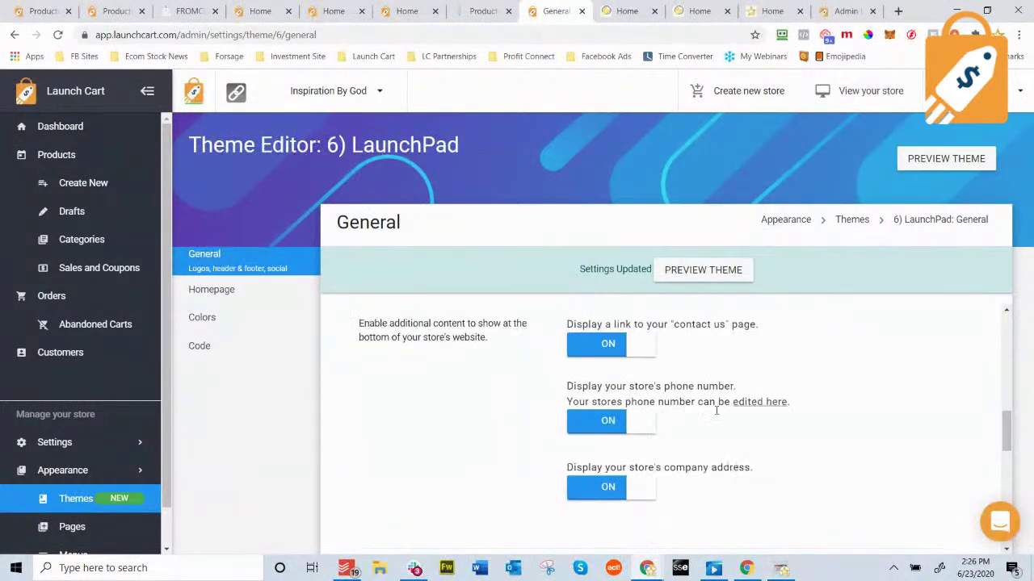
{"action": "scroll", "coordinate": [698, 447], "scroll_direction": "down", "scroll_amount": 3}
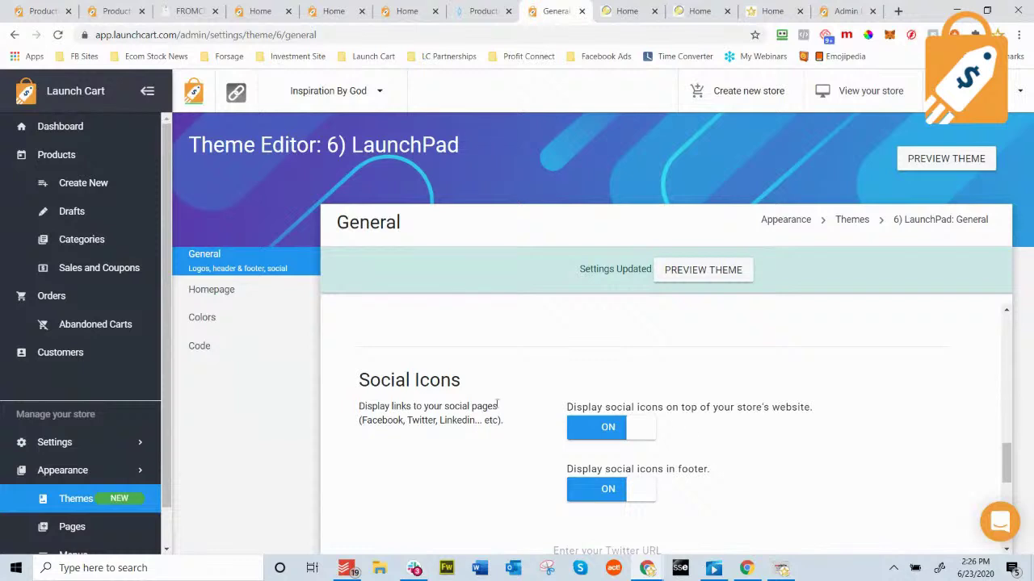
{"action": "scroll", "coordinate": [498, 404], "scroll_direction": "down", "scroll_amount": 3}
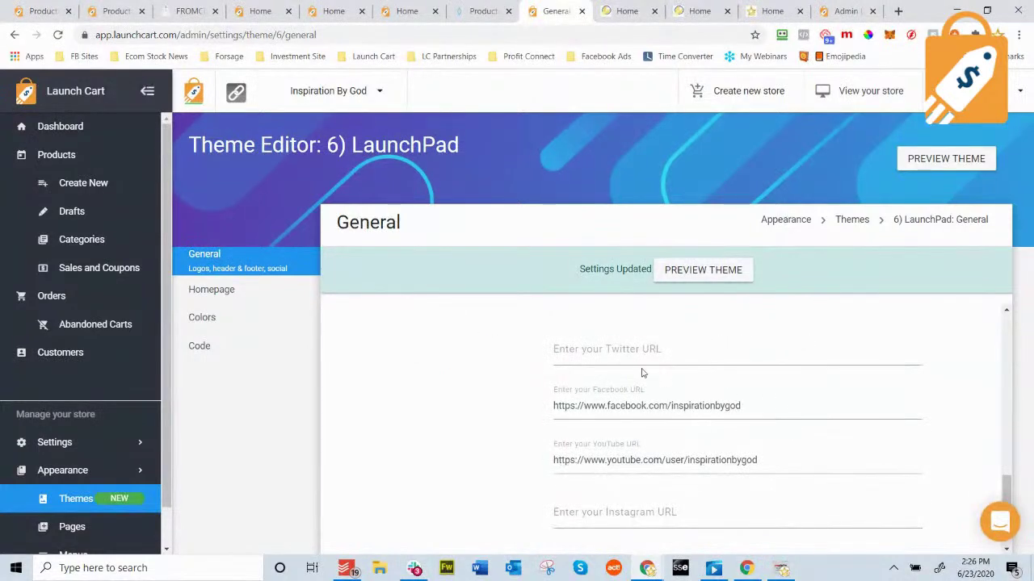
{"action": "left_click", "coordinate": [638, 408]}
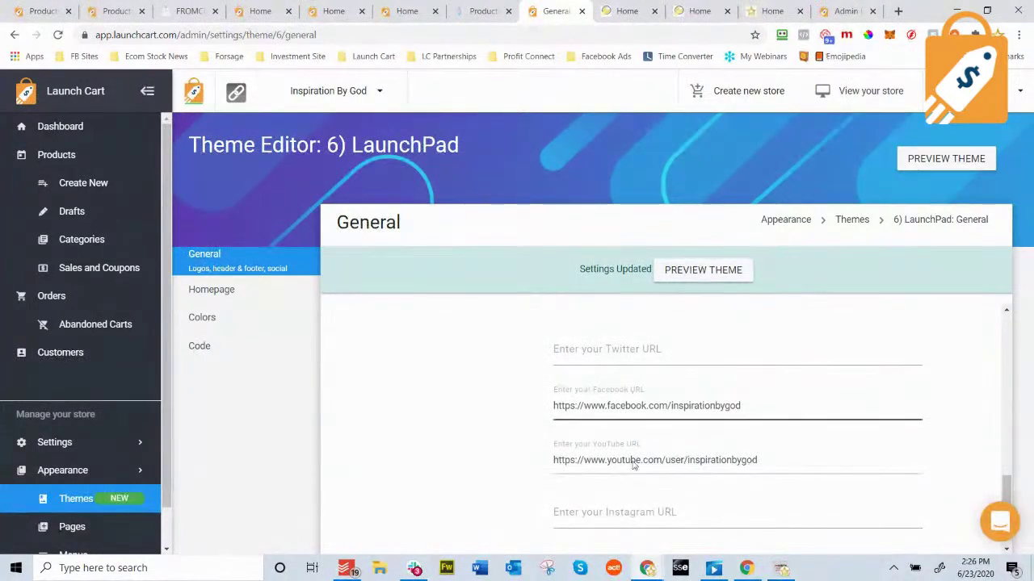
{"action": "scroll", "coordinate": [626, 462], "scroll_direction": "down", "scroll_amount": 3}
{"action": "left_click", "coordinate": [395, 508]}
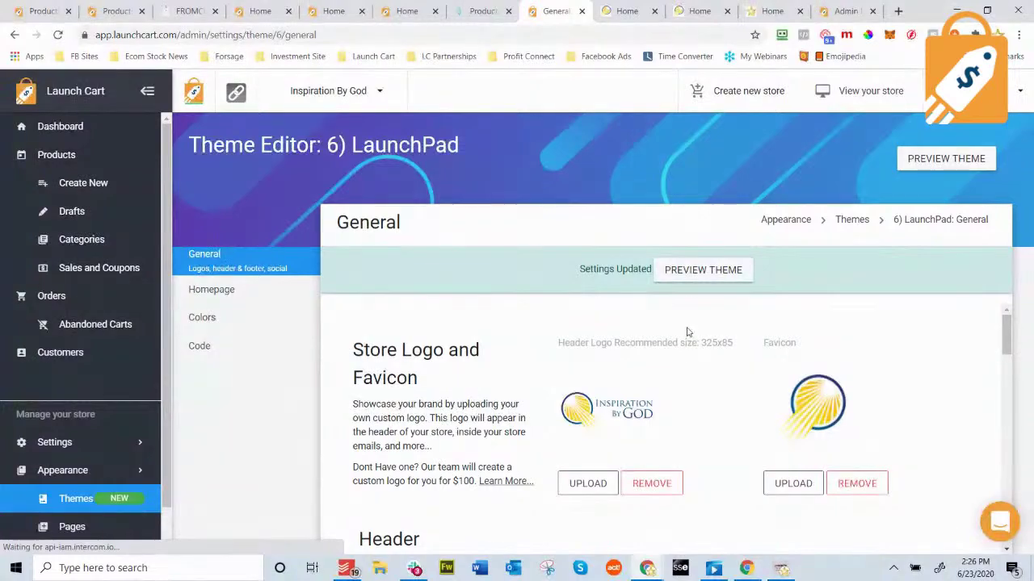
Step: Check the phone number and address in the storefront footer
{"action": "left_click", "coordinate": [620, 11]}
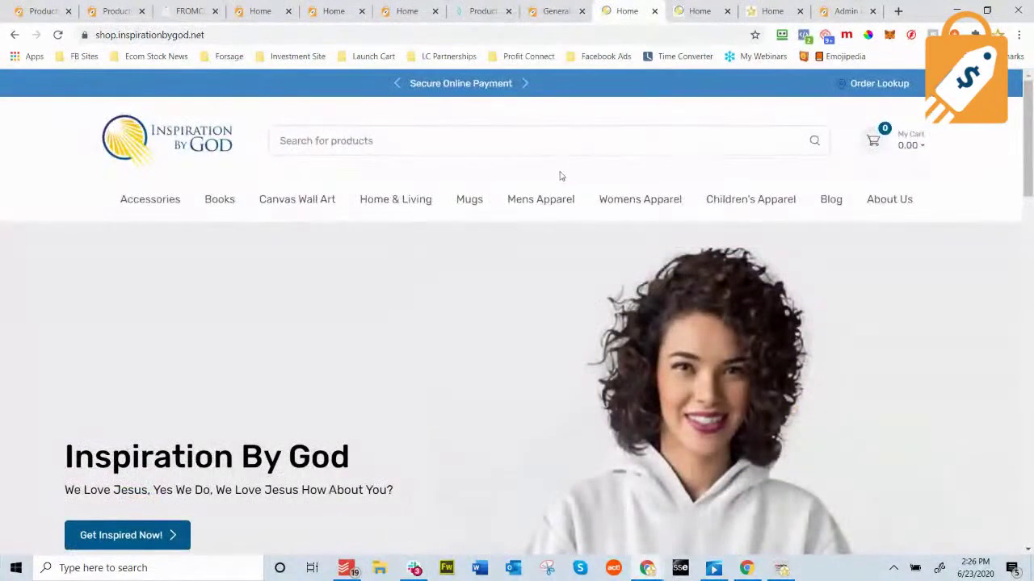
{"action": "scroll", "coordinate": [739, 278], "scroll_direction": "down", "scroll_amount": 15}
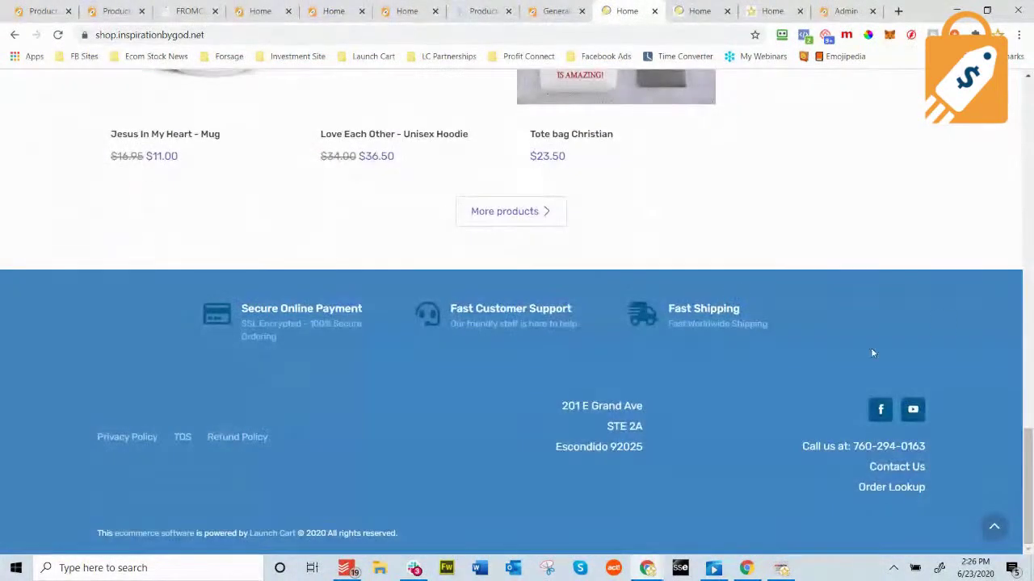
{"action": "left_click", "coordinate": [545, 11]}
Step: Open the Homepage settings and edit the existing slider item under Show Slider
{"action": "left_click", "coordinate": [226, 296]}
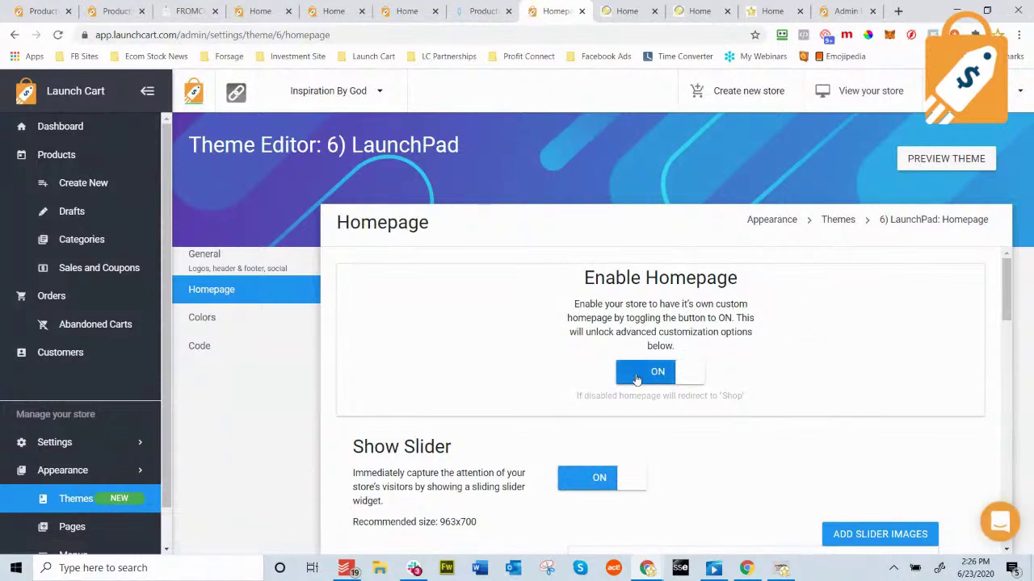
{"action": "scroll", "coordinate": [764, 365], "scroll_direction": "down", "scroll_amount": 1}
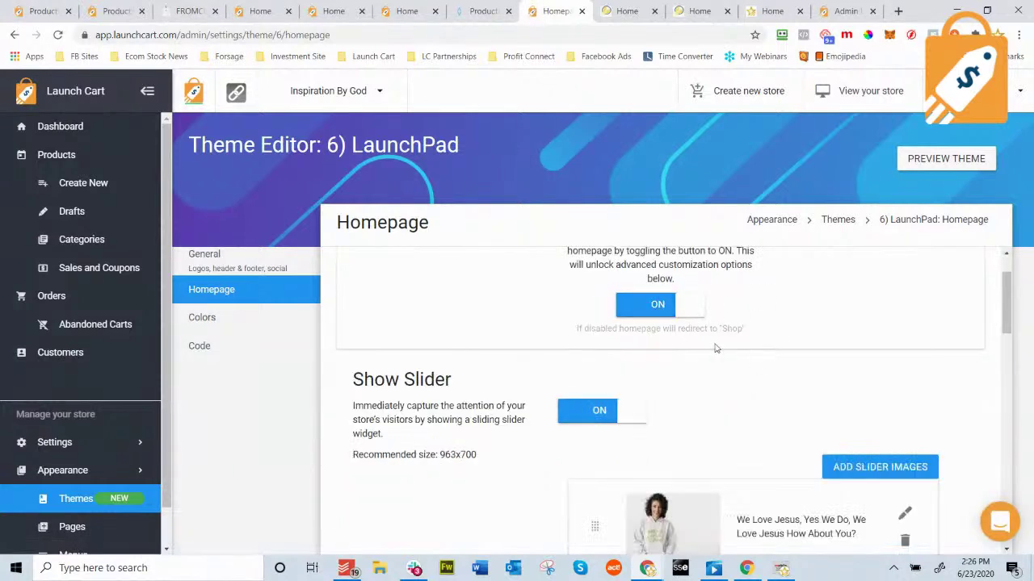
{"action": "scroll", "coordinate": [577, 330], "scroll_direction": "down", "scroll_amount": 2}
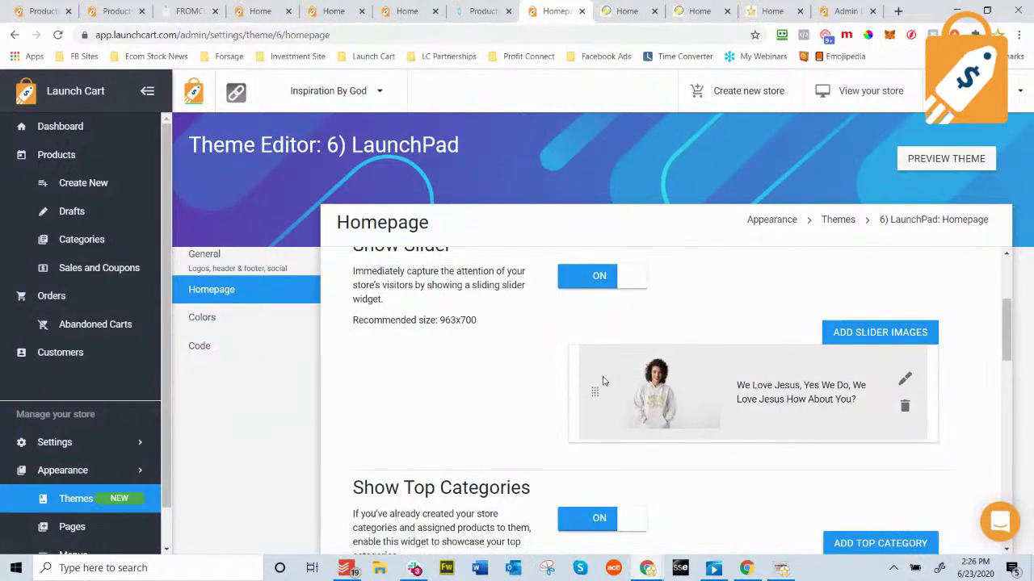
{"action": "left_click", "coordinate": [905, 380]}
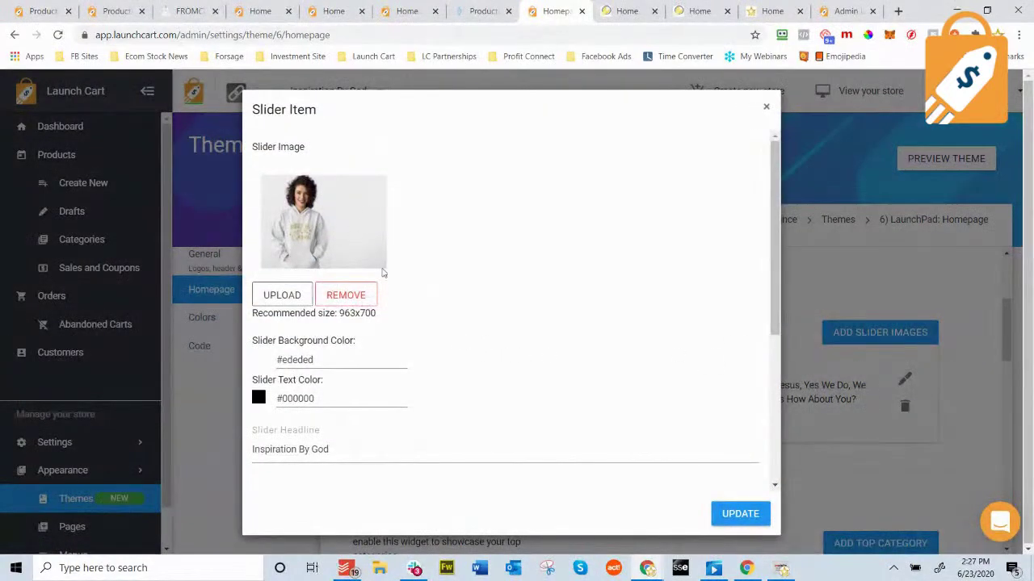
Step: Select the slide's sub-headline text, then close the Slider Item editor
{"action": "scroll", "coordinate": [448, 308], "scroll_direction": "down", "scroll_amount": 2}
{"action": "scroll", "coordinate": [444, 310], "scroll_direction": "down", "scroll_amount": 2}
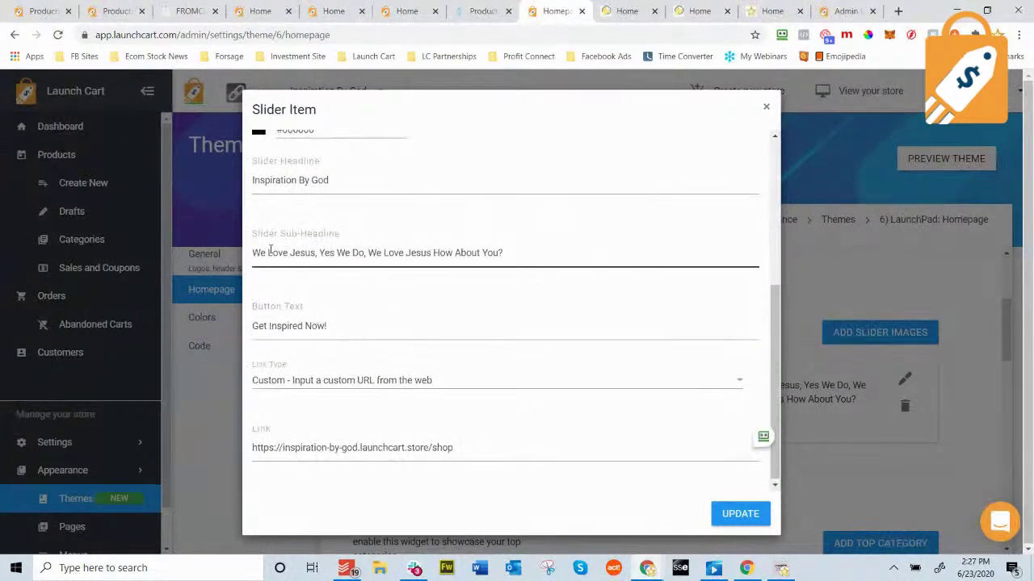
{"action": "left_click_drag", "start_coordinate": [269, 252], "coordinate": [621, 272]}
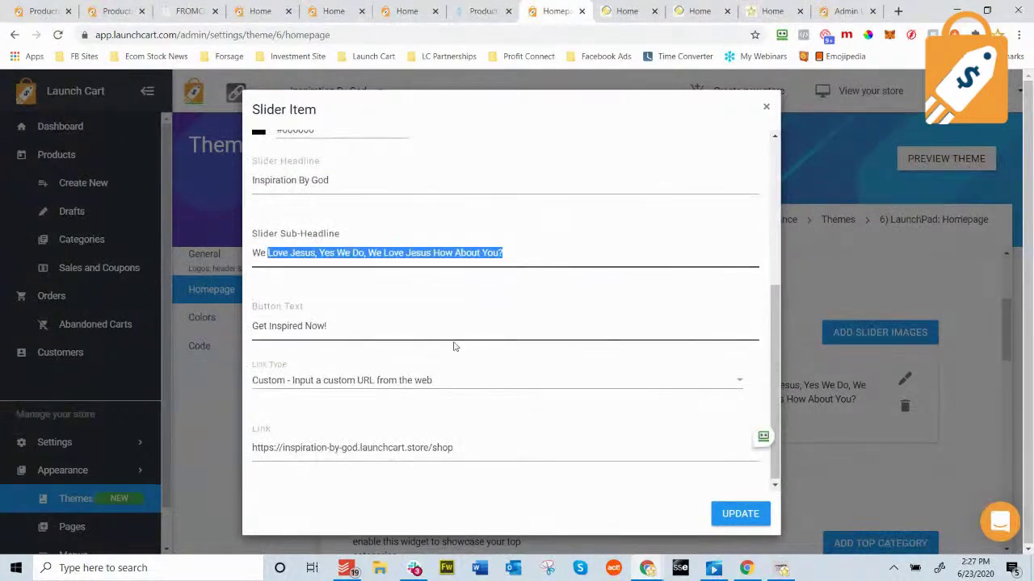
{"action": "scroll", "coordinate": [521, 388], "scroll_direction": "up", "scroll_amount": 1}
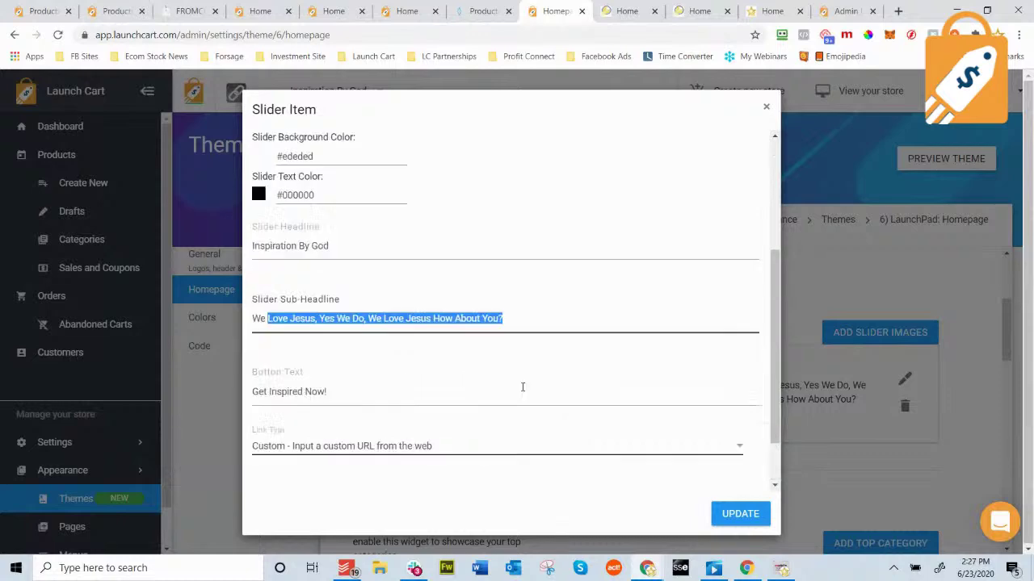
{"action": "scroll", "coordinate": [523, 387], "scroll_direction": "up", "scroll_amount": 3}
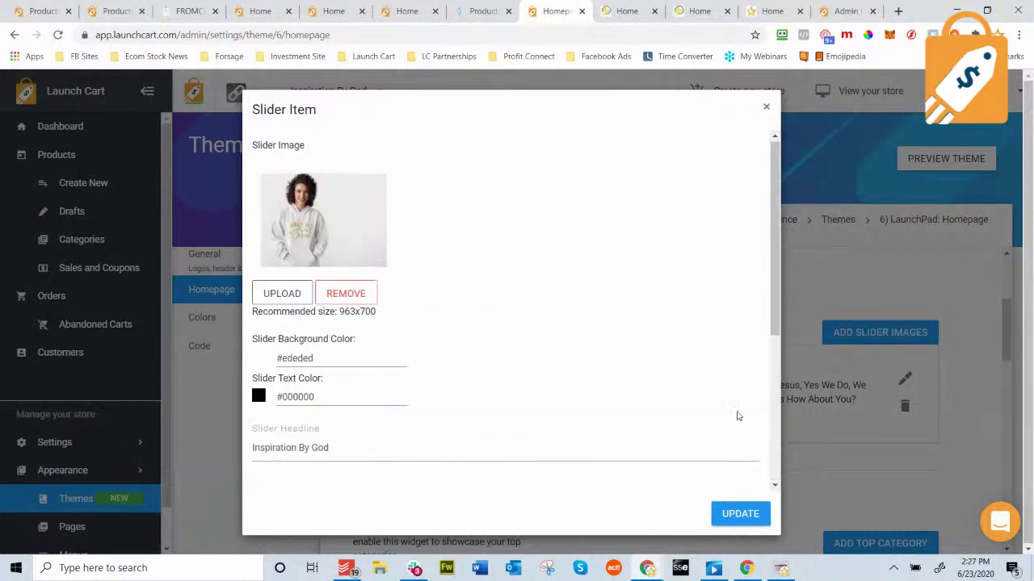
{"action": "left_click", "coordinate": [767, 108]}
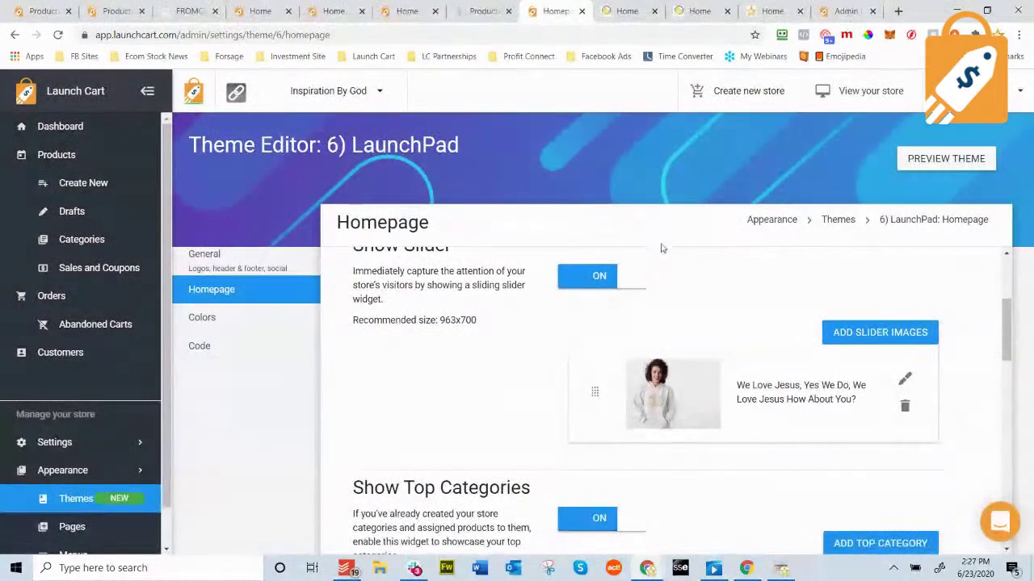
Step: Switch Show Top Categories off on the LaunchPad homepage, then go to the live storefront tab
{"action": "scroll", "coordinate": [488, 329], "scroll_direction": "down", "scroll_amount": 5}
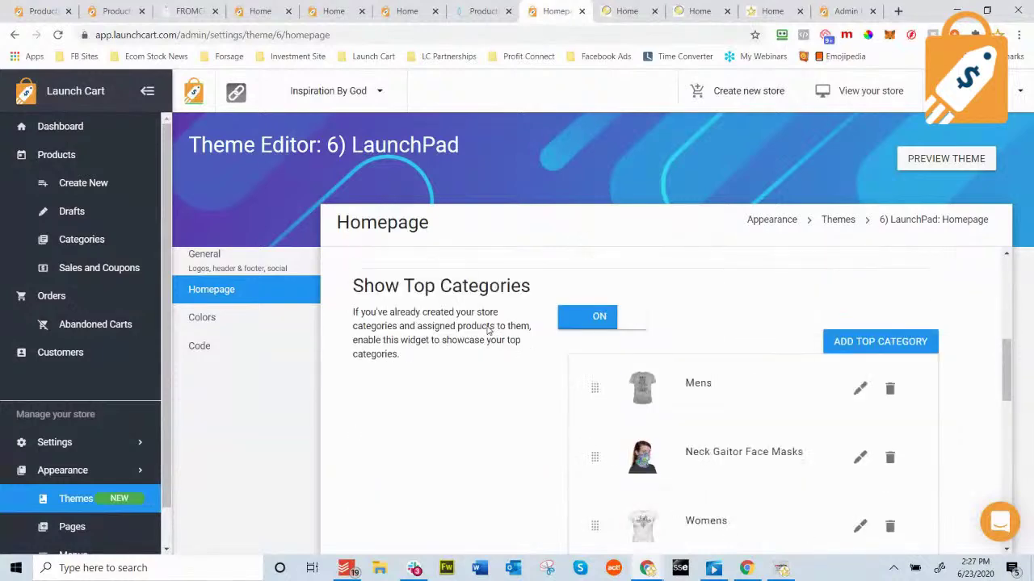
{"action": "scroll", "coordinate": [488, 330], "scroll_direction": "up", "scroll_amount": 1}
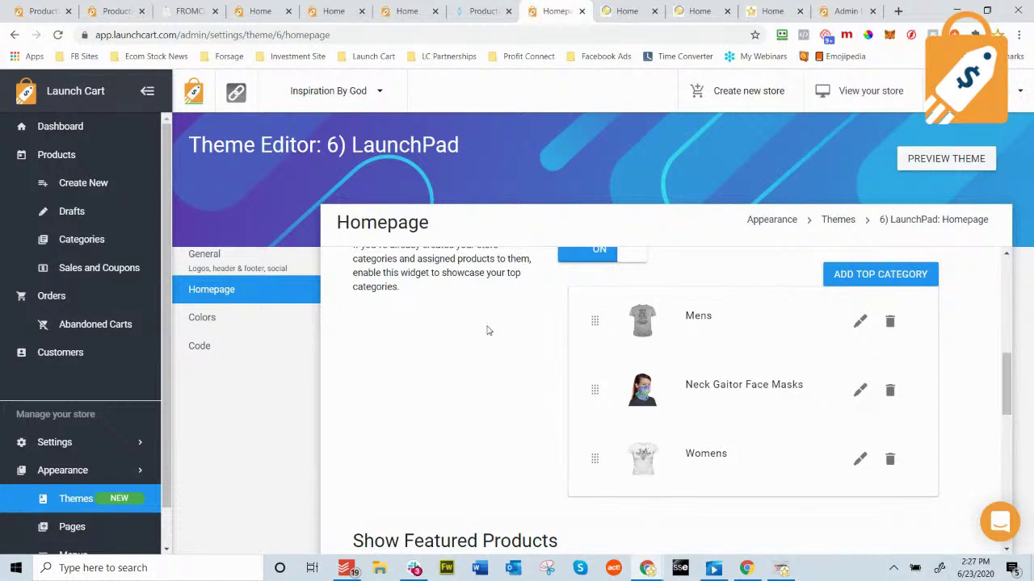
{"action": "scroll", "coordinate": [488, 331], "scroll_direction": "up", "scroll_amount": 2}
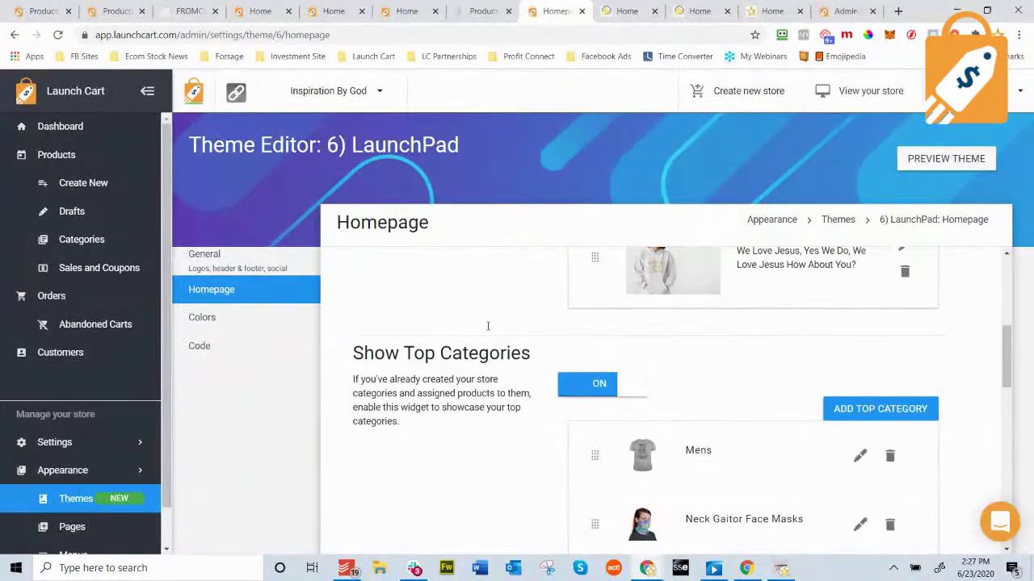
{"action": "scroll", "coordinate": [488, 327], "scroll_direction": "down", "scroll_amount": 1}
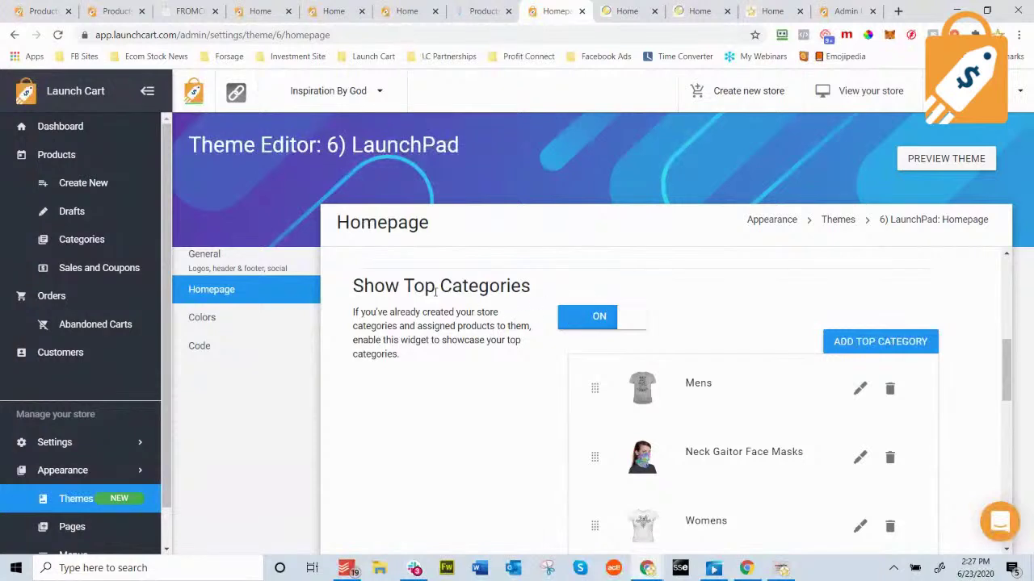
{"action": "left_click", "coordinate": [594, 321]}
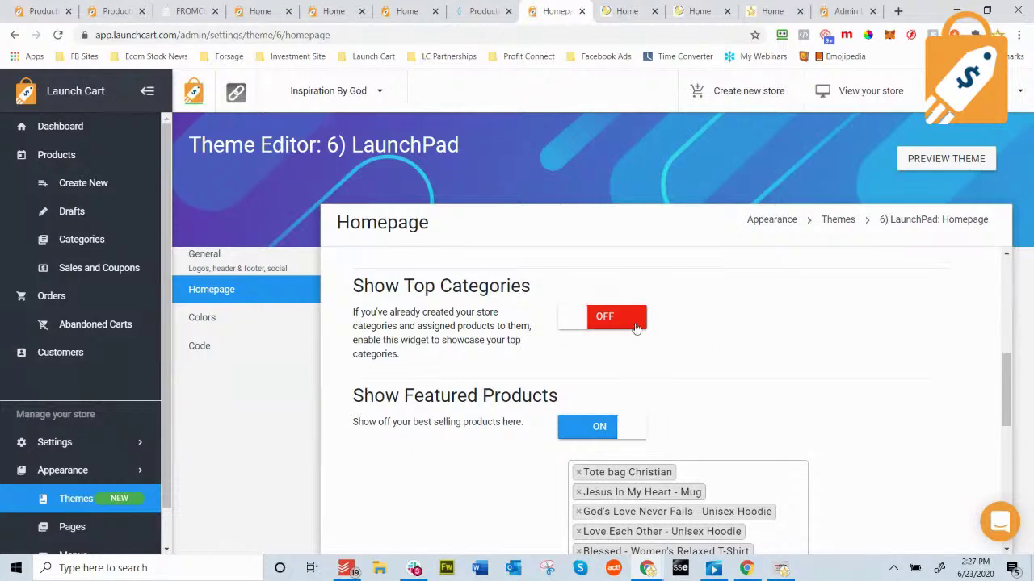
{"action": "left_click", "coordinate": [626, 15]}
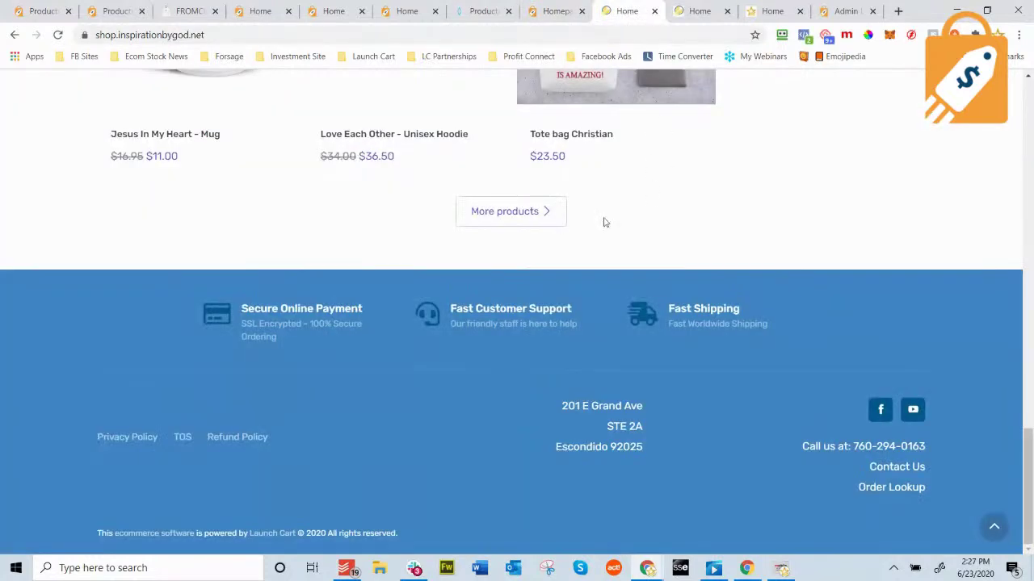
Step: Reload the storefront to check its rows, then toggle Show Top Categories back in the editor
{"action": "scroll", "coordinate": [605, 222], "scroll_direction": "up", "scroll_amount": 4}
{"action": "left_click", "coordinate": [58, 35]}
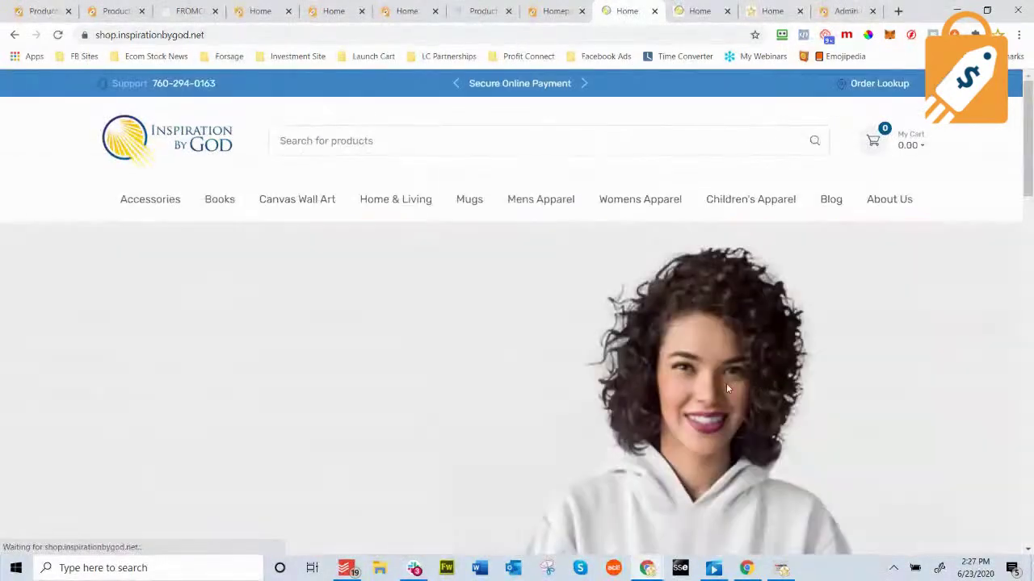
{"action": "scroll", "coordinate": [726, 389], "scroll_direction": "down", "scroll_amount": 10}
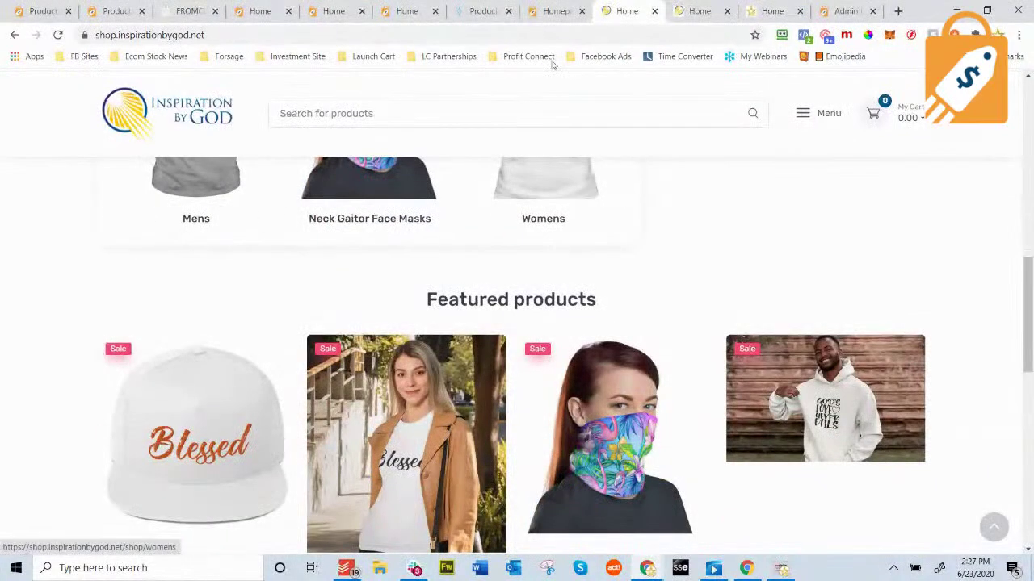
{"action": "left_click", "coordinate": [556, 12]}
{"action": "left_click", "coordinate": [645, 323]}
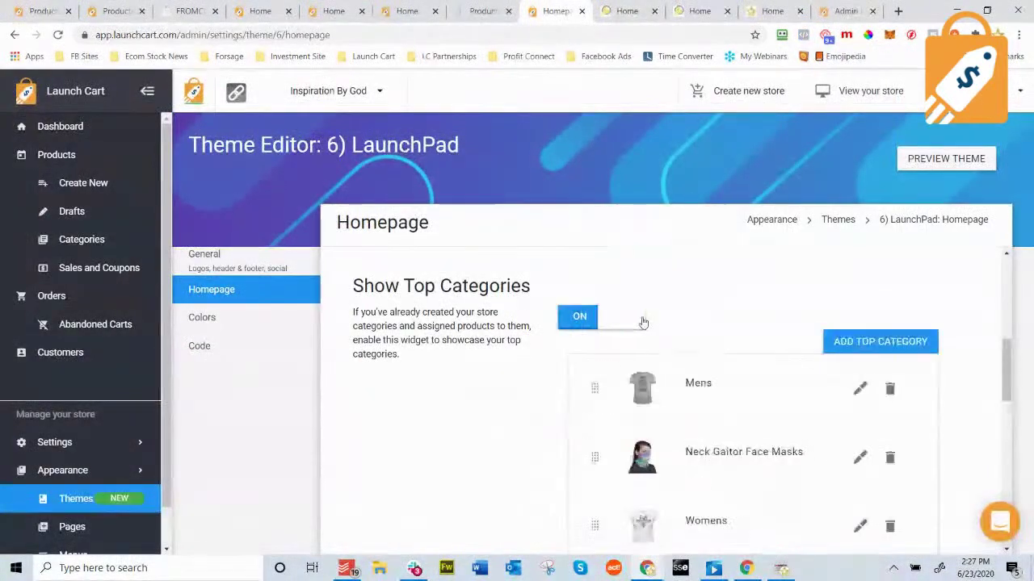
Step: Save the LaunchPad Homepage settings and view the reloaded storefront with its hoodie banner
{"action": "scroll", "coordinate": [673, 323], "scroll_direction": "down", "scroll_amount": 1}
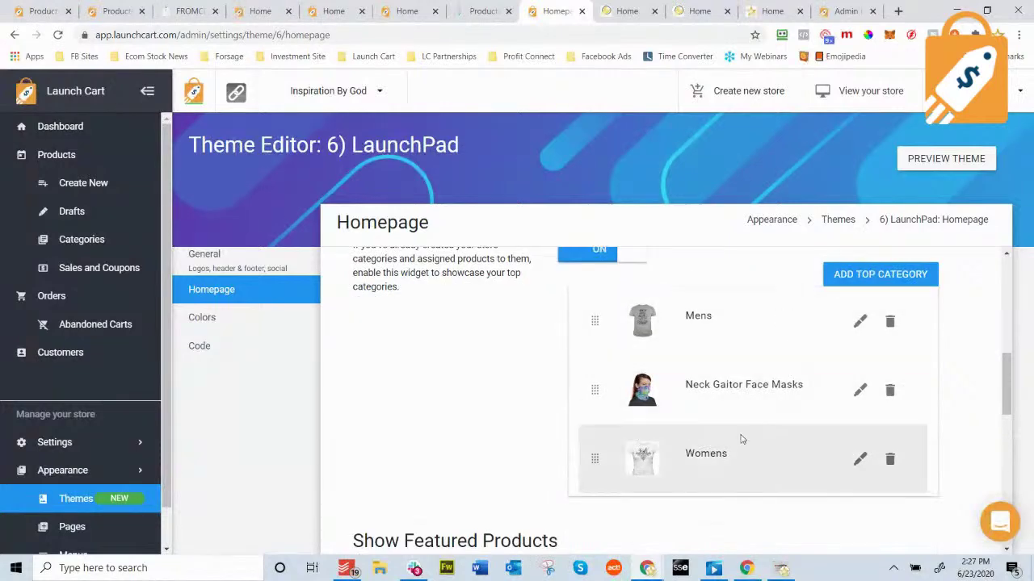
{"action": "scroll", "coordinate": [503, 296], "scroll_direction": "down", "scroll_amount": 10}
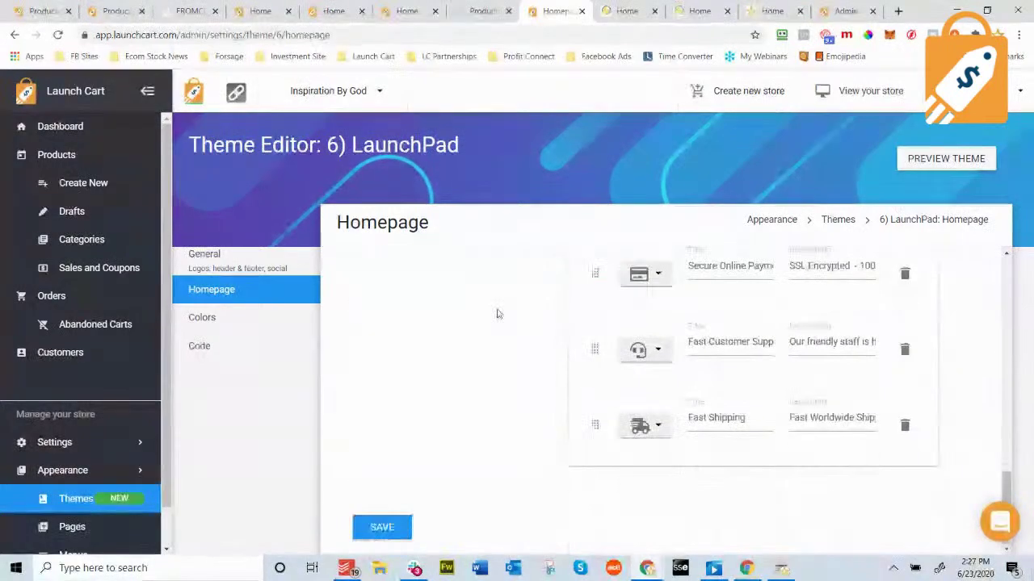
{"action": "left_click", "coordinate": [382, 529]}
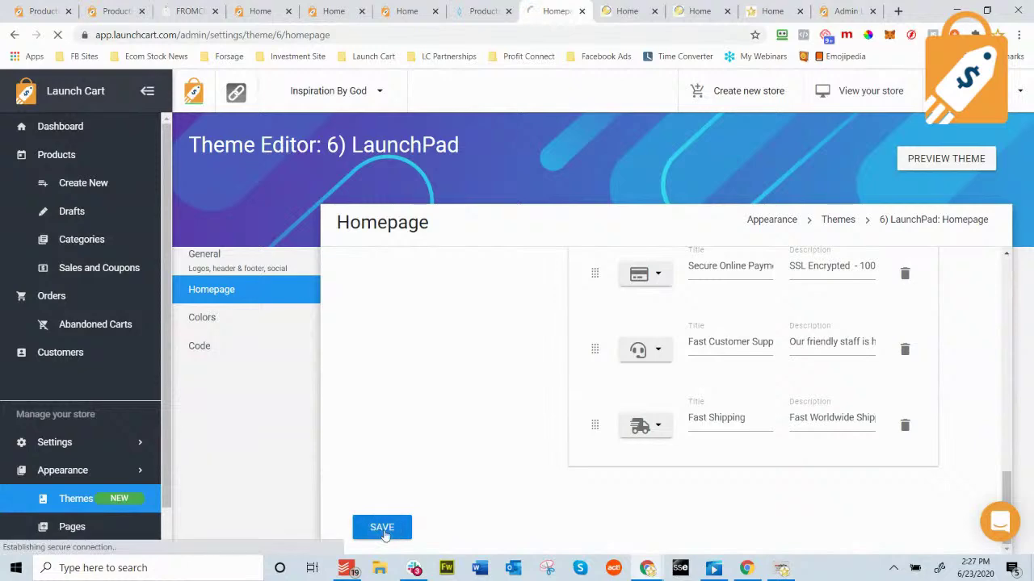
{"action": "left_click", "coordinate": [628, 12]}
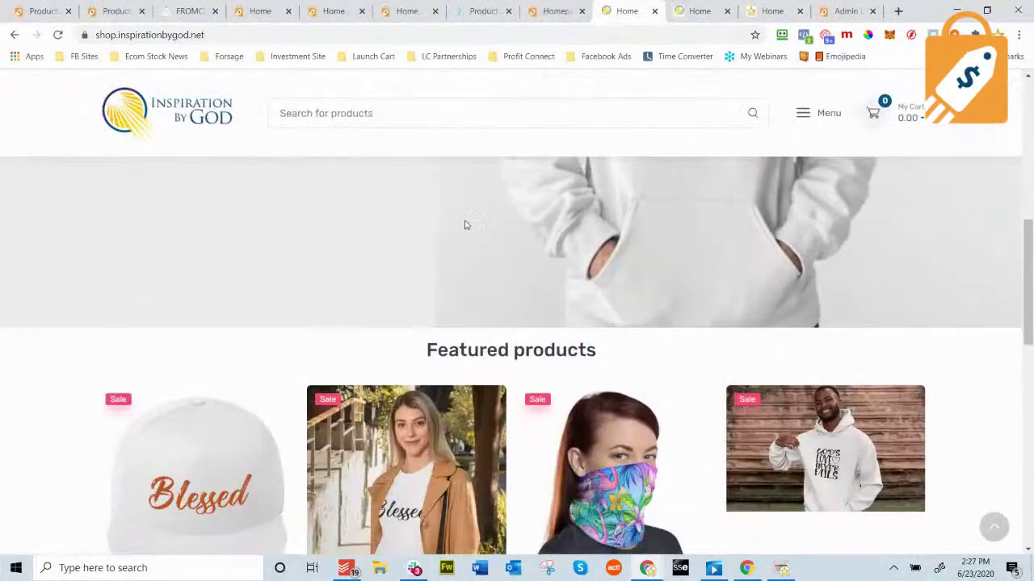
Step: Check that the live homepage goes straight from the banner to Featured products
{"action": "scroll", "coordinate": [488, 380], "scroll_direction": "down", "scroll_amount": 1}
{"action": "scroll", "coordinate": [477, 331], "scroll_direction": "down", "scroll_amount": 1}
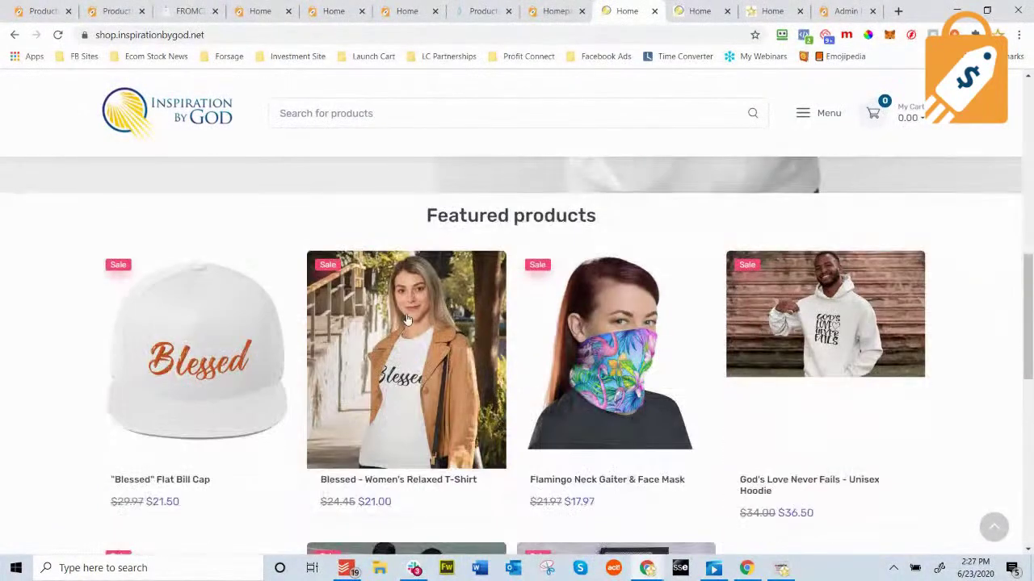
{"action": "scroll", "coordinate": [549, 337], "scroll_direction": "down", "scroll_amount": 3}
{"action": "scroll", "coordinate": [548, 338], "scroll_direction": "down", "scroll_amount": 4}
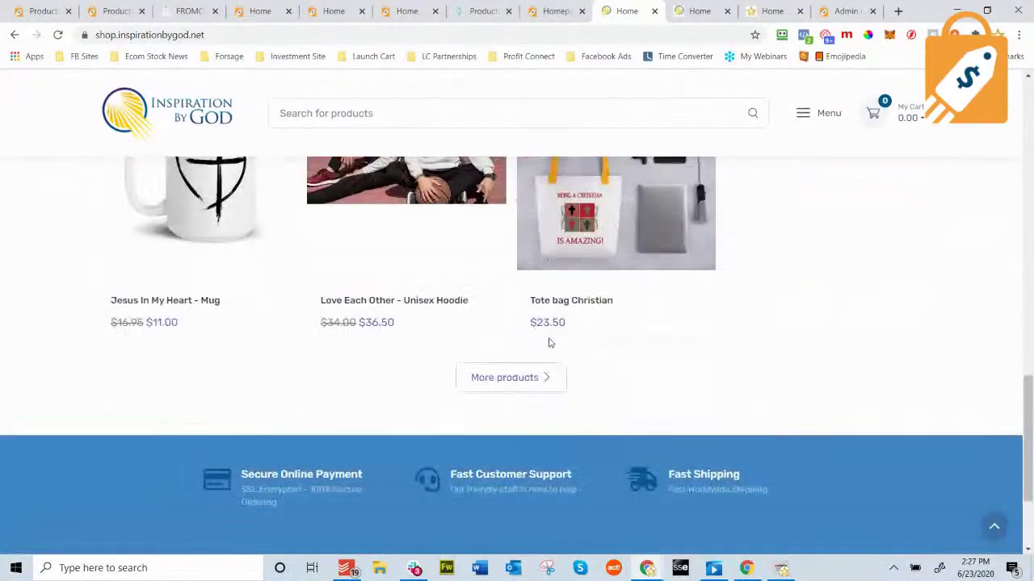
{"action": "scroll", "coordinate": [547, 339], "scroll_direction": "up", "scroll_amount": 15}
{"action": "left_click", "coordinate": [554, 10]}
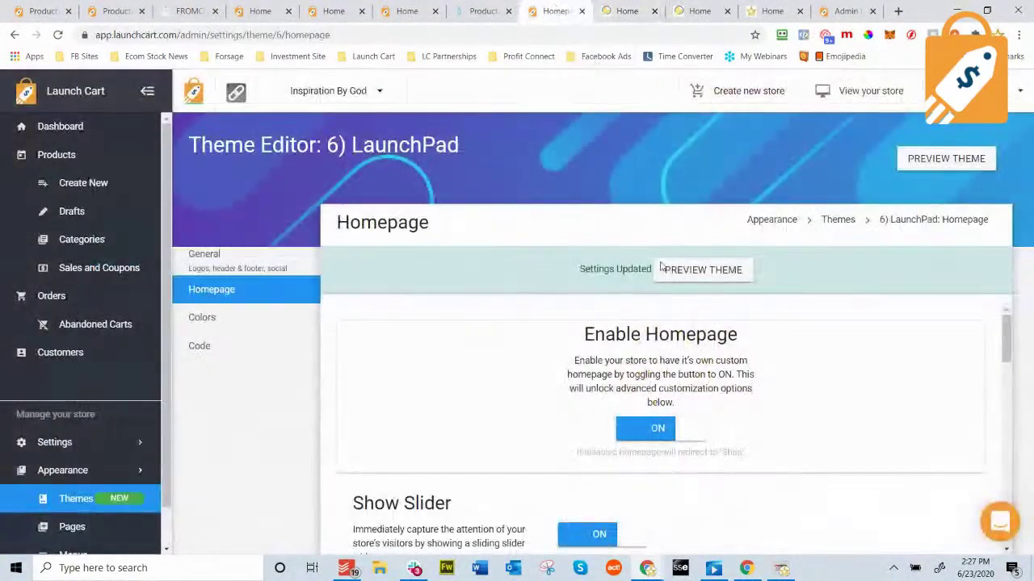
Step: Re-enable Top Categories, test-drag Womens and Neck Gaitor Face Masks, then edit Neck Gaitor Face Masks
{"action": "scroll", "coordinate": [561, 388], "scroll_direction": "down", "scroll_amount": 5}
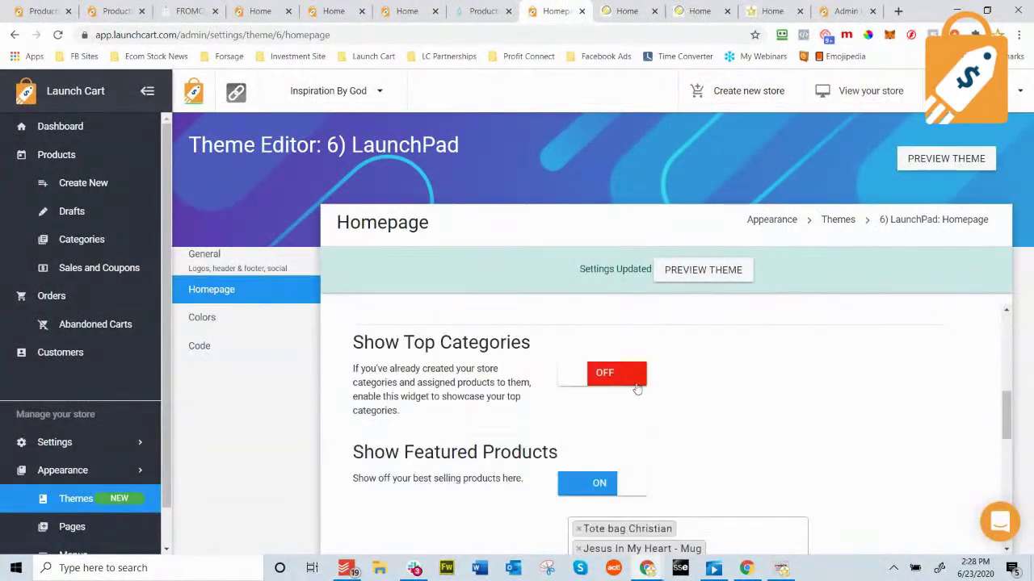
{"action": "left_click", "coordinate": [638, 385]}
{"action": "scroll", "coordinate": [775, 388], "scroll_direction": "down", "scroll_amount": 2}
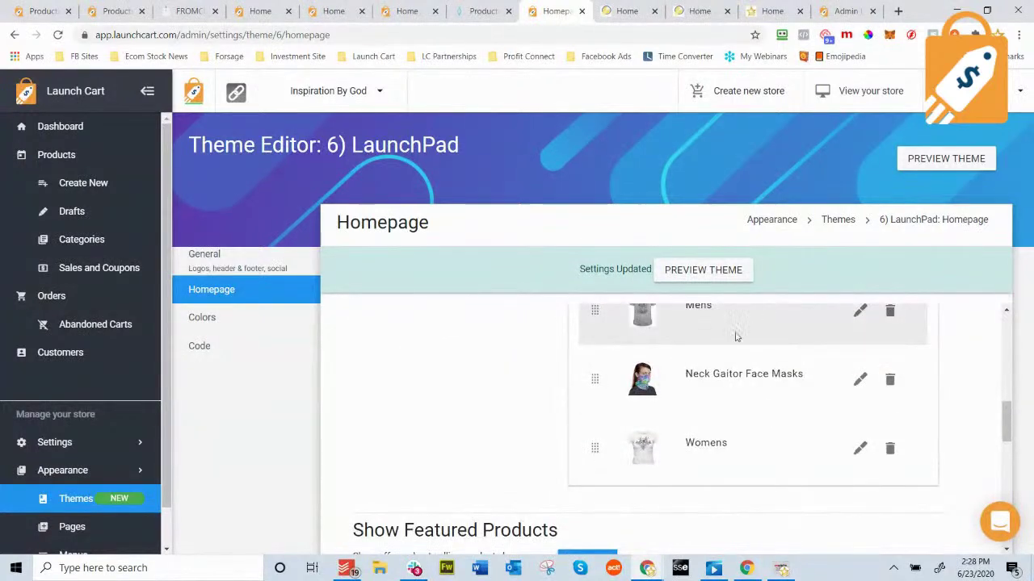
{"action": "left_click_drag", "start_coordinate": [594, 455], "coordinate": [605, 417]}
{"action": "left_click_drag", "start_coordinate": [595, 452], "coordinate": [606, 370]}
{"action": "left_click_drag", "start_coordinate": [602, 450], "coordinate": [600, 370]}
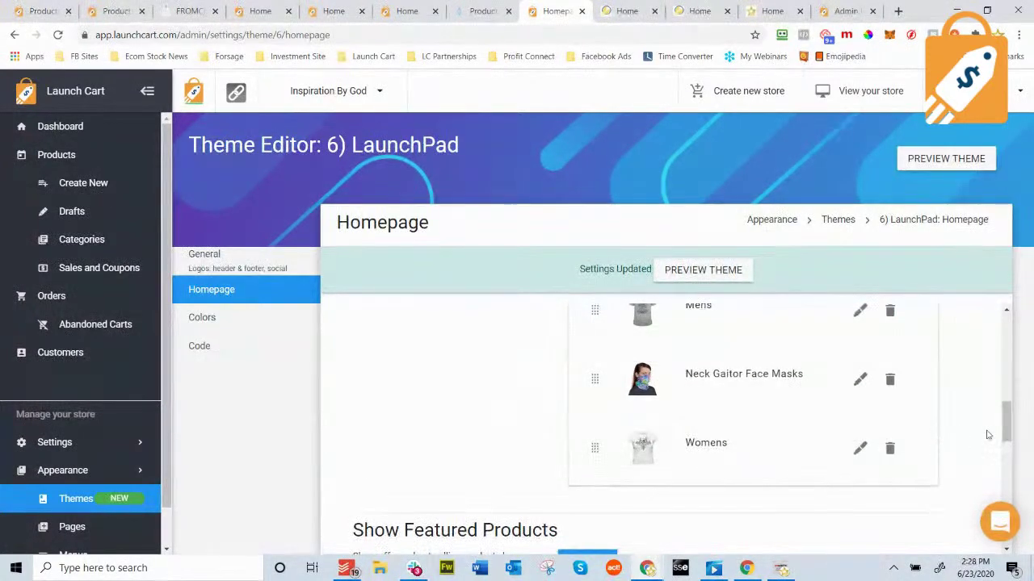
{"action": "left_click", "coordinate": [861, 382]}
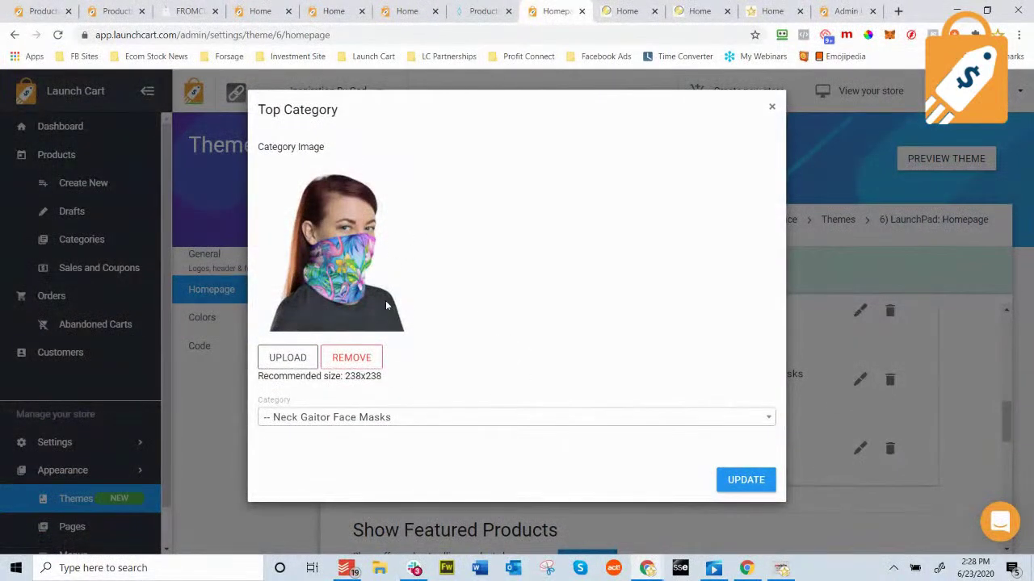
Step: Reselect Neck Gaitor Face Masks as the category and close the Top Category editor unchanged
{"action": "left_click", "coordinate": [759, 420]}
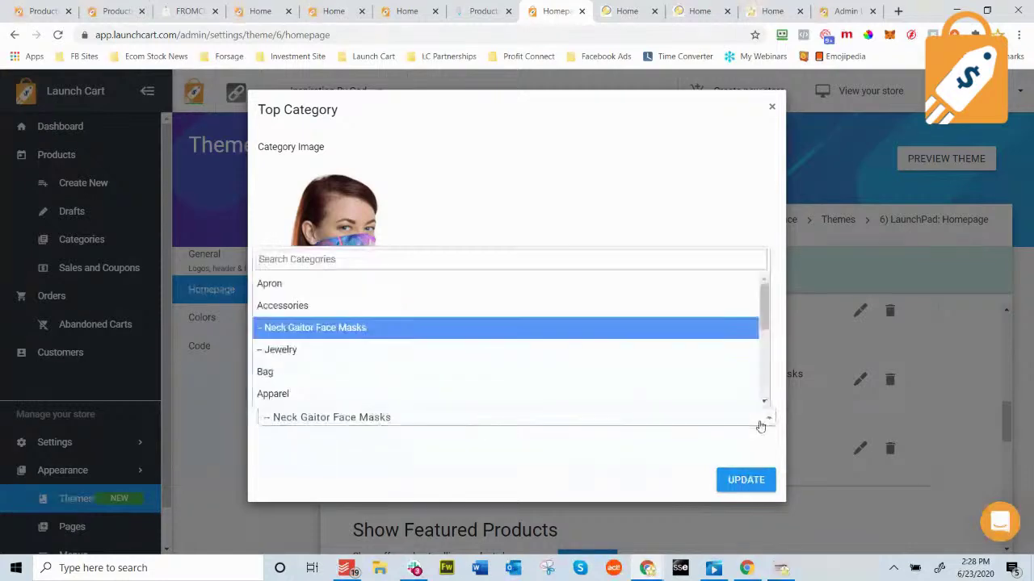
{"action": "left_click", "coordinate": [362, 326]}
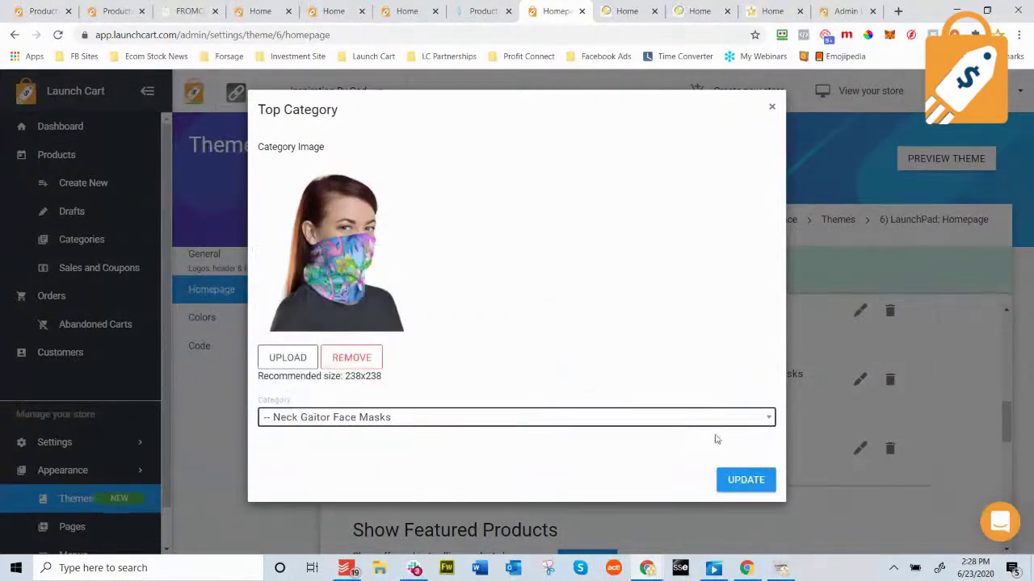
{"action": "left_click", "coordinate": [773, 109]}
{"action": "scroll", "coordinate": [484, 364], "scroll_direction": "down", "scroll_amount": 3}
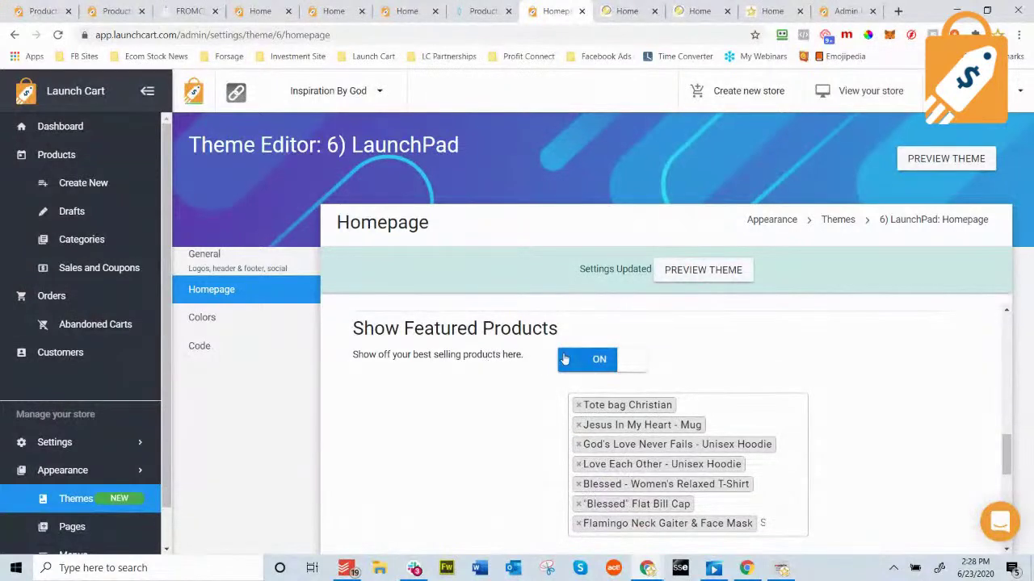
Step: Open the Featured Products list and dismiss the product suggestions without changes
{"action": "scroll", "coordinate": [565, 403], "scroll_direction": "down", "scroll_amount": 1}
{"action": "left_click", "coordinate": [765, 434]}
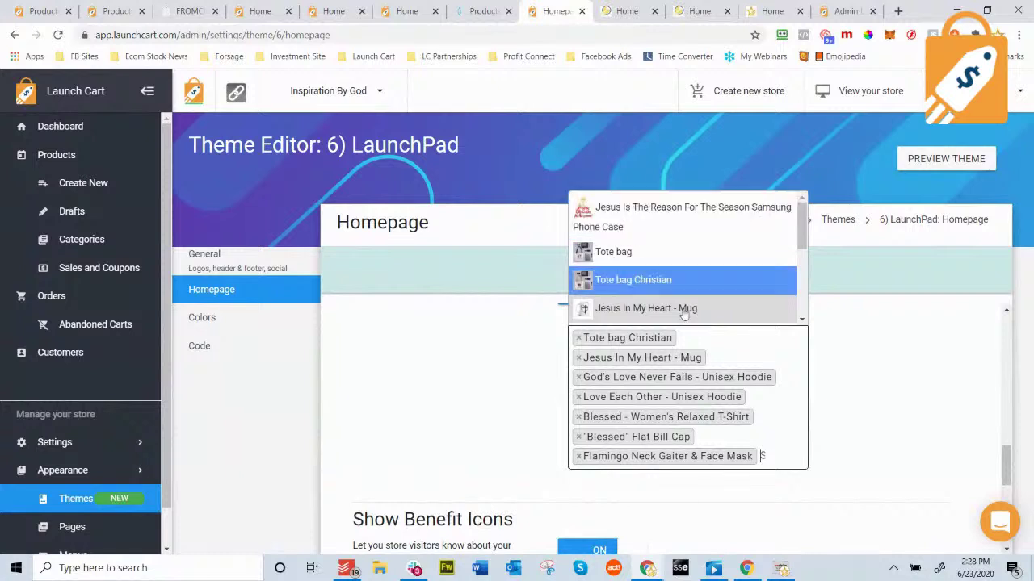
{"action": "left_click", "coordinate": [488, 416]}
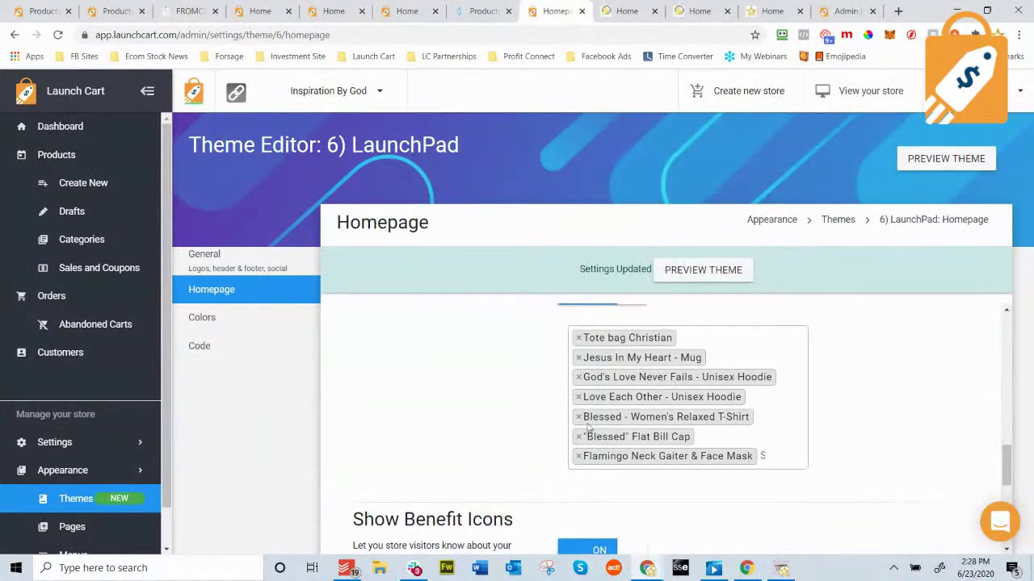
Step: Toggle the benefit icons section off and back on
{"action": "scroll", "coordinate": [602, 421], "scroll_direction": "down", "scroll_amount": 1}
{"action": "scroll", "coordinate": [681, 355], "scroll_direction": "up", "scroll_amount": 1}
{"action": "scroll", "coordinate": [496, 396], "scroll_direction": "down", "scroll_amount": 3}
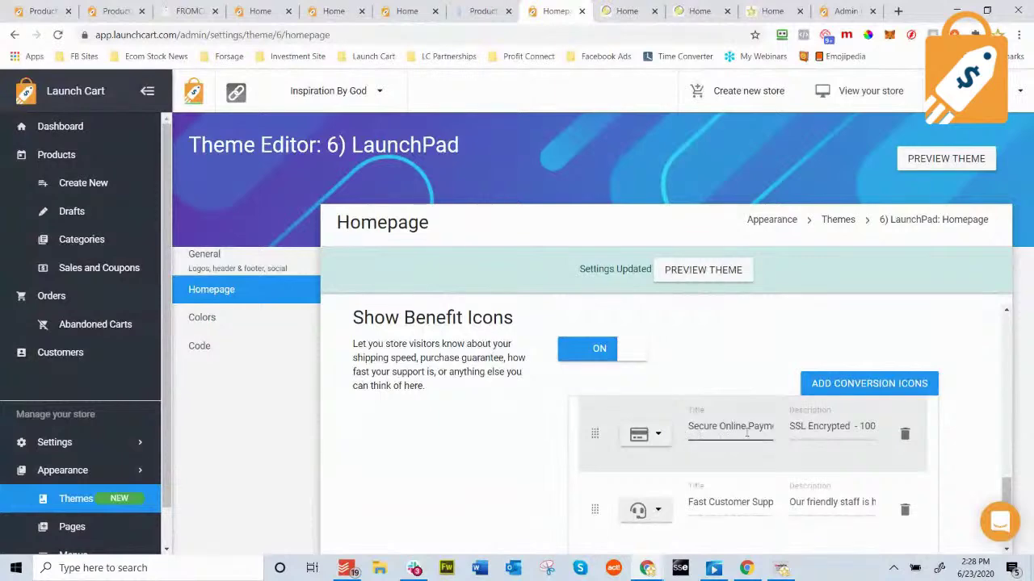
{"action": "scroll", "coordinate": [730, 457], "scroll_direction": "down", "scroll_amount": 1}
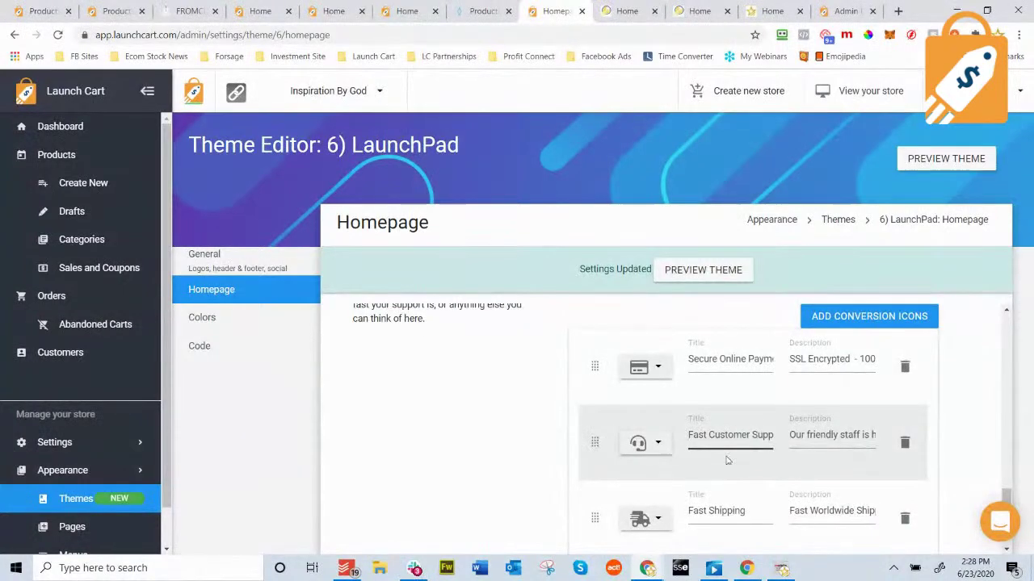
{"action": "scroll", "coordinate": [693, 489], "scroll_direction": "up", "scroll_amount": 2}
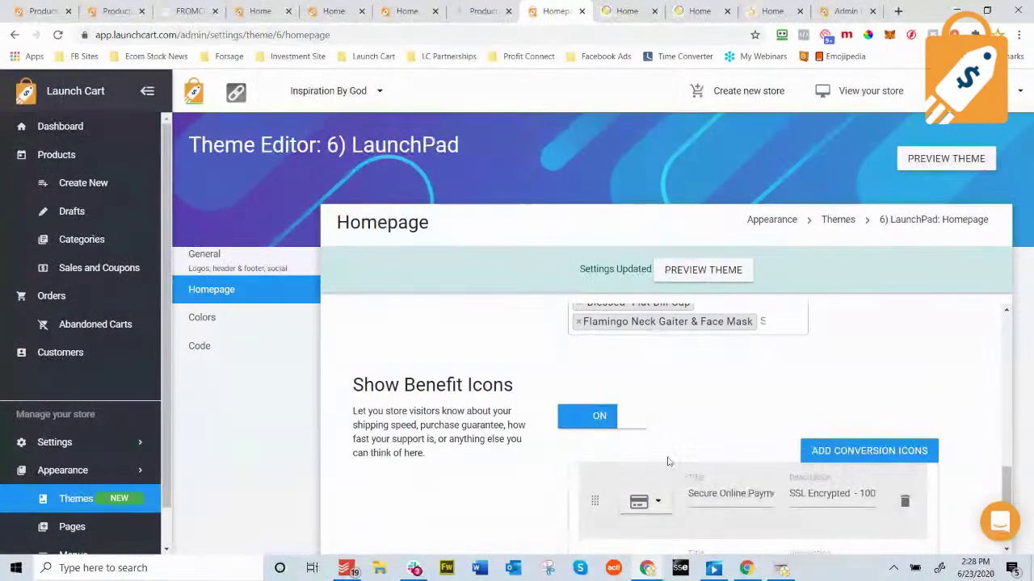
{"action": "left_click", "coordinate": [597, 418]}
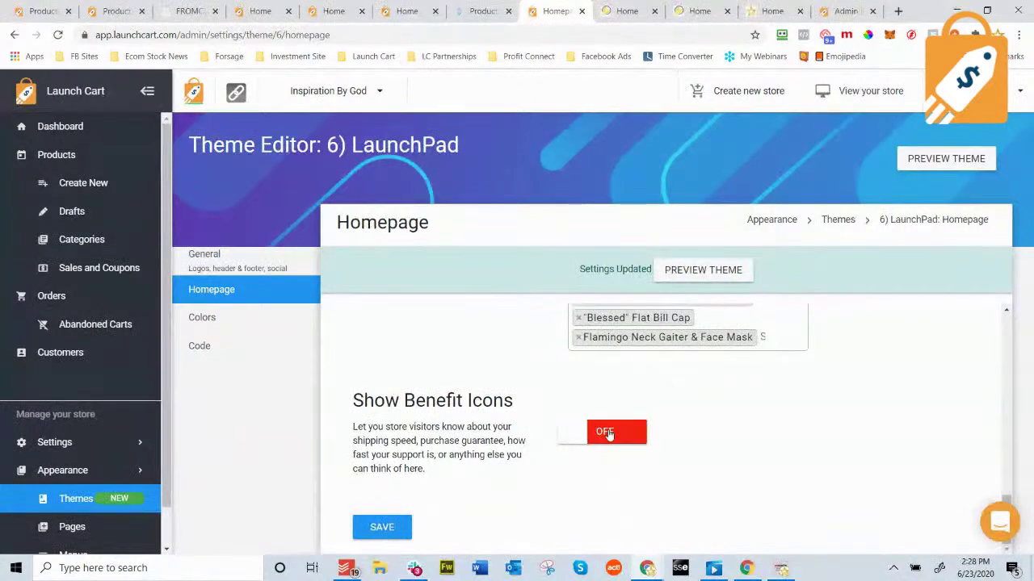
{"action": "left_click", "coordinate": [605, 432]}
Step: Save the homepage feature settings and go to the theme's Colors settings
{"action": "scroll", "coordinate": [753, 481], "scroll_direction": "down", "scroll_amount": 3}
{"action": "scroll", "coordinate": [753, 481], "scroll_direction": "down", "scroll_amount": 1}
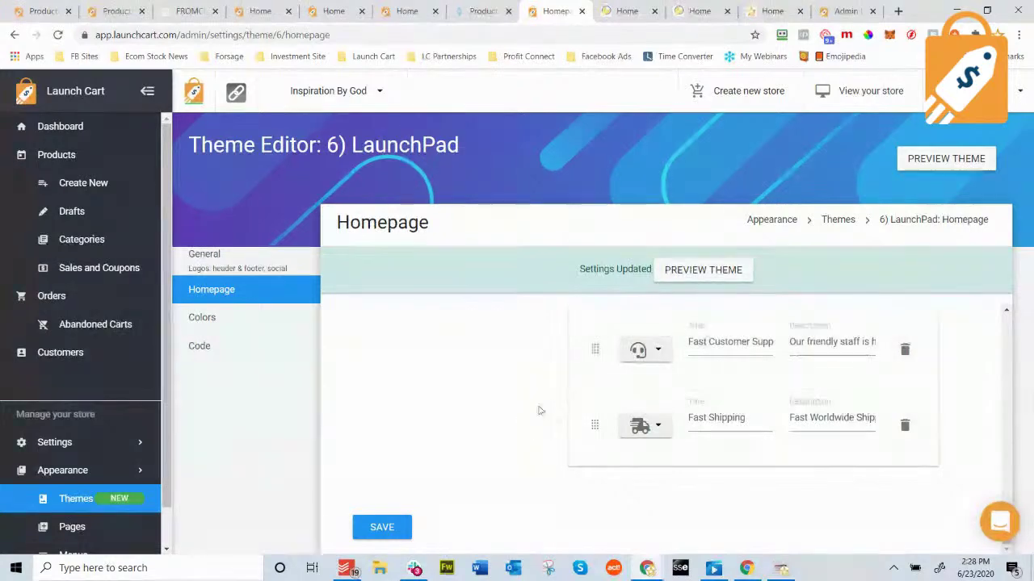
{"action": "left_click", "coordinate": [394, 520]}
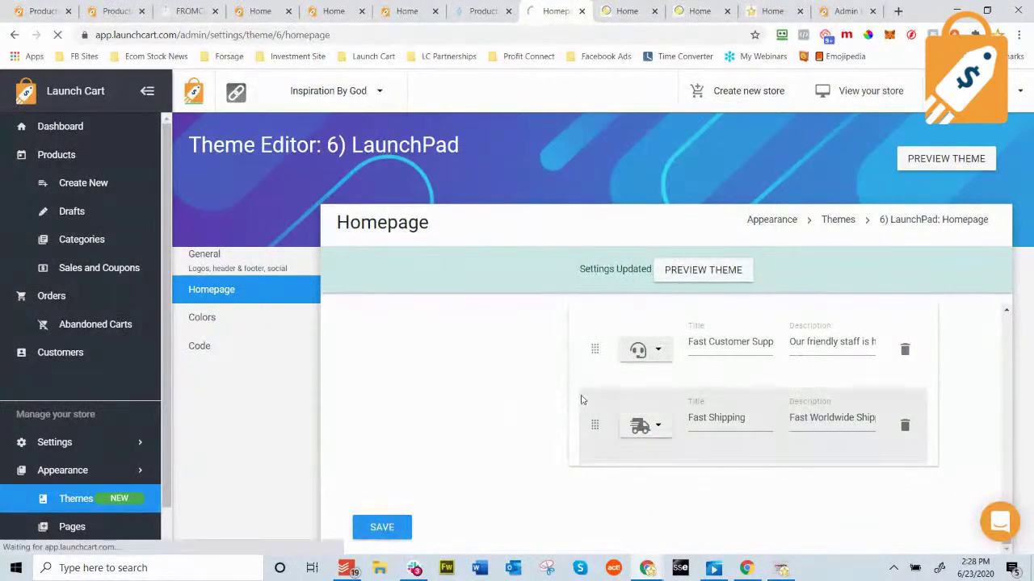
{"action": "left_click", "coordinate": [233, 324]}
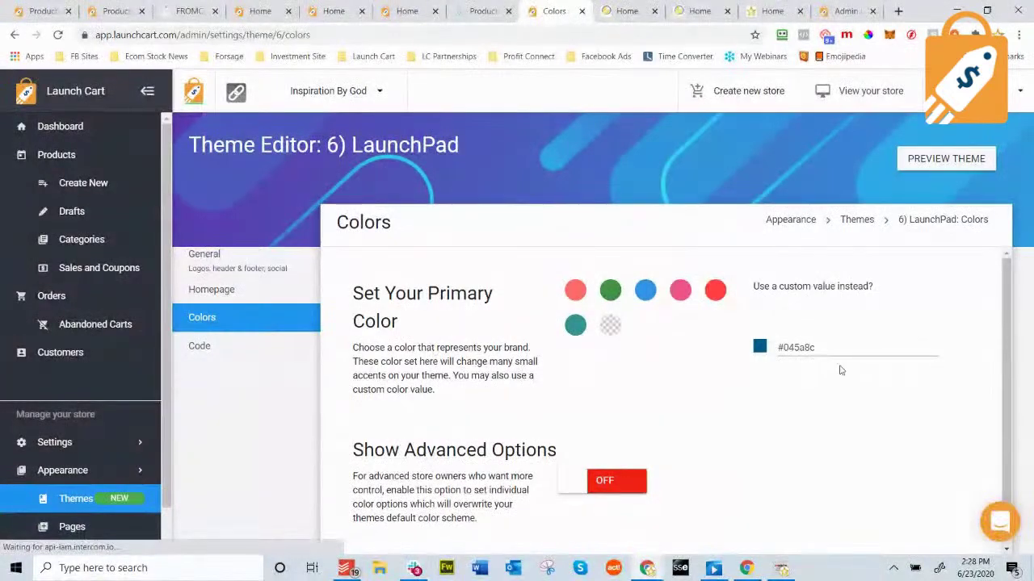
Step: Turn on Show Advanced Options, leaving the primary colour unchanged
{"action": "left_click", "coordinate": [831, 348]}
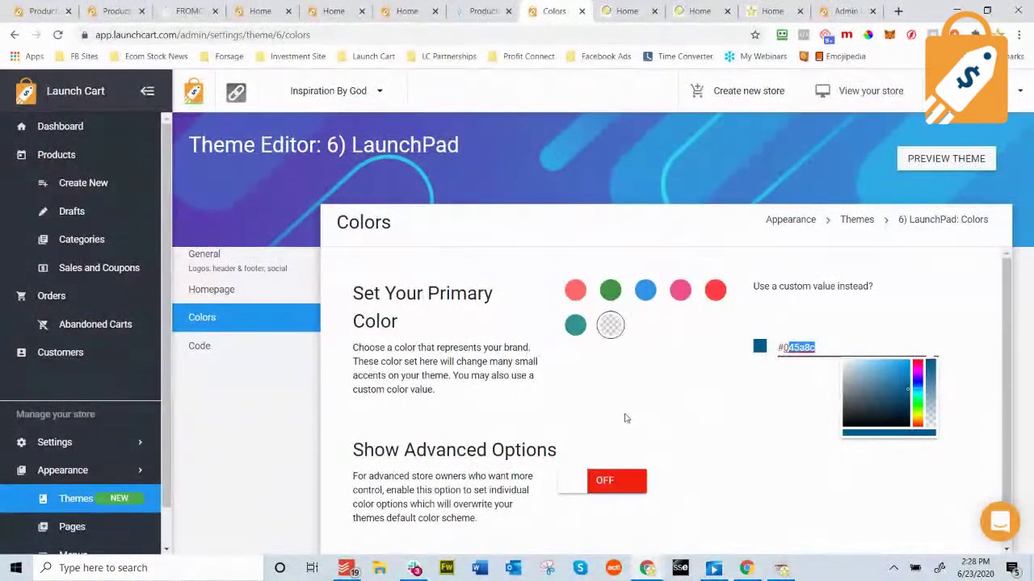
{"action": "left_click", "coordinate": [477, 377]}
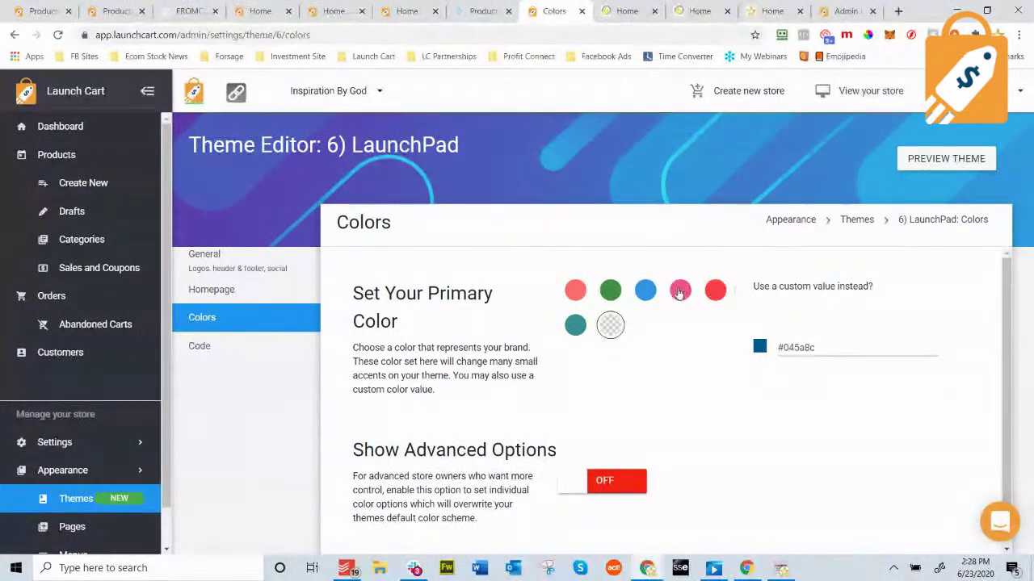
{"action": "scroll", "coordinate": [426, 370], "scroll_direction": "down", "scroll_amount": 1}
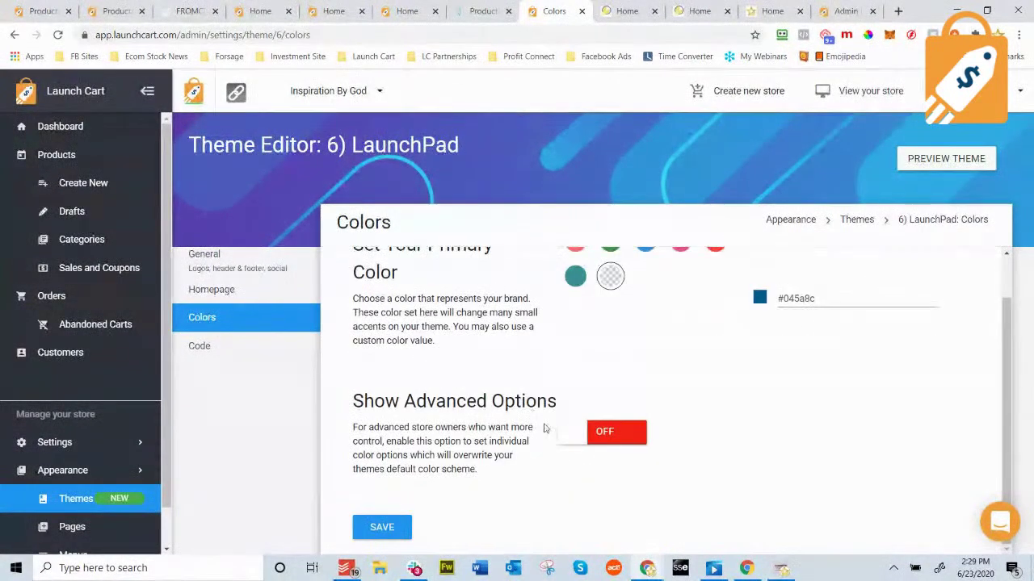
{"action": "left_click", "coordinate": [602, 432]}
{"action": "scroll", "coordinate": [465, 410], "scroll_direction": "down", "scroll_amount": 3}
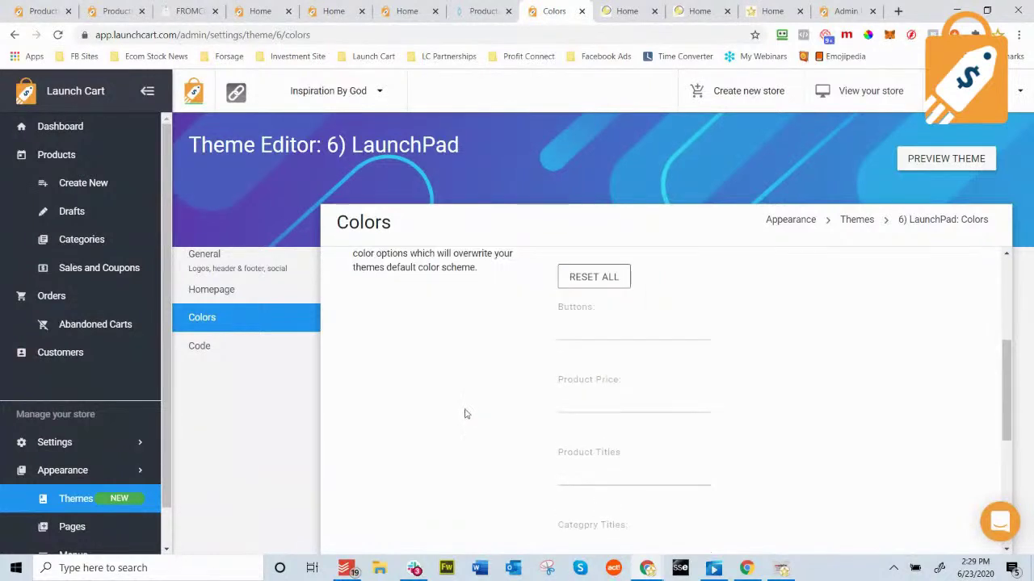
Step: Inspect the colour pickers for Buttons, Product Price, Product Titles, Category Titles, Add To Cart, Checkout and Complete Purchase
{"action": "left_click", "coordinate": [602, 327]}
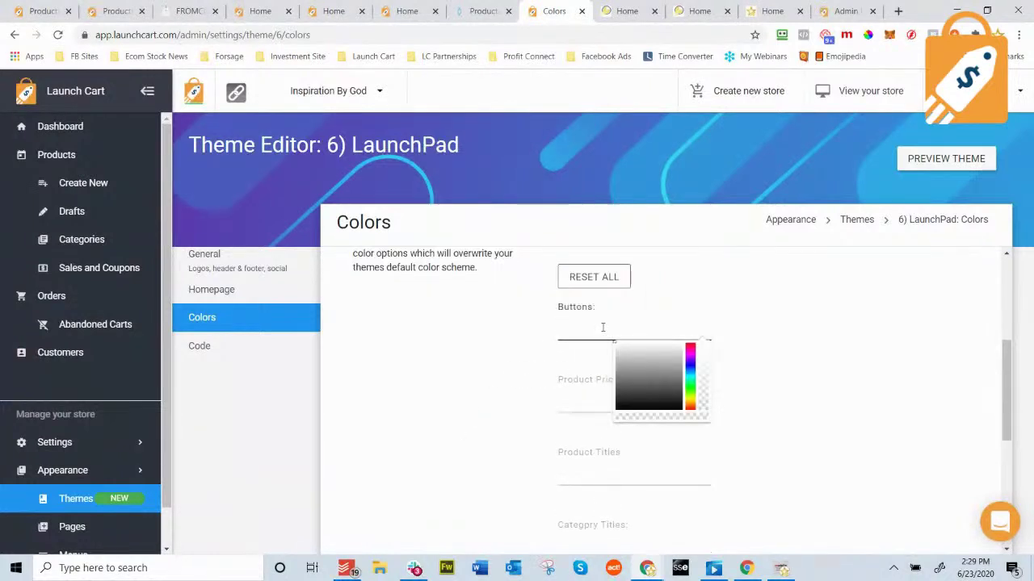
{"action": "left_click", "coordinate": [581, 399]}
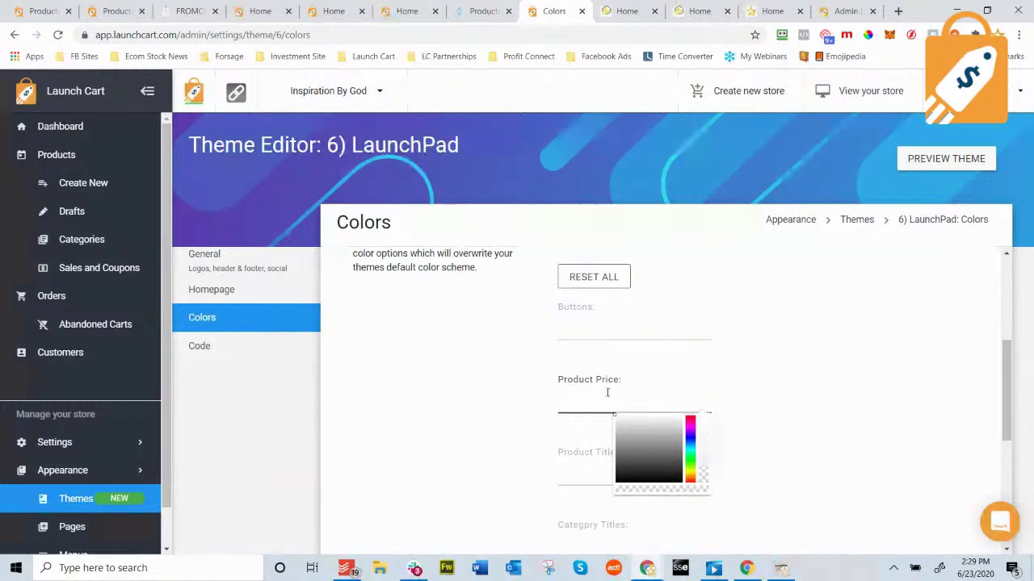
{"action": "scroll", "coordinate": [525, 399], "scroll_direction": "down", "scroll_amount": 1}
{"action": "left_click", "coordinate": [577, 405]}
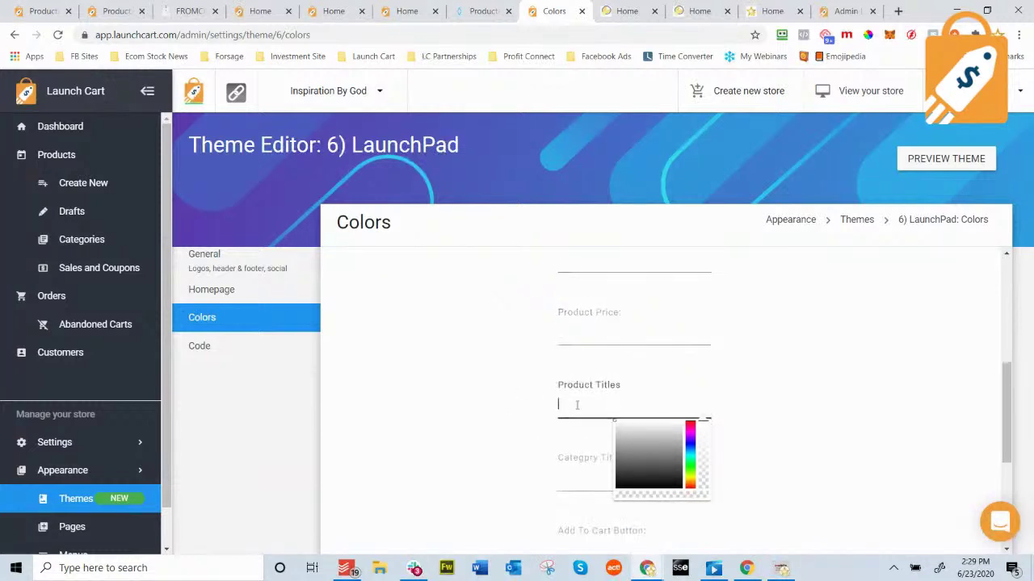
{"action": "scroll", "coordinate": [565, 408], "scroll_direction": "down", "scroll_amount": 1}
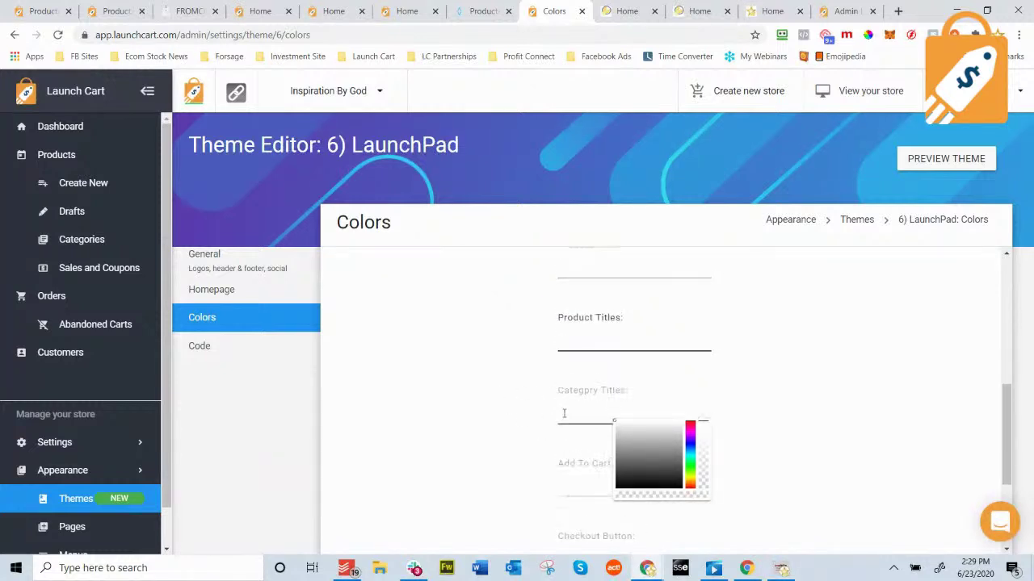
{"action": "left_click", "coordinate": [564, 413]}
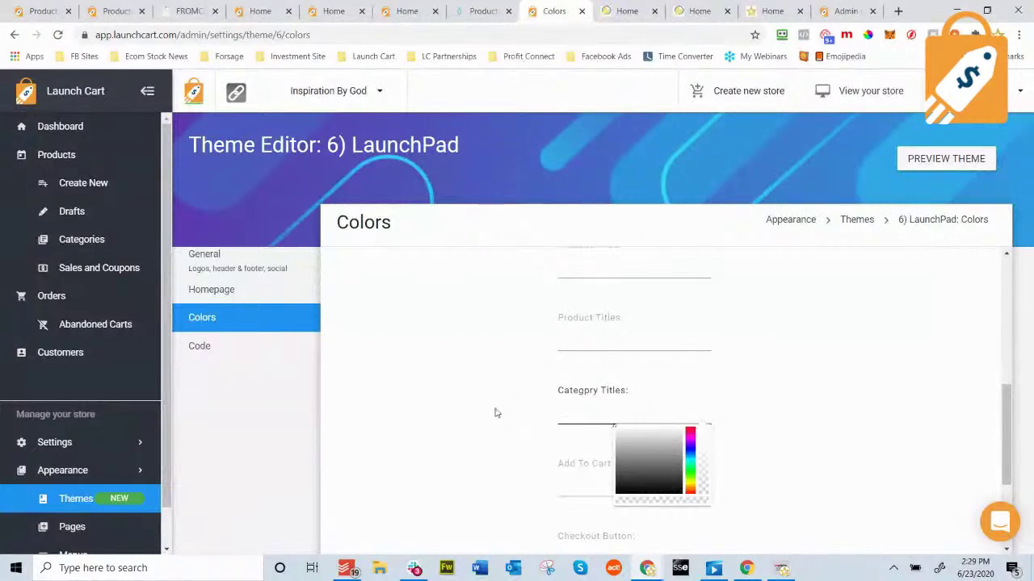
{"action": "scroll", "coordinate": [496, 413], "scroll_direction": "down", "scroll_amount": 1}
{"action": "left_click", "coordinate": [568, 422]}
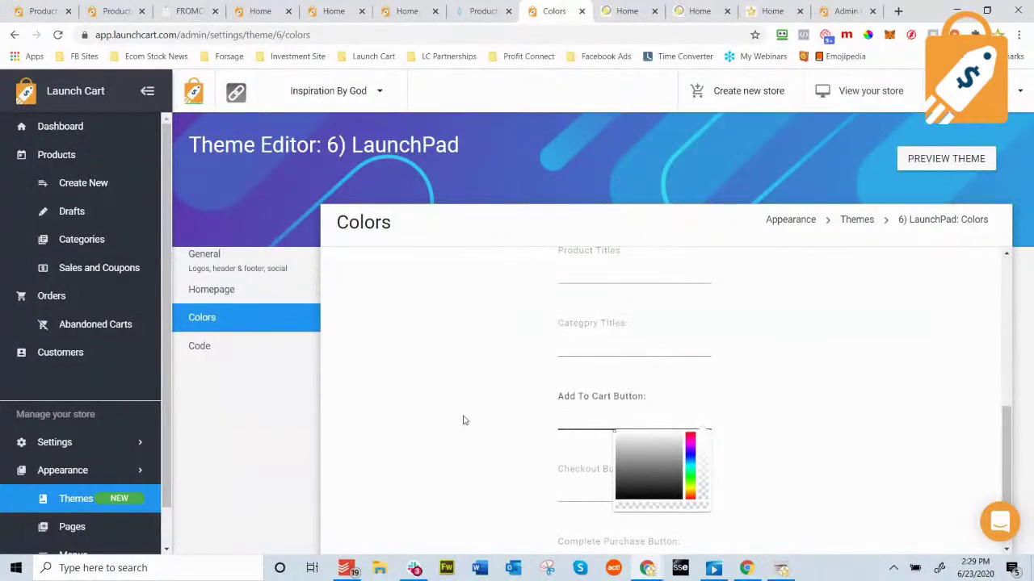
{"action": "scroll", "coordinate": [463, 420], "scroll_direction": "down", "scroll_amount": 2}
{"action": "left_click", "coordinate": [578, 379]}
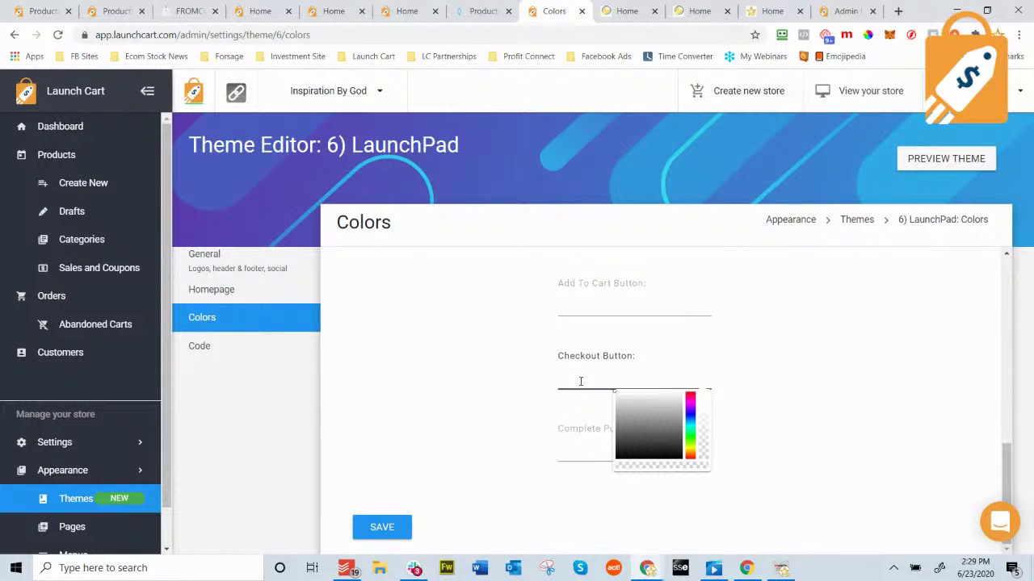
{"action": "left_click", "coordinate": [479, 403]}
{"action": "left_click", "coordinate": [583, 444]}
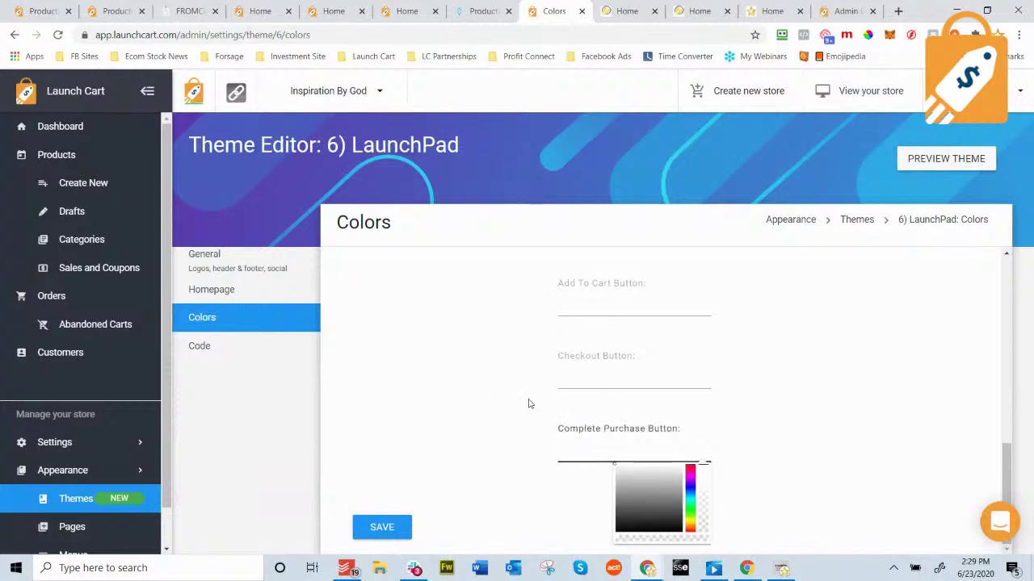
{"action": "scroll", "coordinate": [630, 369], "scroll_direction": "up", "scroll_amount": 5}
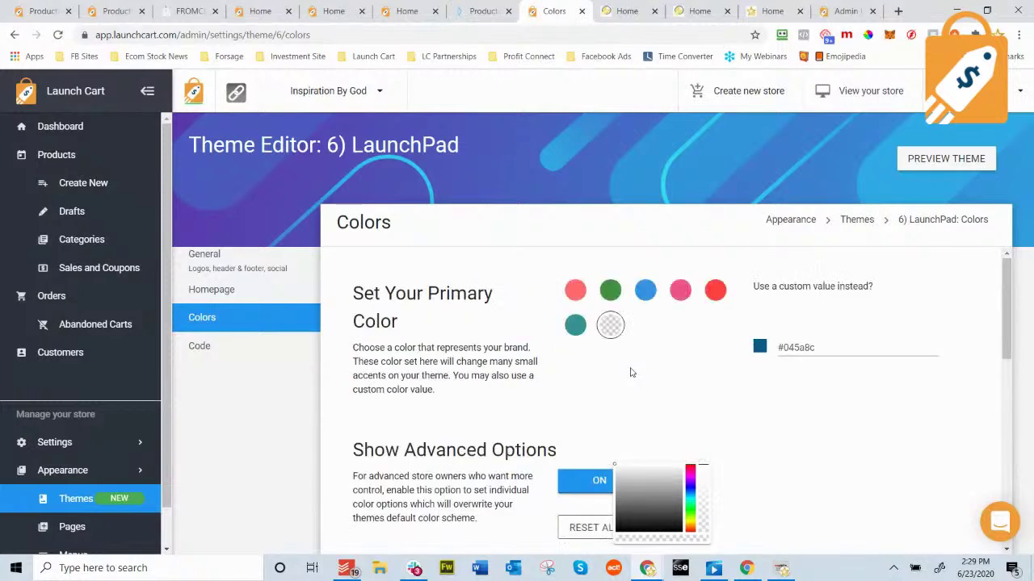
{"action": "scroll", "coordinate": [637, 380], "scroll_direction": "down", "scroll_amount": 5}
{"action": "scroll", "coordinate": [637, 383], "scroll_direction": "up", "scroll_amount": 4}
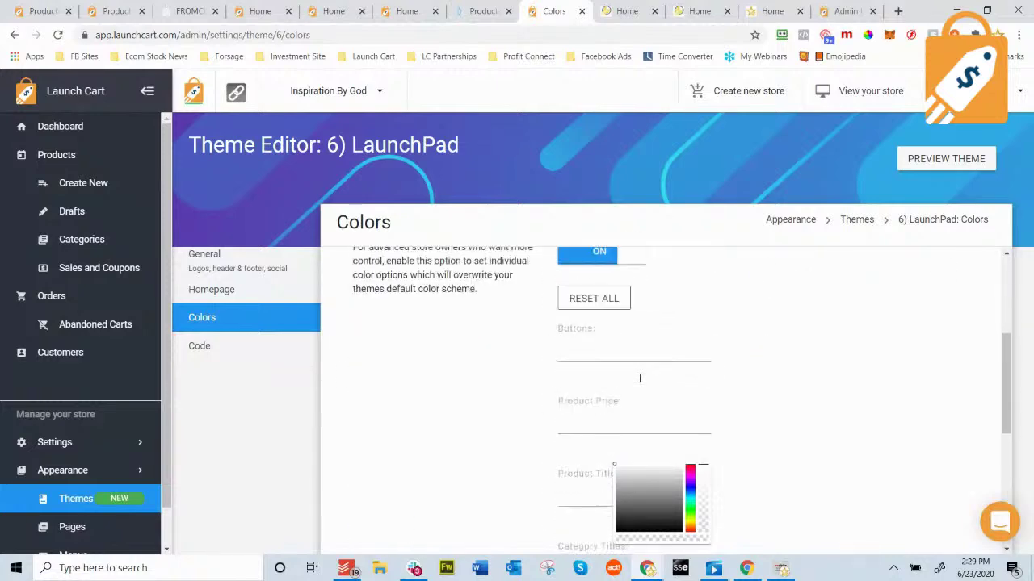
Step: Set the Buttons colour to #000000, then leave the Colors page unsaved
{"action": "left_click", "coordinate": [607, 356]}
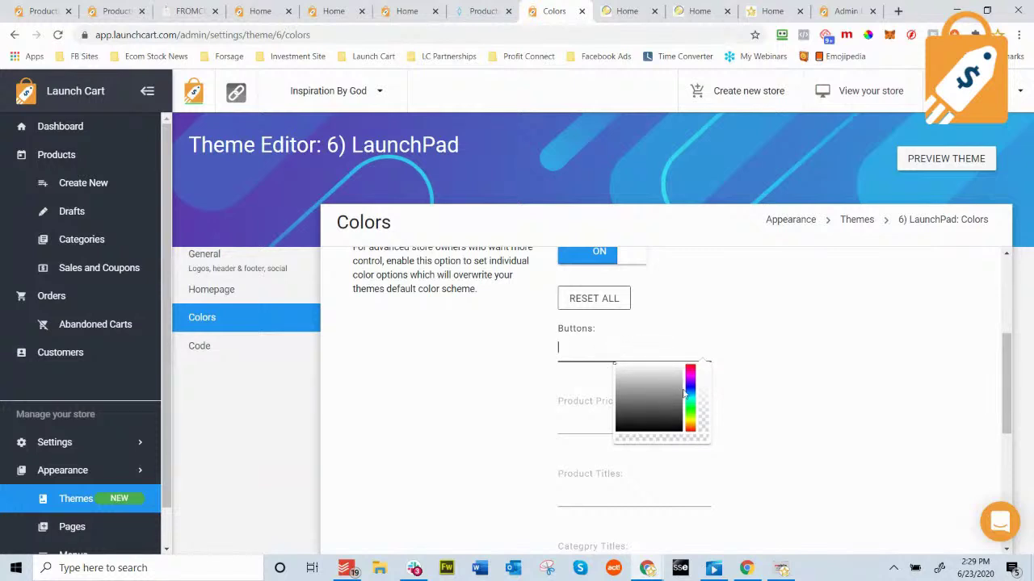
{"action": "left_click", "coordinate": [690, 388]}
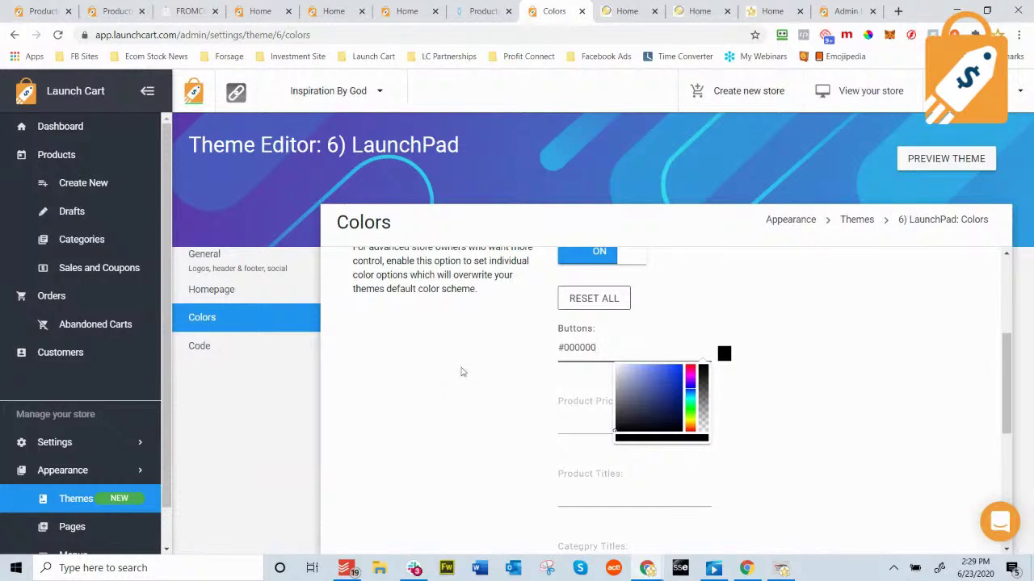
{"action": "scroll", "coordinate": [436, 384], "scroll_direction": "down", "scroll_amount": 5}
{"action": "scroll", "coordinate": [453, 386], "scroll_direction": "up", "scroll_amount": 5}
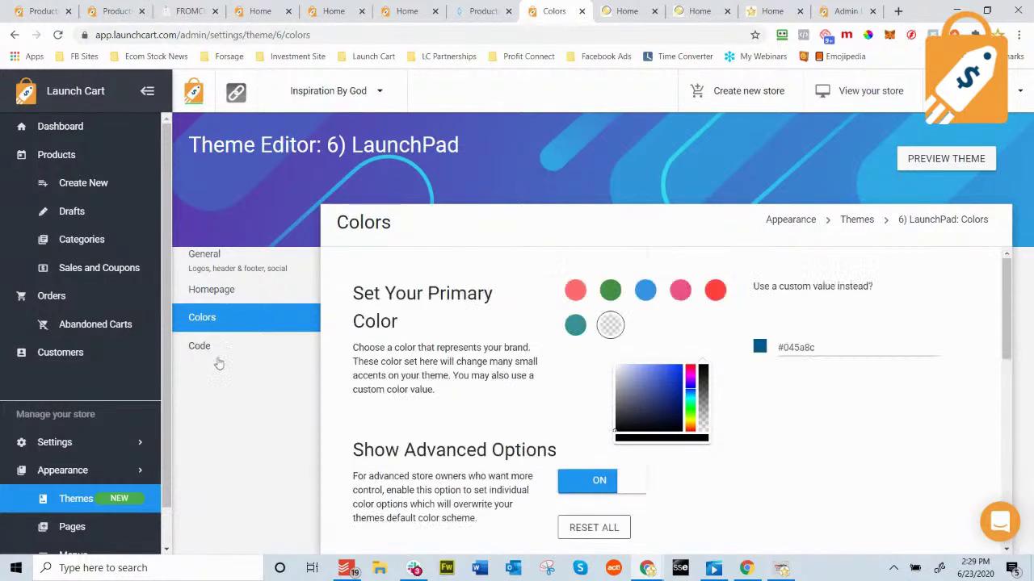
{"action": "left_click", "coordinate": [225, 323]}
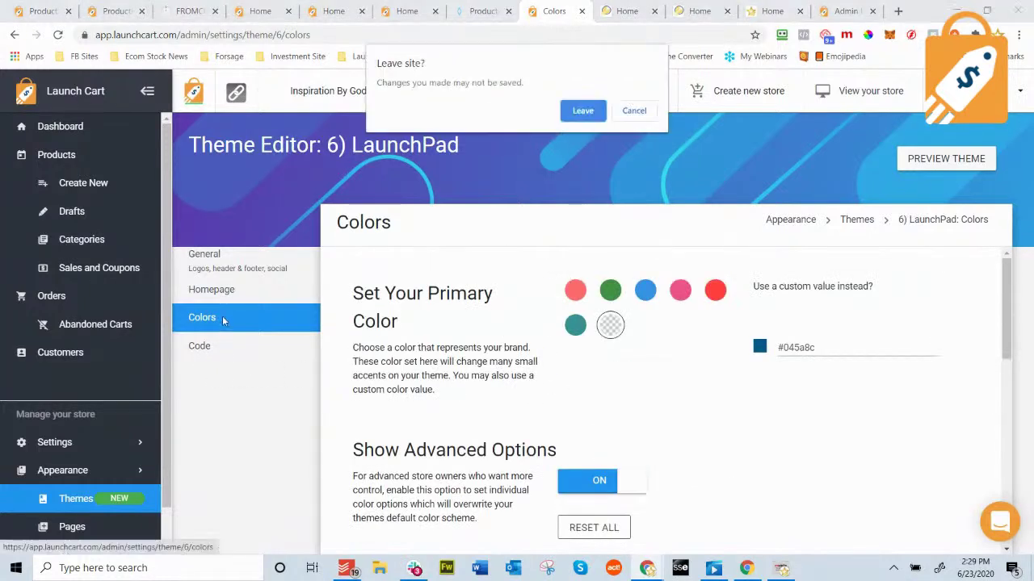
Step: Discard the unsaved colour edits and open the theme's custom Code settings
{"action": "left_click", "coordinate": [583, 111]}
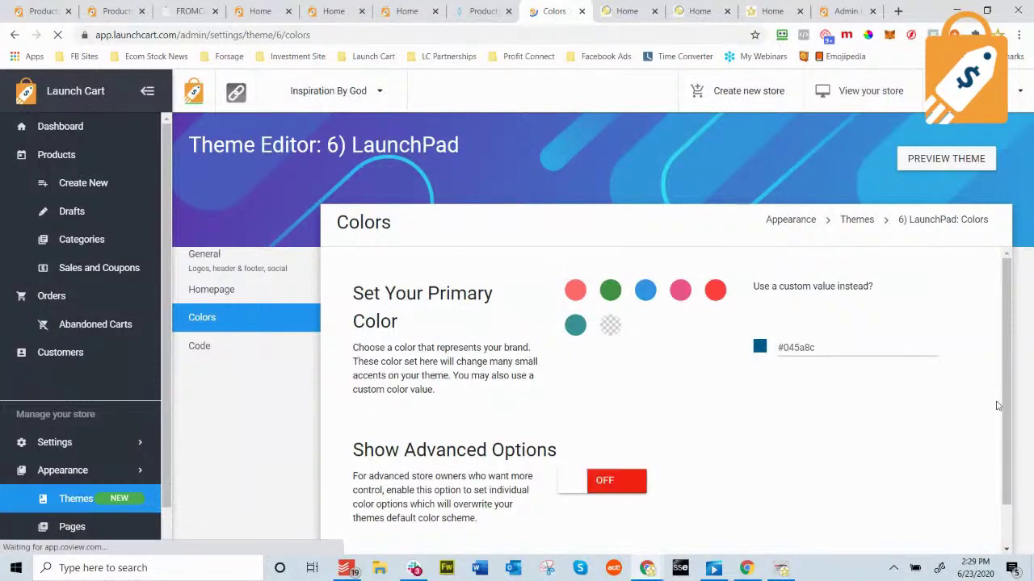
{"action": "left_click", "coordinate": [193, 347]}
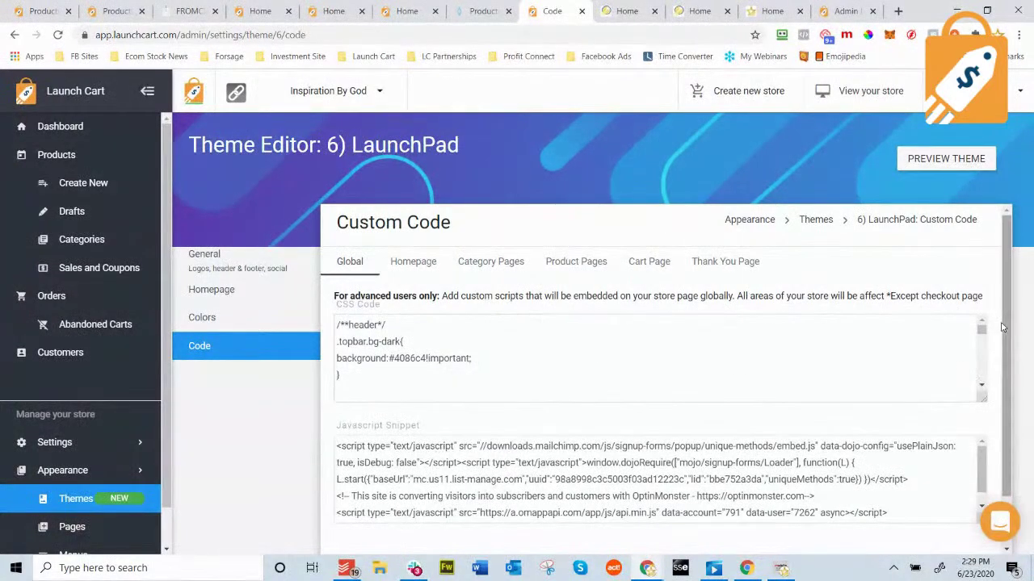
{"action": "scroll", "coordinate": [1014, 347], "scroll_direction": "down", "scroll_amount": 1}
{"action": "scroll", "coordinate": [1015, 347], "scroll_direction": "down", "scroll_amount": 1}
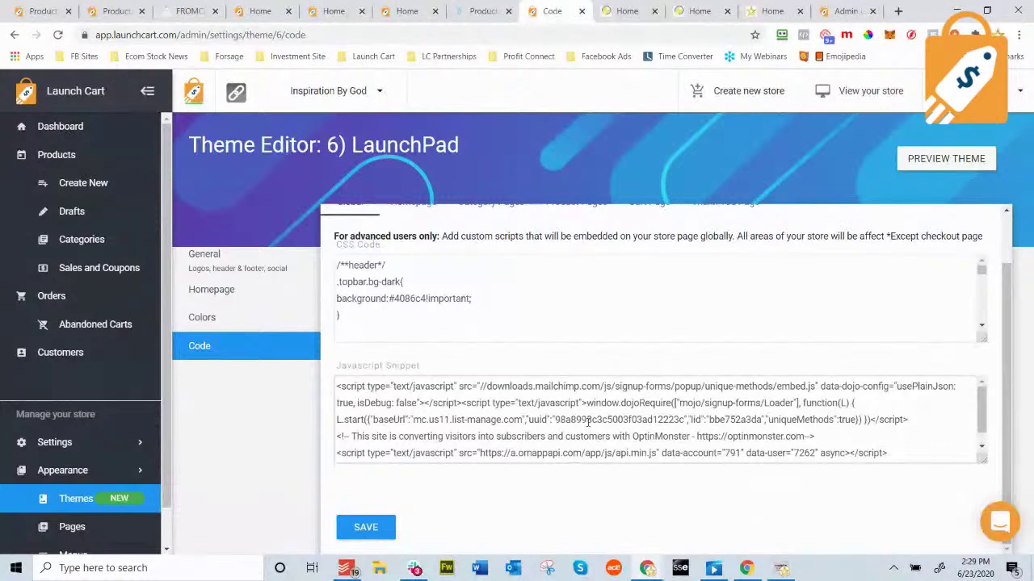
Step: Review the JavaScript snippet and CSS code boxes, then return to the live store homepage
{"action": "left_click_drag", "start_coordinate": [916, 455], "coordinate": [372, 384]}
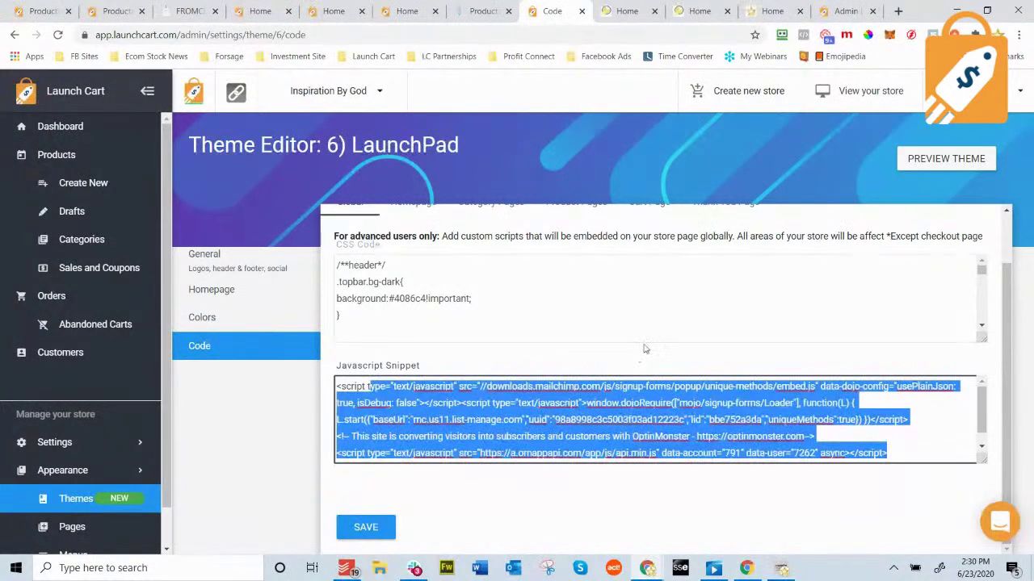
{"action": "left_click", "coordinate": [773, 320]}
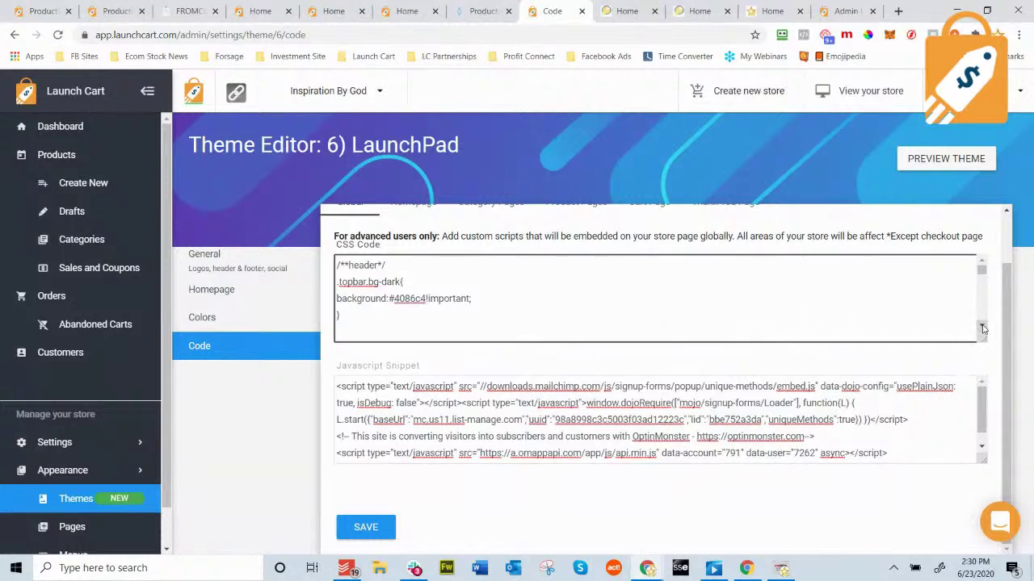
{"action": "left_click_drag", "start_coordinate": [984, 271], "coordinate": [984, 320]}
{"action": "scroll", "coordinate": [982, 323], "scroll_direction": "up", "scroll_amount": 10}
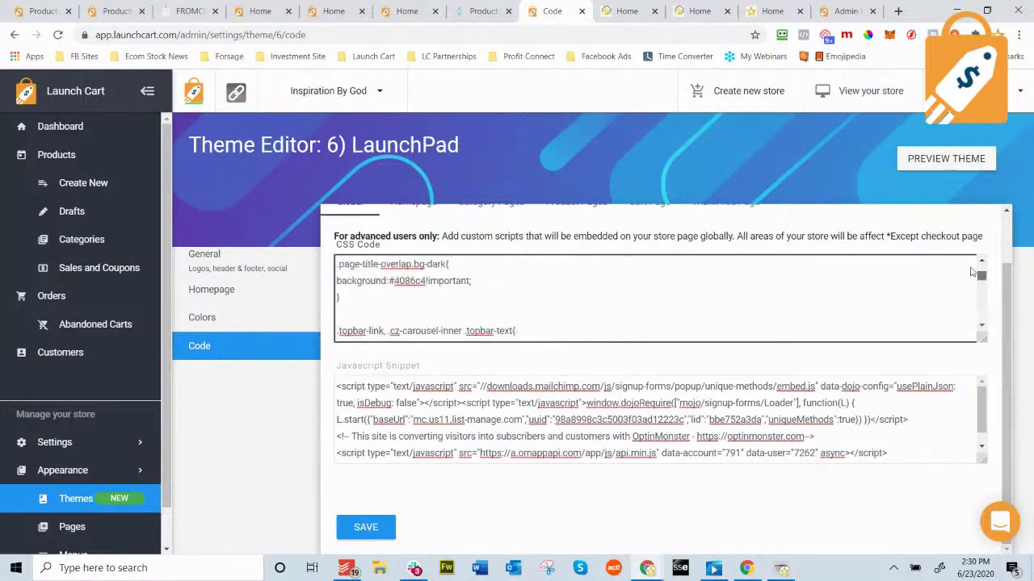
{"action": "left_click", "coordinate": [622, 11]}
{"action": "scroll", "coordinate": [650, 96], "scroll_direction": "up", "scroll_amount": 3}
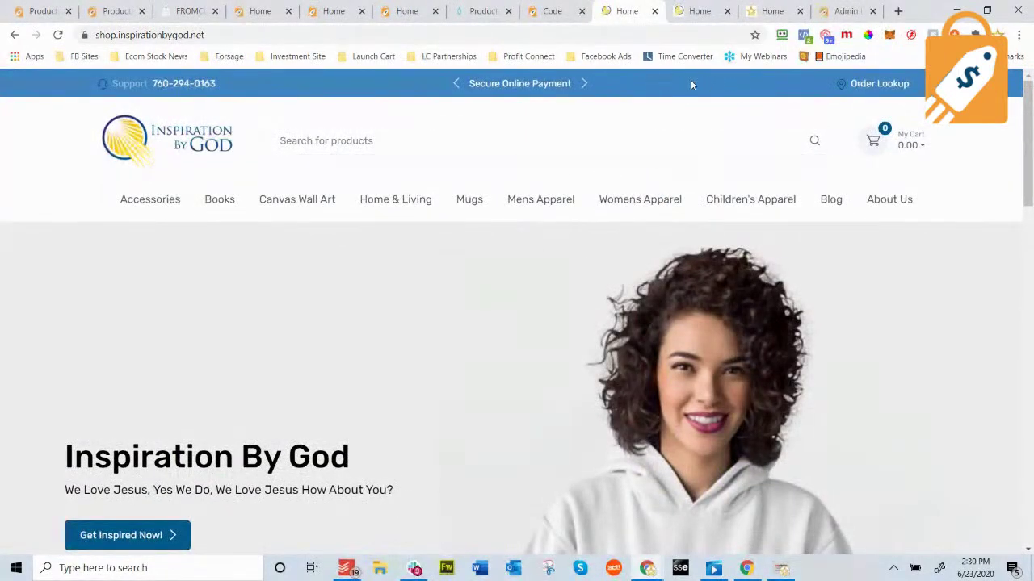
Step: Browse the live homepage and open the Blessed - Women's Relaxed T-Shirt ($18.95) product page
{"action": "scroll", "coordinate": [593, 237], "scroll_direction": "down", "scroll_amount": 15}
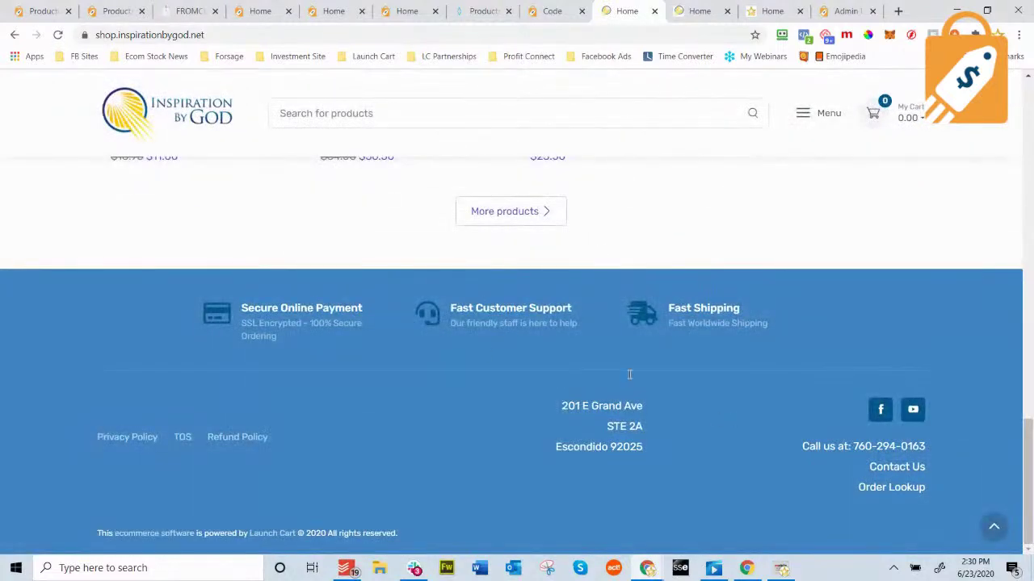
{"action": "scroll", "coordinate": [513, 321], "scroll_direction": "up", "scroll_amount": 10}
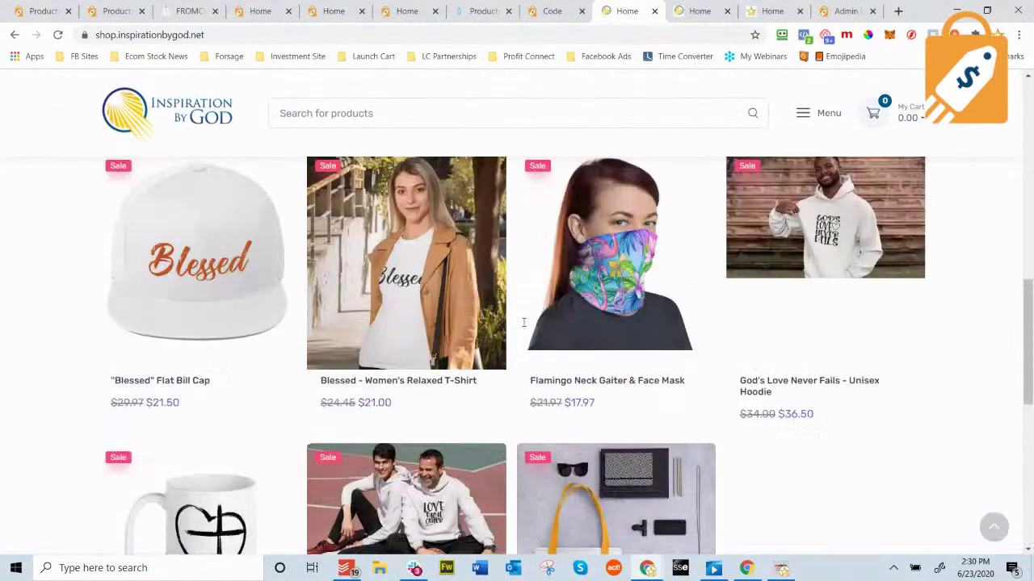
{"action": "left_click", "coordinate": [428, 271]}
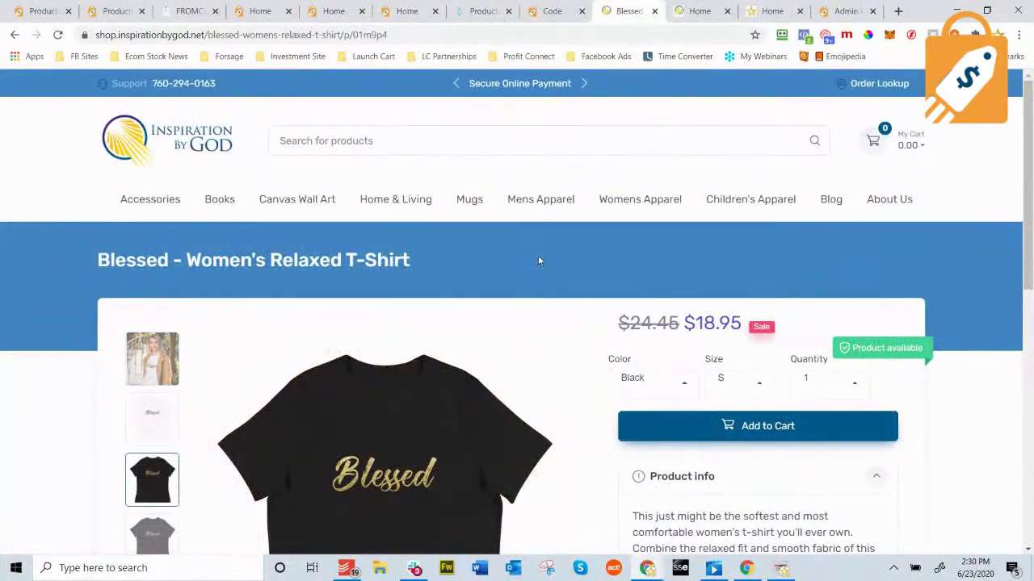
Step: Reopen the LaunchPad colour settings and switch Show Advanced Options to ON
{"action": "left_click", "coordinate": [553, 10]}
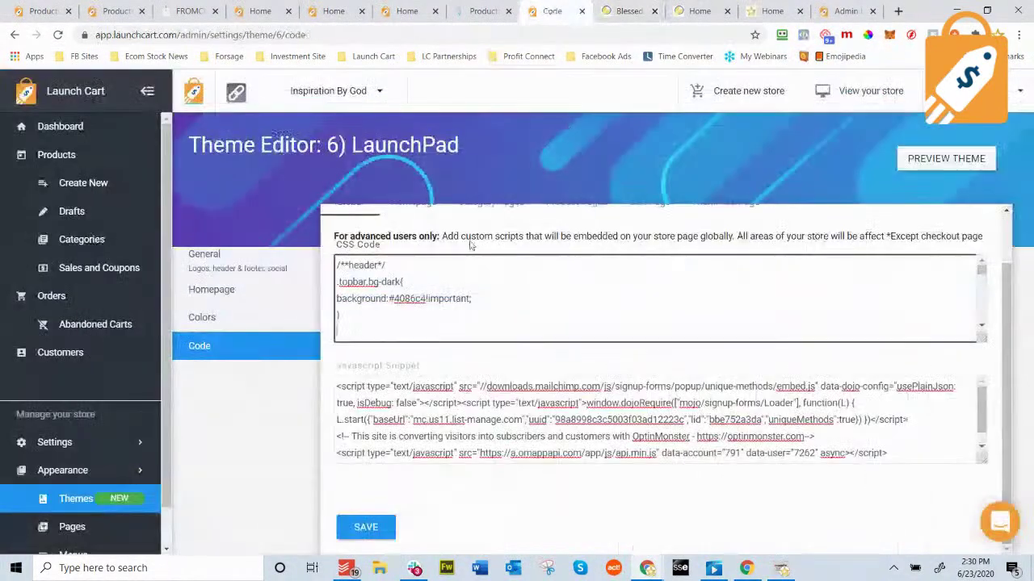
{"action": "left_click", "coordinate": [247, 323]}
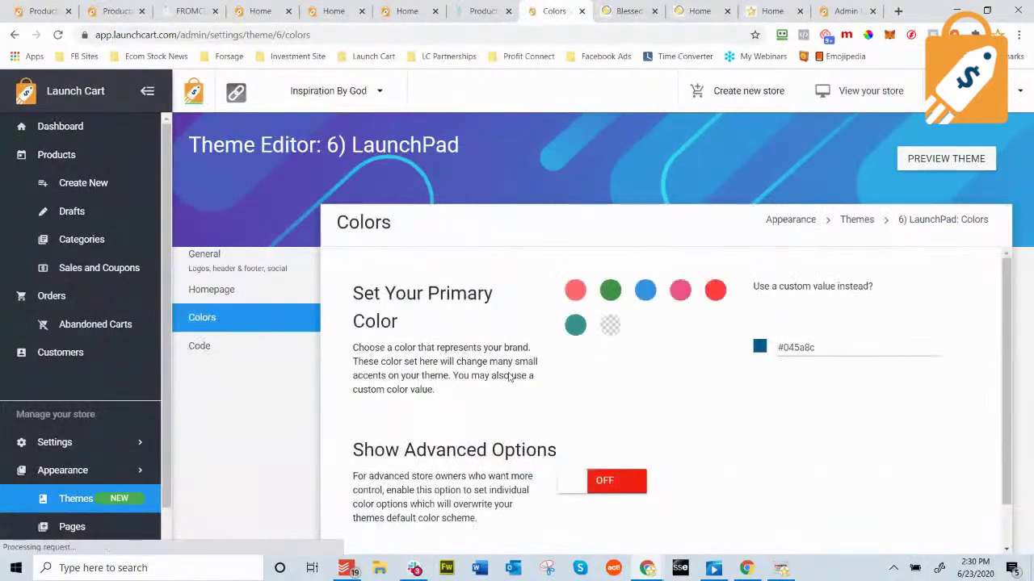
{"action": "scroll", "coordinate": [546, 380], "scroll_direction": "down", "scroll_amount": 1}
{"action": "left_click", "coordinate": [616, 433]}
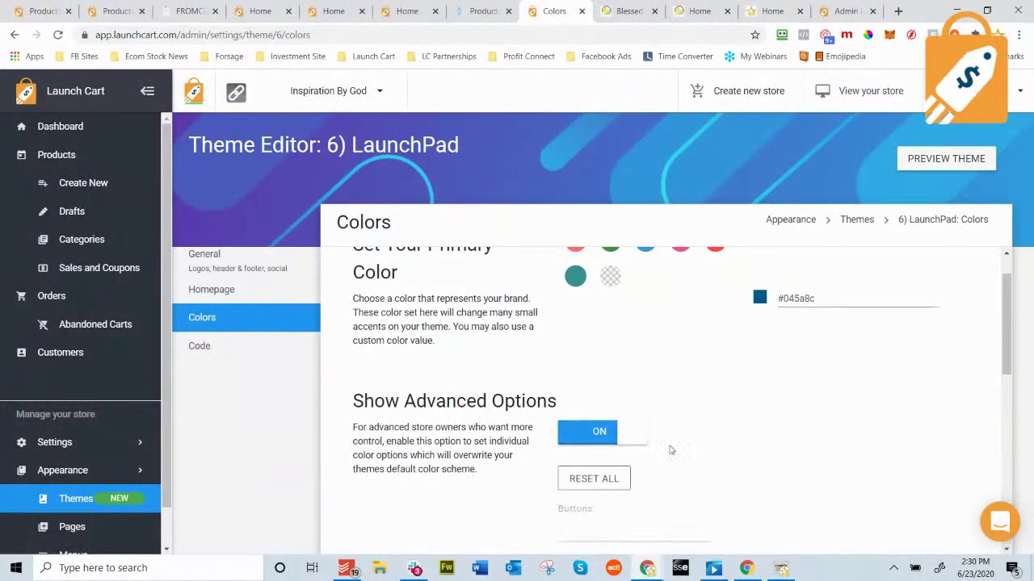
Step: Look over the advanced colour fields and save the colour settings
{"action": "scroll", "coordinate": [646, 411], "scroll_direction": "down", "scroll_amount": 5}
{"action": "scroll", "coordinate": [634, 406], "scroll_direction": "up", "scroll_amount": 6}
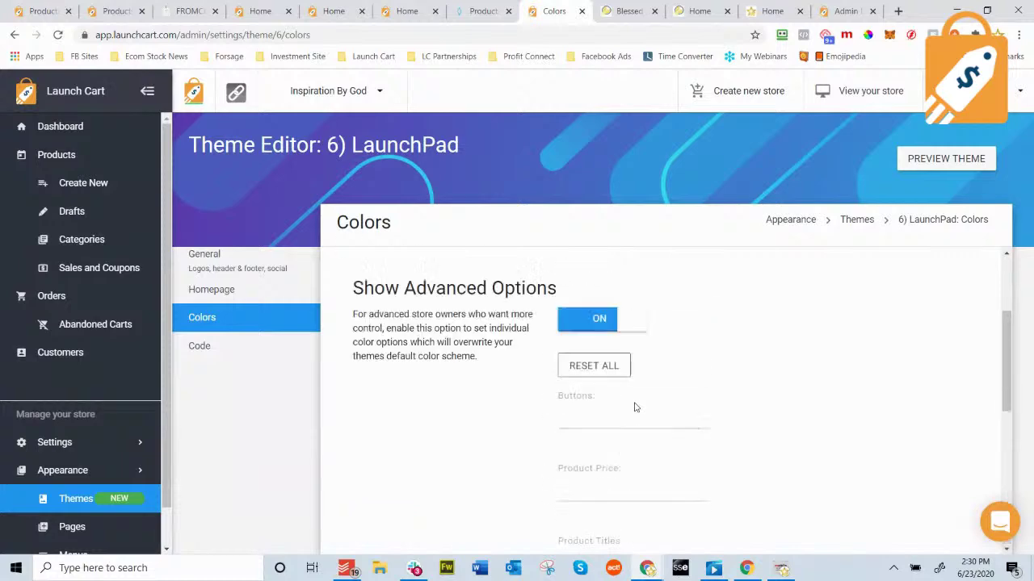
{"action": "scroll", "coordinate": [634, 406], "scroll_direction": "up", "scroll_amount": 1}
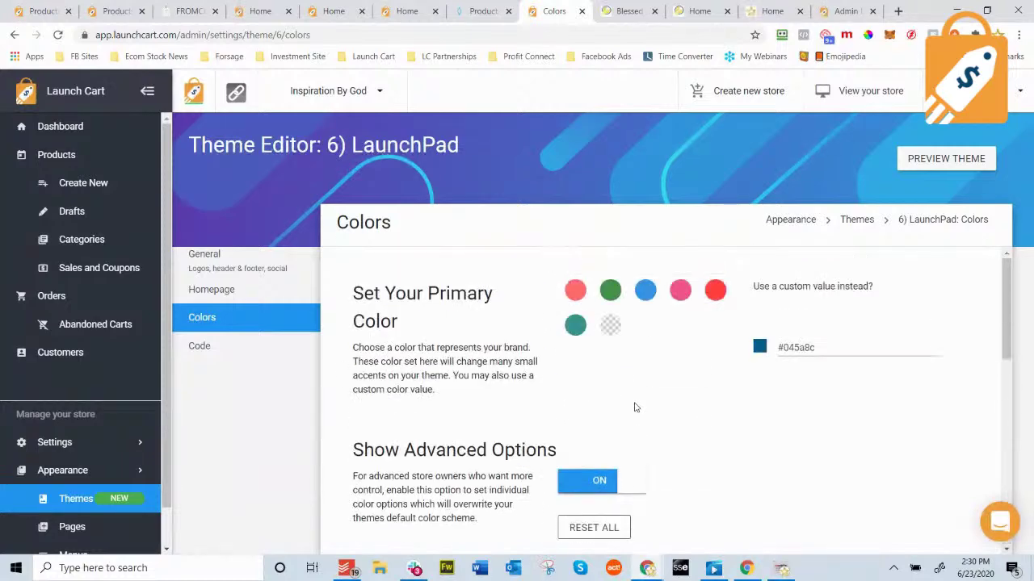
{"action": "scroll", "coordinate": [634, 407], "scroll_direction": "down", "scroll_amount": 8}
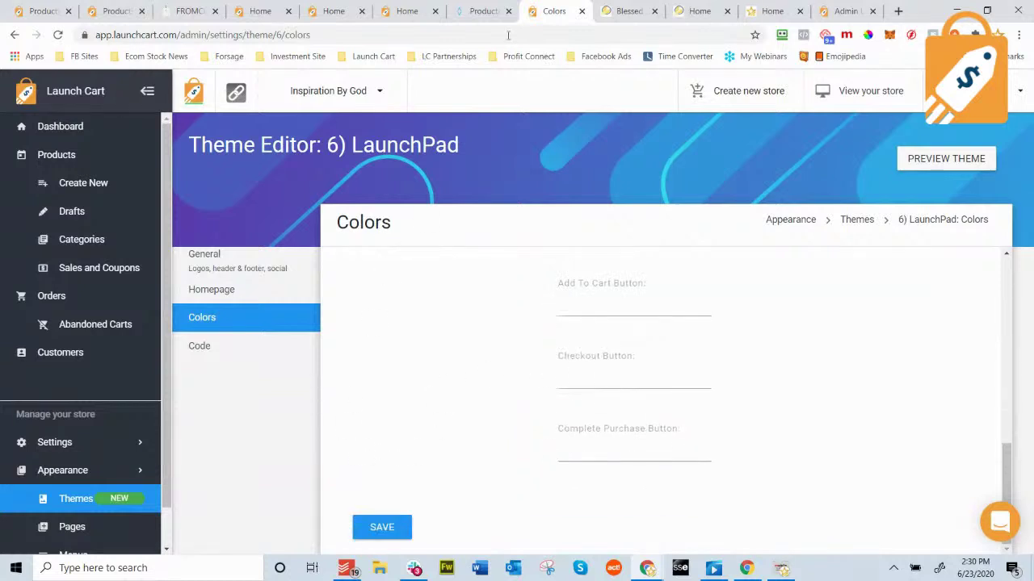
{"action": "left_click", "coordinate": [390, 529]}
Step: In a new tab, go to the Launch Cart (Official Group) page from the FB Sites bookmarks
{"action": "left_click", "coordinate": [898, 10]}
{"action": "left_click", "coordinate": [78, 57]}
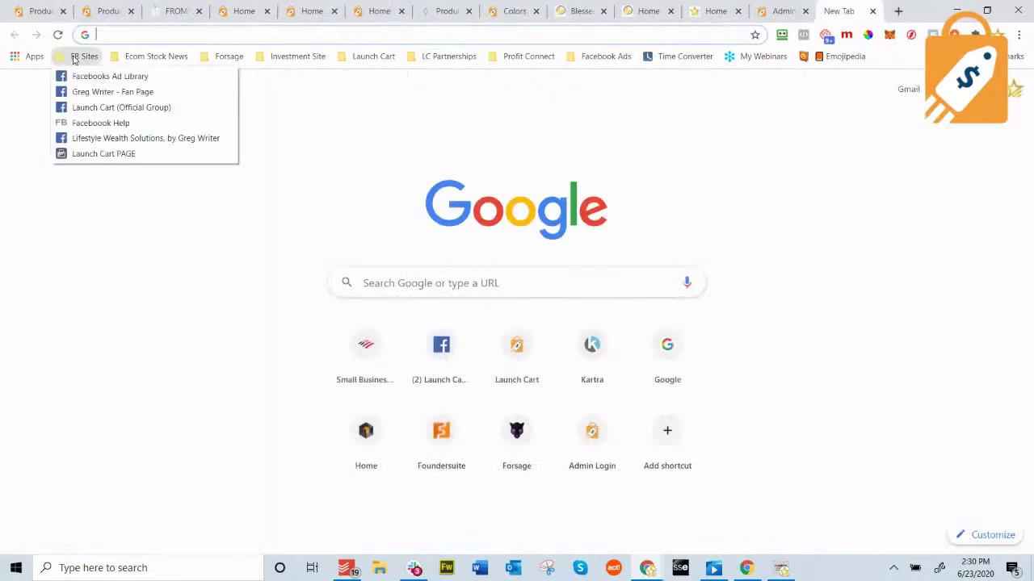
{"action": "left_click", "coordinate": [91, 108]}
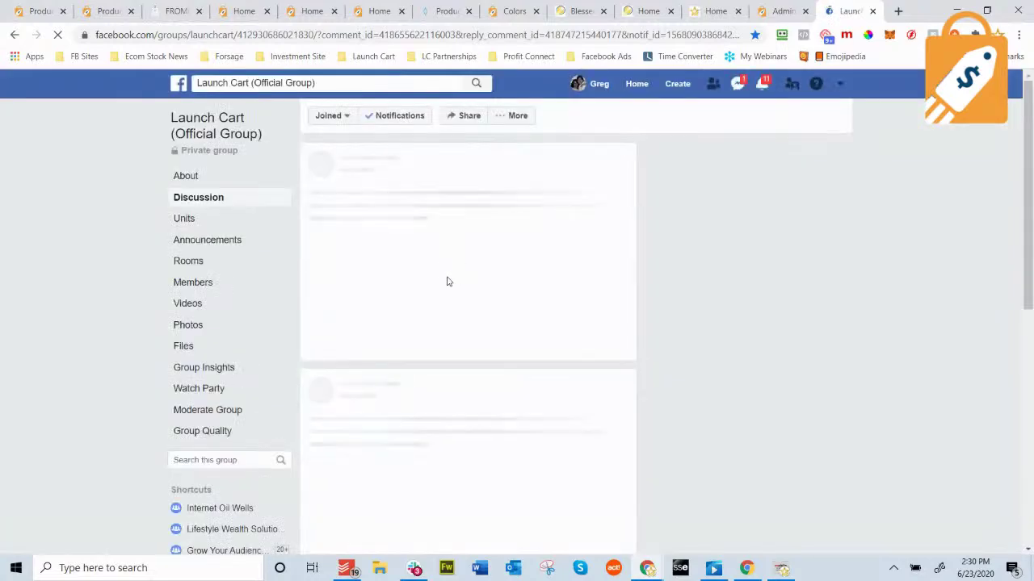
Step: Find the group's Files section and open the launchcart css.pdf guide
{"action": "scroll", "coordinate": [433, 306], "scroll_direction": "down", "scroll_amount": 2}
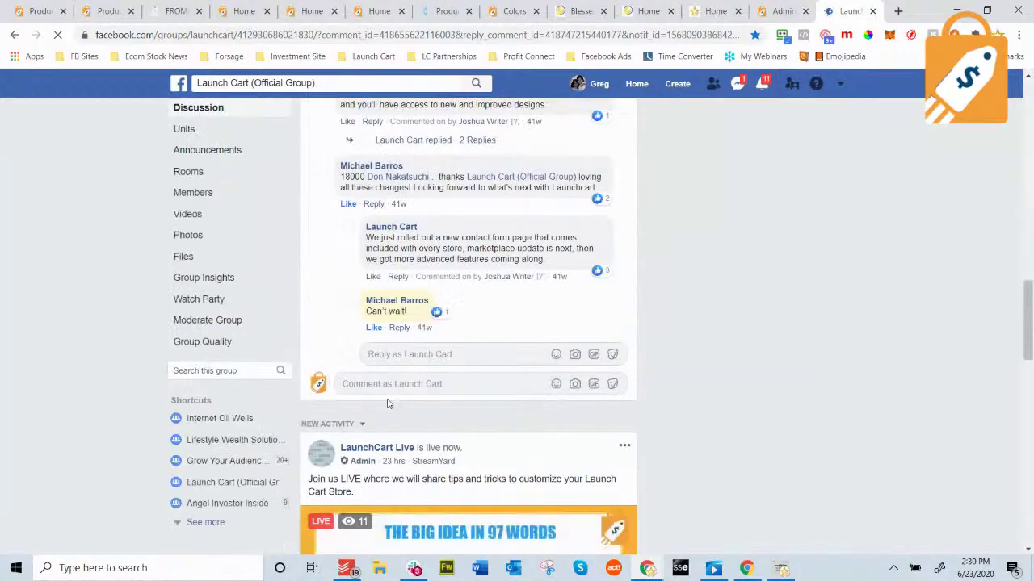
{"action": "scroll", "coordinate": [473, 408], "scroll_direction": "down", "scroll_amount": 6}
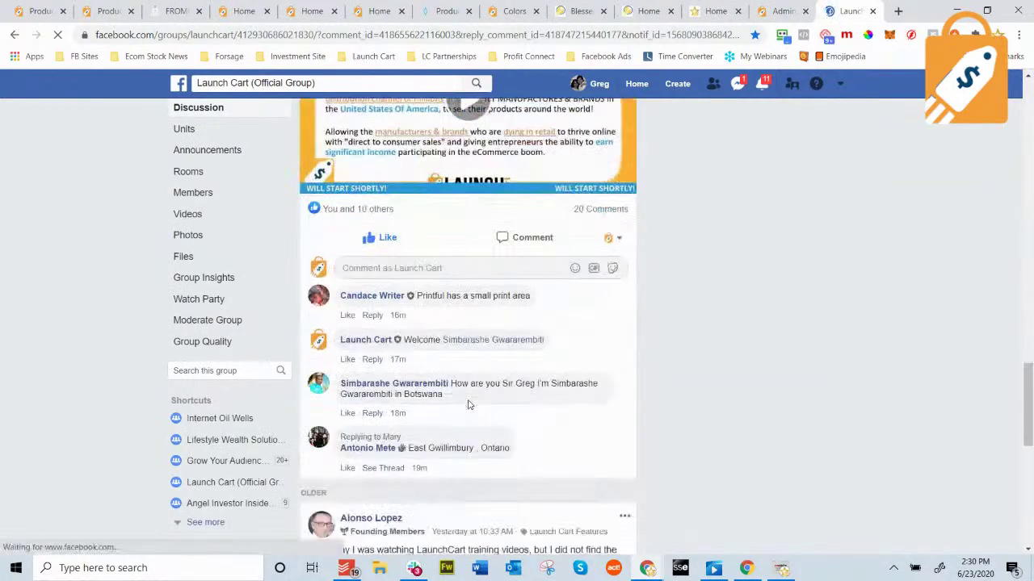
{"action": "scroll", "coordinate": [466, 405], "scroll_direction": "up", "scroll_amount": 10}
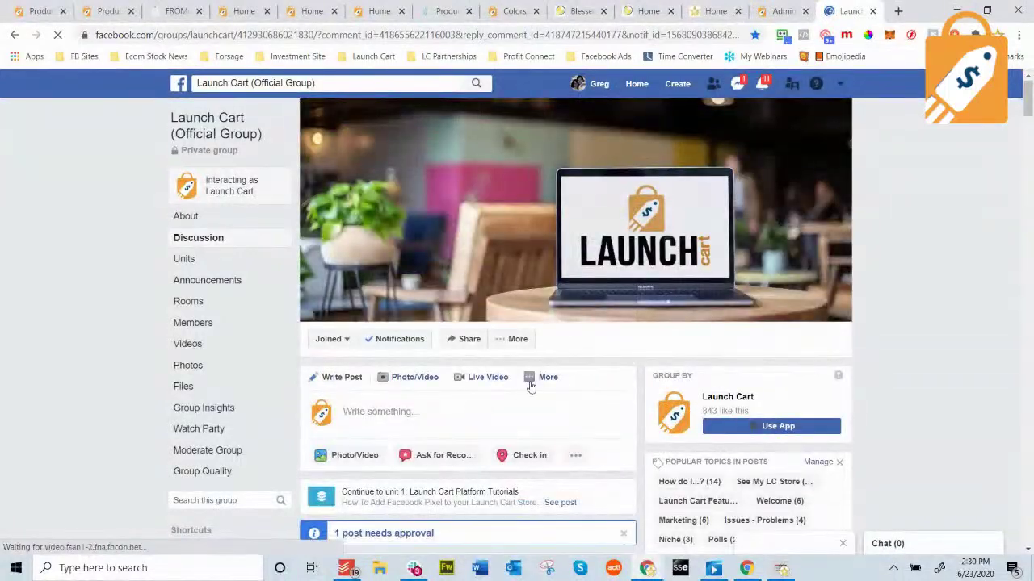
{"action": "left_click", "coordinate": [535, 382]}
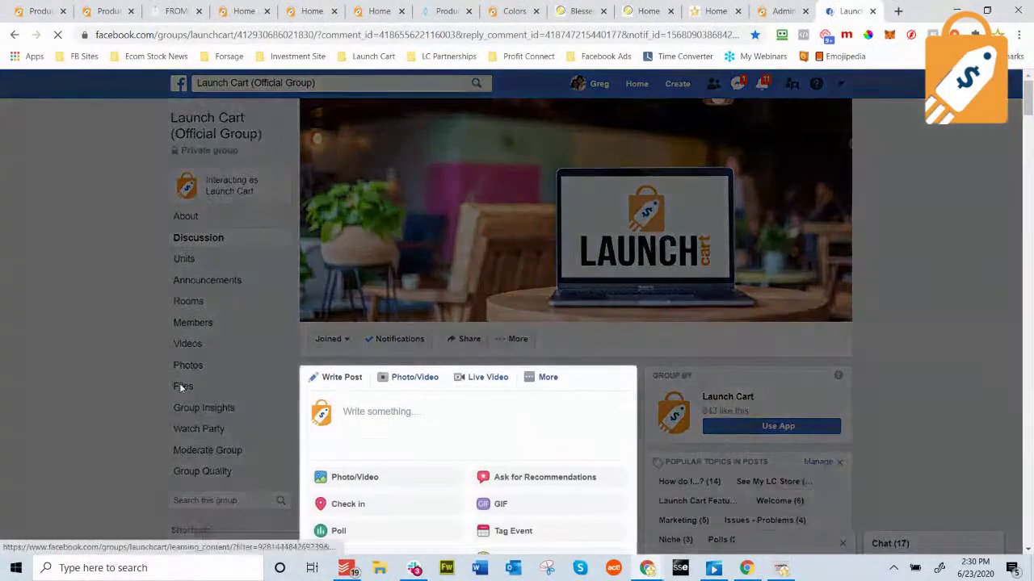
{"action": "scroll", "coordinate": [184, 388], "scroll_direction": "down", "scroll_amount": 4}
{"action": "left_click", "coordinate": [183, 387]}
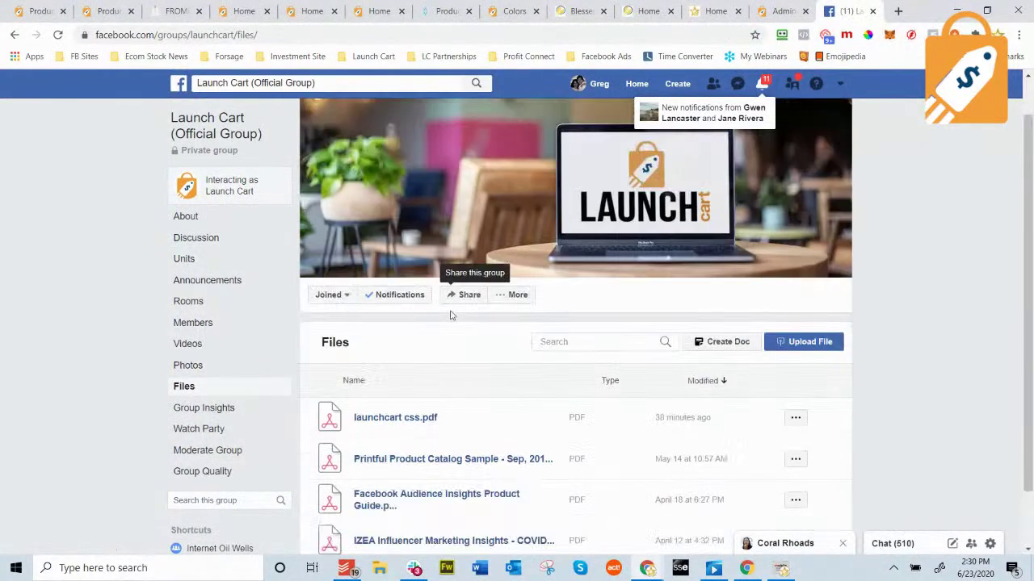
{"action": "left_click", "coordinate": [395, 420]}
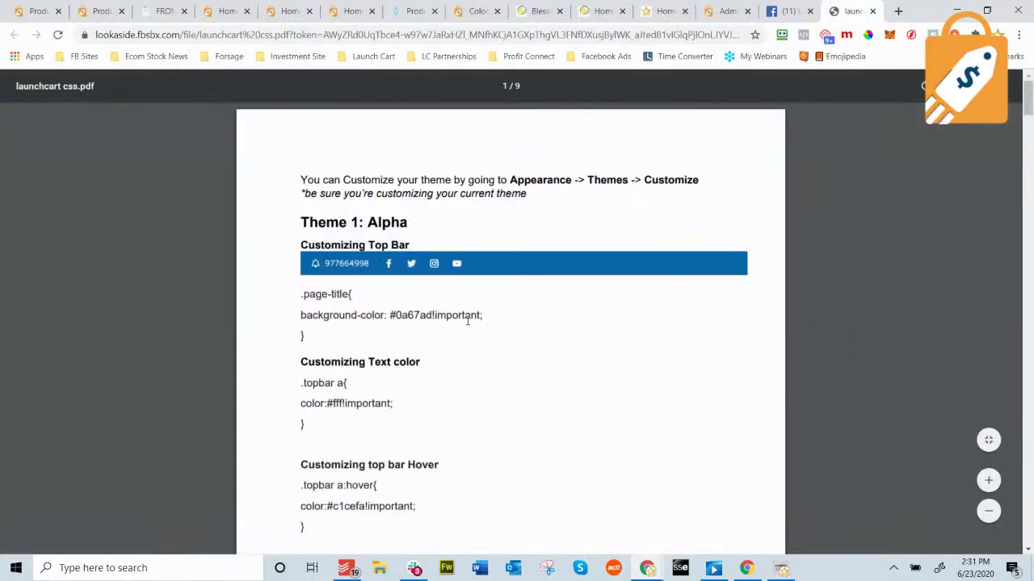
Step: Read down through the launchcart css.pdf theme sections, then return to the Facebook Files tab
{"action": "scroll", "coordinate": [397, 296], "scroll_direction": "down", "scroll_amount": 5}
{"action": "scroll", "coordinate": [397, 296], "scroll_direction": "down", "scroll_amount": 5}
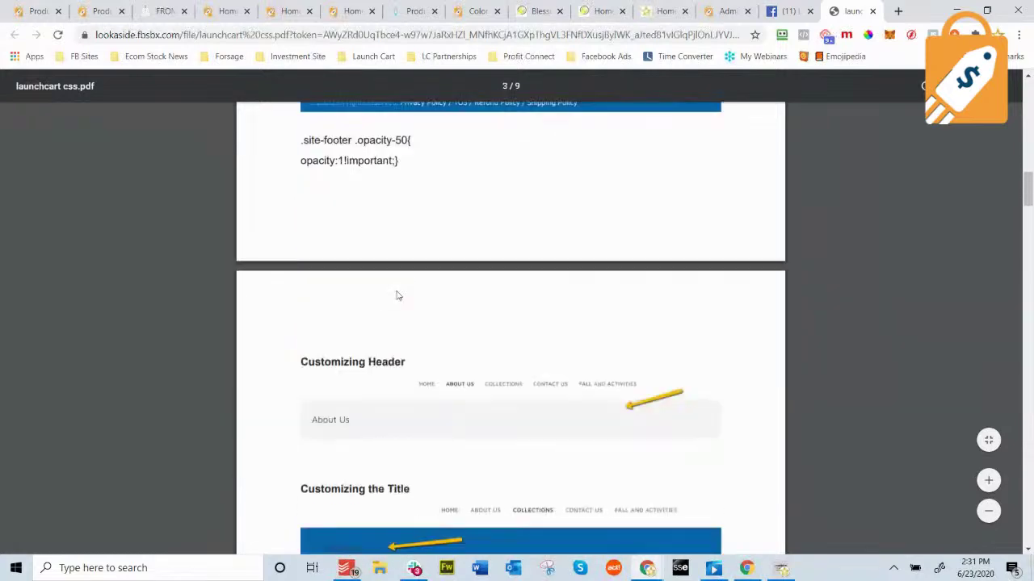
{"action": "scroll", "coordinate": [509, 308], "scroll_direction": "down", "scroll_amount": 14}
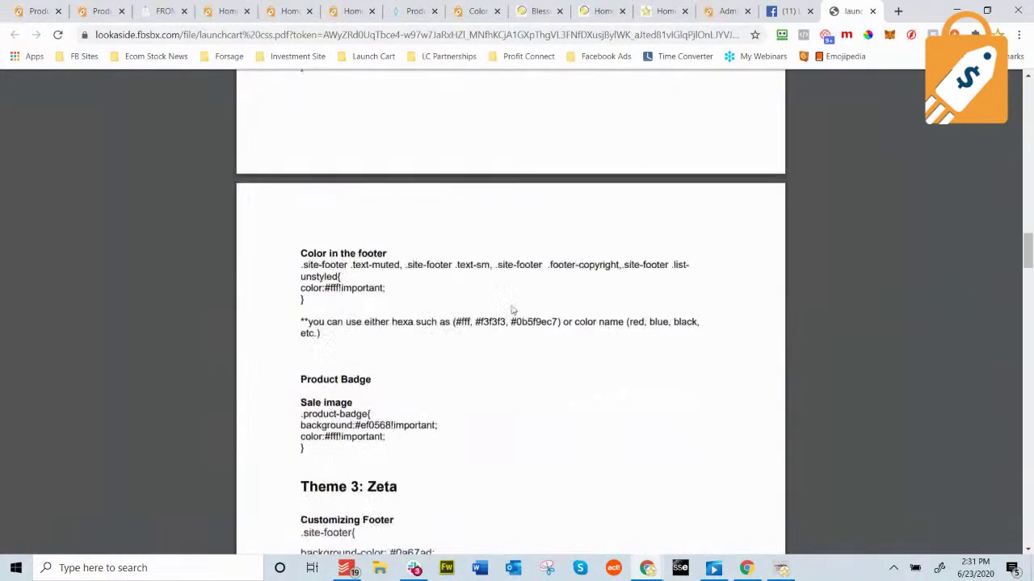
{"action": "scroll", "coordinate": [511, 310], "scroll_direction": "down", "scroll_amount": 7}
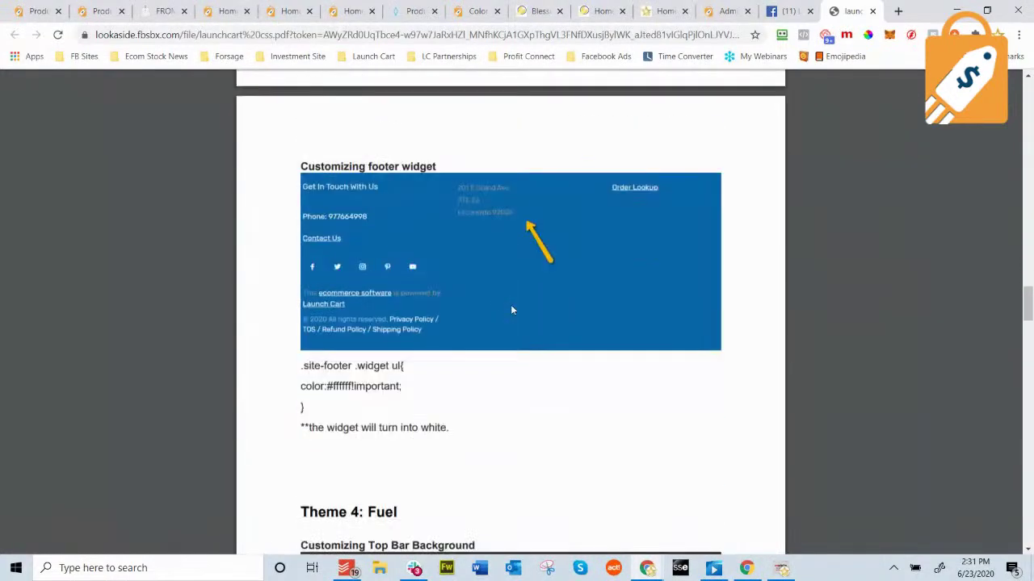
{"action": "scroll", "coordinate": [511, 310], "scroll_direction": "down", "scroll_amount": 4}
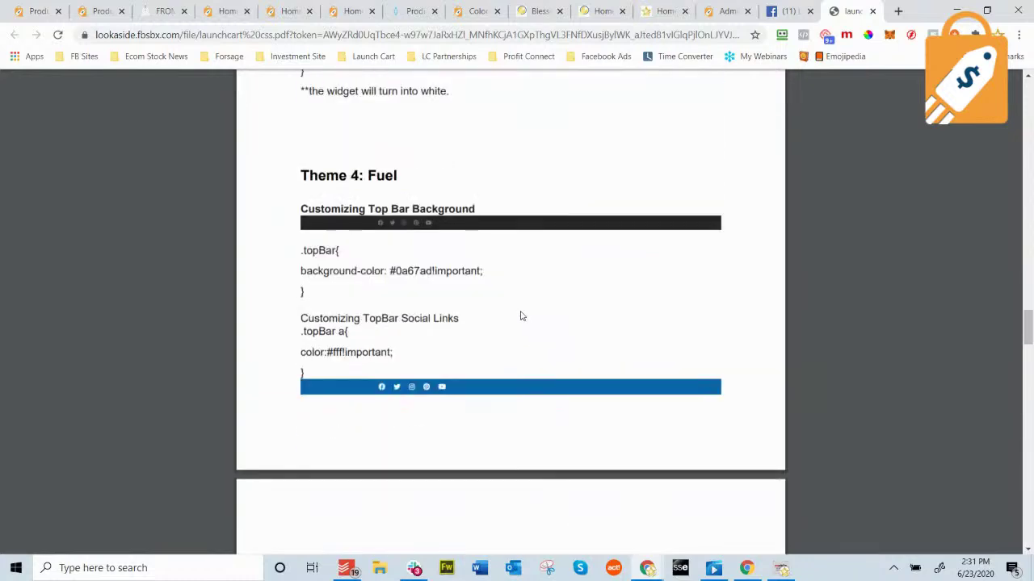
{"action": "scroll", "coordinate": [521, 316], "scroll_direction": "down", "scroll_amount": 8}
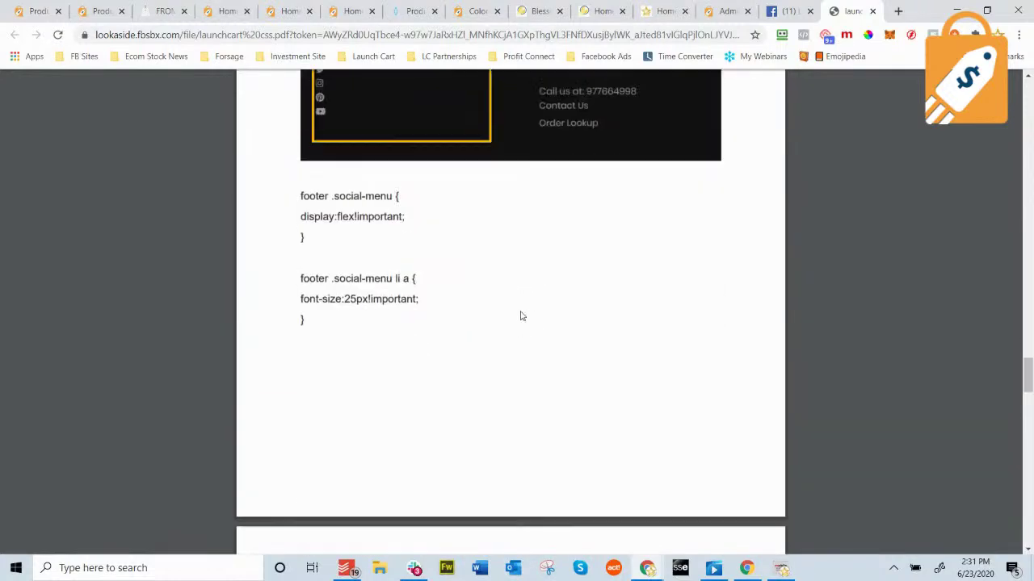
{"action": "scroll", "coordinate": [521, 316], "scroll_direction": "down", "scroll_amount": 10}
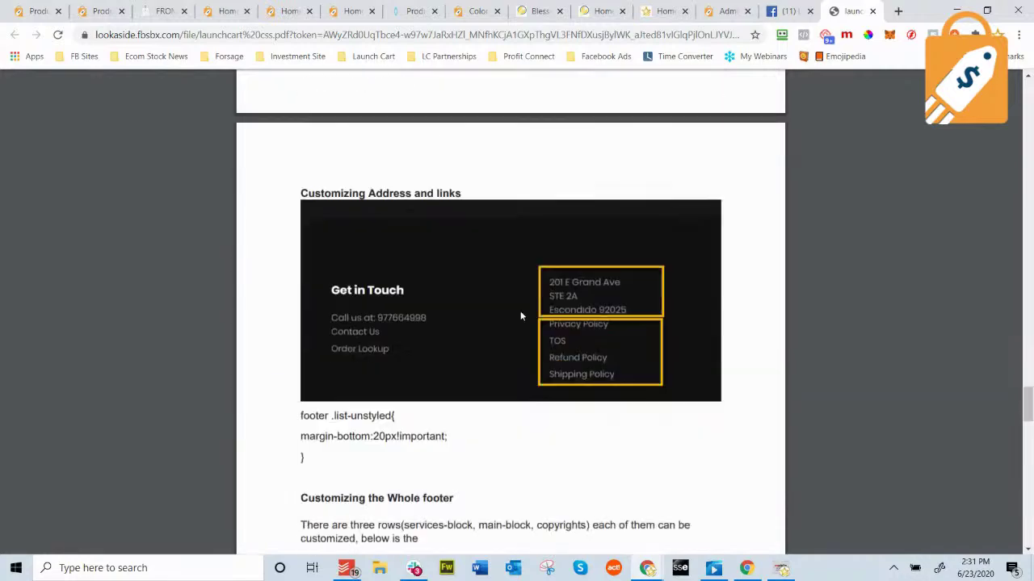
{"action": "scroll", "coordinate": [521, 316], "scroll_direction": "up", "scroll_amount": 15}
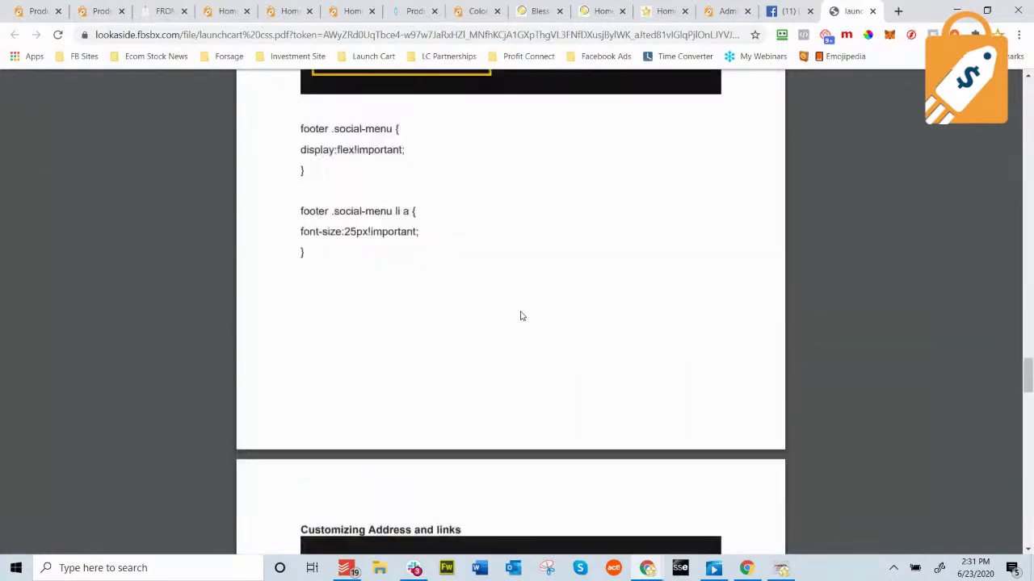
{"action": "left_click", "coordinate": [783, 12]}
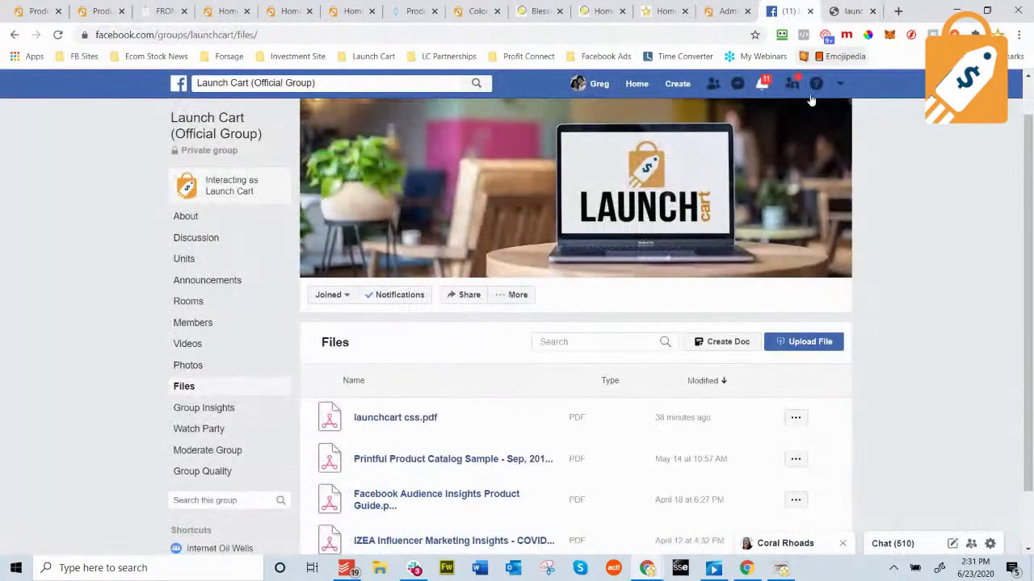
Step: Check the VIP Influencer Party, Inspiration By God and Blessed T-shirt tabs, then return to LaunchPad Colors
{"action": "left_click", "coordinate": [661, 10]}
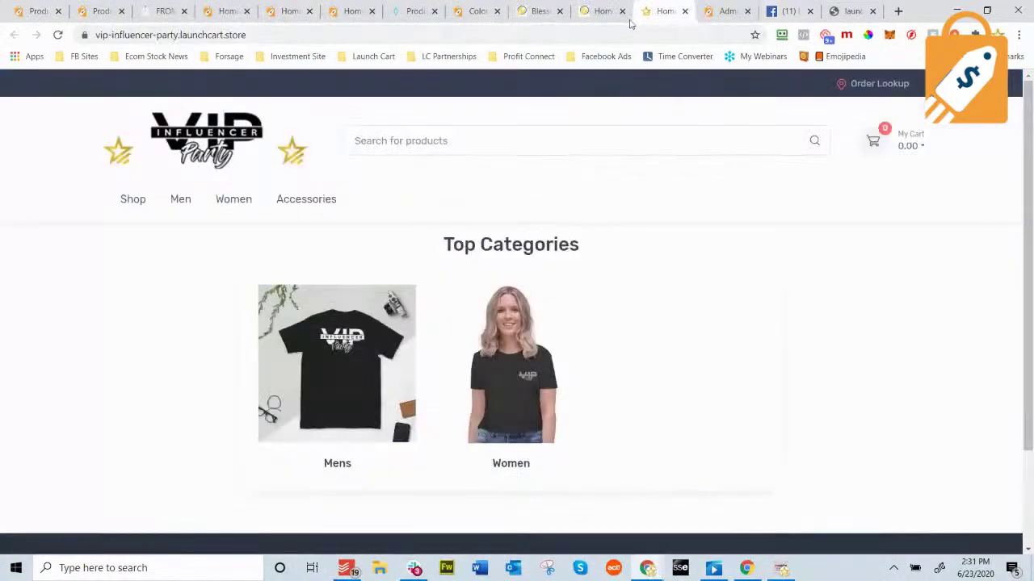
{"action": "left_click", "coordinate": [592, 6]}
{"action": "left_click", "coordinate": [539, 10]}
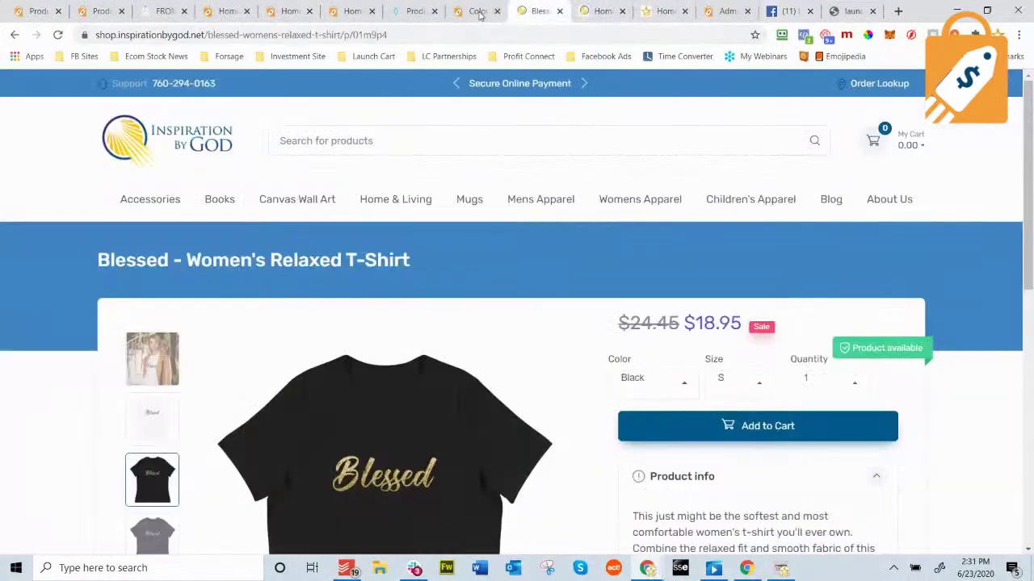
{"action": "left_click", "coordinate": [478, 11]}
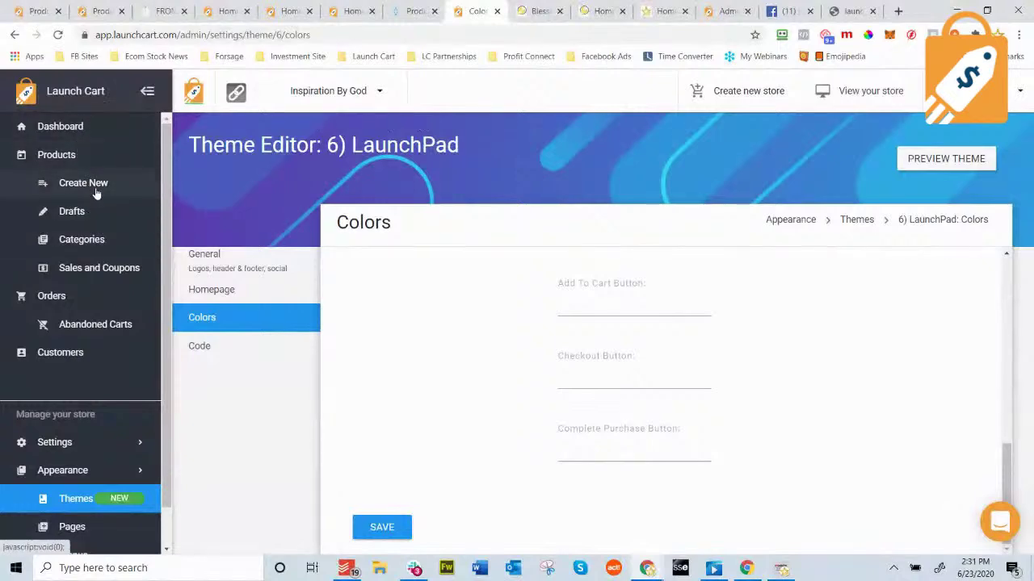
Step: Via Products > Create New > Design Marketplace, open the Marketplace Credits page with USD 1,000, 500 and 250 packages
{"action": "left_click", "coordinate": [83, 183]}
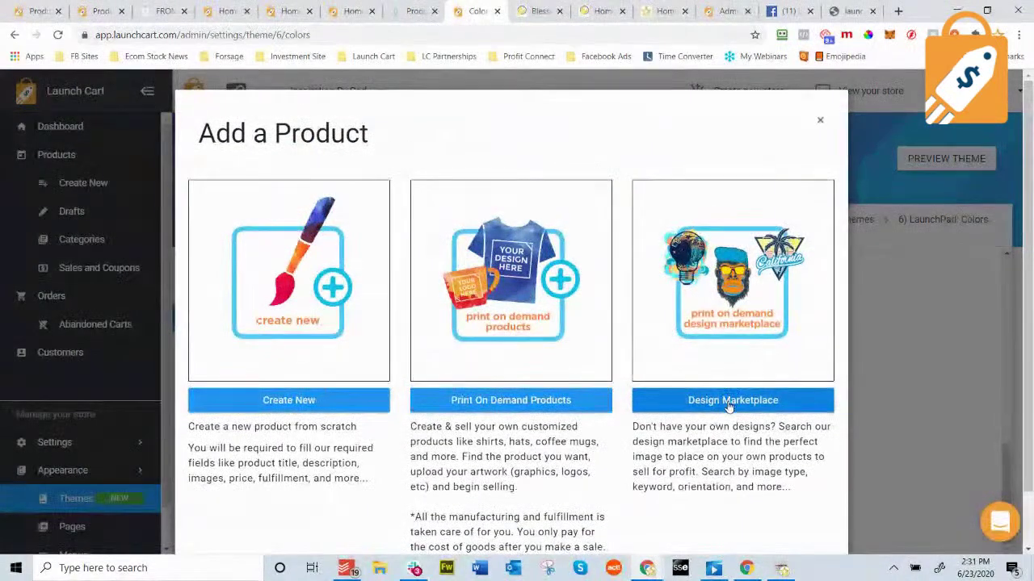
{"action": "left_click", "coordinate": [536, 308]}
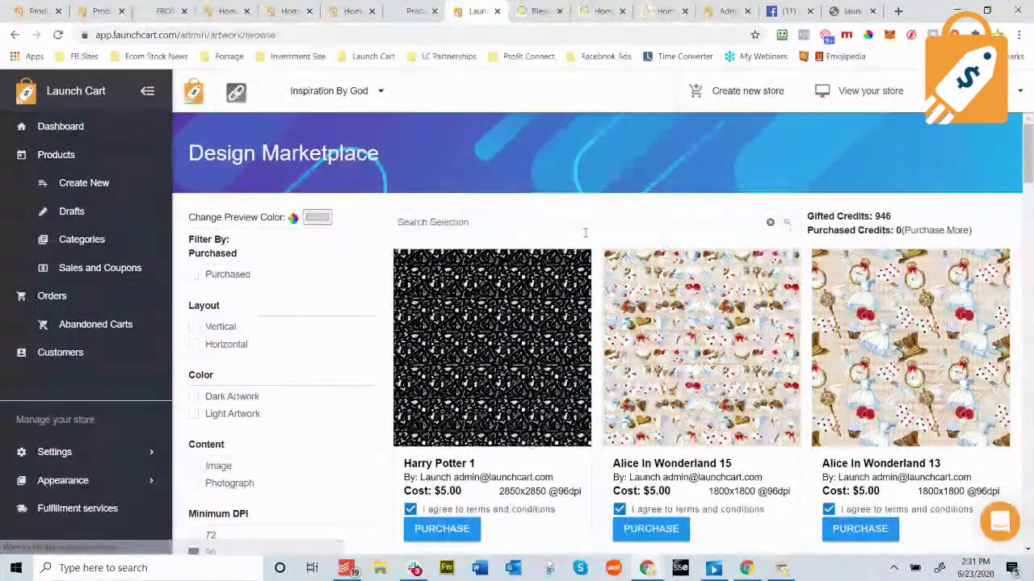
{"action": "left_click", "coordinate": [928, 231]}
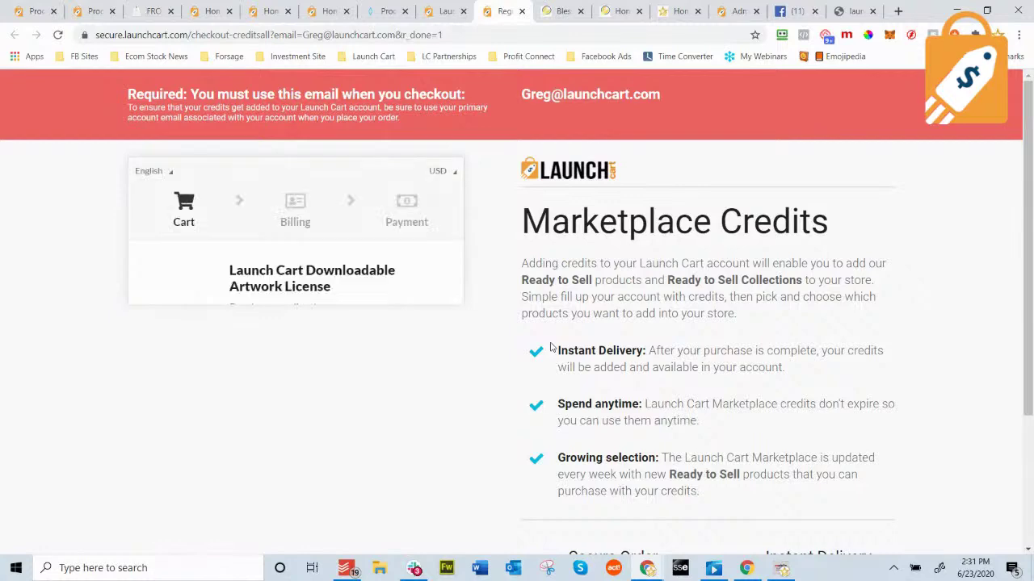
{"action": "scroll", "coordinate": [453, 330], "scroll_direction": "down", "scroll_amount": 1}
{"action": "scroll", "coordinate": [453, 331], "scroll_direction": "down", "scroll_amount": 5}
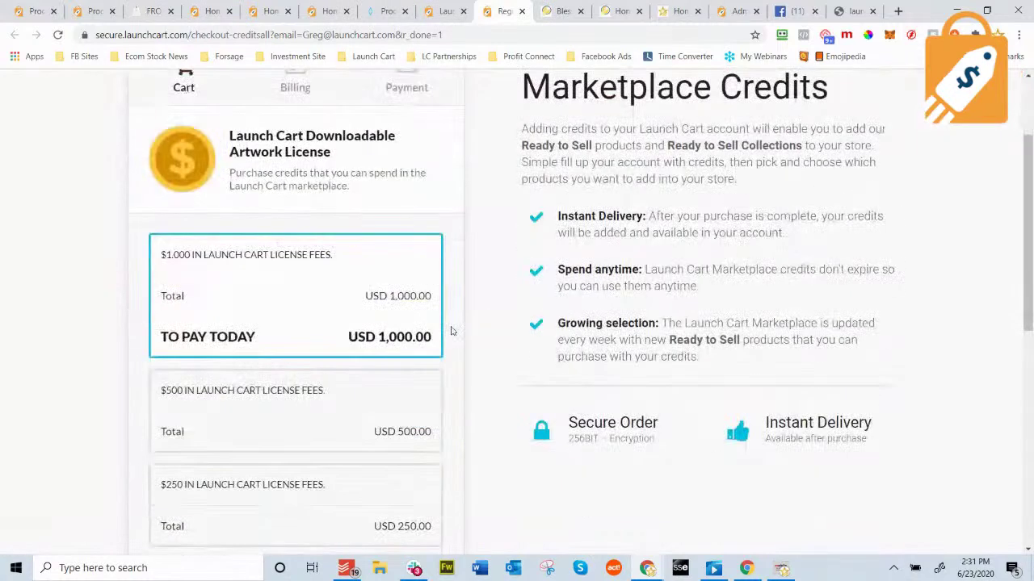
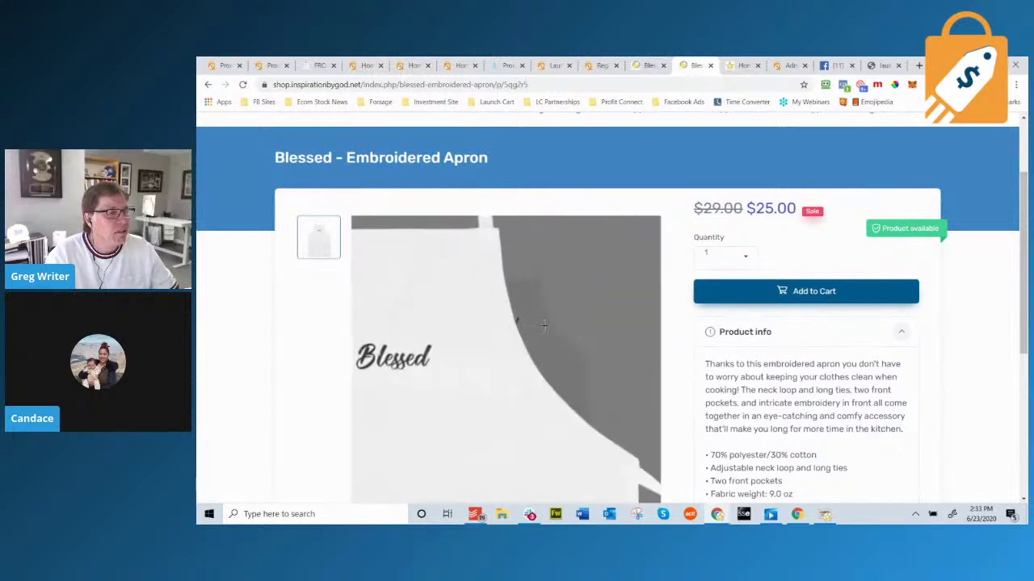
Step: Look over the apron page, then switch to the Blessed Women's Relaxed T-Shirt tab ($18.95)
{"action": "scroll", "coordinate": [746, 341], "scroll_direction": "down", "scroll_amount": 1}
{"action": "scroll", "coordinate": [747, 341], "scroll_direction": "up", "scroll_amount": 2}
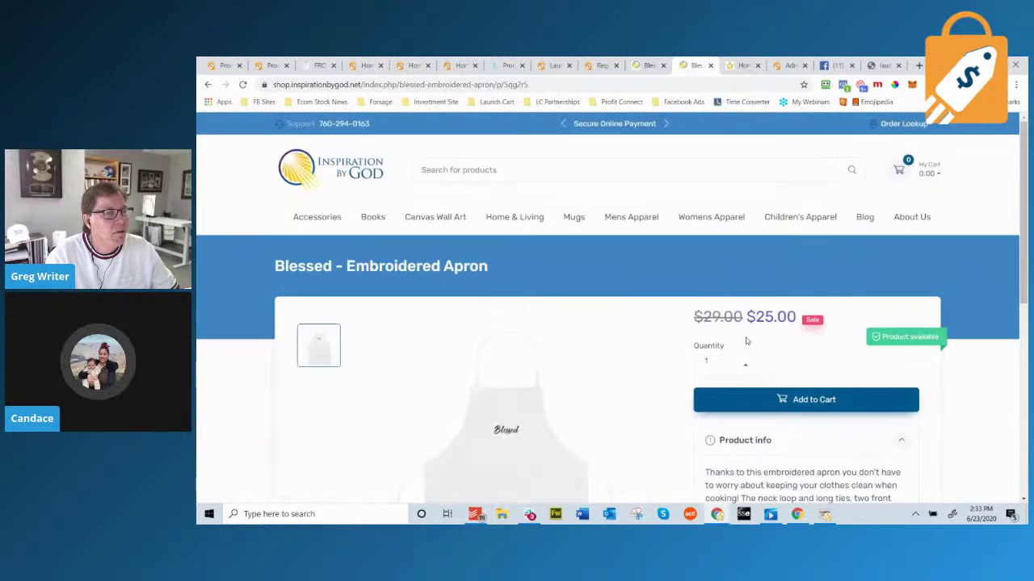
{"action": "scroll", "coordinate": [746, 341], "scroll_direction": "down", "scroll_amount": 3}
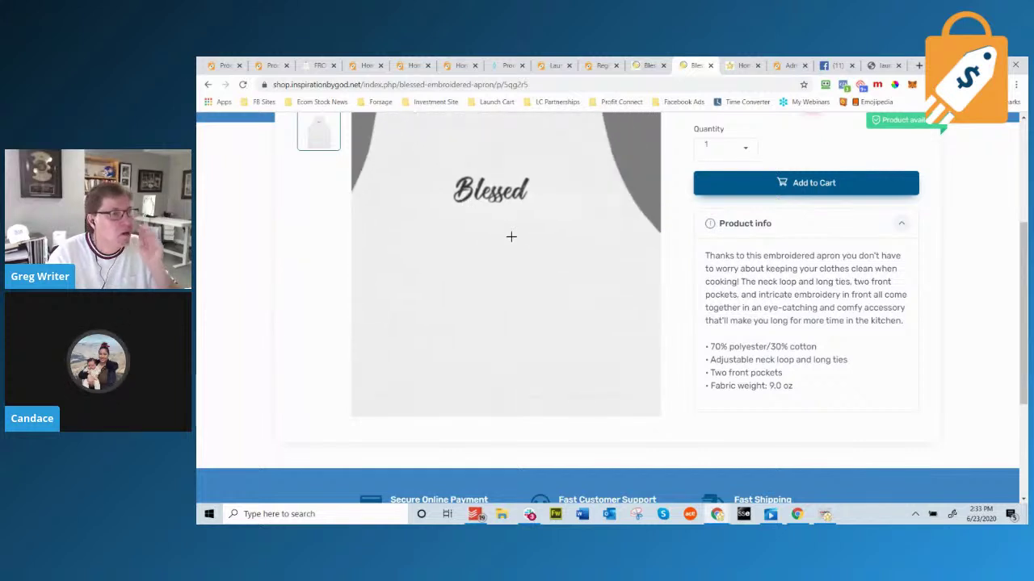
{"action": "scroll", "coordinate": [511, 236], "scroll_direction": "up", "scroll_amount": 2}
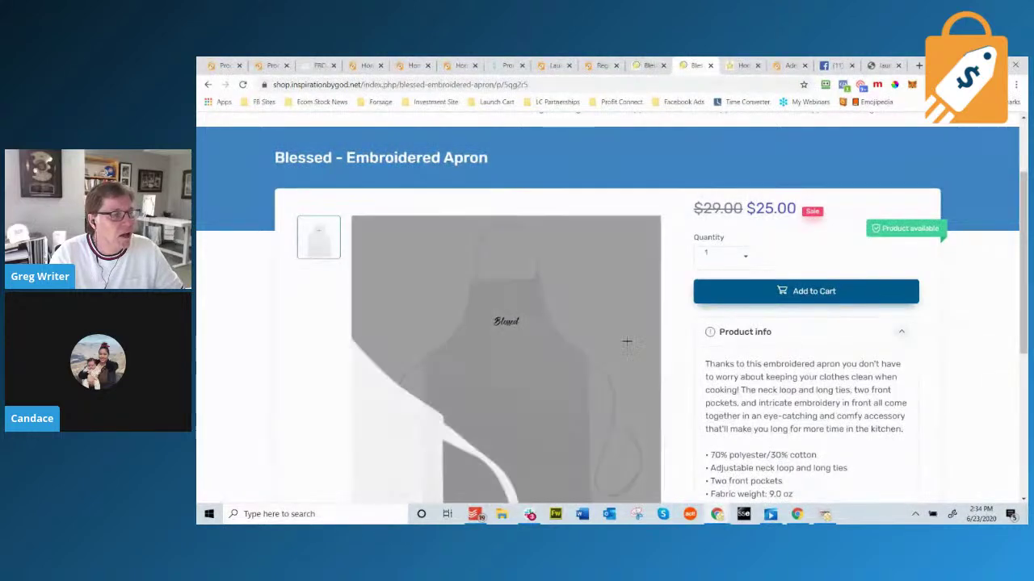
{"action": "scroll", "coordinate": [612, 341], "scroll_direction": "down", "scroll_amount": 1}
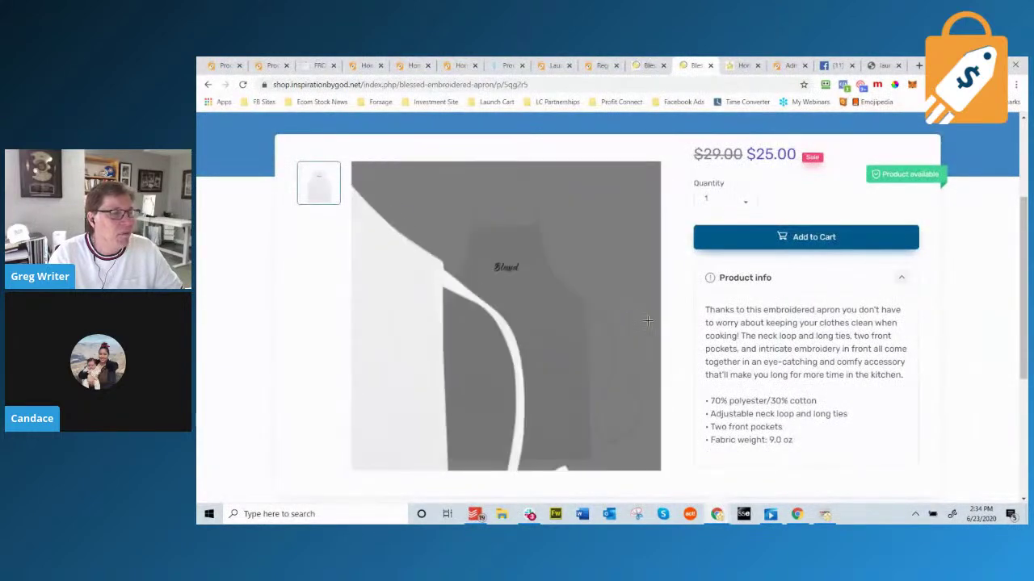
{"action": "scroll", "coordinate": [627, 330], "scroll_direction": "down", "scroll_amount": 3}
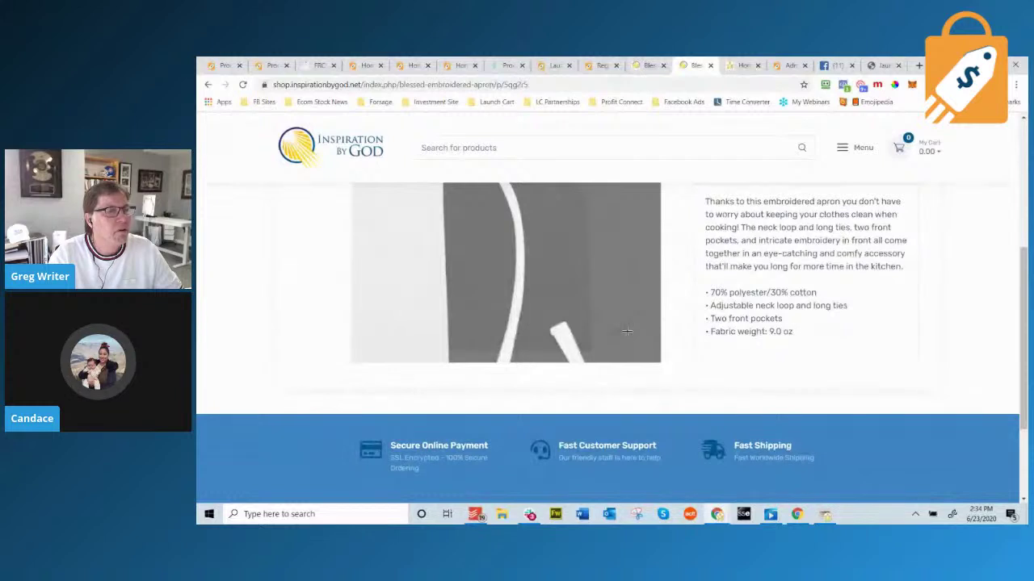
{"action": "scroll", "coordinate": [616, 323], "scroll_direction": "up", "scroll_amount": 3}
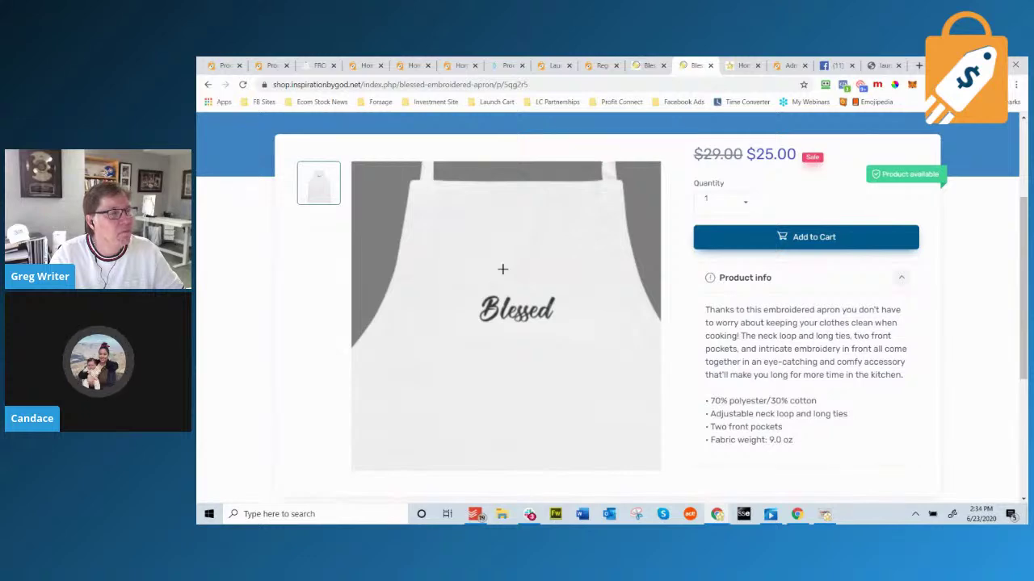
{"action": "left_click", "coordinate": [653, 65]}
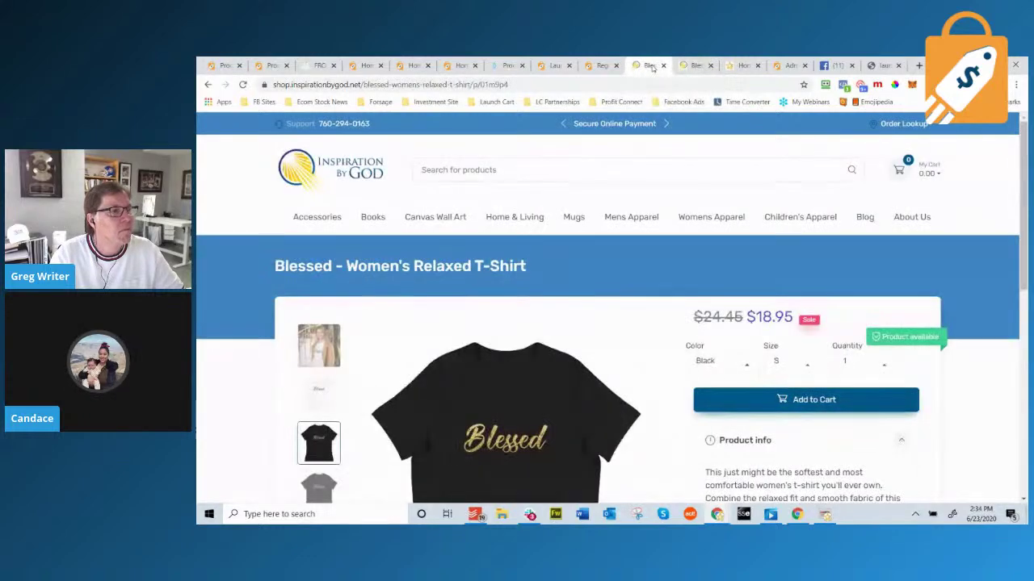
Step: Look through the open tabs from the checkout page to the VIP Influencer Party store
{"action": "left_click", "coordinate": [599, 66]}
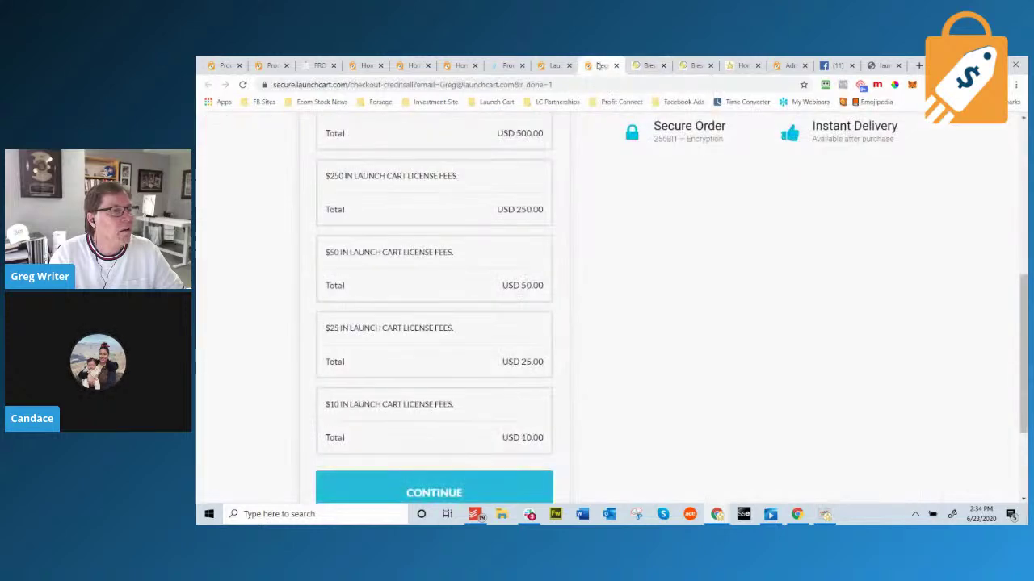
{"action": "left_click", "coordinate": [651, 65]}
{"action": "left_click", "coordinate": [696, 66]}
{"action": "left_click", "coordinate": [741, 65]}
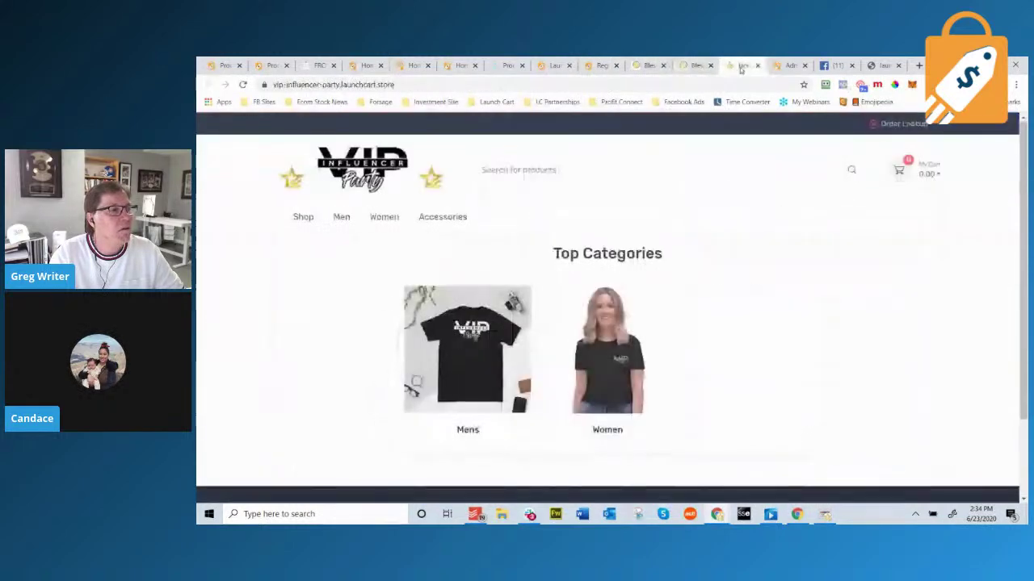
Step: Close the VIP store, admin login, Facebook group, PDF, apron and checkout tabs, keeping the Launch Cart admin
{"action": "left_click", "coordinate": [757, 66]}
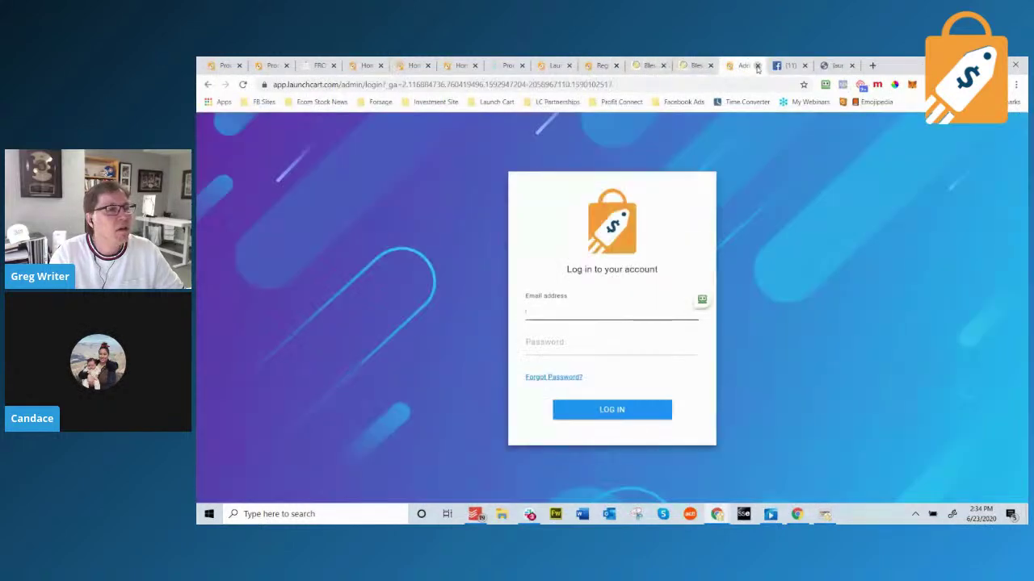
{"action": "left_click", "coordinate": [757, 65]}
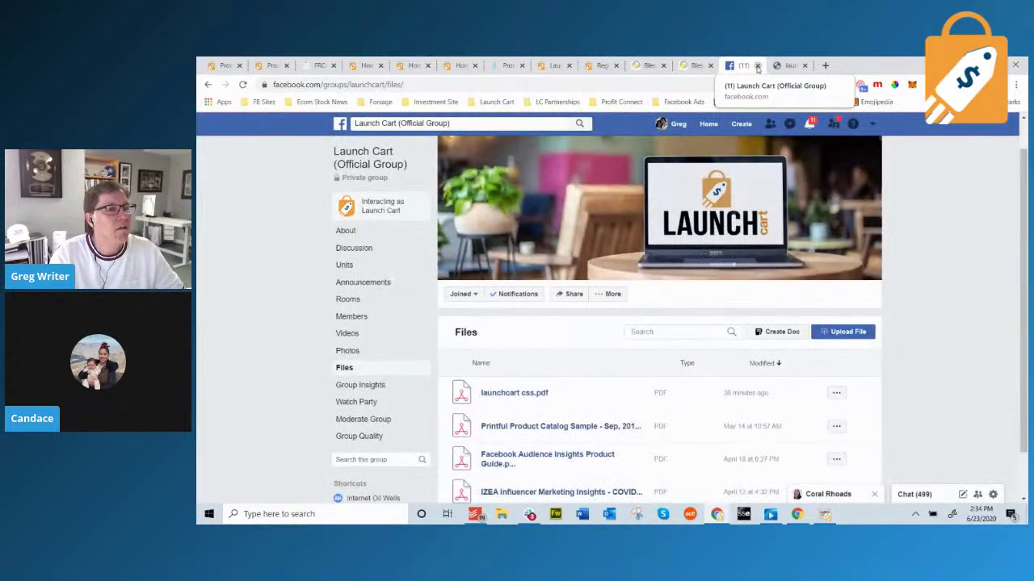
{"action": "left_click", "coordinate": [757, 66]}
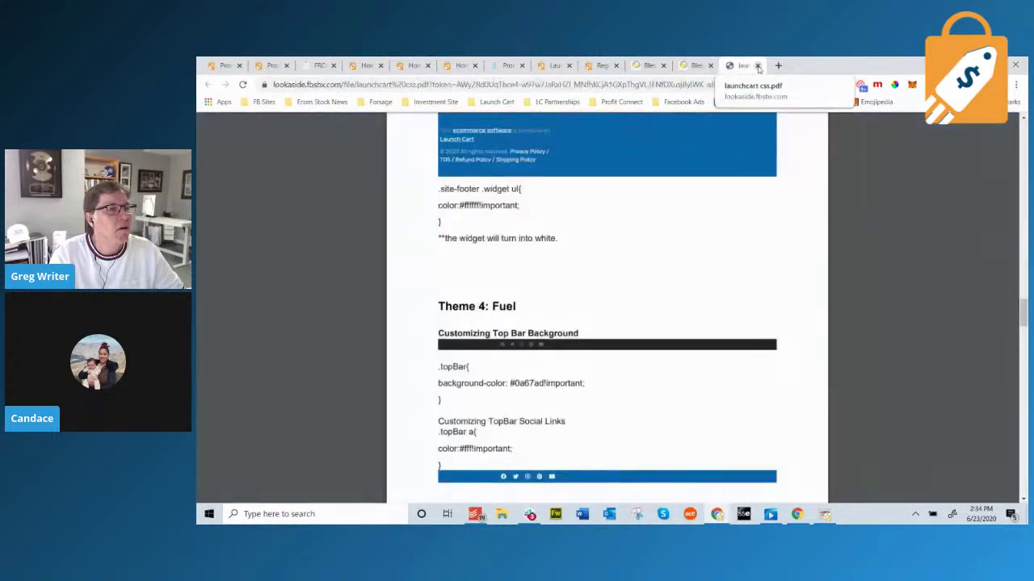
{"action": "left_click", "coordinate": [757, 65]}
{"action": "left_click", "coordinate": [757, 65]}
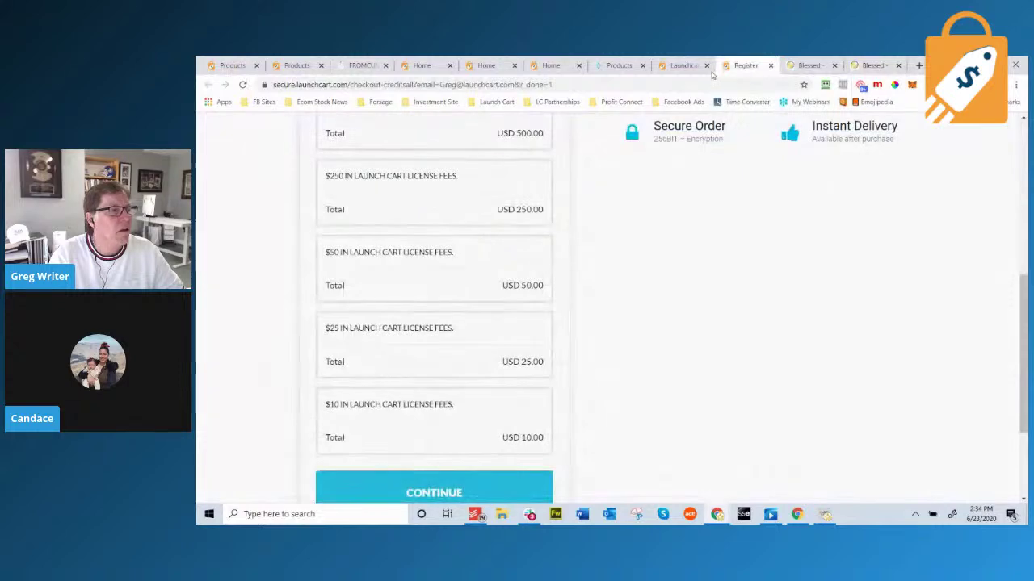
{"action": "left_click", "coordinate": [770, 66]}
{"action": "left_click", "coordinate": [690, 67]}
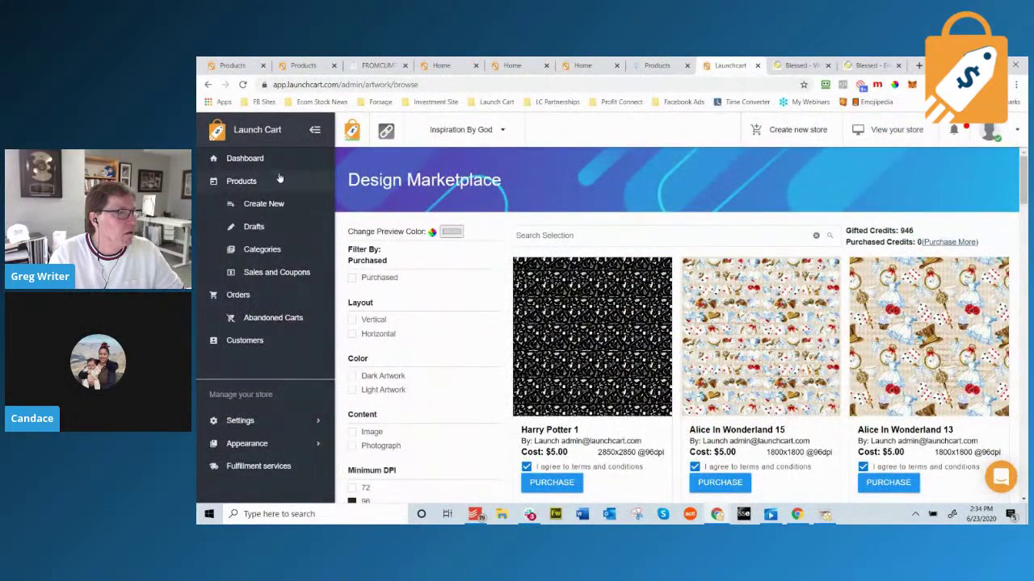
Step: Start a new print-on-demand product and browse the Collections and Accessories catalog categories
{"action": "left_click", "coordinate": [260, 204]}
{"action": "left_click", "coordinate": [624, 379]}
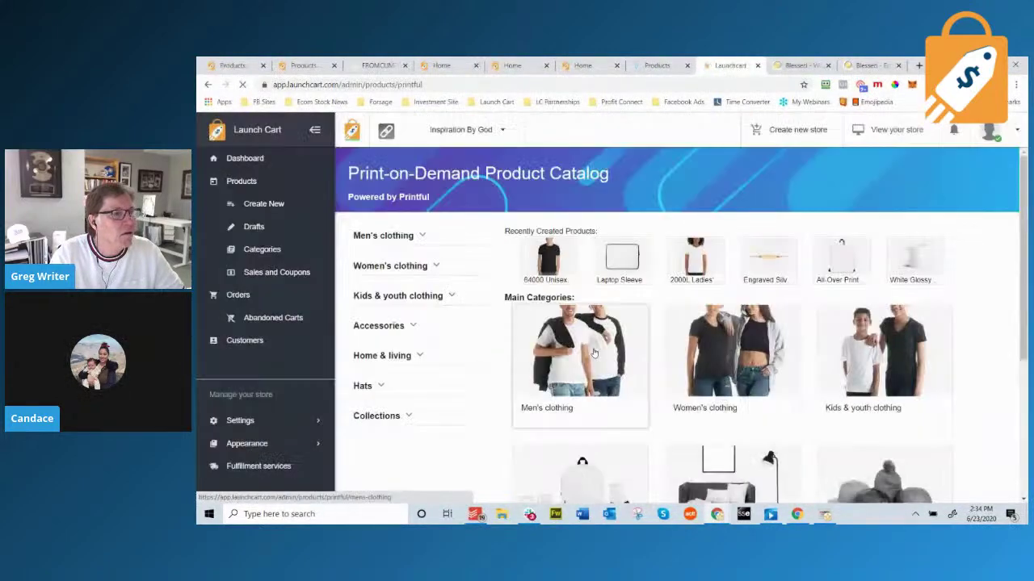
{"action": "left_click", "coordinate": [386, 418]}
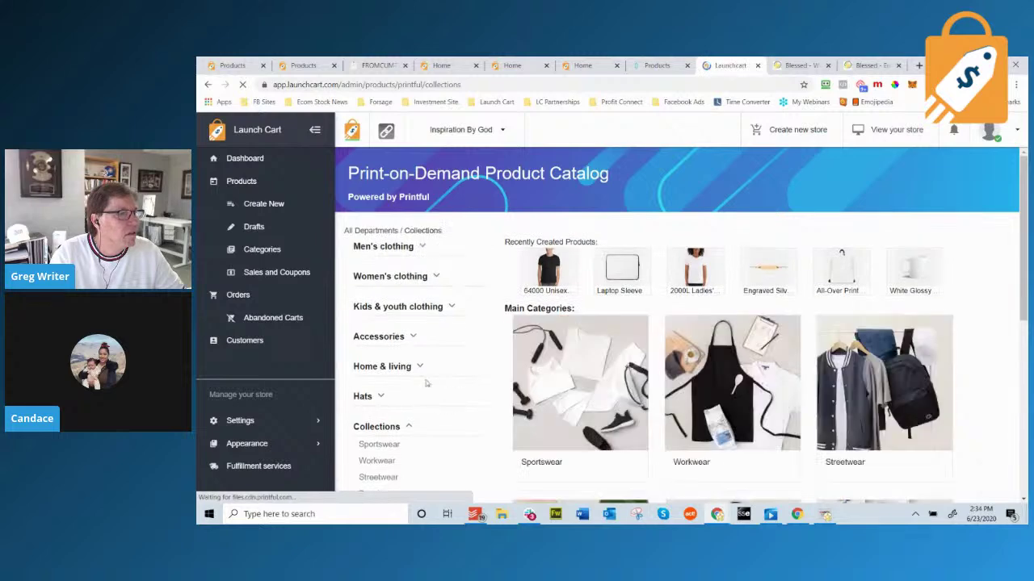
{"action": "left_click", "coordinate": [413, 336]}
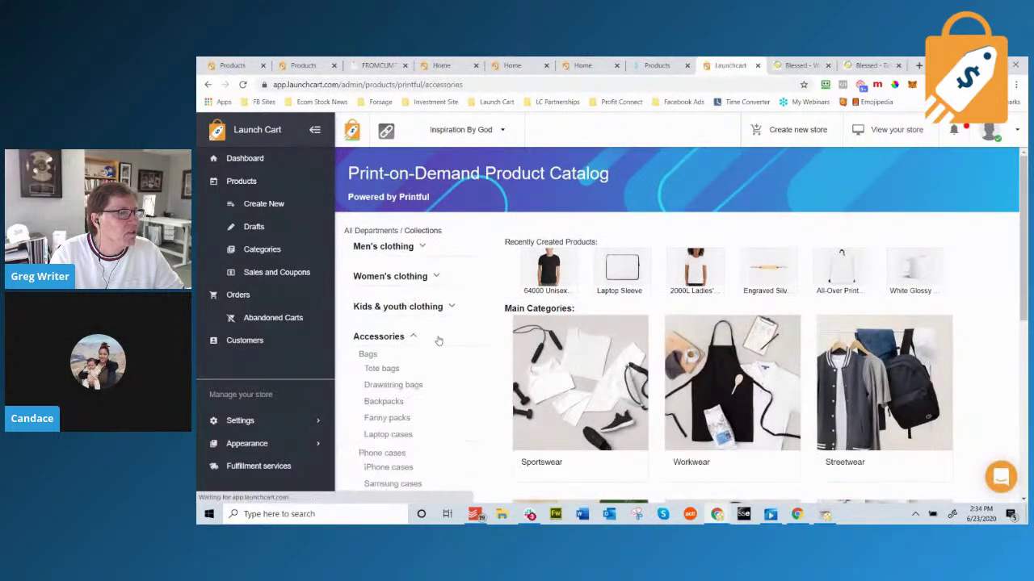
{"action": "scroll", "coordinate": [438, 338], "scroll_direction": "down", "scroll_amount": 1}
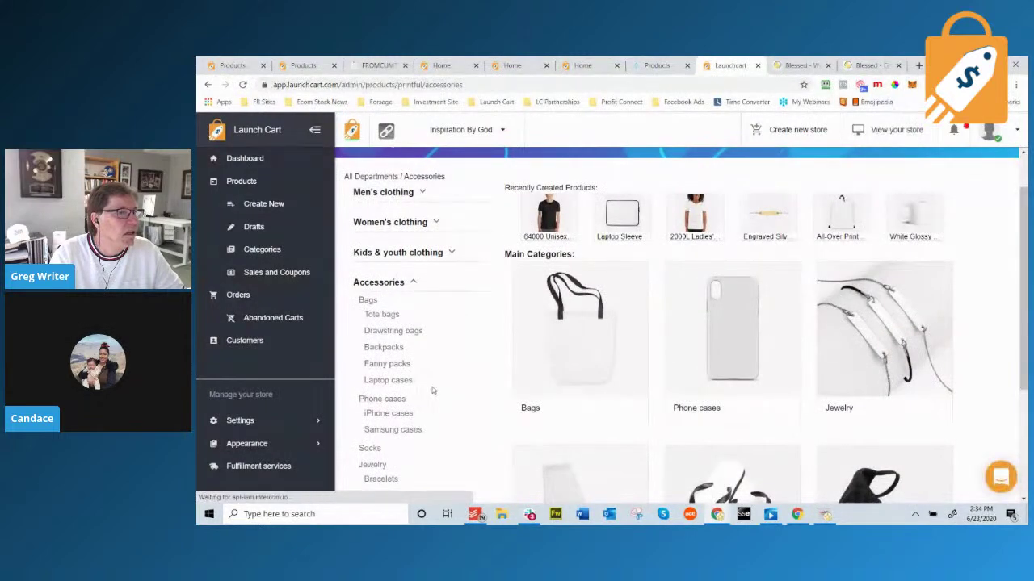
{"action": "scroll", "coordinate": [431, 391], "scroll_direction": "down", "scroll_amount": 3}
{"action": "scroll", "coordinate": [397, 376], "scroll_direction": "up", "scroll_amount": 1}
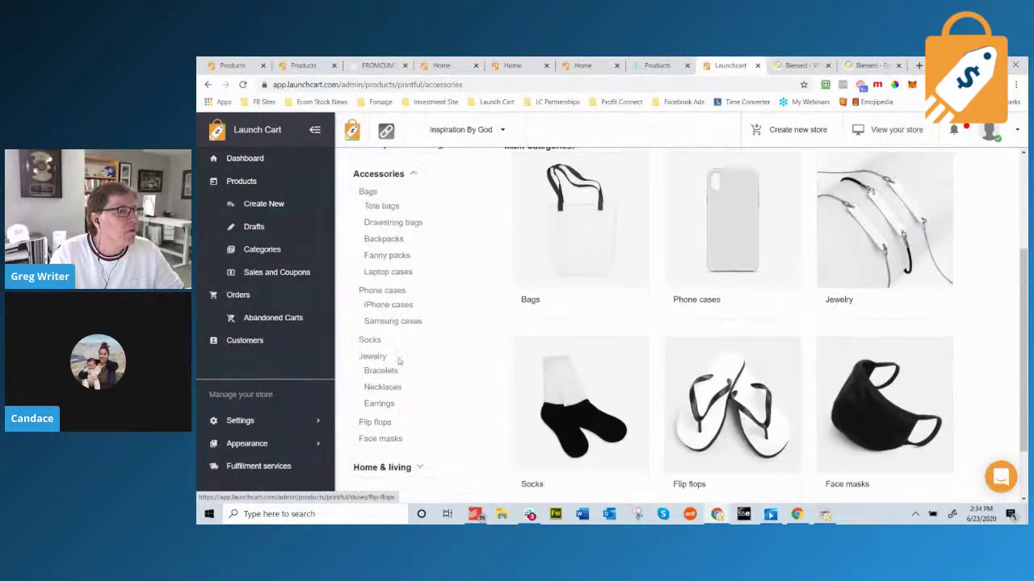
{"action": "scroll", "coordinate": [400, 349], "scroll_direction": "up", "scroll_amount": 1}
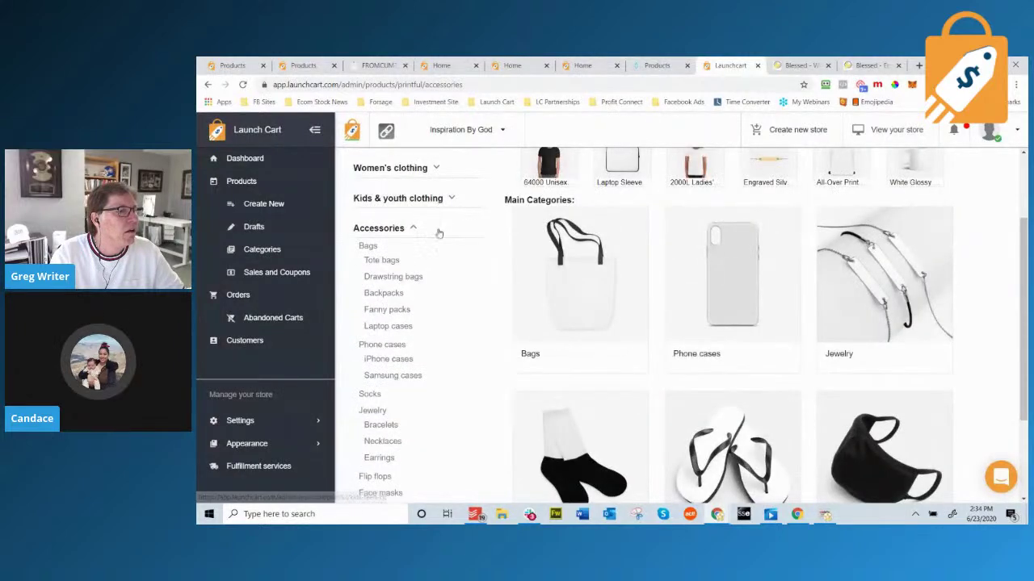
{"action": "scroll", "coordinate": [450, 280], "scroll_direction": "down", "scroll_amount": 2}
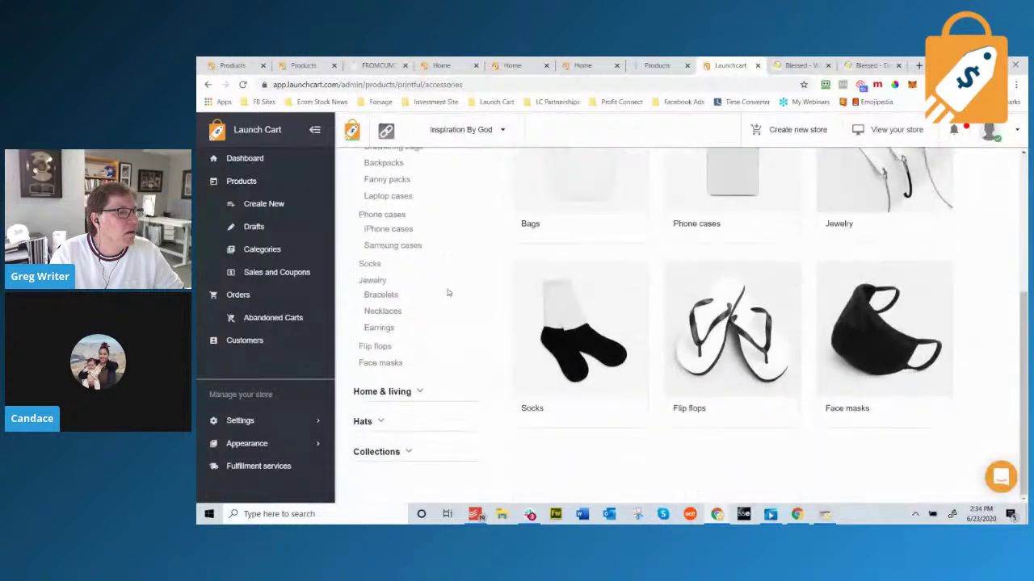
Step: Under Home & living > Aprons, open the 5502 Embroidered Apron for configuring
{"action": "left_click", "coordinate": [420, 392]}
{"action": "scroll", "coordinate": [450, 368], "scroll_direction": "down", "scroll_amount": 3}
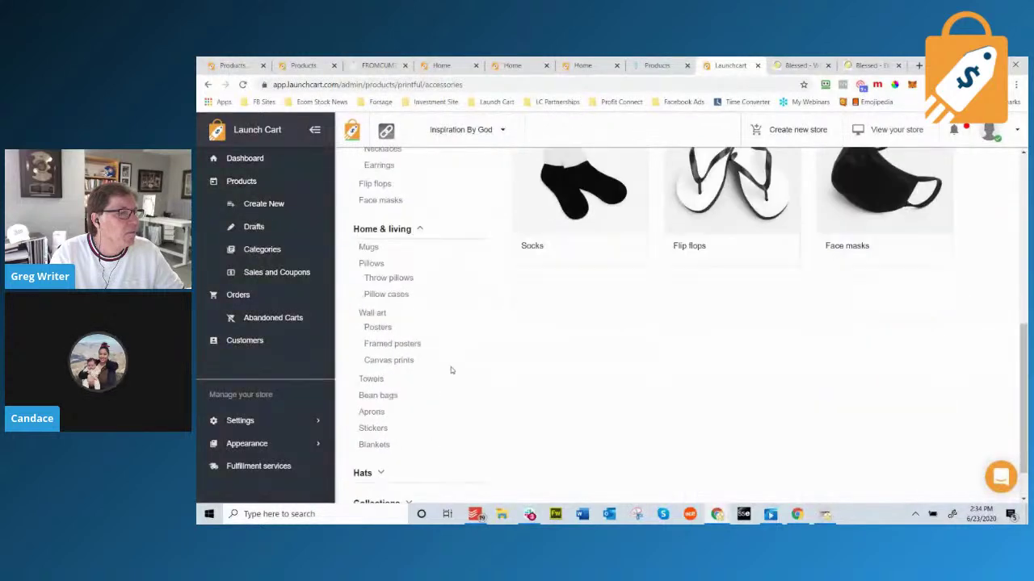
{"action": "left_click", "coordinate": [372, 414]}
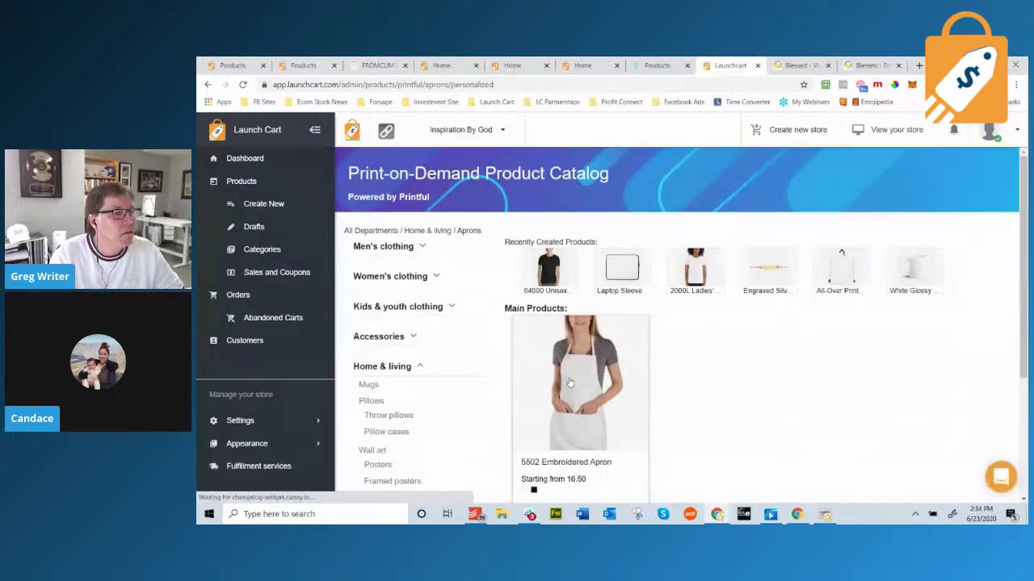
{"action": "left_click", "coordinate": [598, 378]}
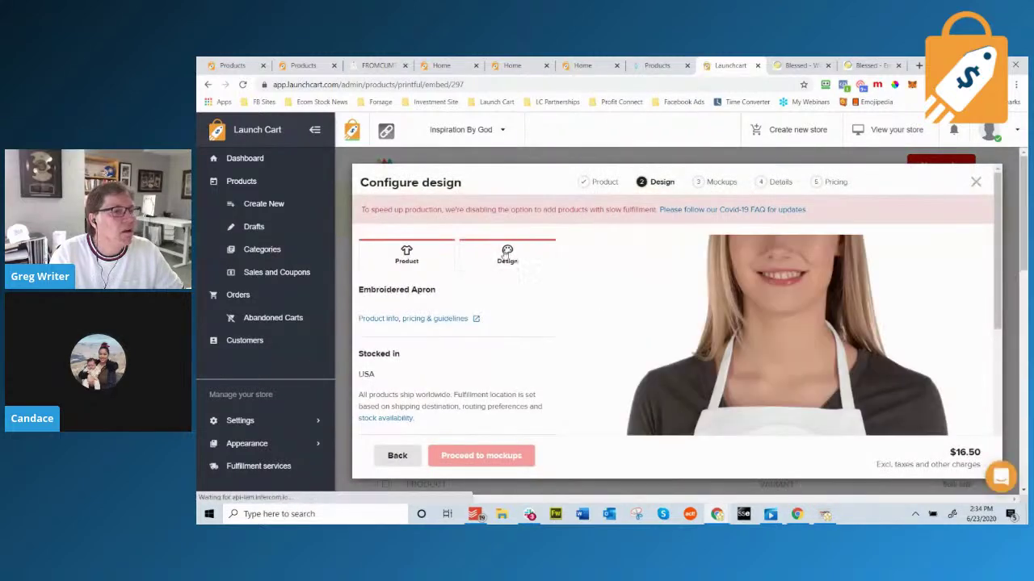
Step: Place the Clothed Strength Dignity0 design from the file library on the apron and shrink it
{"action": "left_click", "coordinate": [507, 255]}
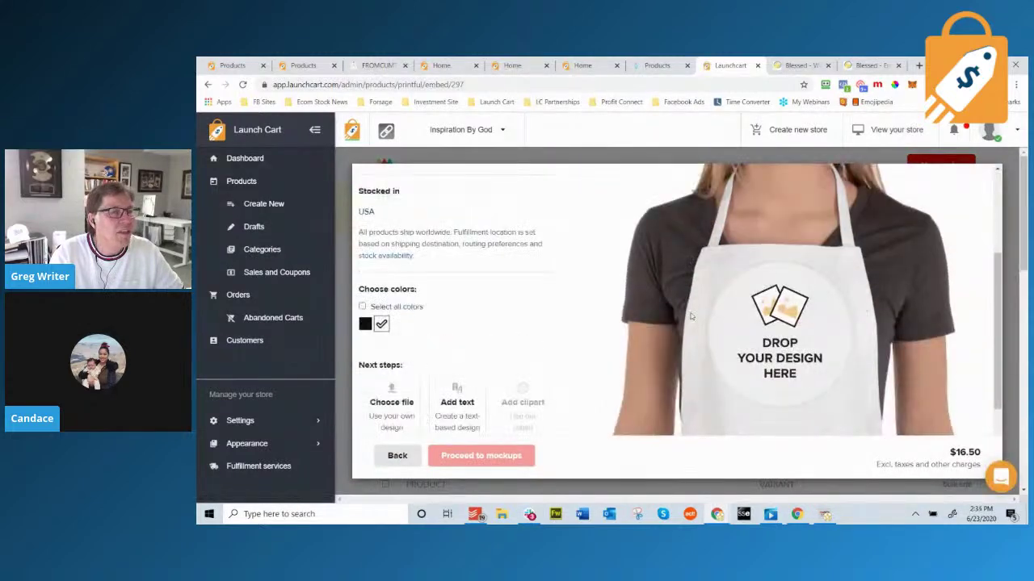
{"action": "scroll", "coordinate": [521, 234], "scroll_direction": "up", "scroll_amount": 5}
{"action": "left_click", "coordinate": [507, 203]}
{"action": "left_click", "coordinate": [403, 263]}
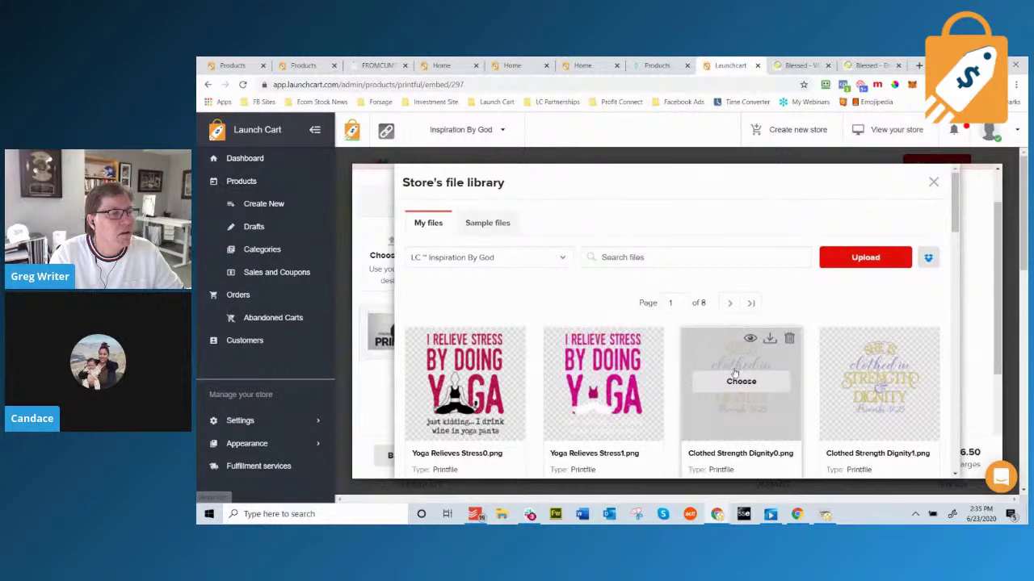
{"action": "left_click", "coordinate": [738, 380]}
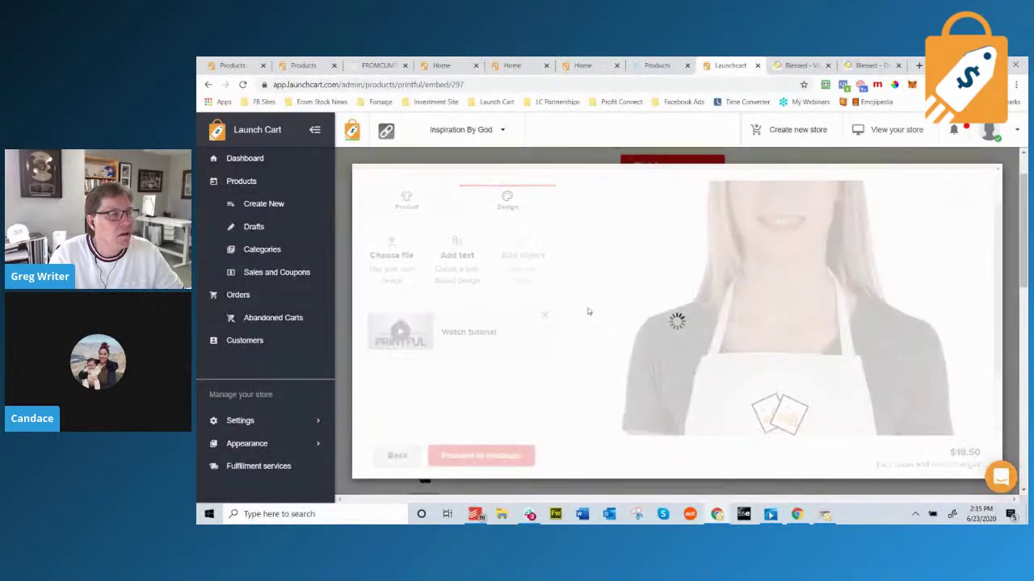
{"action": "mouse_move", "coordinate": [755, 362]}
{"action": "left_mouse_down"}
{"action": "mouse_move", "coordinate": [751, 379]}
{"action": "mouse_move", "coordinate": [765, 360]}
{"action": "mouse_move", "coordinate": [737, 411]}
{"action": "mouse_move", "coordinate": [756, 365]}
{"action": "left_mouse_up"}
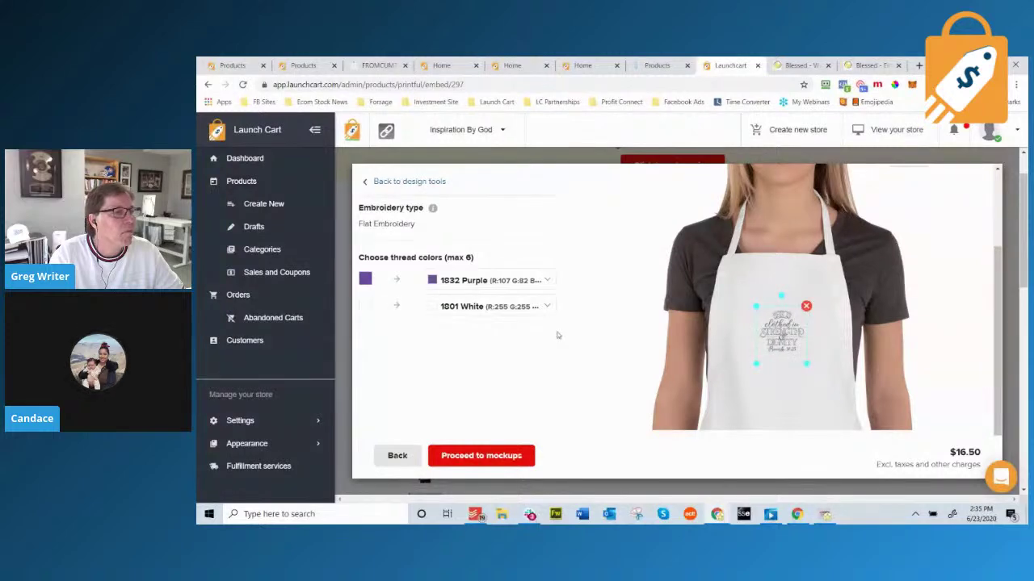
Step: Search the library for 'ble' and add the Blessed-black01 design to the apron
{"action": "scroll", "coordinate": [557, 335], "scroll_direction": "up", "scroll_amount": 2}
{"action": "left_click", "coordinate": [506, 256]}
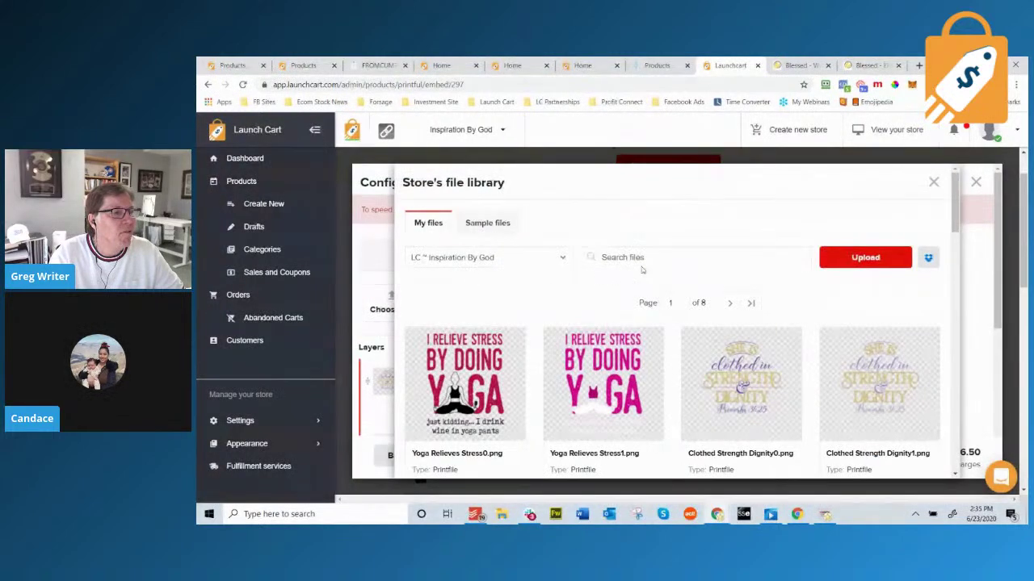
{"action": "left_click", "coordinate": [656, 257]}
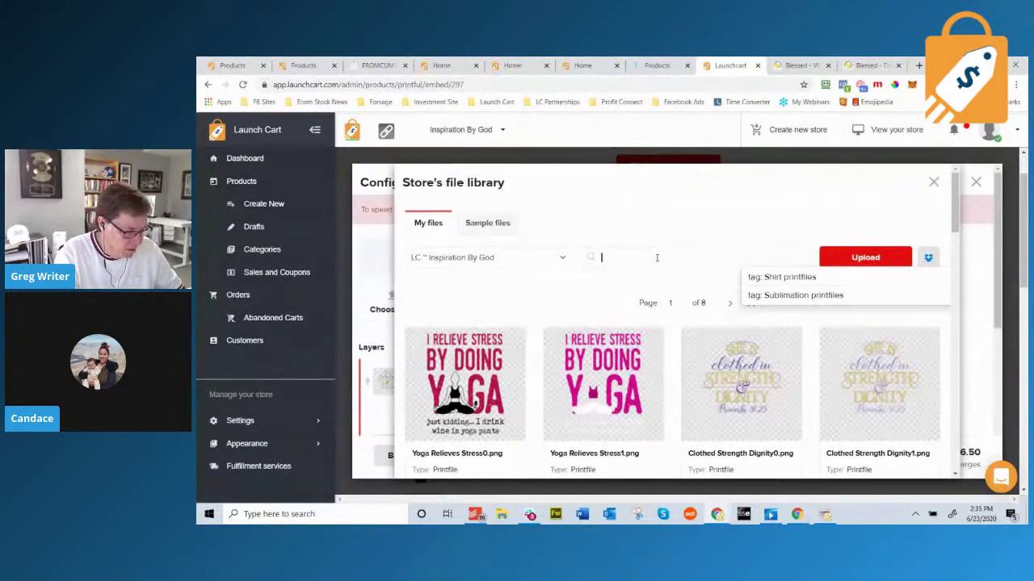
{"action": "type", "text": "blessed"}
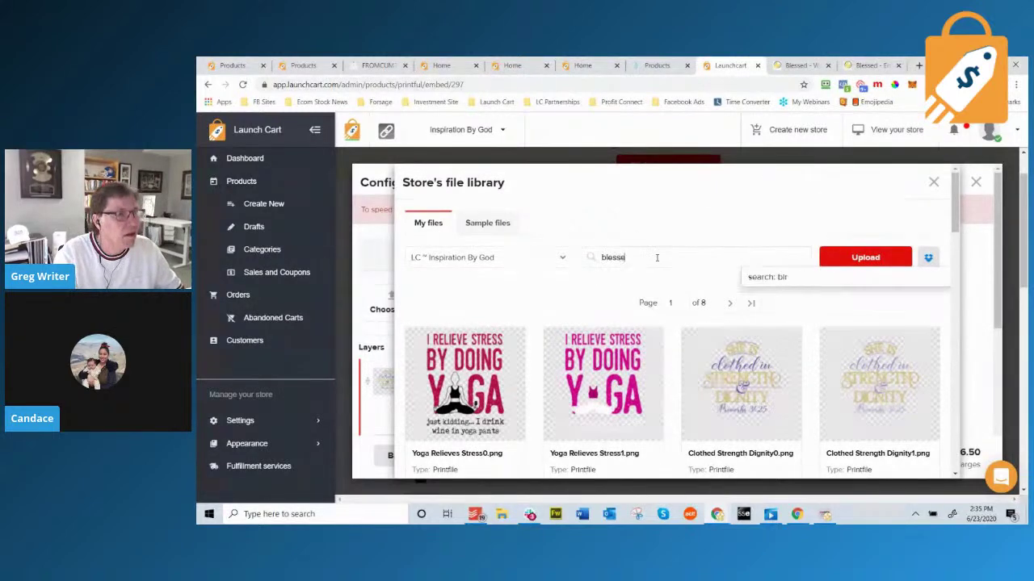
{"action": "left_click", "coordinate": [793, 281]}
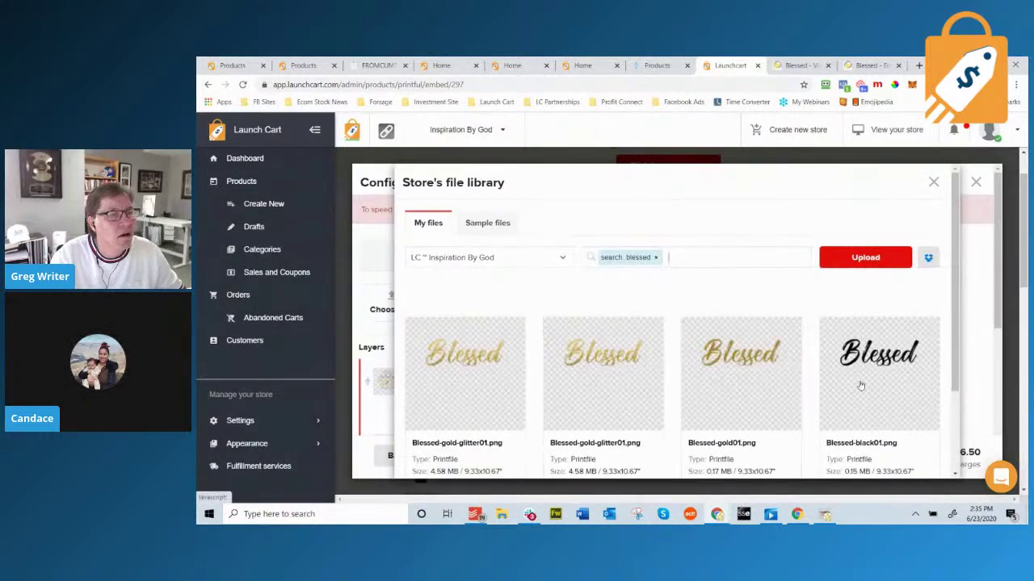
{"action": "left_click", "coordinate": [885, 376]}
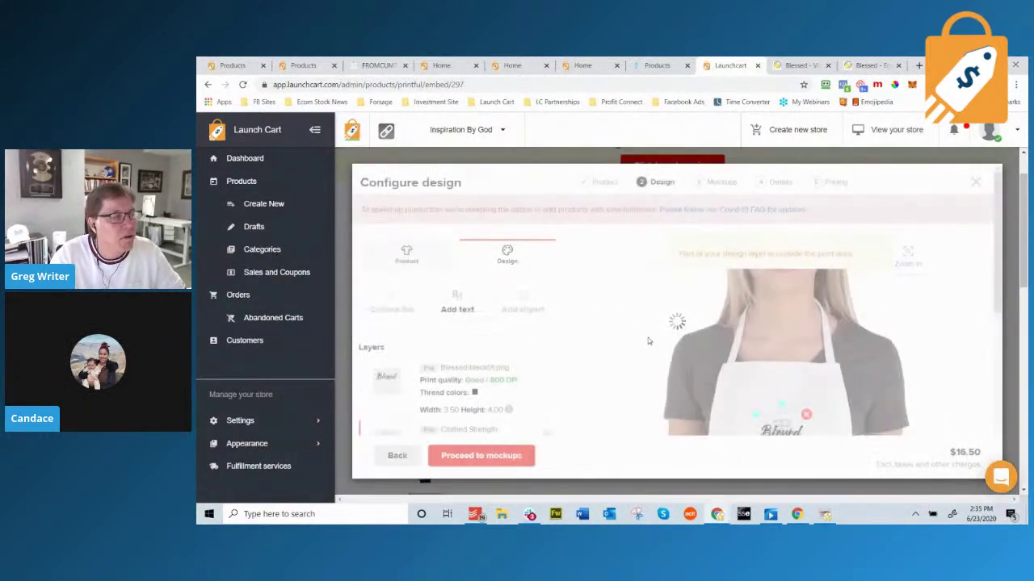
{"action": "scroll", "coordinate": [769, 384], "scroll_direction": "down", "scroll_amount": 2}
{"action": "left_click_drag", "start_coordinate": [793, 337], "coordinate": [789, 341]}
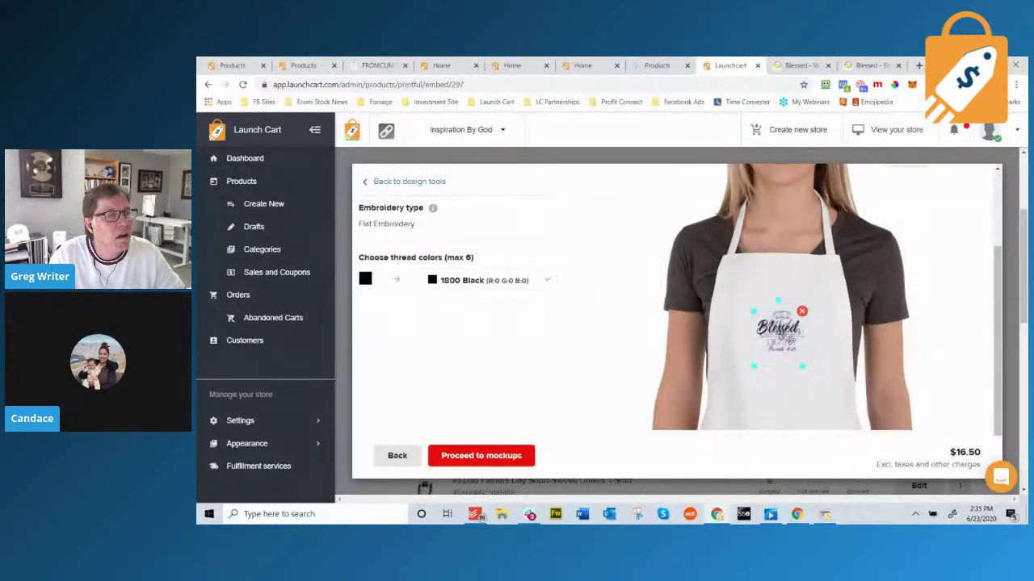
Step: Delete the Clothed Strength layer and resize the Blessed design to 3.94 × 4.50
{"action": "left_click", "coordinate": [781, 334]}
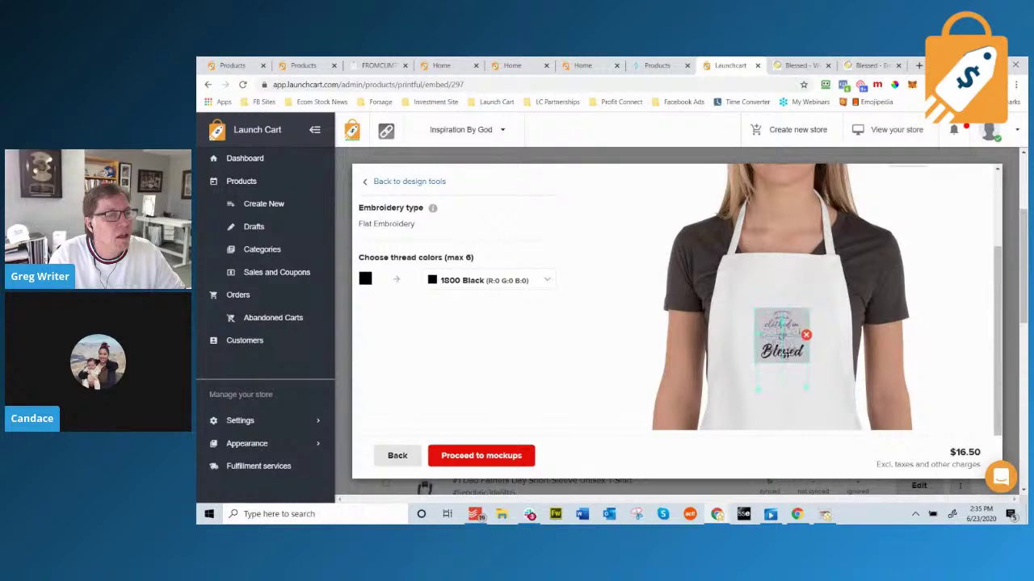
{"action": "left_click", "coordinate": [806, 307]}
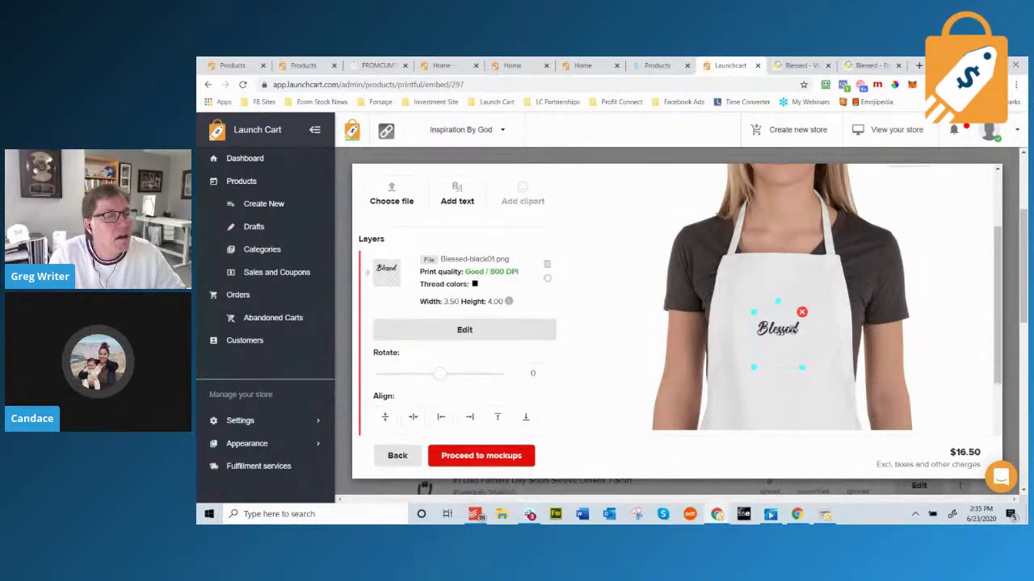
{"action": "mouse_move", "coordinate": [800, 368]}
{"action": "left_mouse_down"}
{"action": "mouse_move", "coordinate": [825, 373]}
{"action": "mouse_move", "coordinate": [816, 374]}
{"action": "left_mouse_up"}
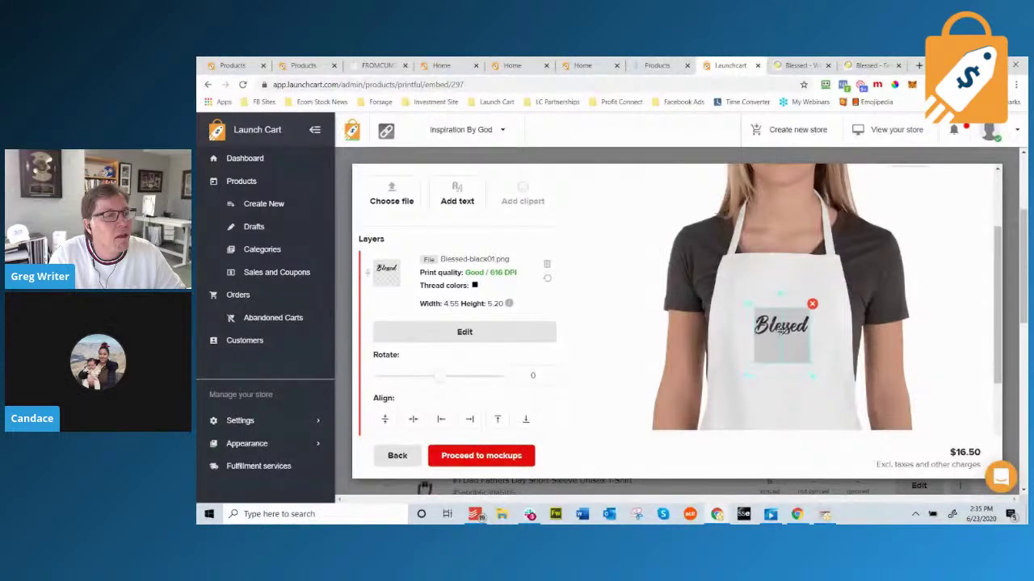
{"action": "left_click_drag", "start_coordinate": [754, 372], "coordinate": [753, 363]}
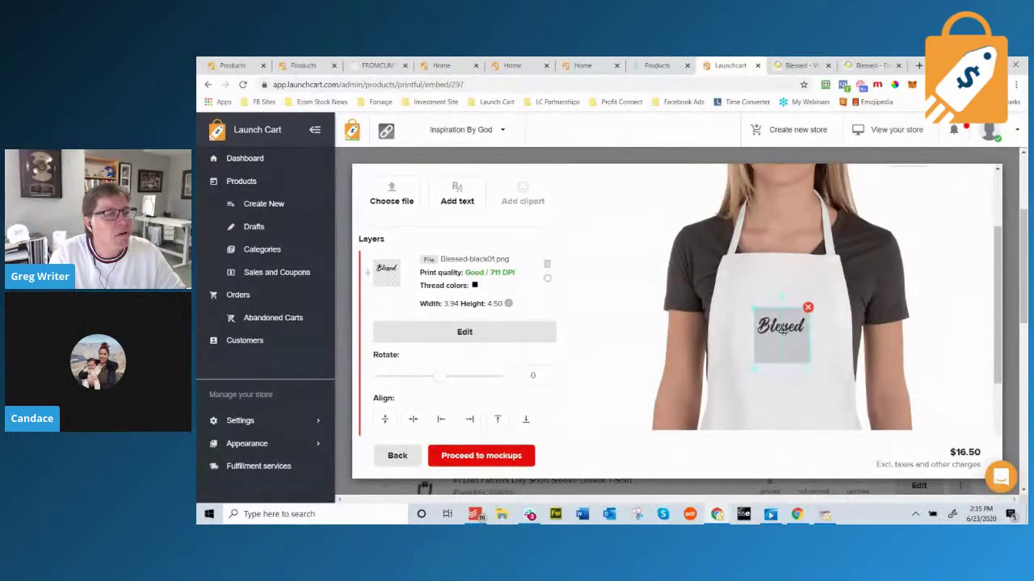
{"action": "left_click", "coordinate": [840, 343]}
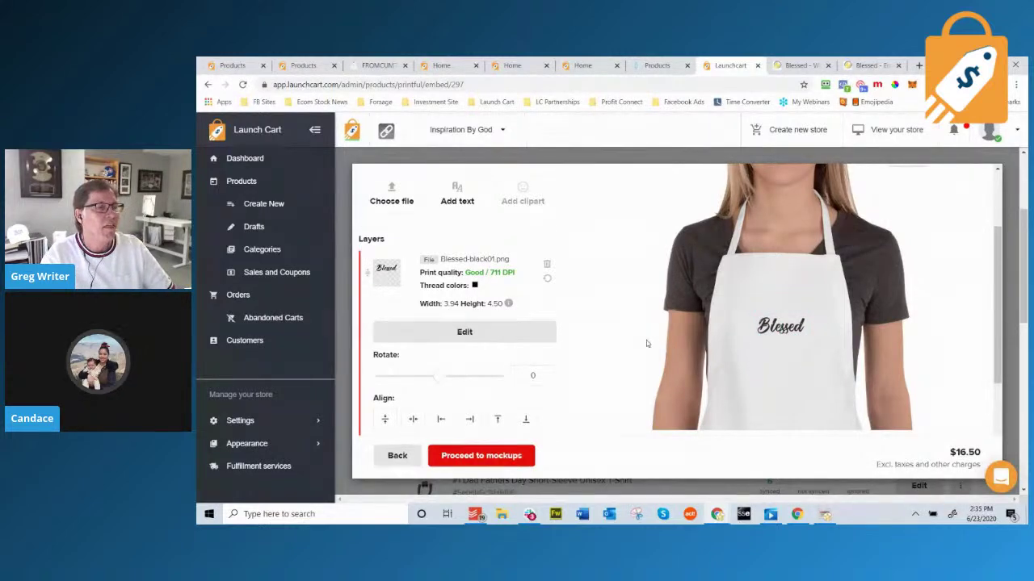
{"action": "scroll", "coordinate": [646, 343], "scroll_direction": "down", "scroll_amount": 3}
{"action": "scroll", "coordinate": [646, 343], "scroll_direction": "up", "scroll_amount": 5}
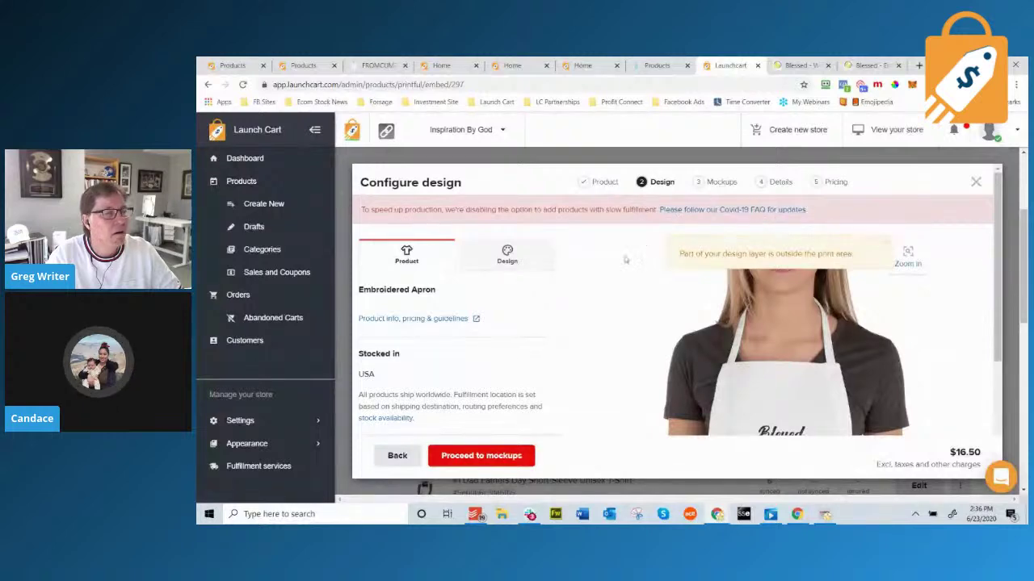
Step: Open the Embroidered Apron info window and view its print file templates and customer reviews
{"action": "scroll", "coordinate": [406, 389], "scroll_direction": "down", "scroll_amount": 2}
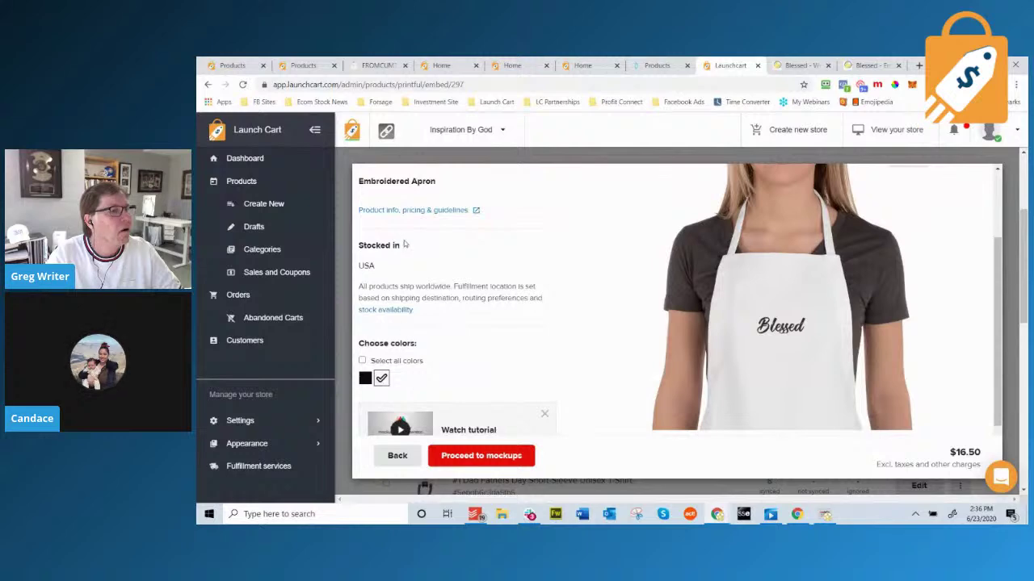
{"action": "left_click", "coordinate": [417, 211]}
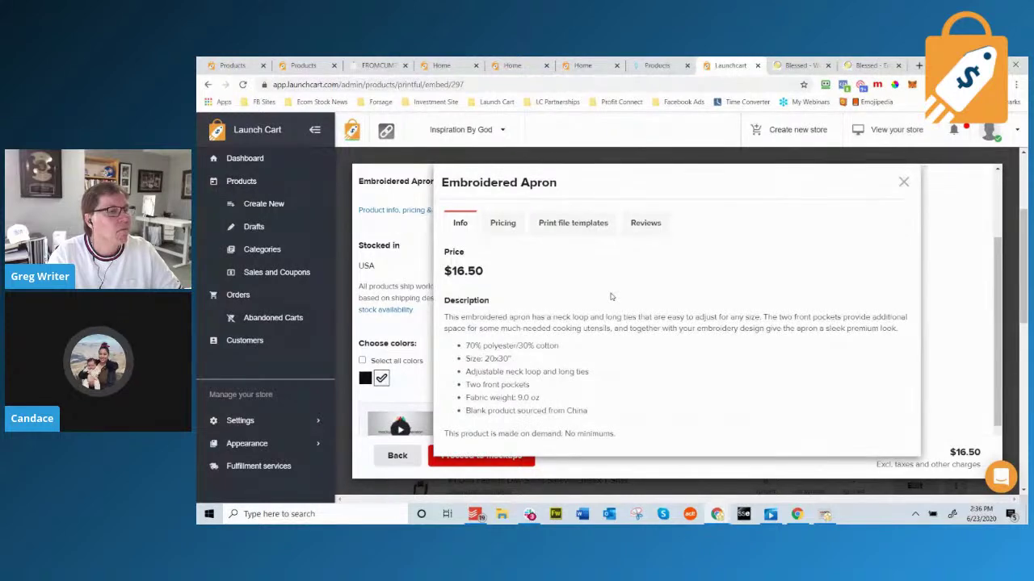
{"action": "left_click", "coordinate": [575, 224]}
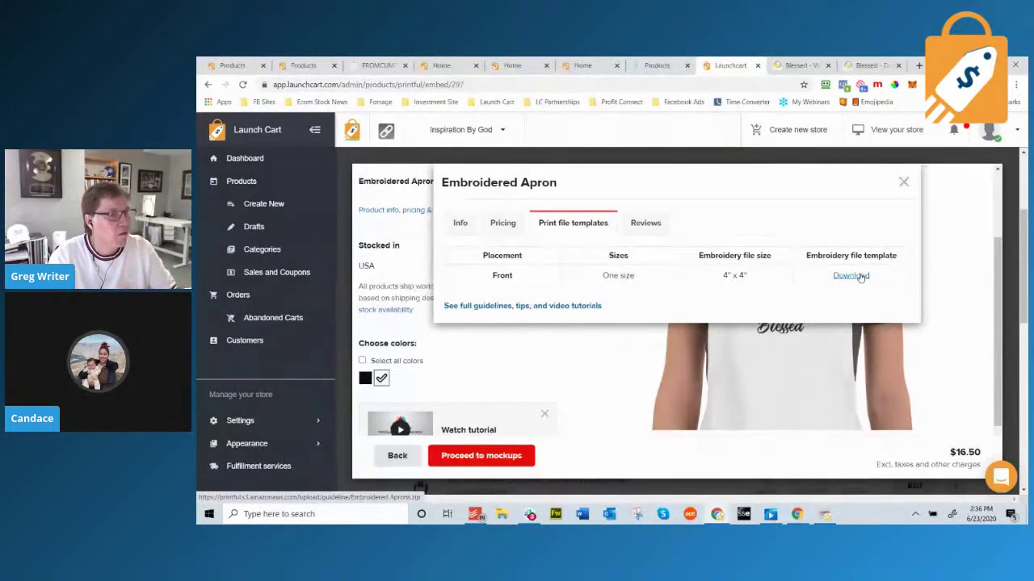
{"action": "left_click", "coordinate": [645, 222]}
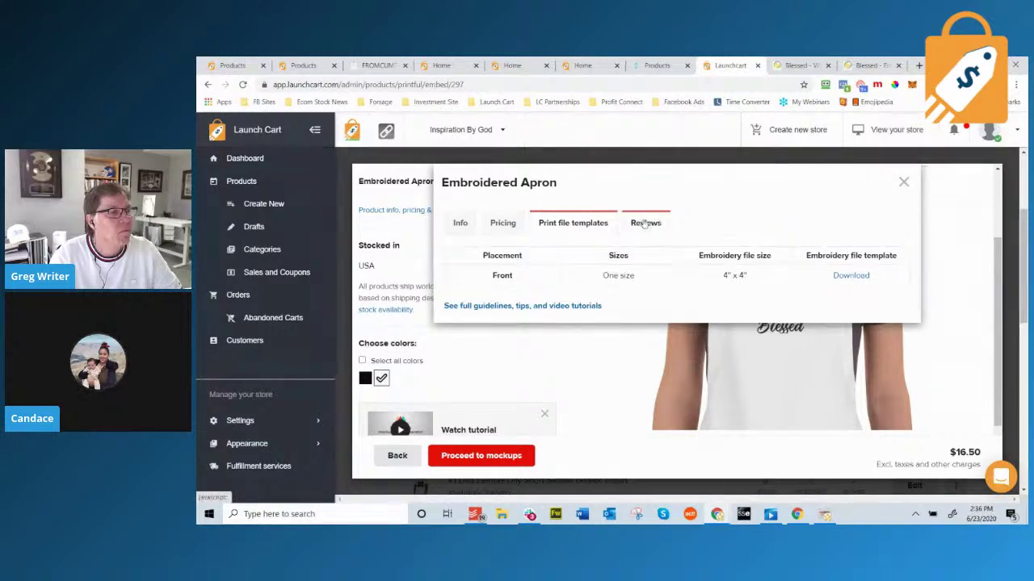
Step: Return to the apron's price and description, then close the info window
{"action": "scroll", "coordinate": [781, 315], "scroll_direction": "down", "scroll_amount": 1}
{"action": "scroll", "coordinate": [781, 315], "scroll_direction": "up", "scroll_amount": 1}
{"action": "scroll", "coordinate": [781, 315], "scroll_direction": "down", "scroll_amount": 3}
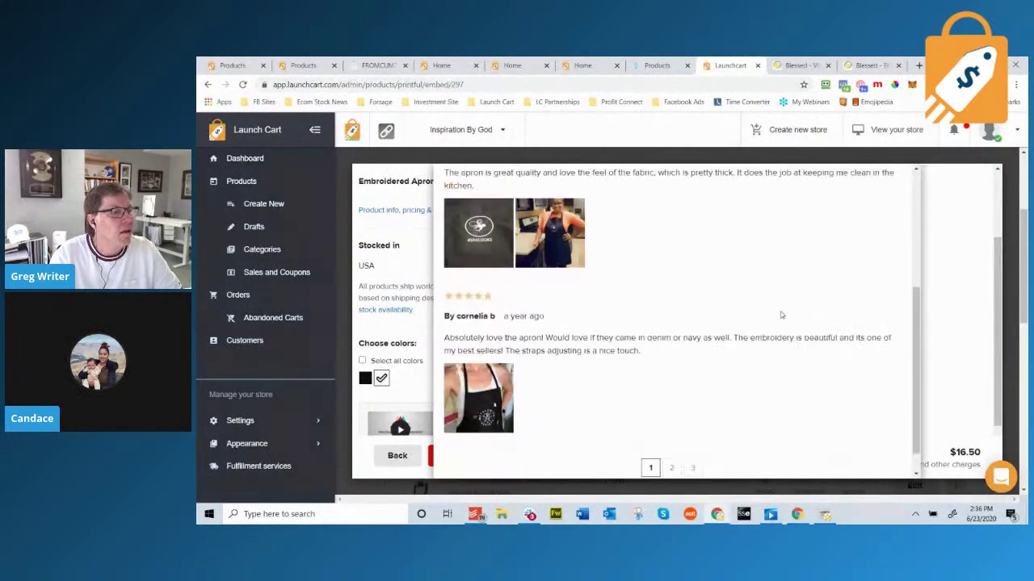
{"action": "scroll", "coordinate": [781, 315], "scroll_direction": "down", "scroll_amount": 1}
{"action": "scroll", "coordinate": [781, 315], "scroll_direction": "up", "scroll_amount": 4}
{"action": "left_click", "coordinate": [462, 224]}
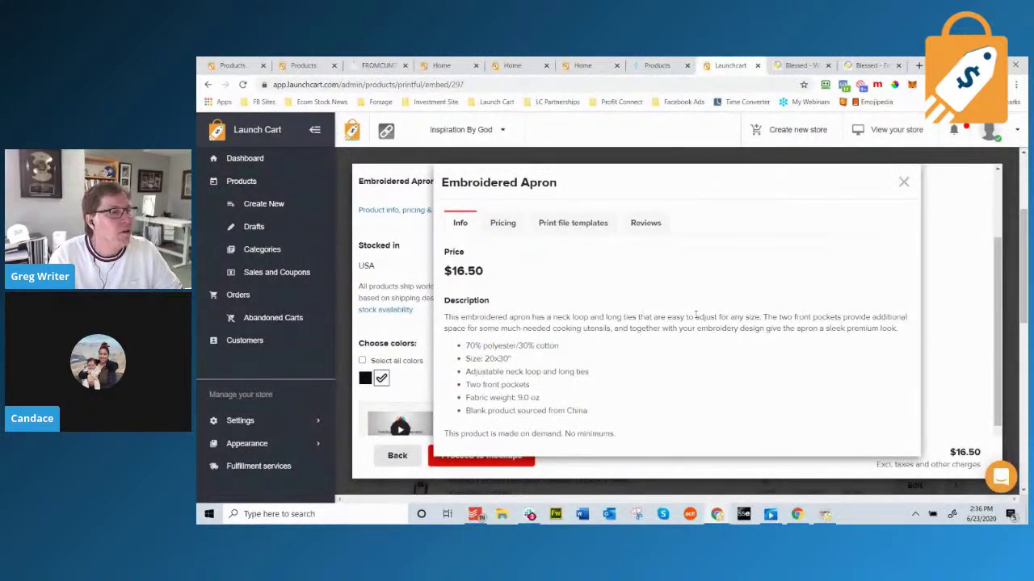
{"action": "left_click", "coordinate": [904, 184]}
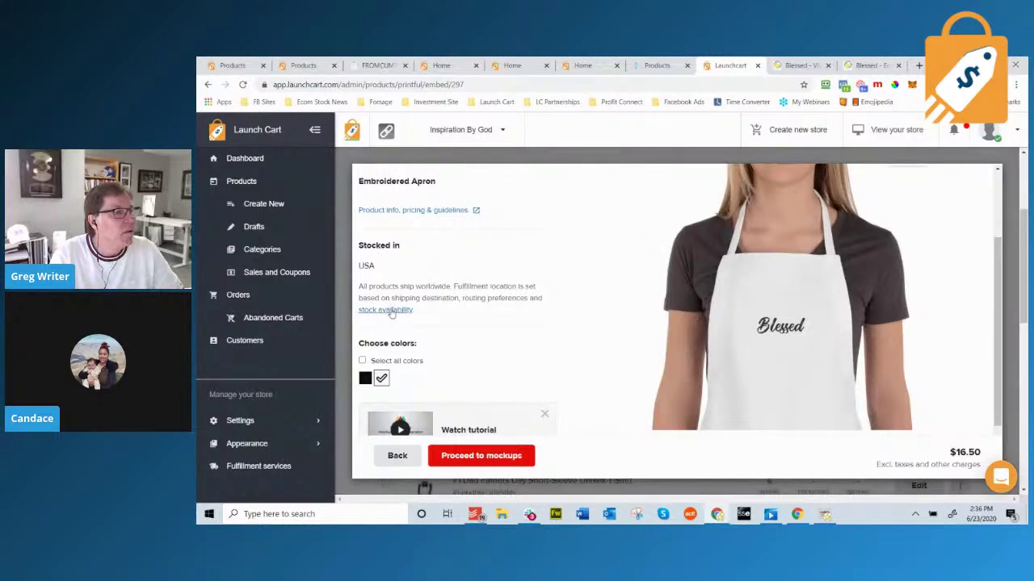
{"action": "scroll", "coordinate": [471, 328], "scroll_direction": "up", "scroll_amount": 2}
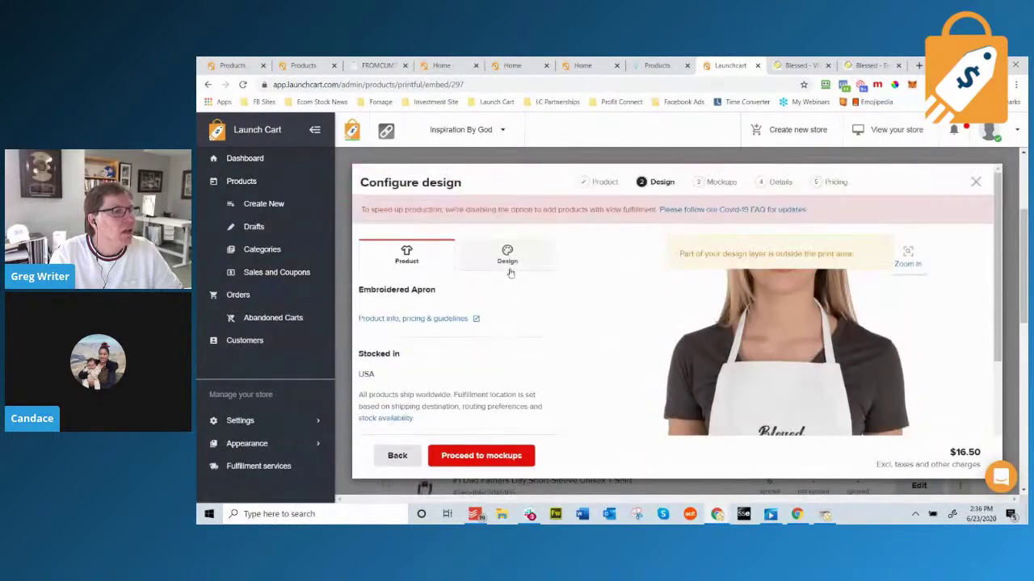
Step: Select all apron colours, preview black and white, and enlarge the Blessed design to 4.11 × 4.70
{"action": "scroll", "coordinate": [491, 331], "scroll_direction": "down", "scroll_amount": 3}
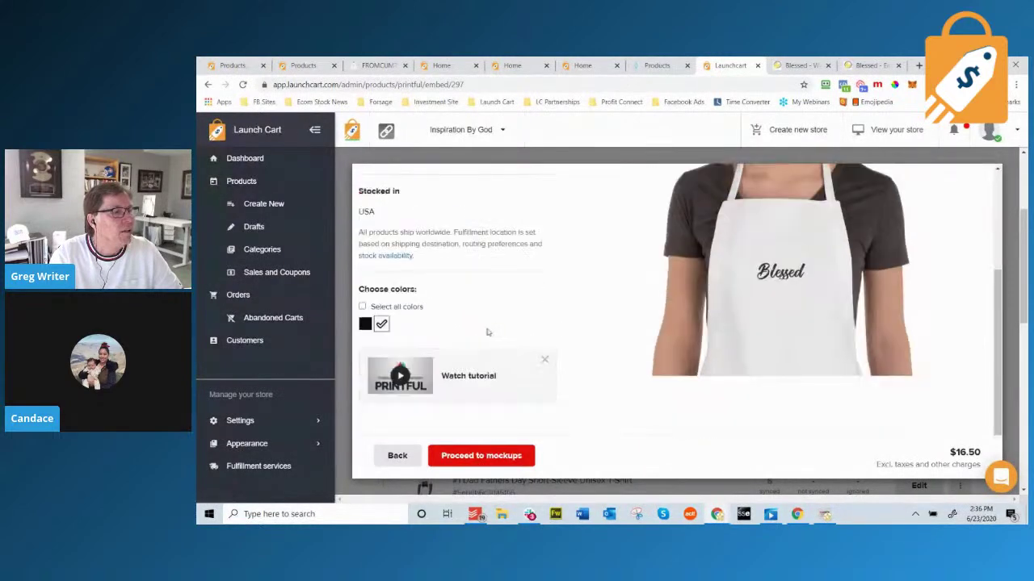
{"action": "left_click", "coordinate": [363, 307]}
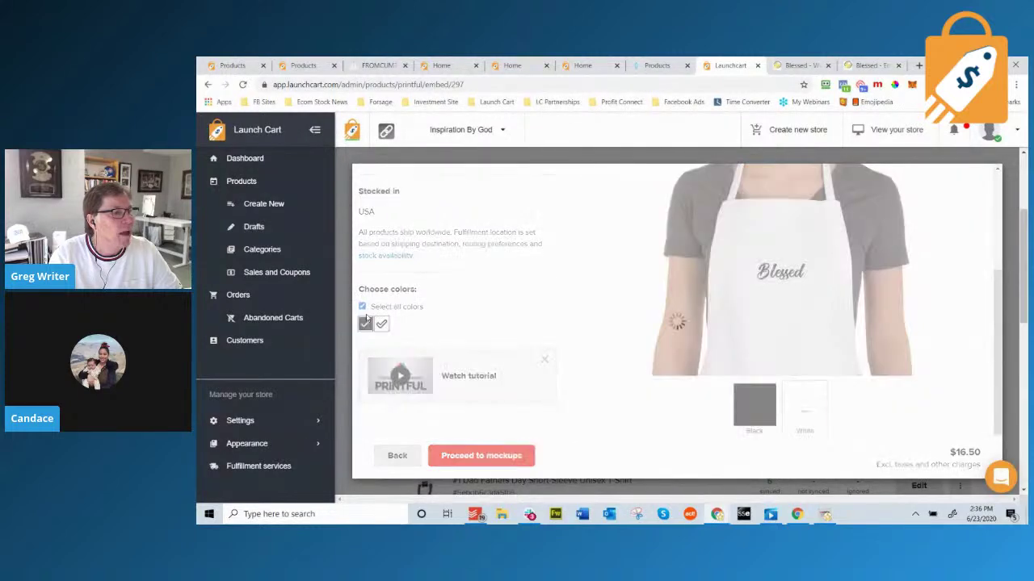
{"action": "left_click", "coordinate": [758, 417]}
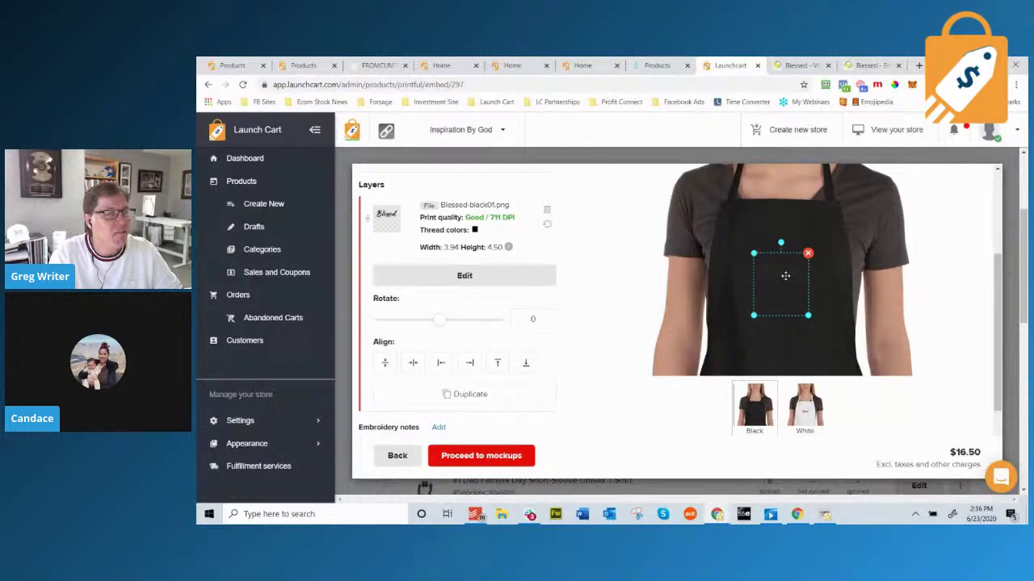
{"action": "left_click", "coordinate": [804, 414]}
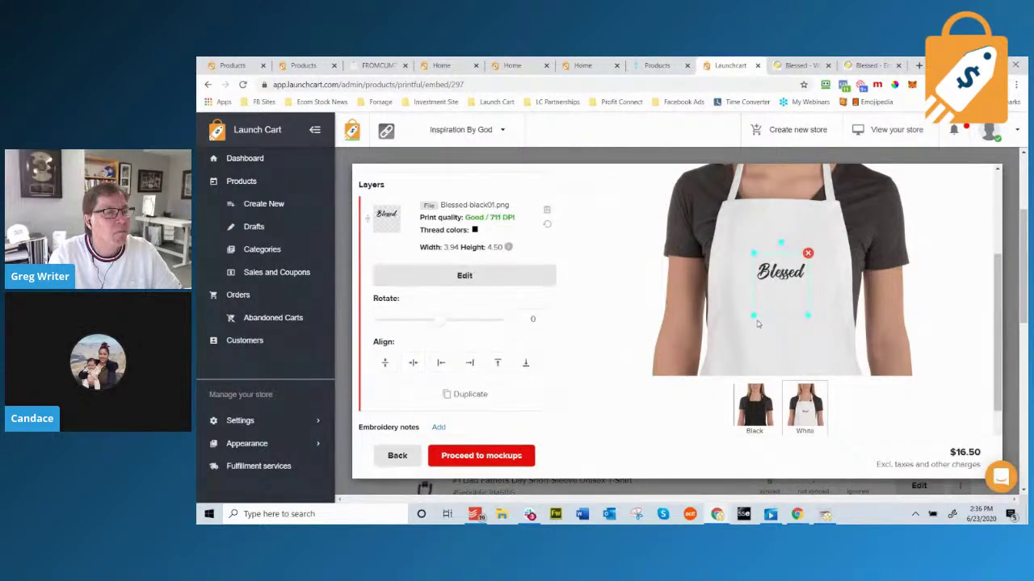
{"action": "left_click_drag", "start_coordinate": [753, 315], "coordinate": [739, 341]}
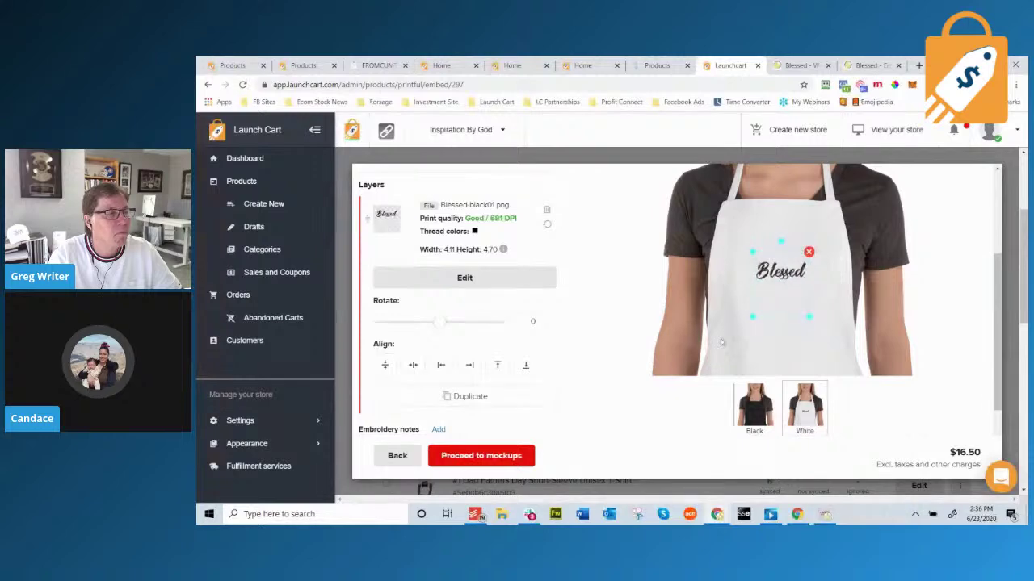
{"action": "scroll", "coordinate": [597, 337], "scroll_direction": "up", "scroll_amount": 1}
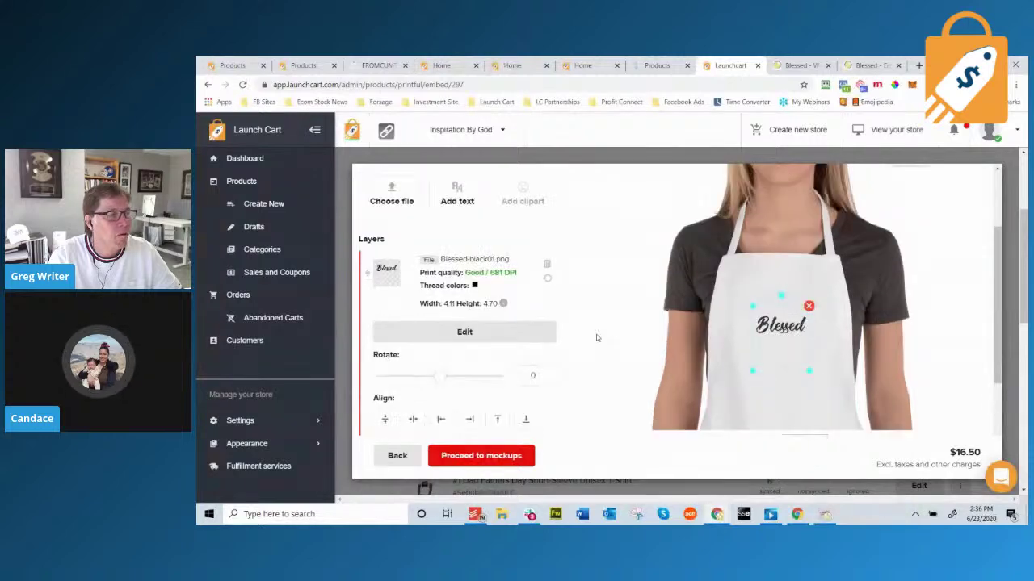
{"action": "scroll", "coordinate": [597, 337], "scroll_direction": "down", "scroll_amount": 2}
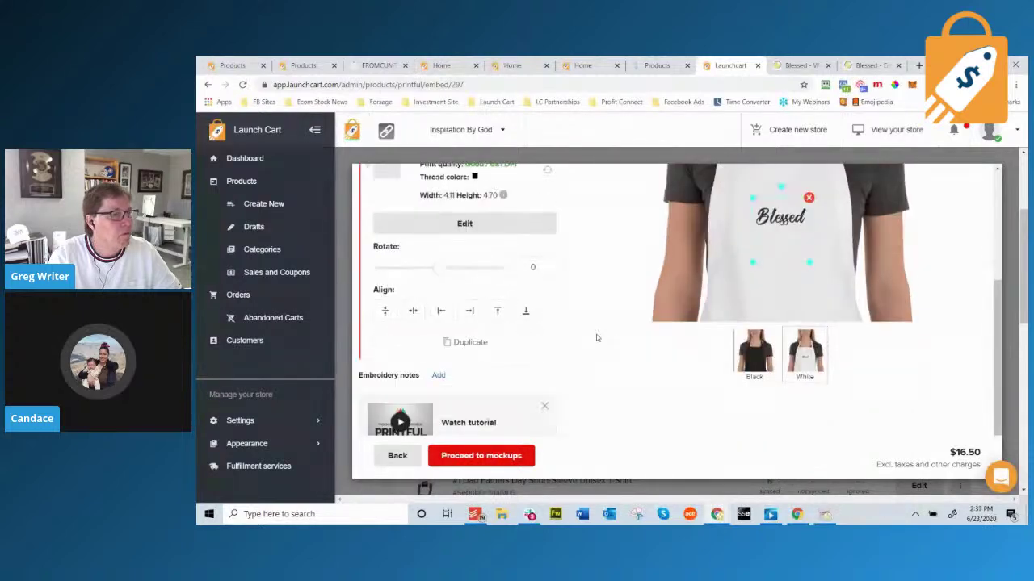
{"action": "scroll", "coordinate": [596, 338], "scroll_direction": "up", "scroll_amount": 4}
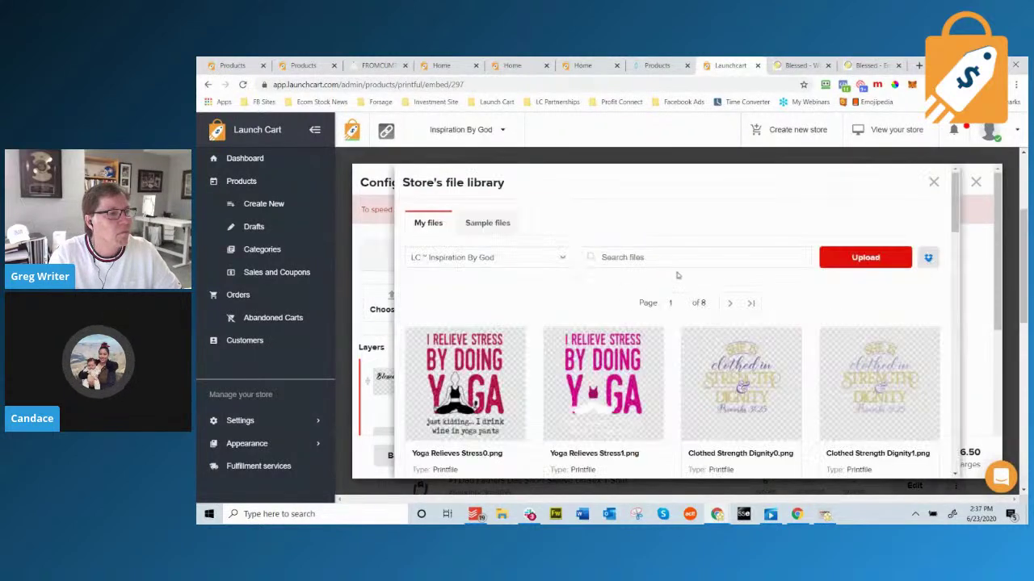
Step: Search the library for 'blessed', choose a Blessed file, and preview the design on the black apron
{"action": "left_click", "coordinate": [676, 259]}
{"action": "type", "text": "blessed"}
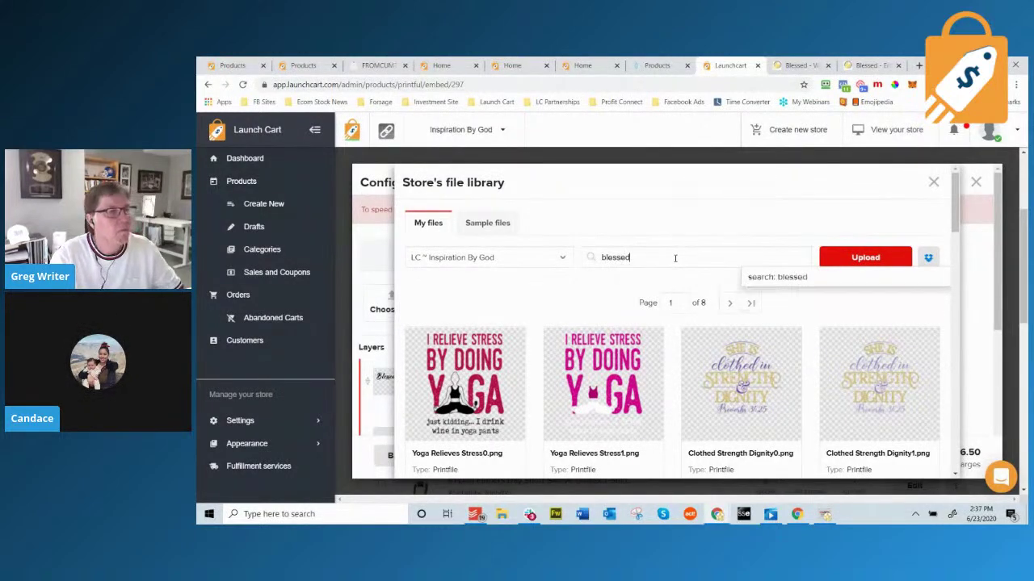
{"action": "left_click", "coordinate": [882, 259]}
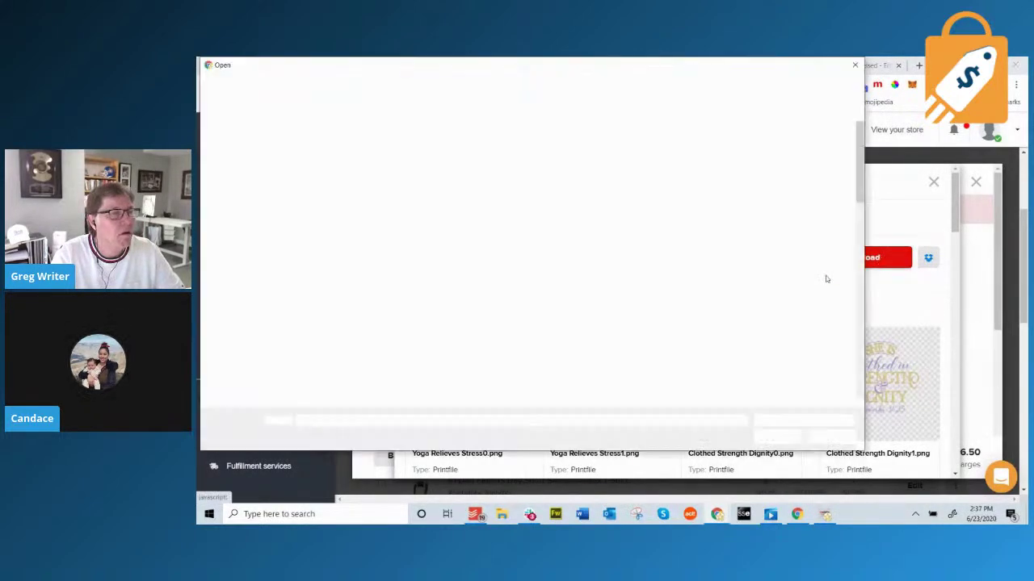
{"action": "key", "text": "Escape"}
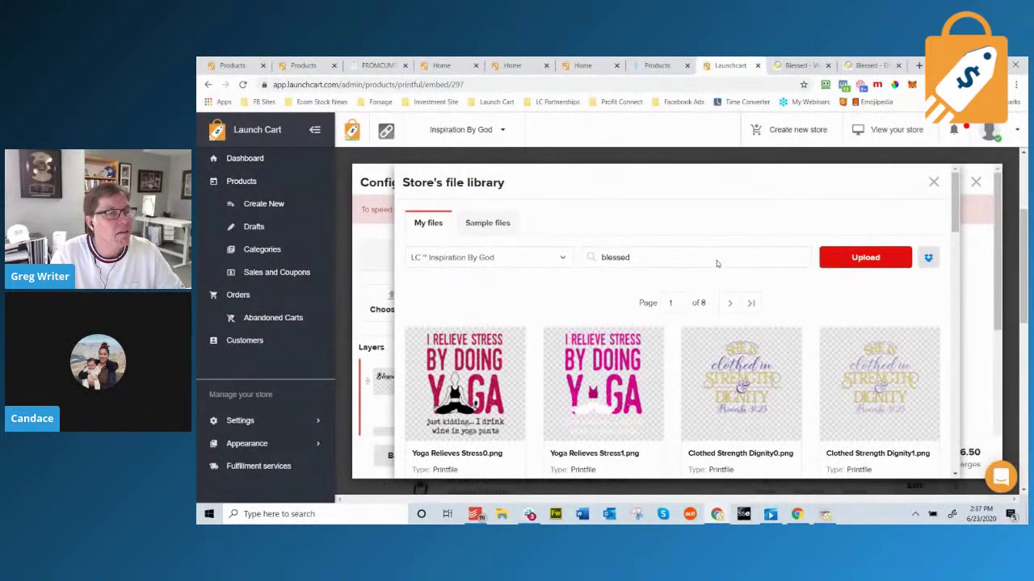
{"action": "left_click", "coordinate": [714, 263]}
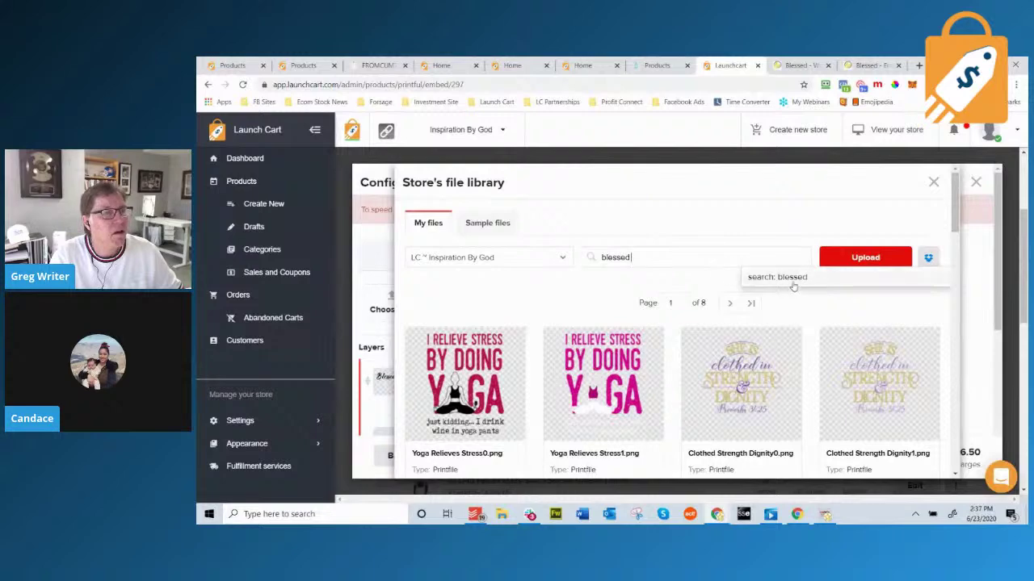
{"action": "left_click", "coordinate": [792, 280]}
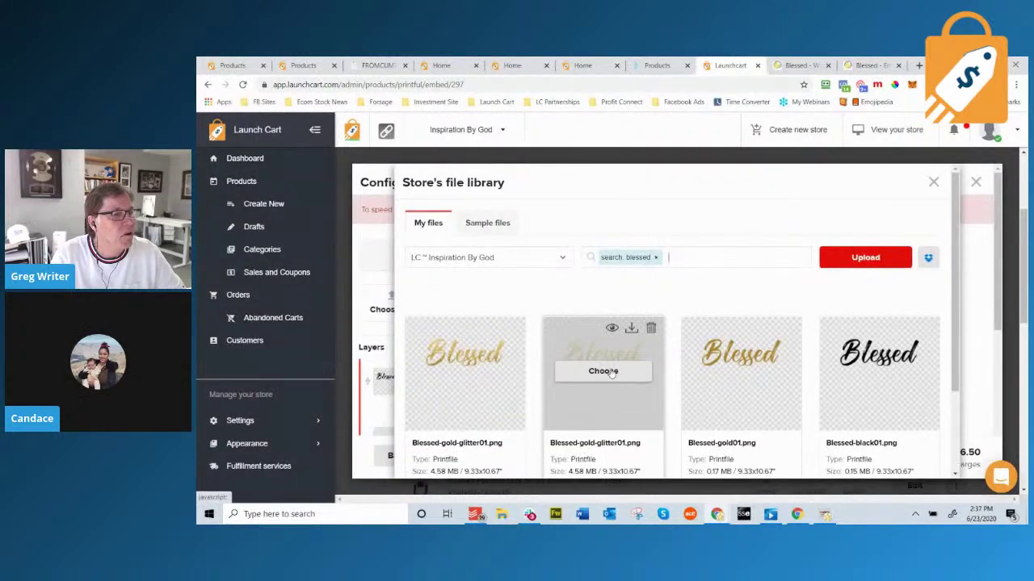
{"action": "left_click", "coordinate": [611, 374]}
{"action": "scroll", "coordinate": [833, 383], "scroll_direction": "down", "scroll_amount": 2}
{"action": "scroll", "coordinate": [832, 384], "scroll_direction": "down", "scroll_amount": 2}
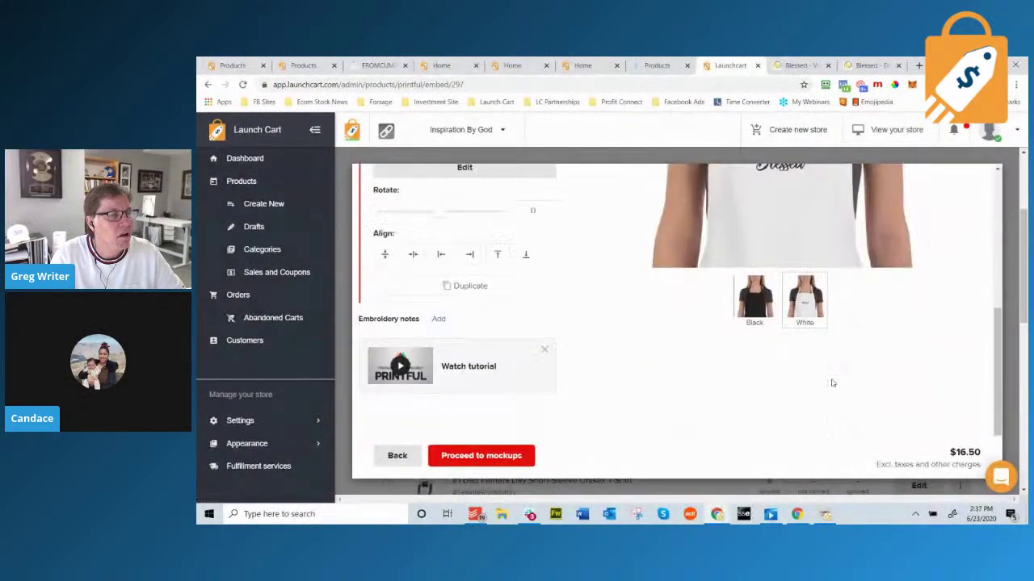
{"action": "left_click", "coordinate": [755, 297]}
{"action": "scroll", "coordinate": [763, 319], "scroll_direction": "up", "scroll_amount": 3}
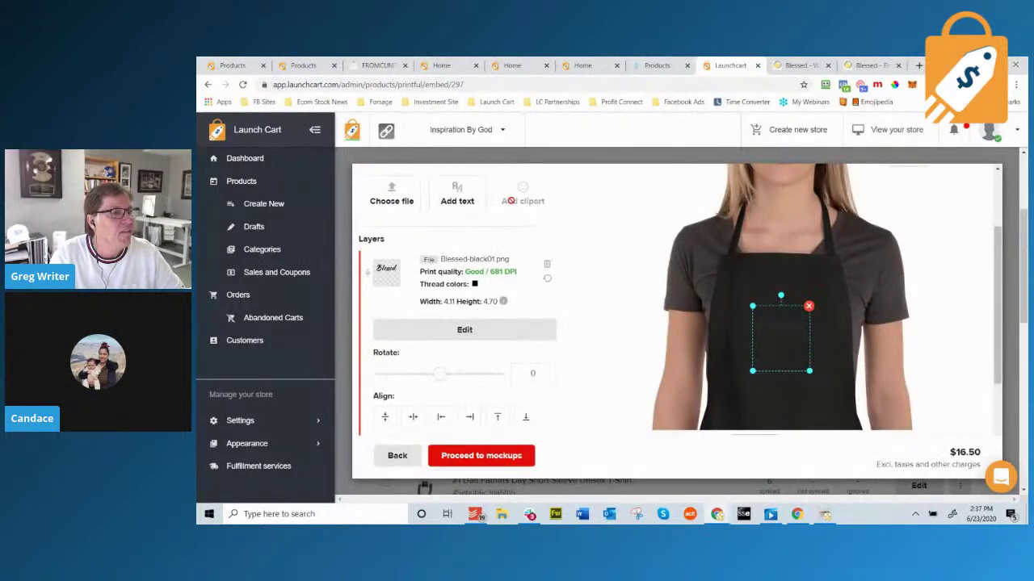
Step: Go Back to the Choose product catalog, then open the store Dashboard
{"action": "scroll", "coordinate": [654, 295], "scroll_direction": "up", "scroll_amount": 1}
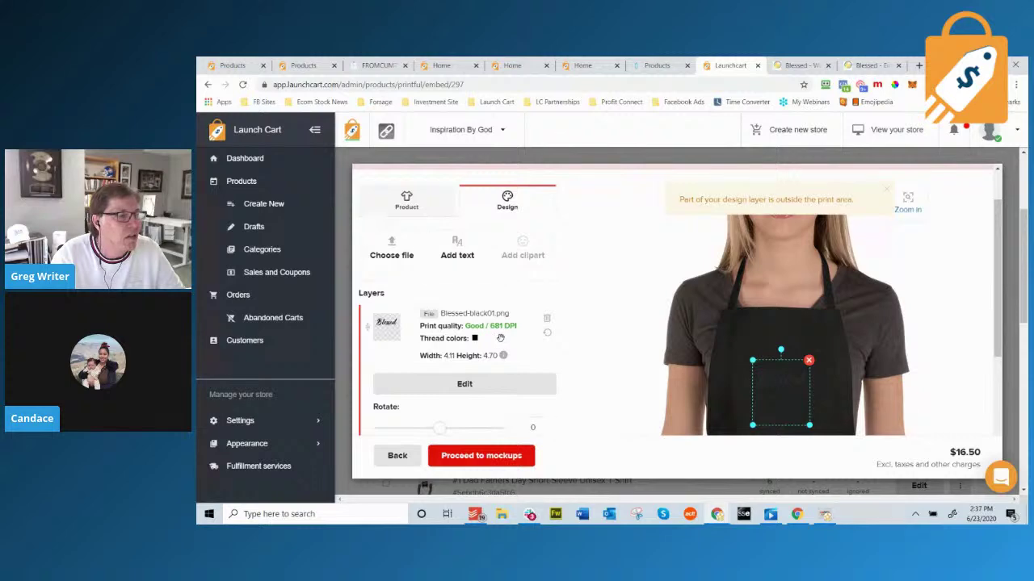
{"action": "left_click", "coordinate": [398, 455]}
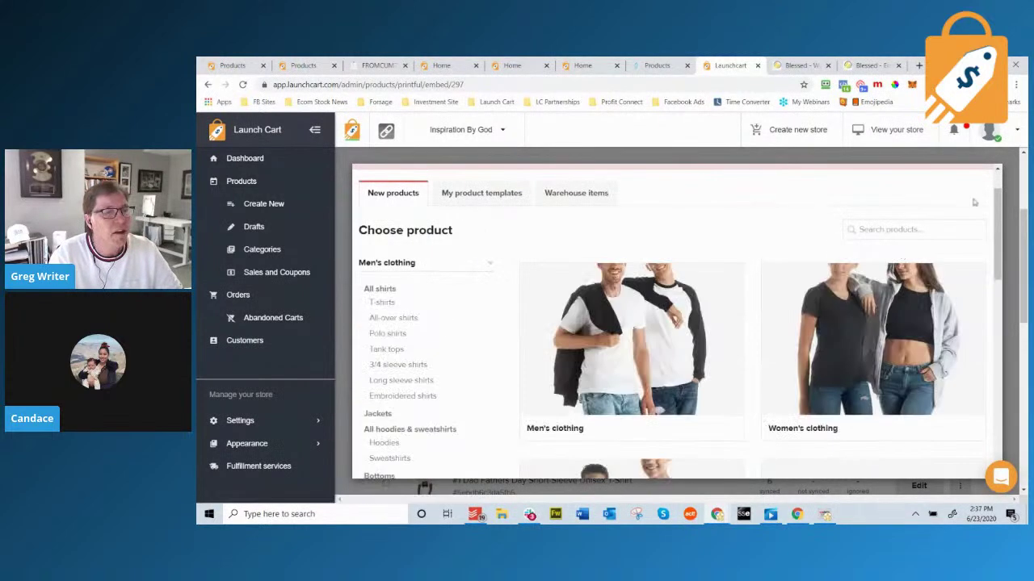
{"action": "left_click", "coordinate": [245, 158]}
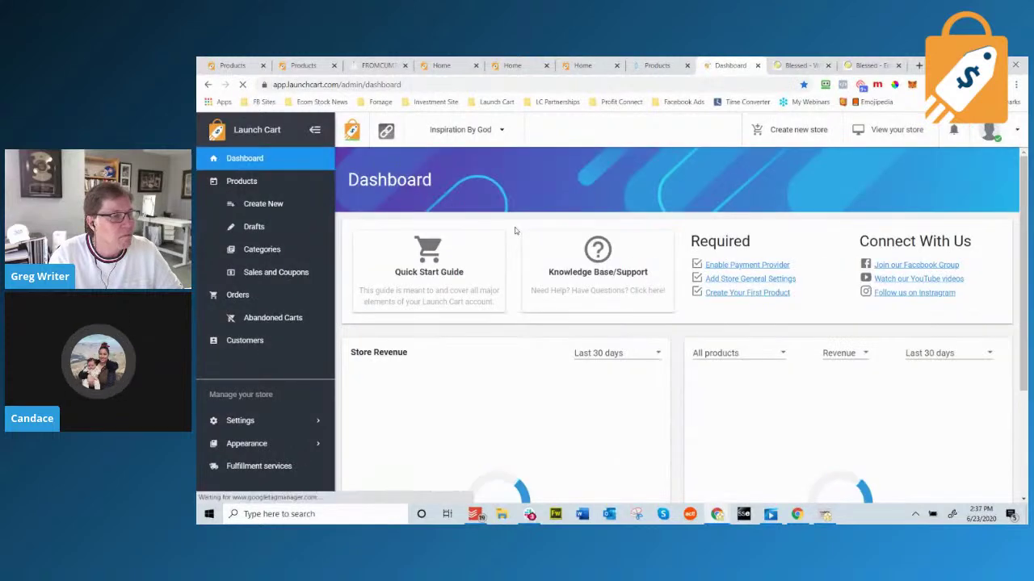
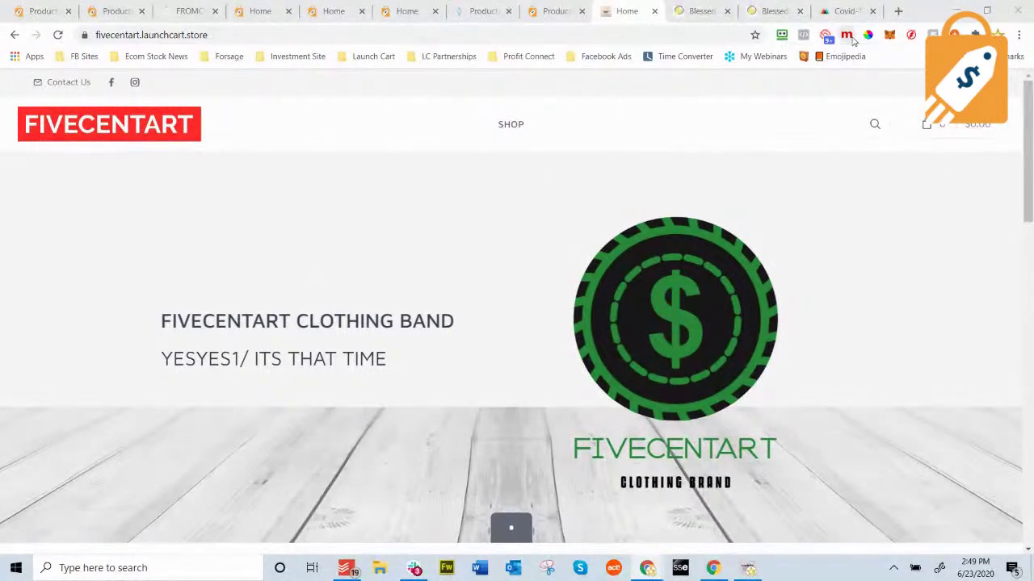
Step: Preview the store home page in a Mobile - Portrait window, then close the preview
{"action": "left_click", "coordinate": [846, 34]}
{"action": "left_click", "coordinate": [744, 122]}
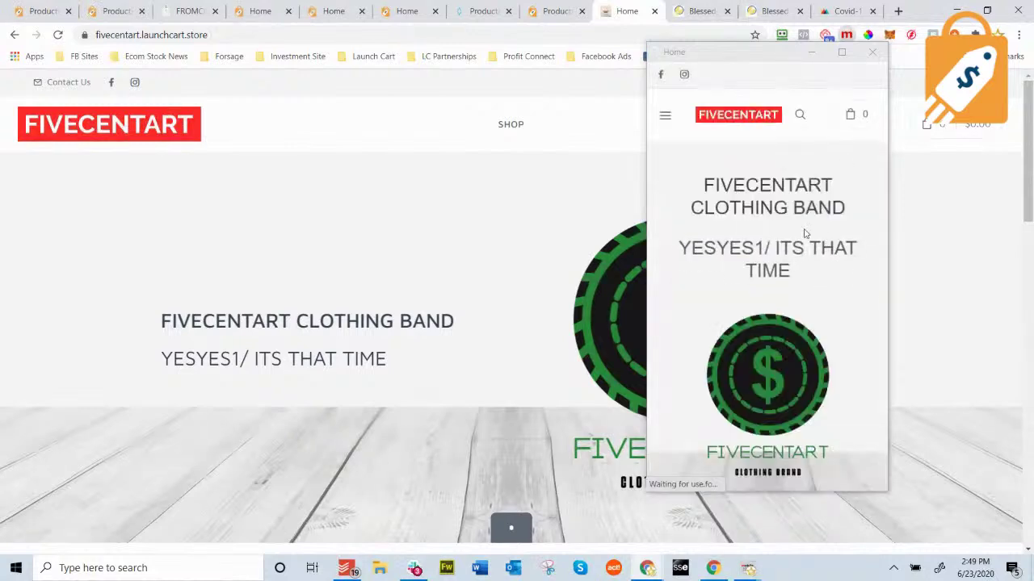
{"action": "scroll", "coordinate": [749, 163], "scroll_direction": "down", "scroll_amount": 1}
{"action": "scroll", "coordinate": [751, 170], "scroll_direction": "down", "scroll_amount": 2}
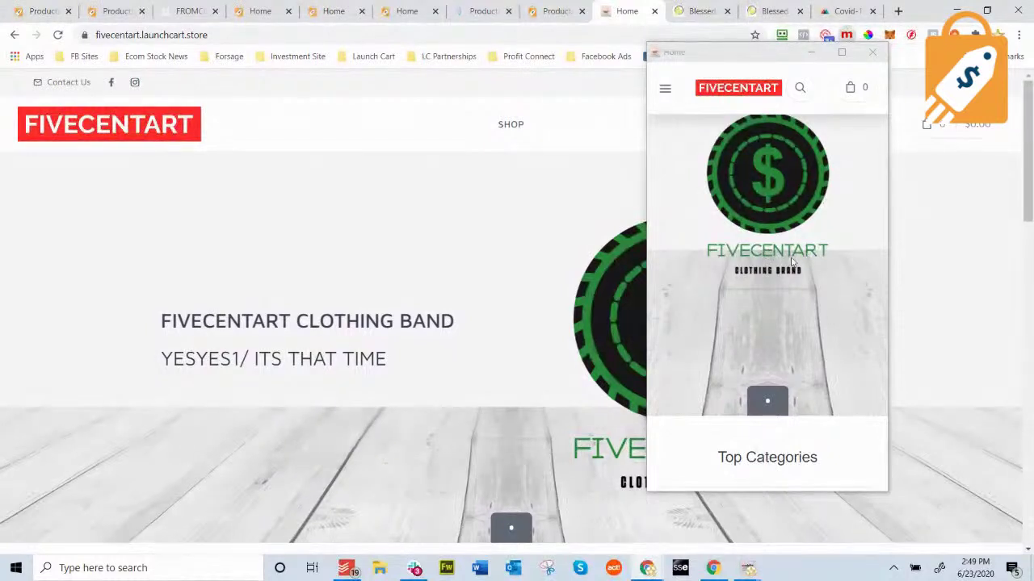
{"action": "scroll", "coordinate": [792, 283], "scroll_direction": "down", "scroll_amount": 3}
{"action": "scroll", "coordinate": [792, 283], "scroll_direction": "down", "scroll_amount": 6}
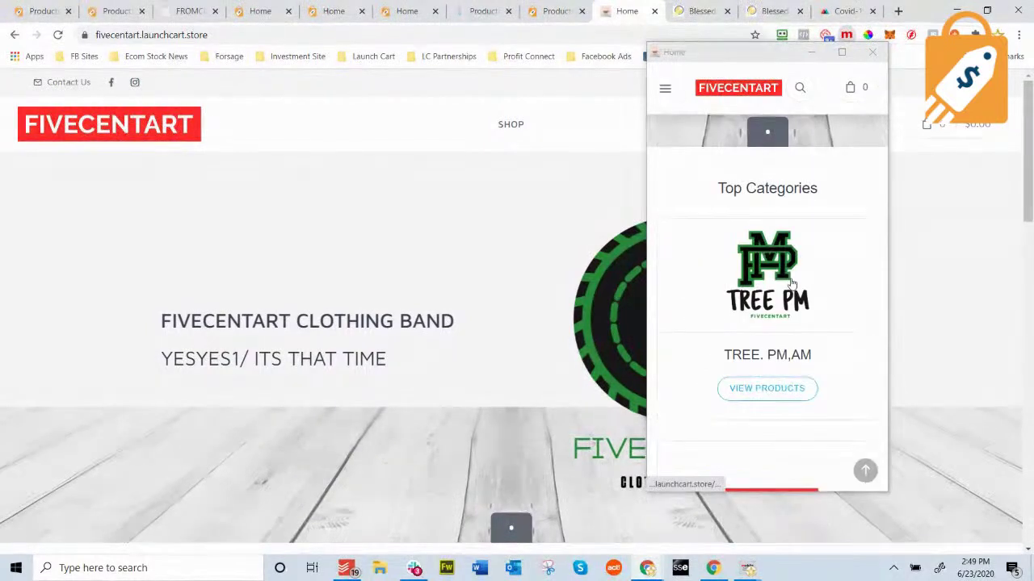
{"action": "scroll", "coordinate": [792, 283], "scroll_direction": "down", "scroll_amount": 3}
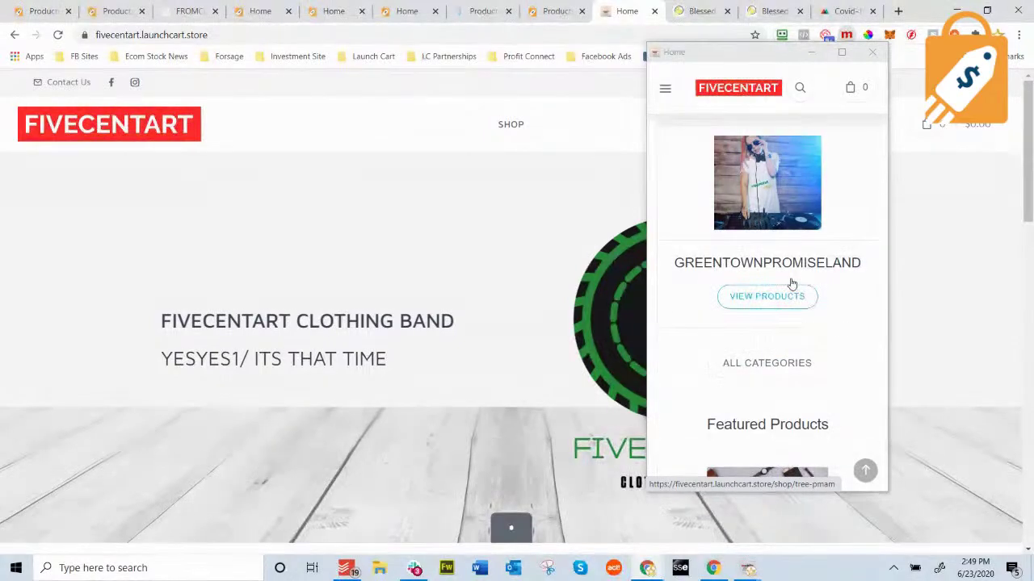
{"action": "scroll", "coordinate": [793, 283], "scroll_direction": "down", "scroll_amount": 3}
{"action": "scroll", "coordinate": [792, 283], "scroll_direction": "up", "scroll_amount": 7}
{"action": "scroll", "coordinate": [792, 284], "scroll_direction": "up", "scroll_amount": 10}
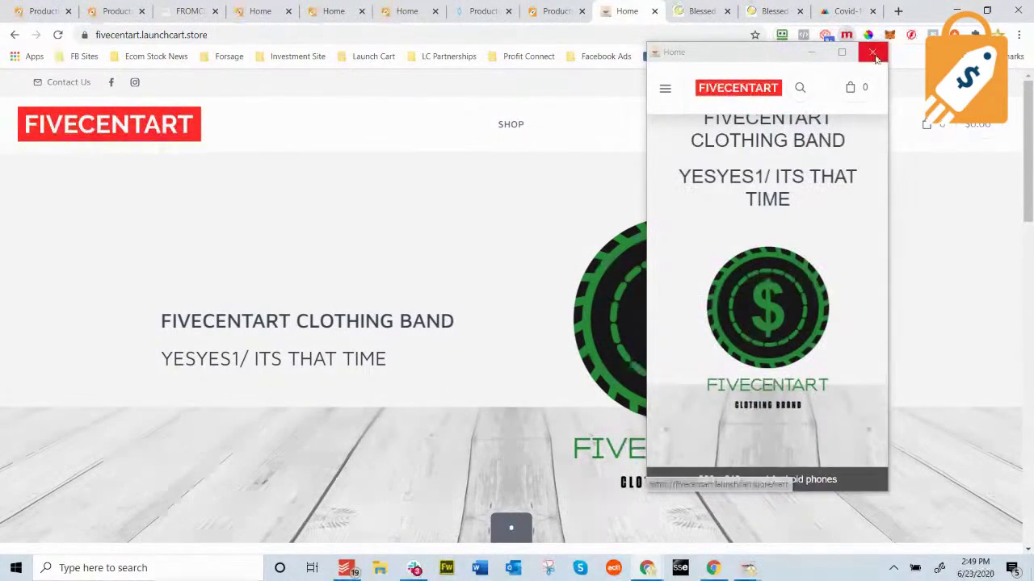
{"action": "left_click", "coordinate": [846, 35]}
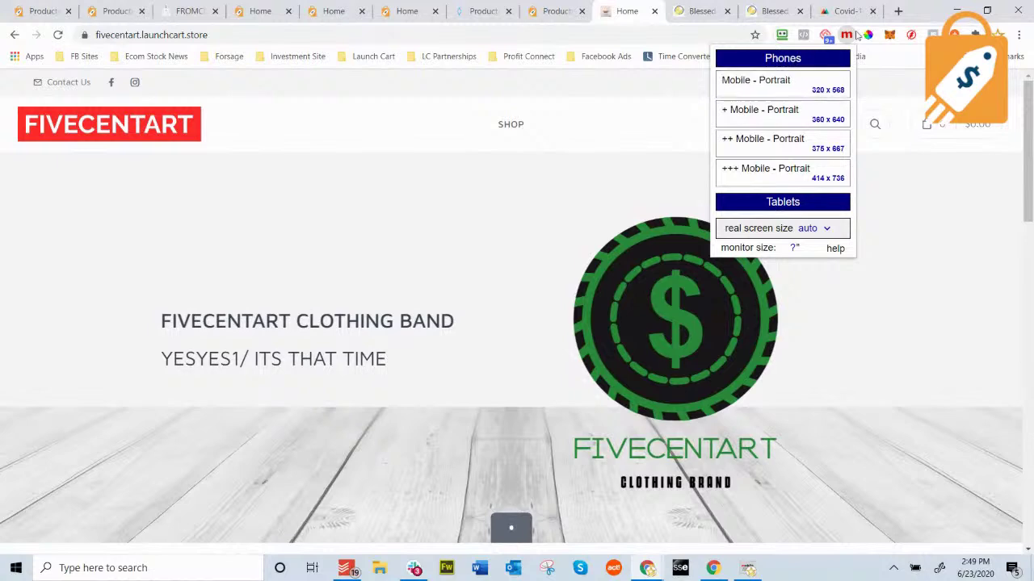
{"action": "left_click", "coordinate": [525, 174]}
Step: Open the TREE. PM,AM category's products from Top Categories
{"action": "scroll", "coordinate": [267, 203], "scroll_direction": "down", "scroll_amount": 2}
{"action": "scroll", "coordinate": [269, 207], "scroll_direction": "up", "scroll_amount": 2}
{"action": "scroll", "coordinate": [268, 208], "scroll_direction": "down", "scroll_amount": 7}
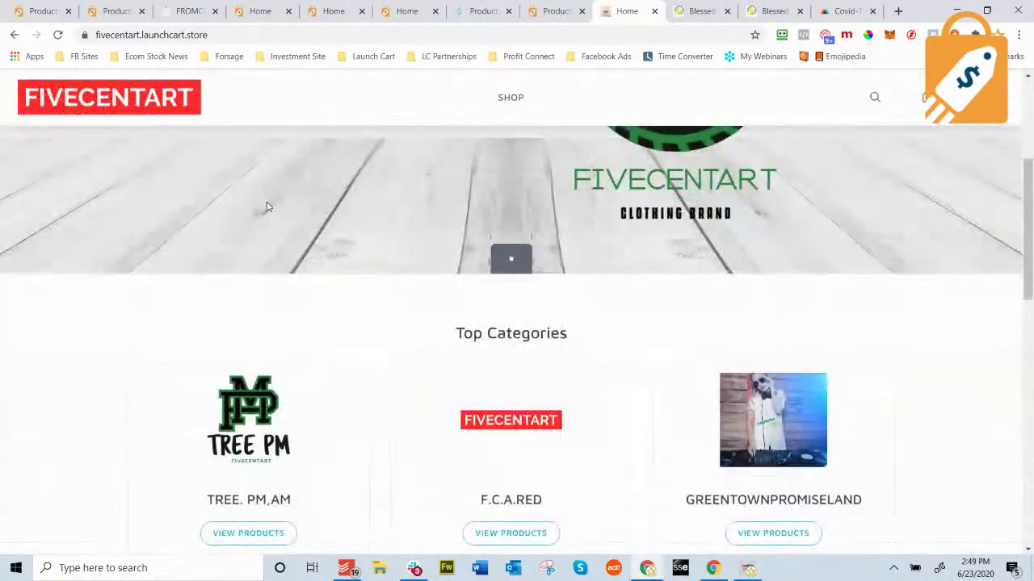
{"action": "scroll", "coordinate": [268, 208], "scroll_direction": "up", "scroll_amount": 2}
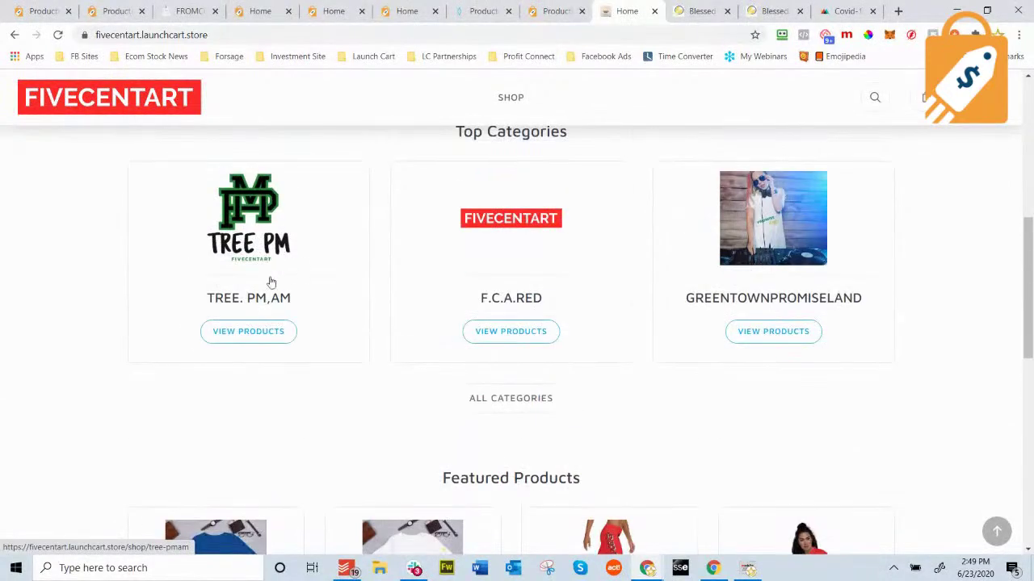
{"action": "left_click", "coordinate": [250, 330]}
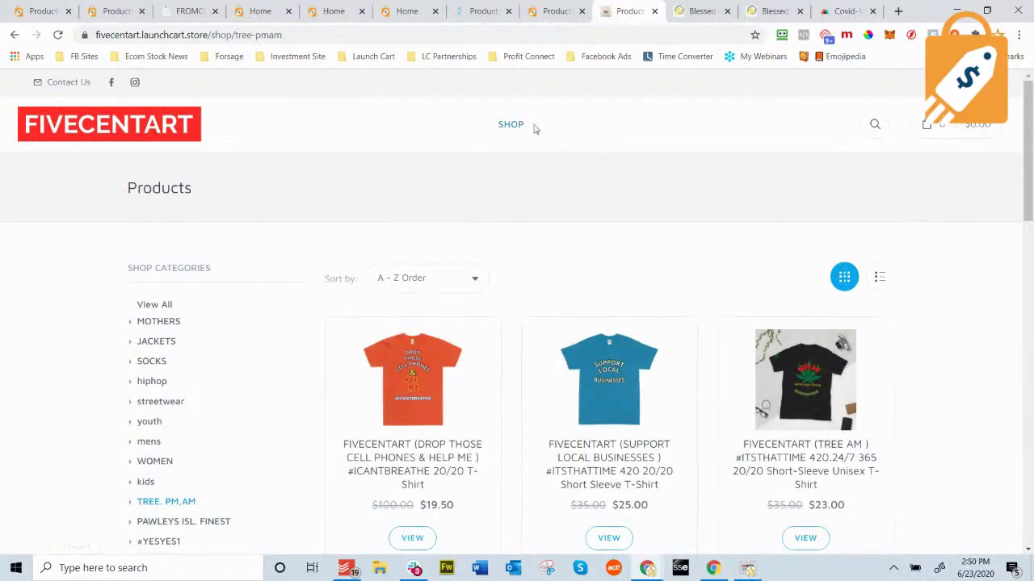
Step: Browse the full SHOP product listing down to the pagination
{"action": "left_click", "coordinate": [513, 129]}
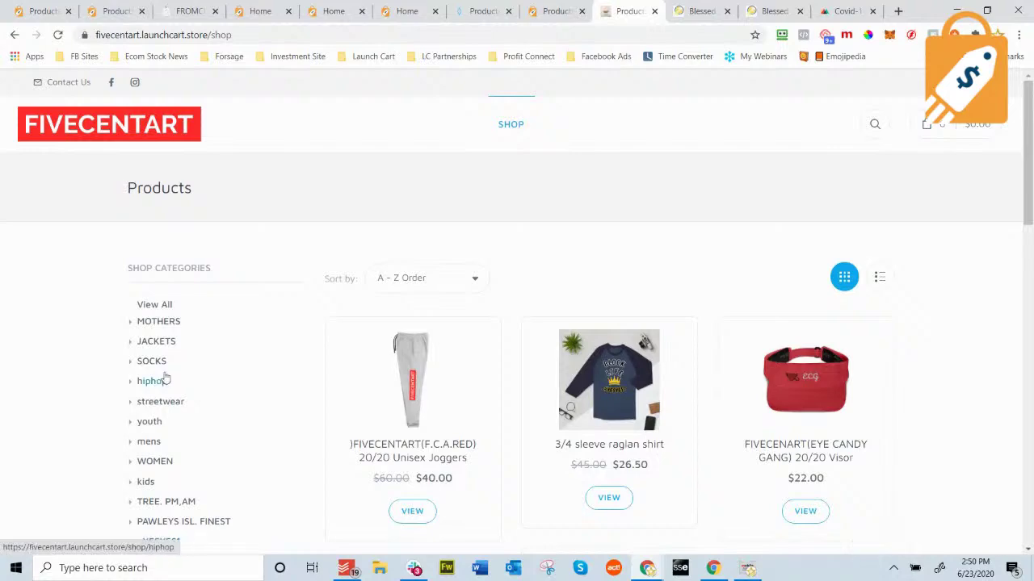
{"action": "scroll", "coordinate": [182, 376], "scroll_direction": "down", "scroll_amount": 2}
{"action": "scroll", "coordinate": [192, 367], "scroll_direction": "down", "scroll_amount": 3}
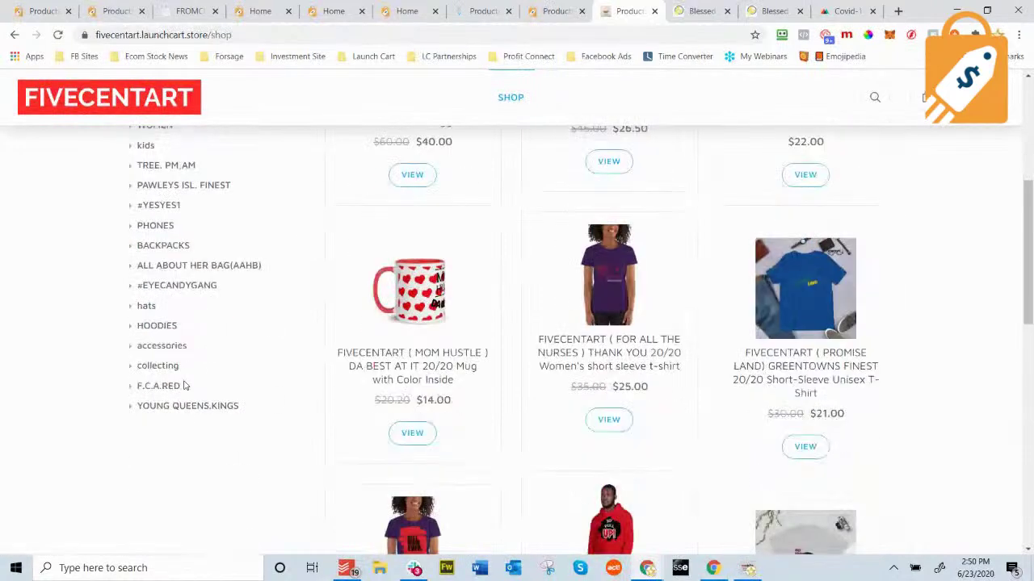
{"action": "scroll", "coordinate": [187, 372], "scroll_direction": "up", "scroll_amount": 3}
{"action": "scroll", "coordinate": [198, 400], "scroll_direction": "down", "scroll_amount": 1}
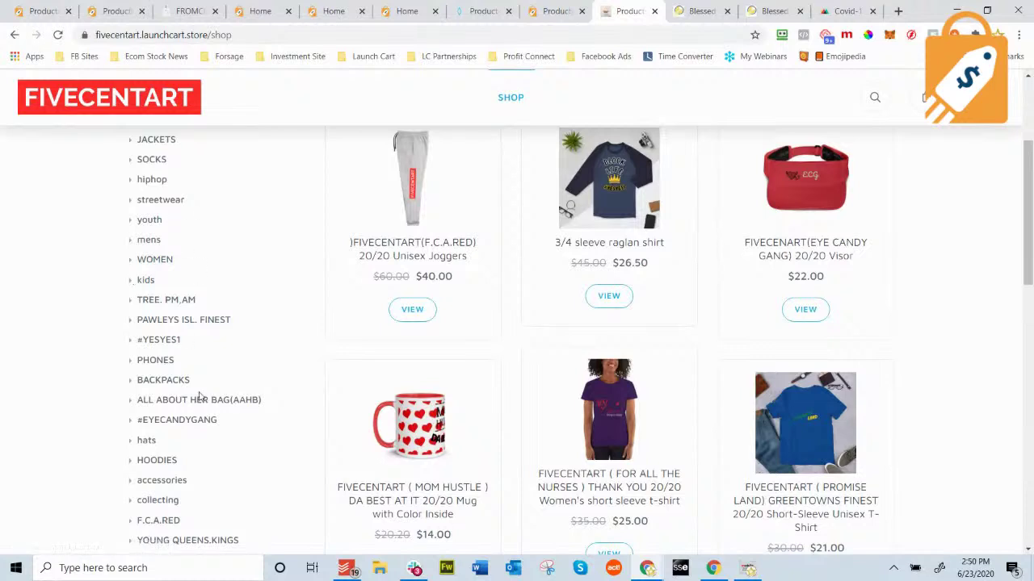
{"action": "scroll", "coordinate": [194, 393], "scroll_direction": "down", "scroll_amount": 1}
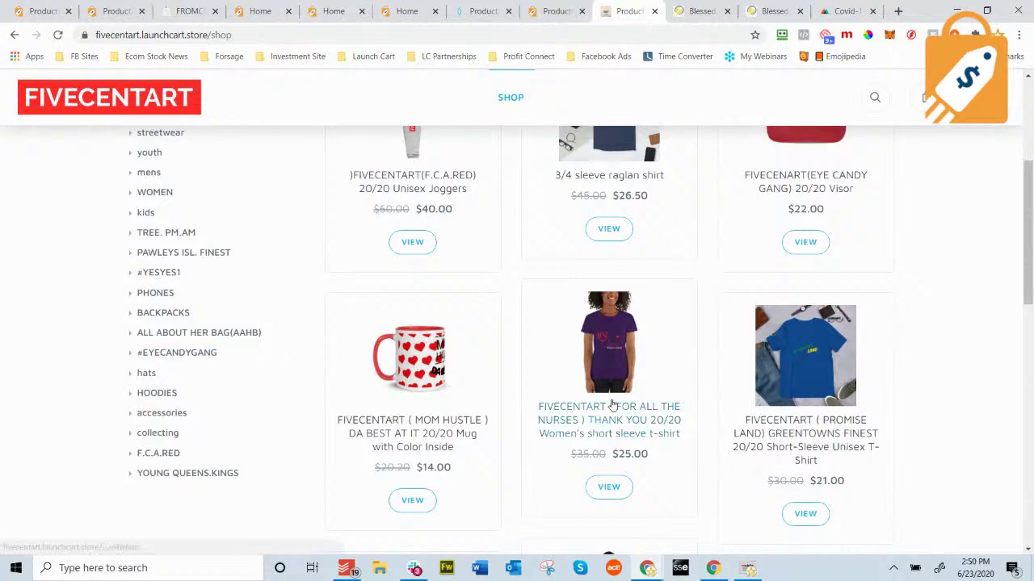
{"action": "scroll", "coordinate": [440, 413], "scroll_direction": "up", "scroll_amount": 4}
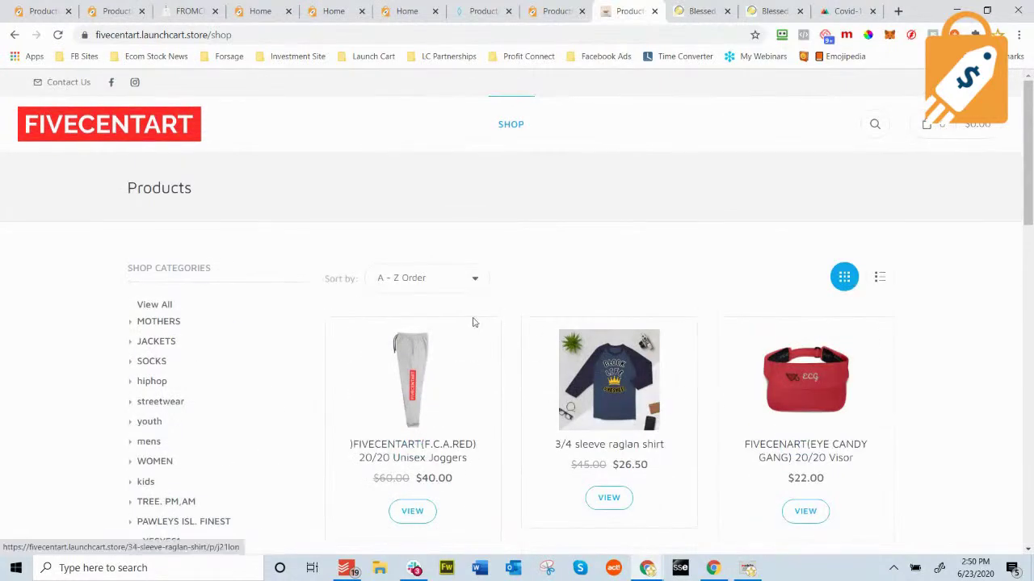
{"action": "scroll", "coordinate": [483, 317], "scroll_direction": "down", "scroll_amount": 1}
{"action": "scroll", "coordinate": [385, 244], "scroll_direction": "up", "scroll_amount": 1}
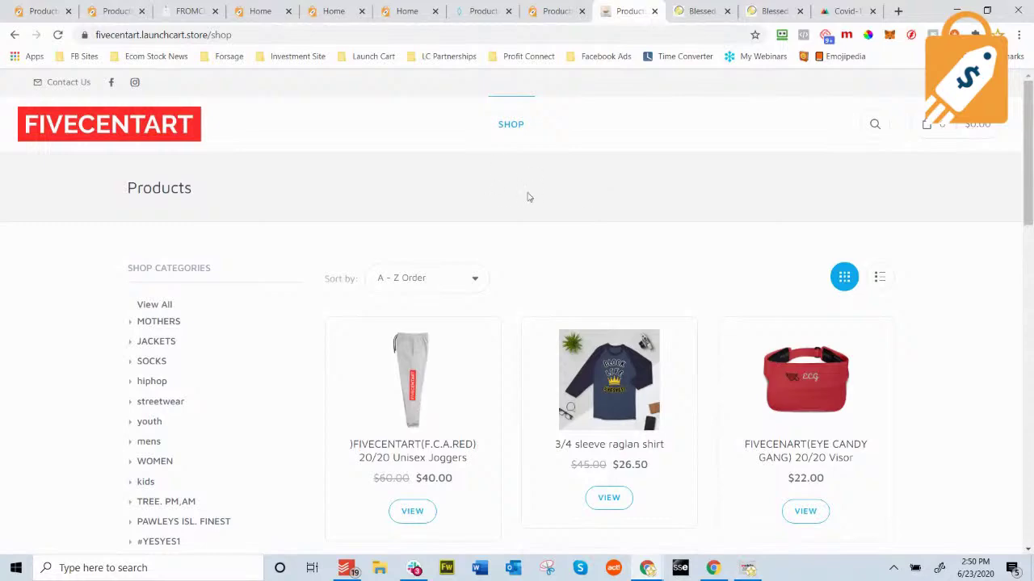
{"action": "scroll", "coordinate": [422, 242], "scroll_direction": "down", "scroll_amount": 10}
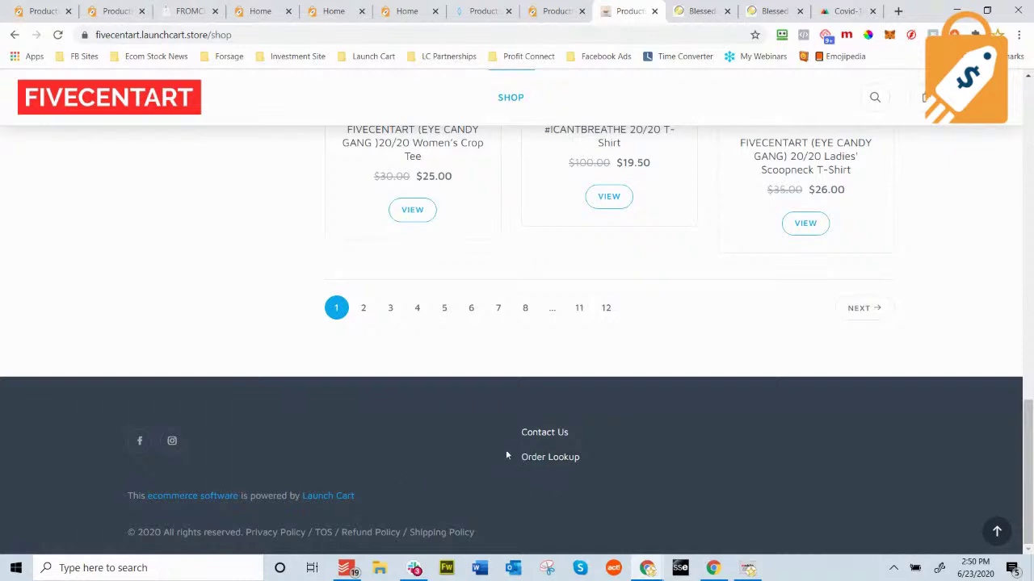
{"action": "scroll", "coordinate": [506, 451], "scroll_direction": "up", "scroll_amount": 4}
{"action": "scroll", "coordinate": [406, 362], "scroll_direction": "down", "scroll_amount": 5}
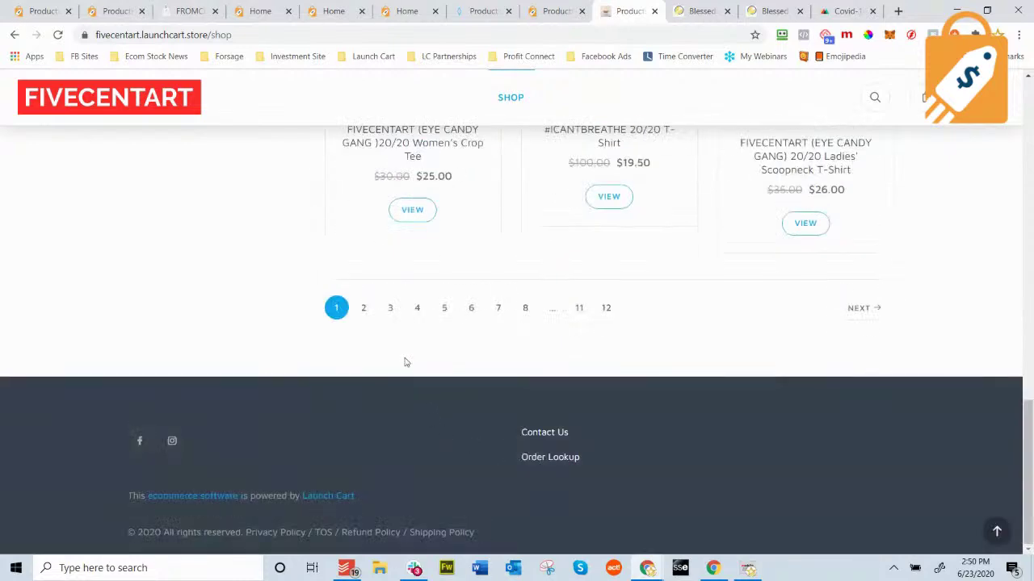
Step: Open the Georgetown Finest 20/20 Short-Sleeve Unisex T-Shirt from shop page 2
{"action": "left_click", "coordinate": [364, 312]}
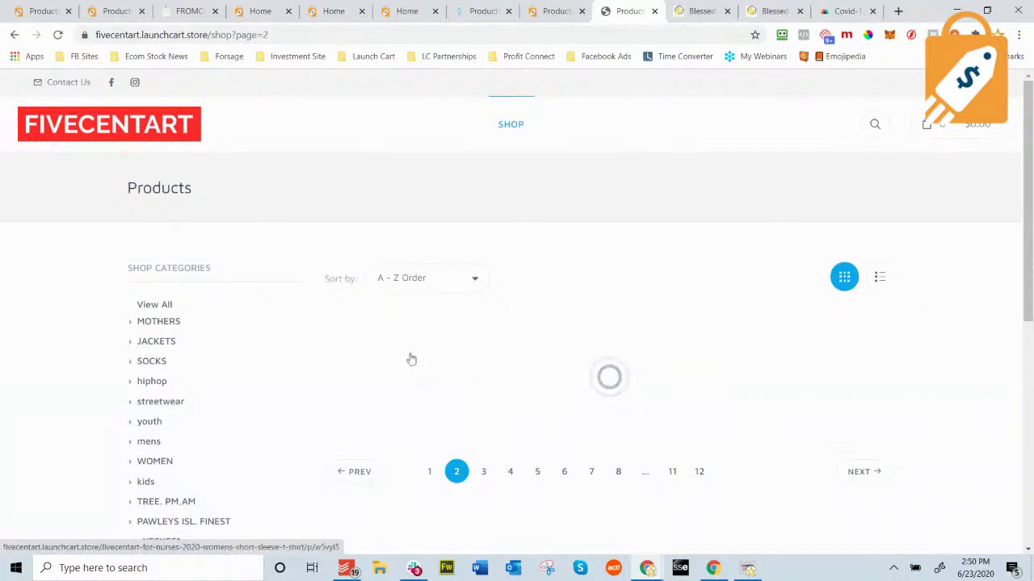
{"action": "scroll", "coordinate": [380, 355], "scroll_direction": "down", "scroll_amount": 1}
{"action": "left_click", "coordinate": [569, 384]}
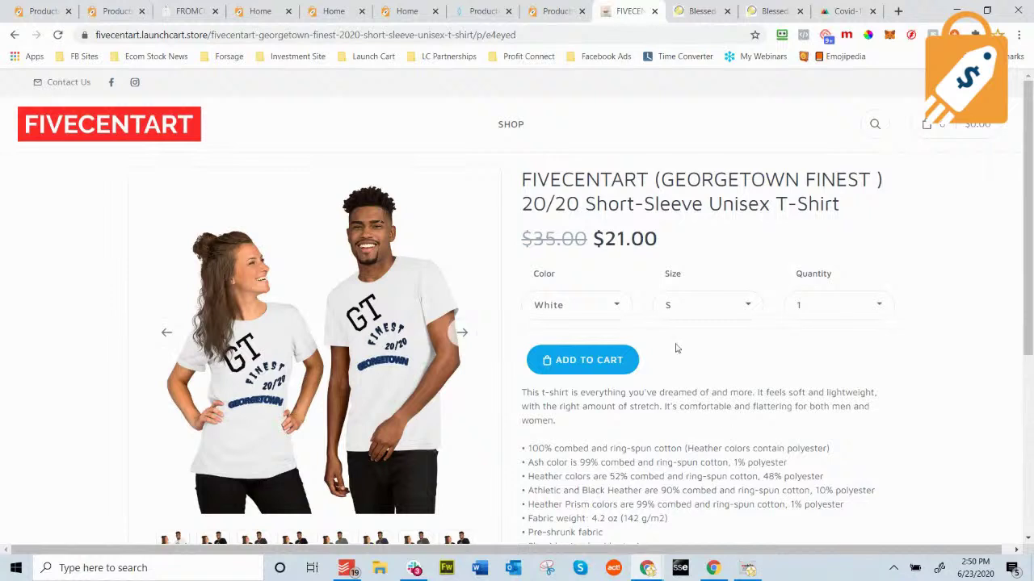
Step: View the Georgetown Finest shirt's black and green colour photos
{"action": "left_click_drag", "start_coordinate": [648, 180], "coordinate": [521, 180]}
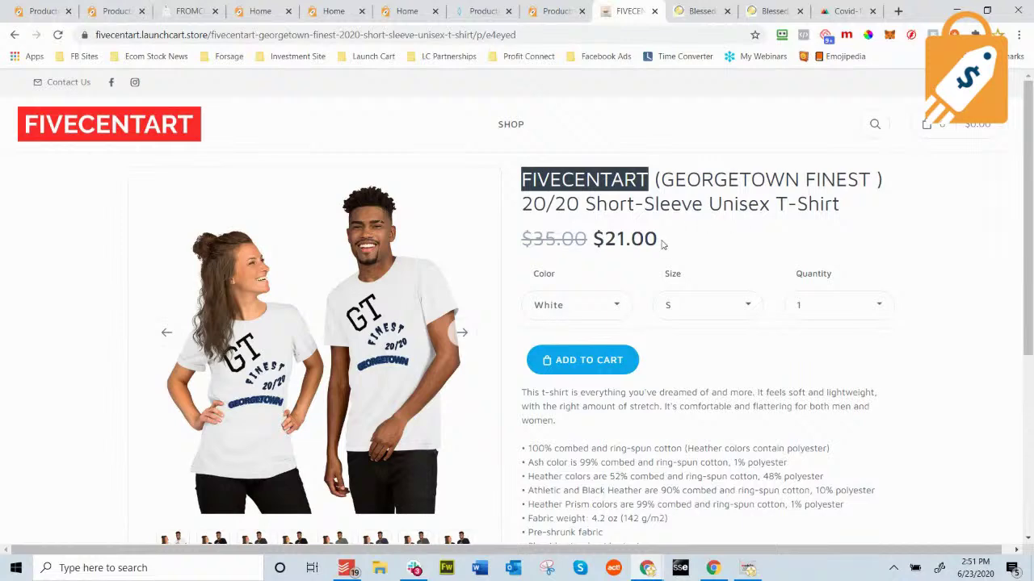
{"action": "scroll", "coordinate": [647, 312], "scroll_direction": "down", "scroll_amount": 2}
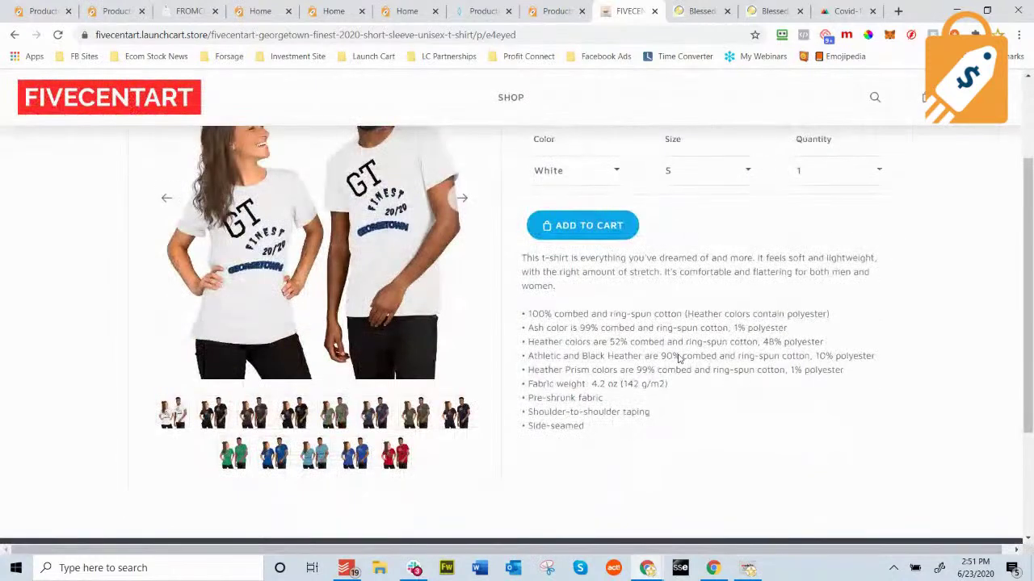
{"action": "left_click", "coordinate": [245, 416]}
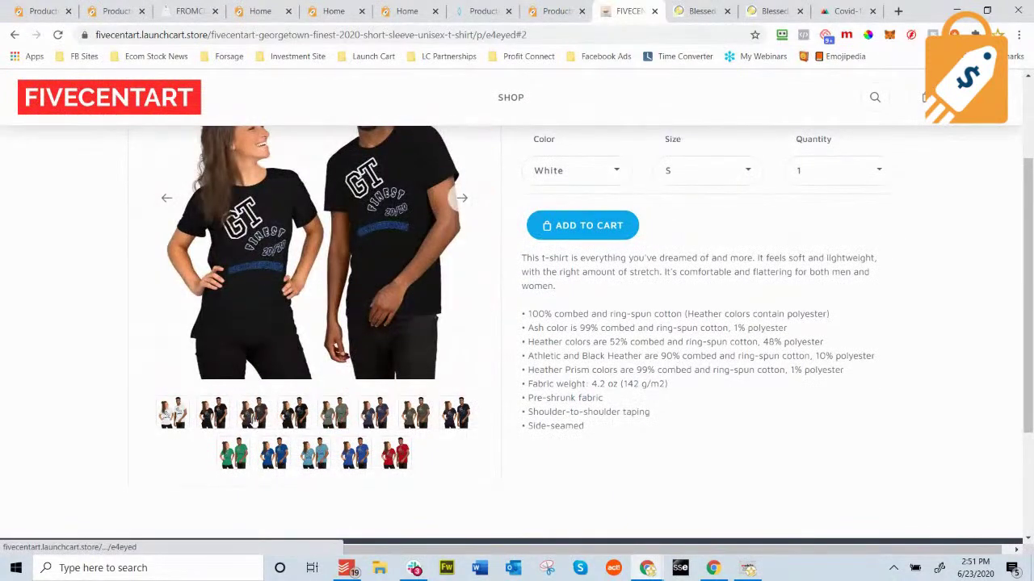
{"action": "left_click", "coordinate": [293, 414]}
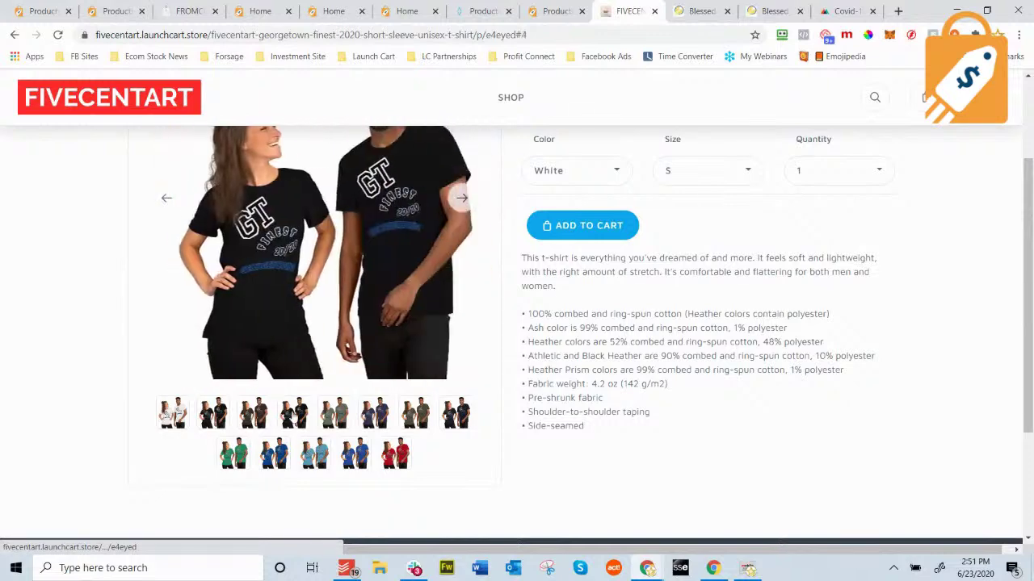
{"action": "left_click", "coordinate": [337, 415]}
Step: Switch through the browser tabs to the Printful Covid-19 updates page
{"action": "scroll", "coordinate": [591, 151], "scroll_direction": "up", "scroll_amount": 2}
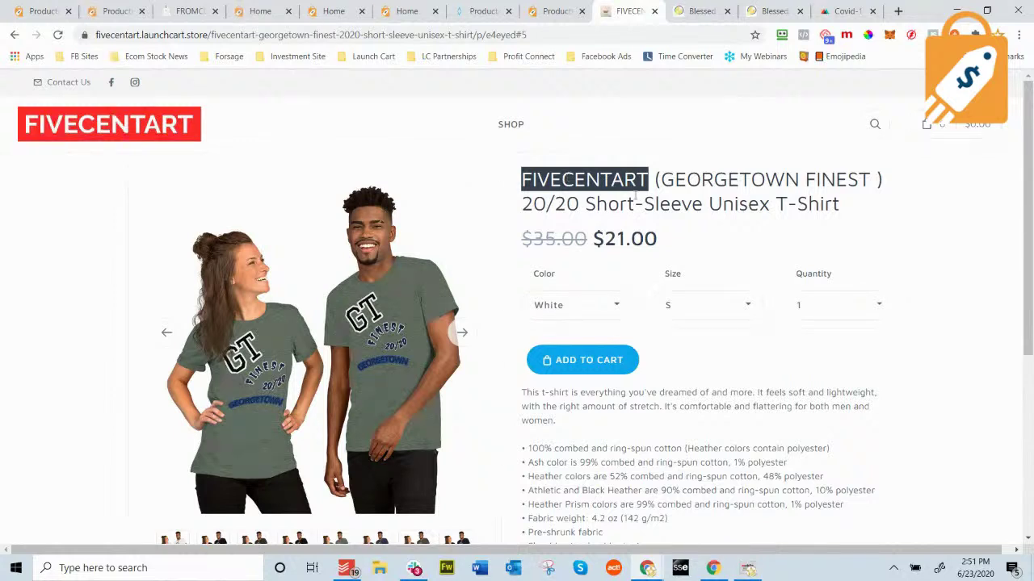
{"action": "left_click", "coordinate": [776, 11]}
{"action": "key", "text": "ctrl+Tab"}
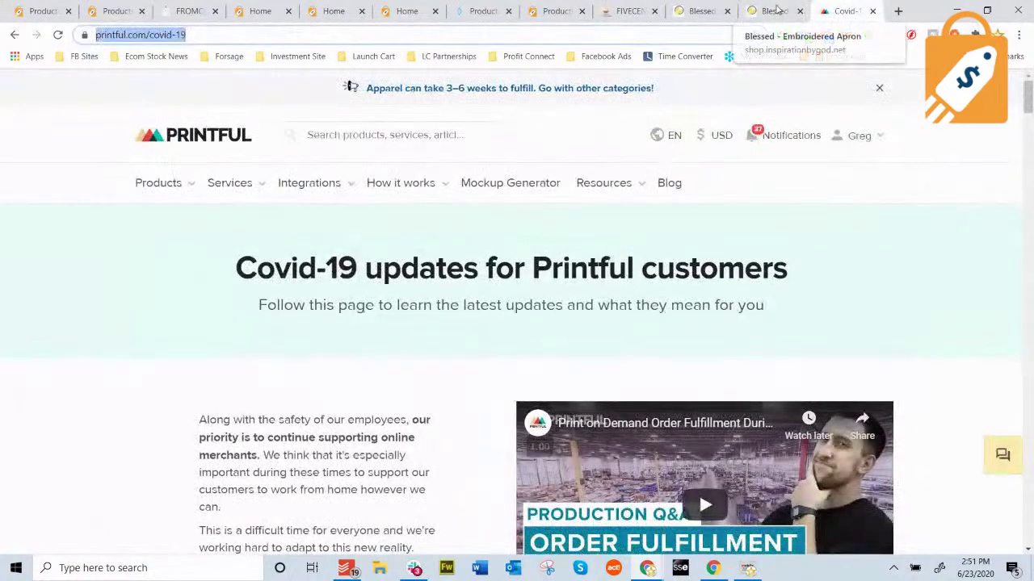
Step: Edit the Short-Sleeve Unisex T-Shirt in the Products admin and expand Edit website SEO
{"action": "left_click", "coordinate": [788, 13]}
{"action": "left_click", "coordinate": [555, 11]}
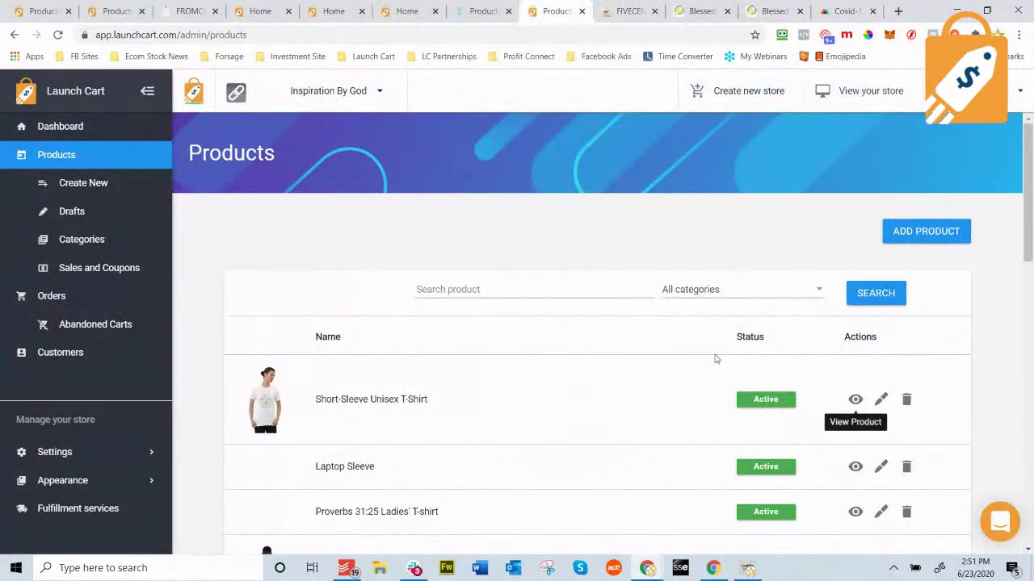
{"action": "left_click", "coordinate": [880, 399]}
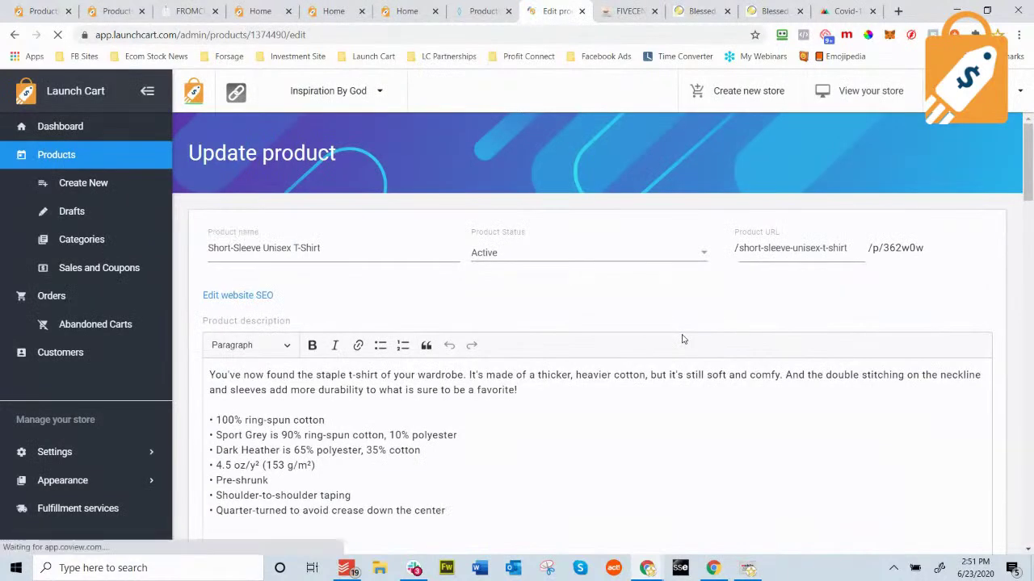
{"action": "left_click", "coordinate": [244, 299]}
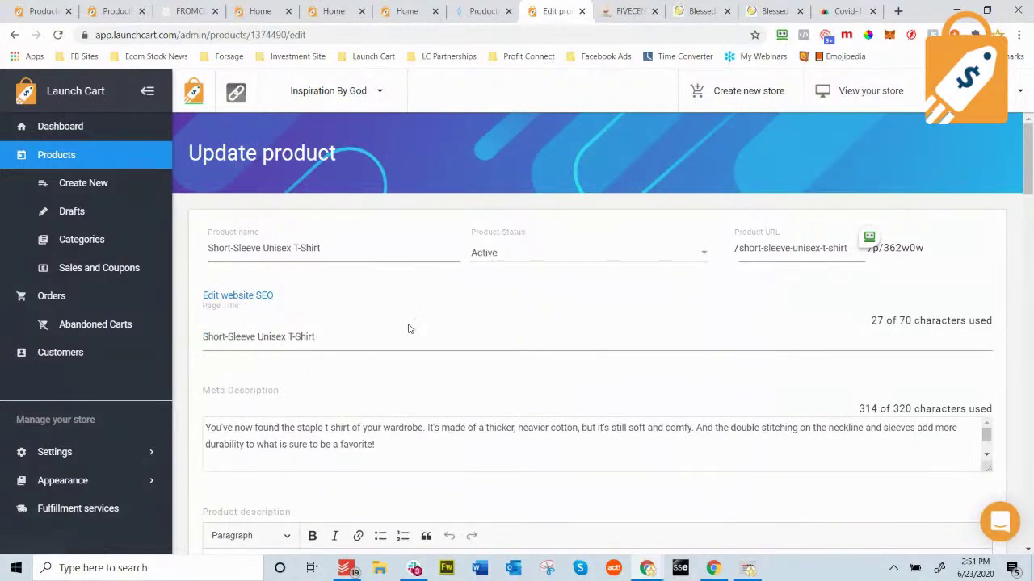
{"action": "scroll", "coordinate": [281, 319], "scroll_direction": "down", "scroll_amount": 1}
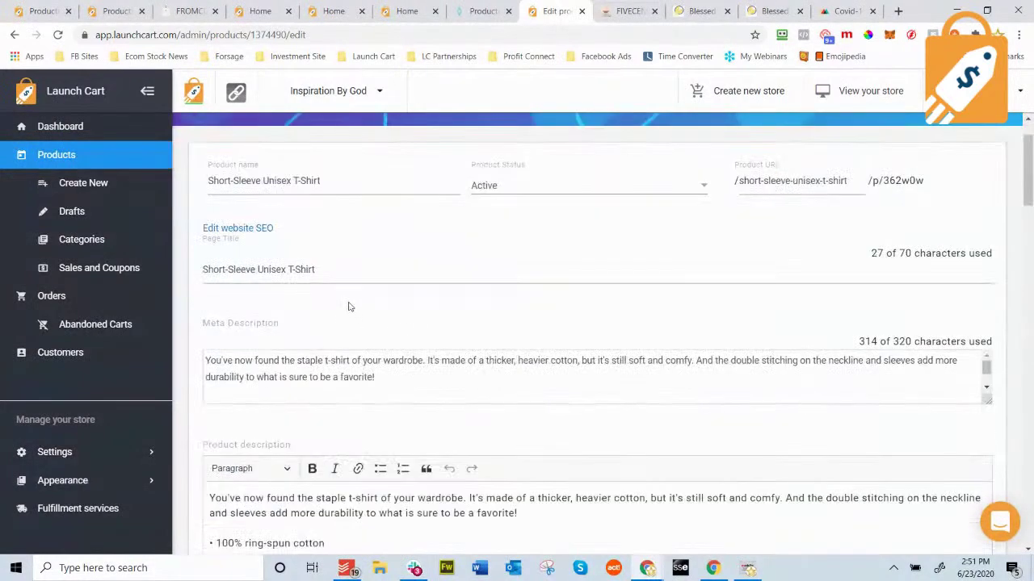
Step: Select and review the Page Title, Meta Description and product description text
{"action": "left_click_drag", "start_coordinate": [336, 272], "coordinate": [305, 281]}
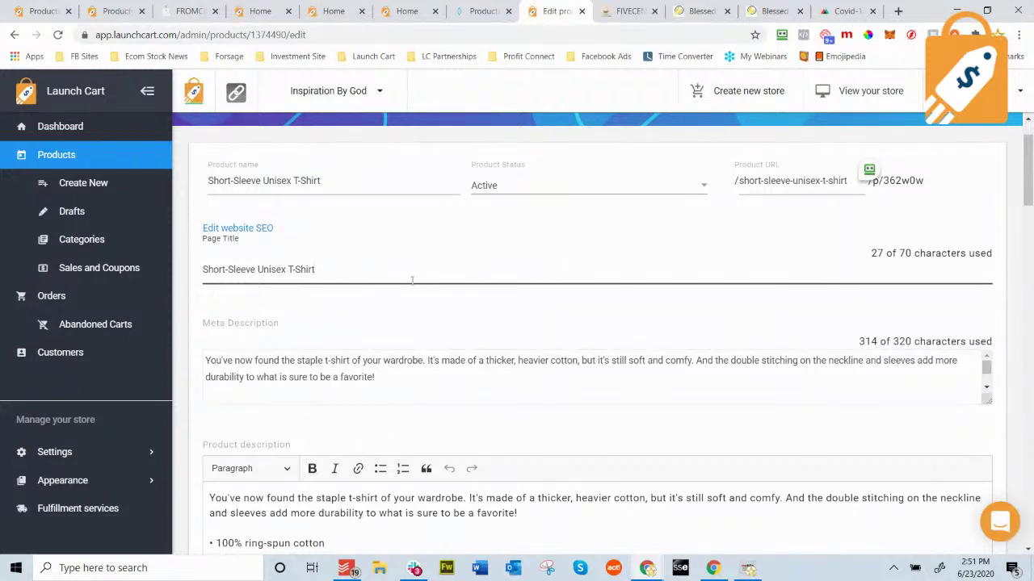
{"action": "left_click_drag", "start_coordinate": [404, 387], "coordinate": [206, 348]}
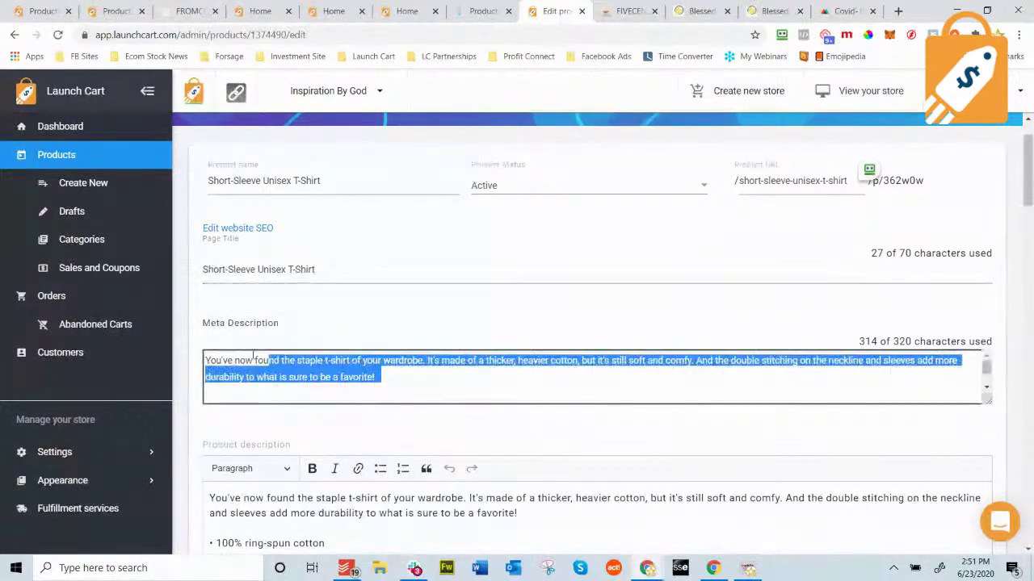
{"action": "left_click", "coordinate": [418, 385]}
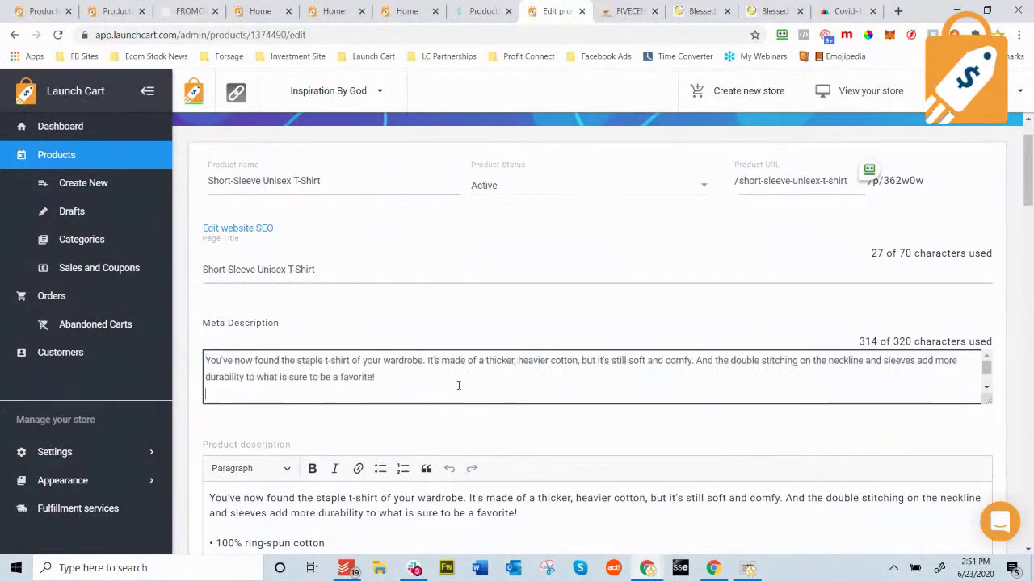
{"action": "left_click_drag", "start_coordinate": [413, 380], "coordinate": [210, 355]}
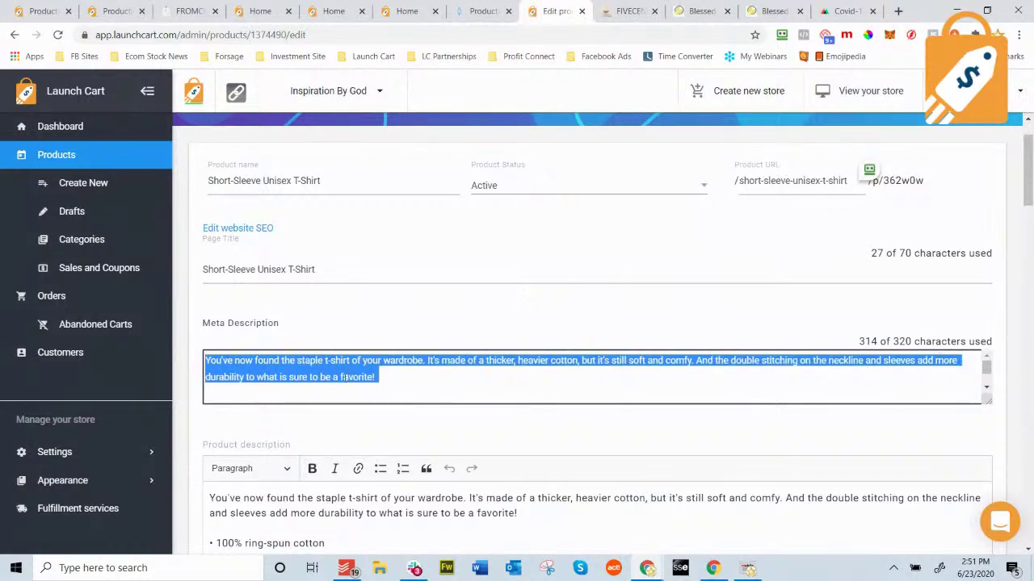
{"action": "left_click", "coordinate": [407, 386]}
{"action": "left_click_drag", "start_coordinate": [396, 385], "coordinate": [224, 351]}
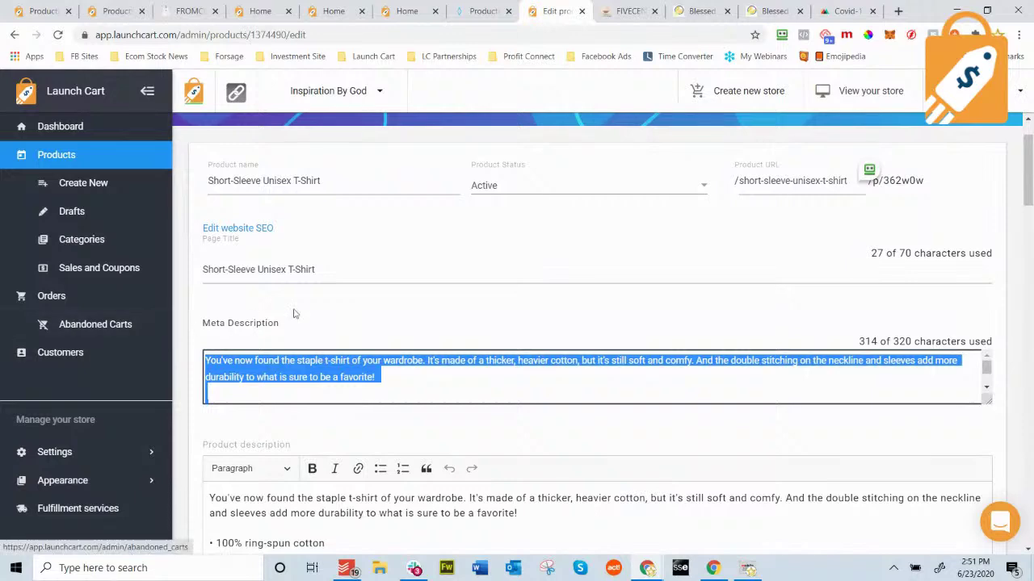
{"action": "scroll", "coordinate": [473, 315], "scroll_direction": "up", "scroll_amount": 1}
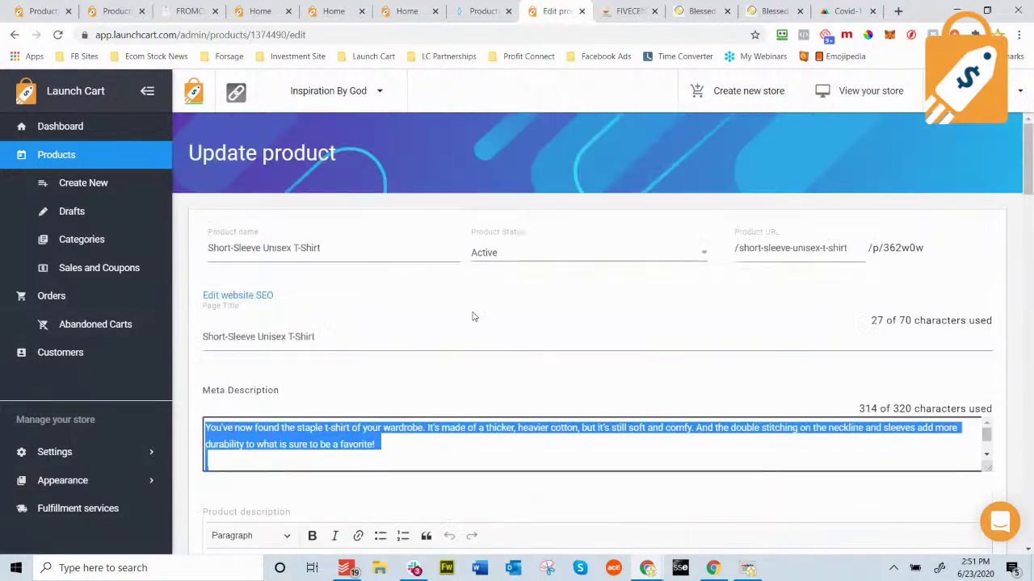
{"action": "scroll", "coordinate": [420, 312], "scroll_direction": "down", "scroll_amount": 4}
{"action": "left_click_drag", "start_coordinate": [457, 430], "coordinate": [209, 336]}
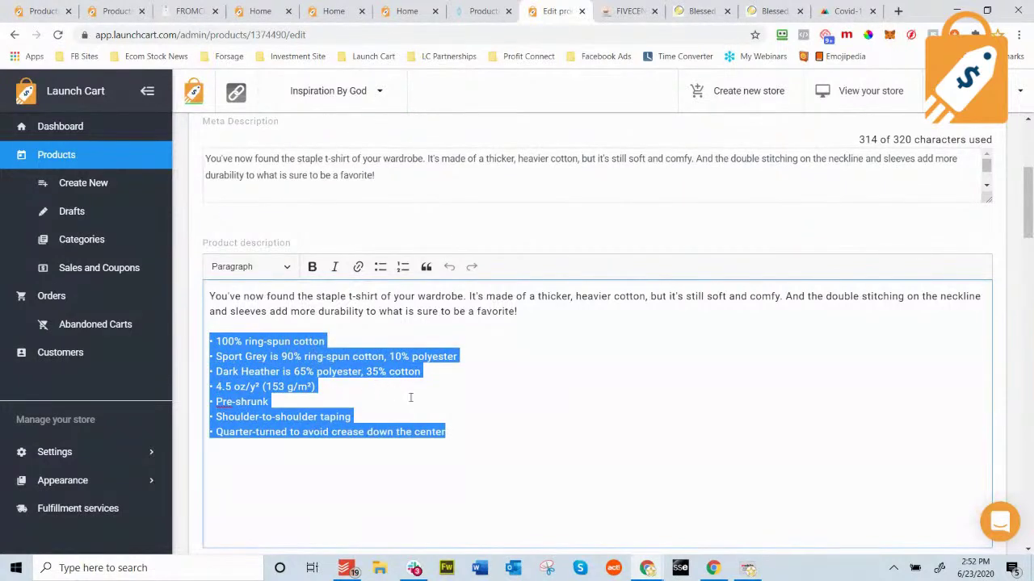
{"action": "left_click_drag", "start_coordinate": [521, 312], "coordinate": [214, 294]}
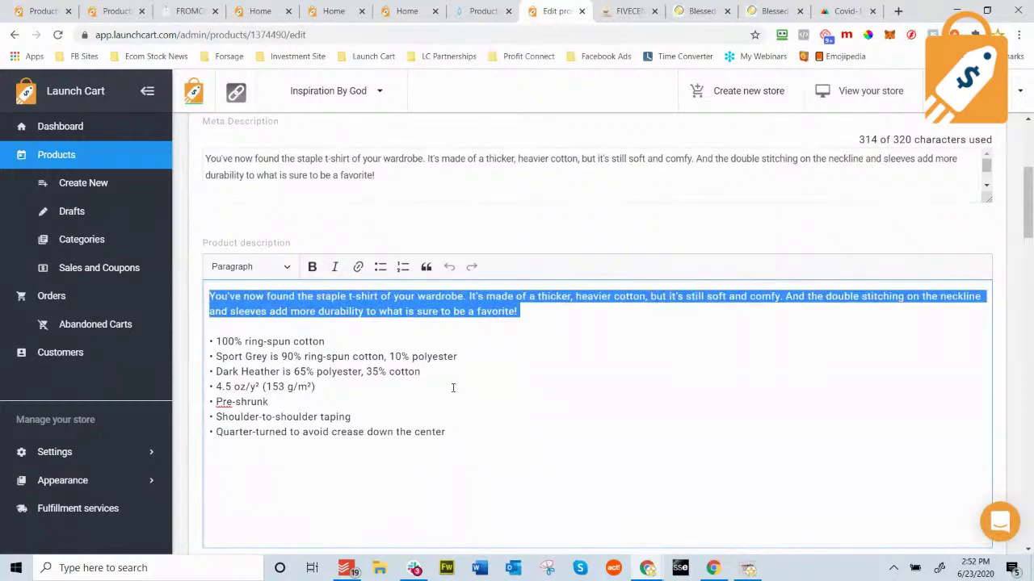
{"action": "scroll", "coordinate": [453, 387], "scroll_direction": "up", "scroll_amount": 5}
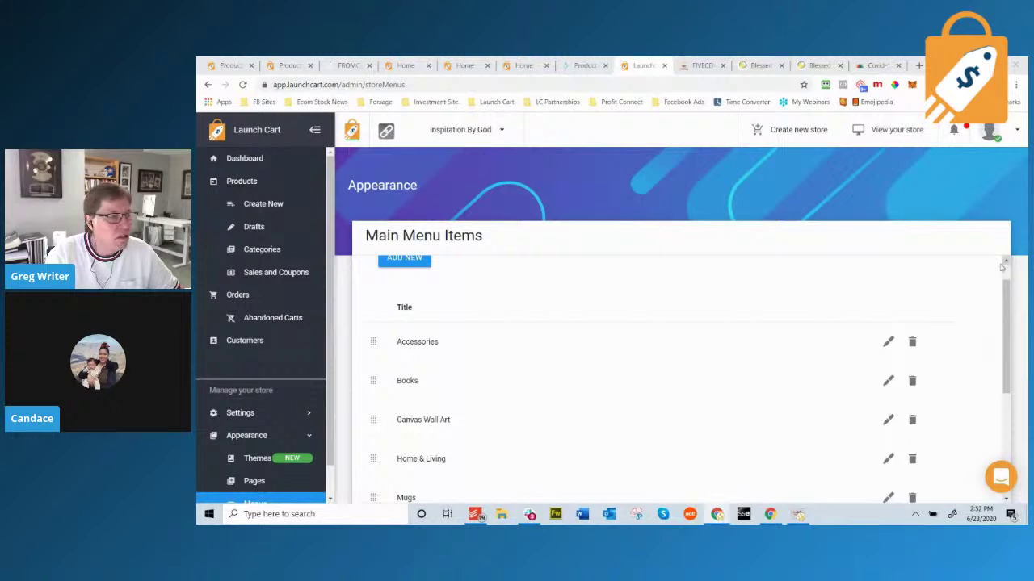
Step: Scroll through the Main Menu Items list, from Accessories to Blog and About Us
{"action": "scroll", "coordinate": [501, 339], "scroll_direction": "up", "scroll_amount": 1}
{"action": "scroll", "coordinate": [436, 319], "scroll_direction": "down", "scroll_amount": 4}
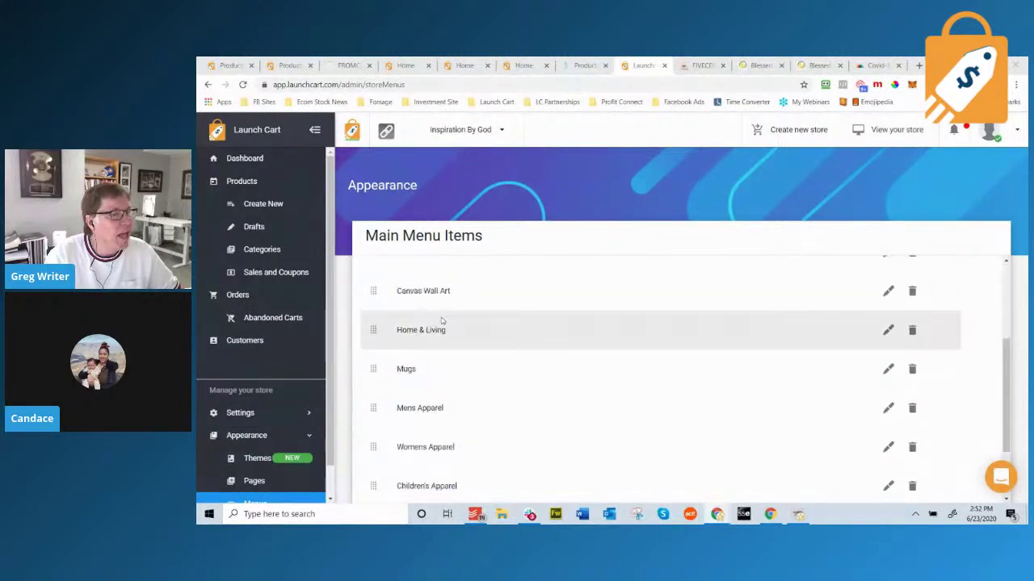
{"action": "left_click_drag", "start_coordinate": [1007, 420], "coordinate": [1000, 458]}
{"action": "left_click_drag", "start_coordinate": [992, 415], "coordinate": [985, 249]}
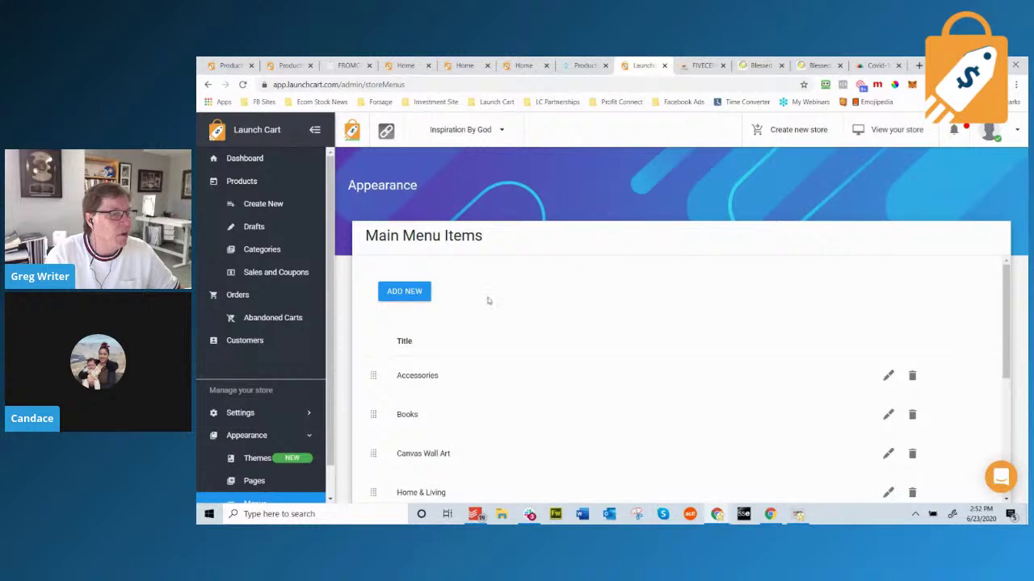